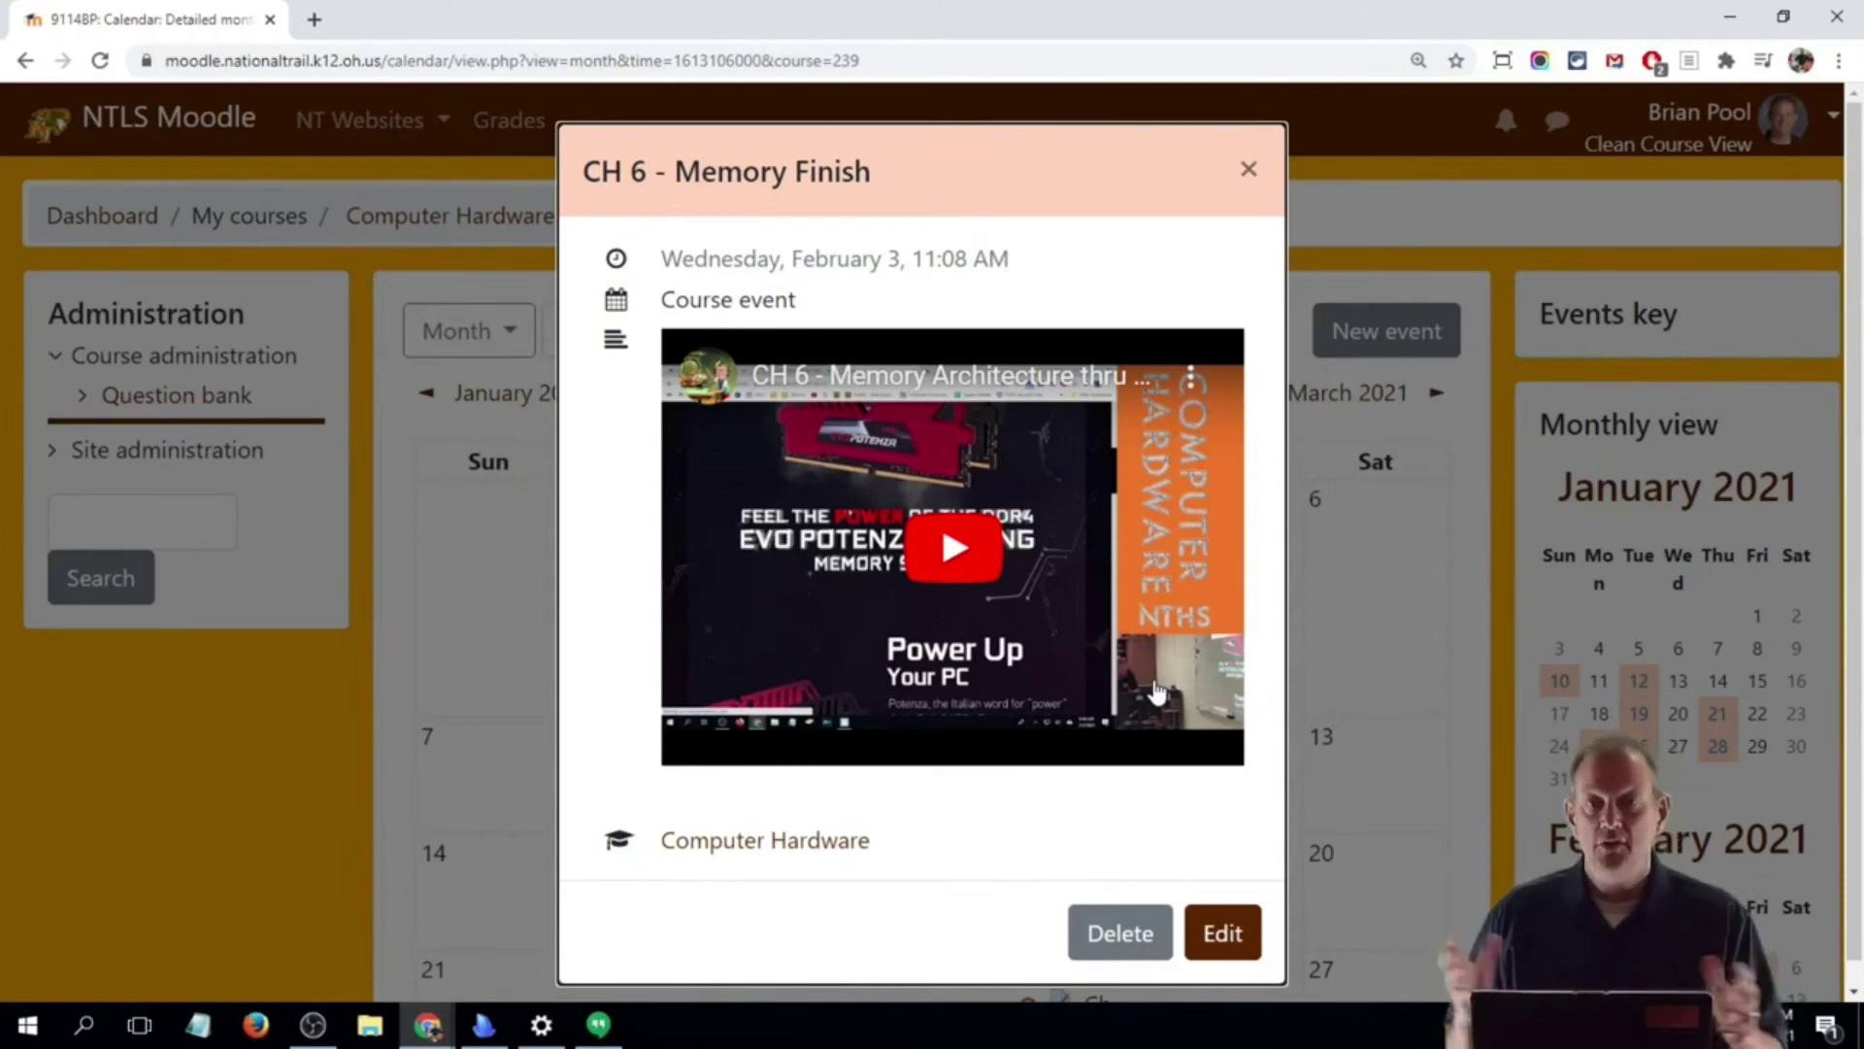
# - Sample the CH 6 - Memory Finish event's video at the start and at about 6:13, and close the event
pyautogui.click(1049, 677)
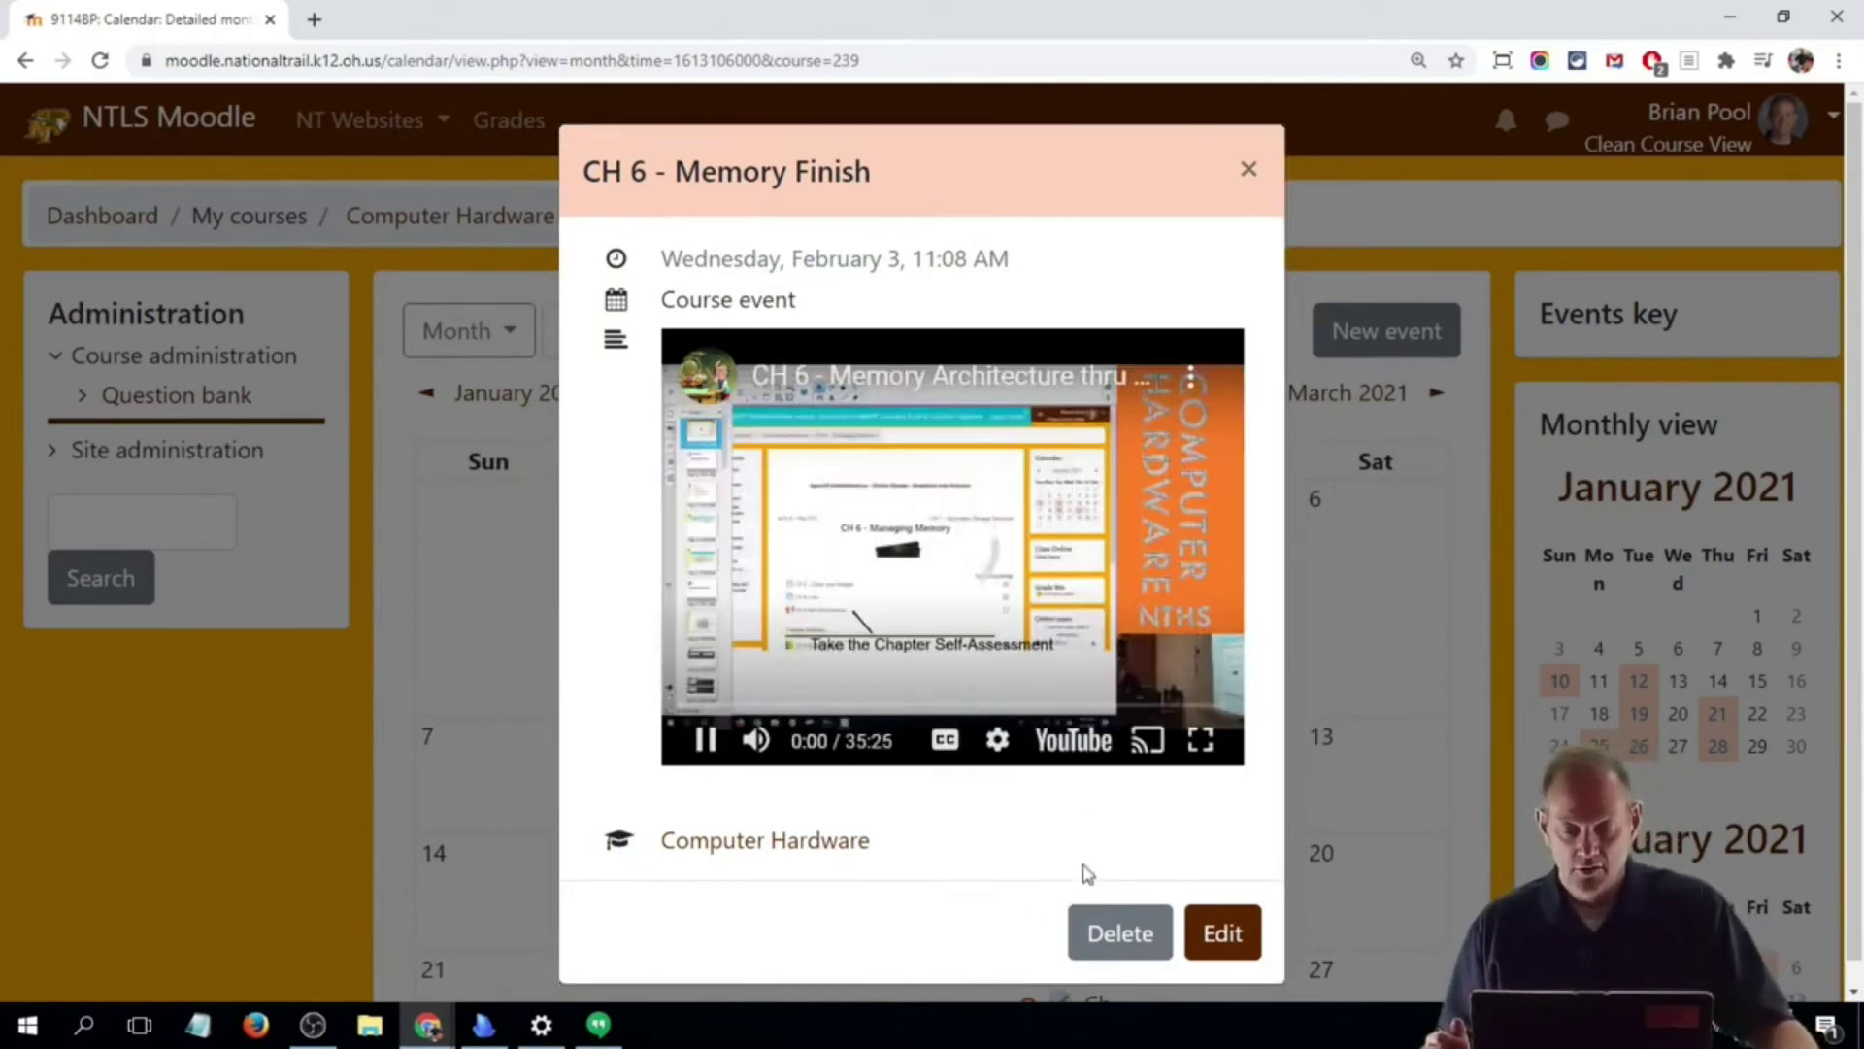
pyautogui.click(706, 741)
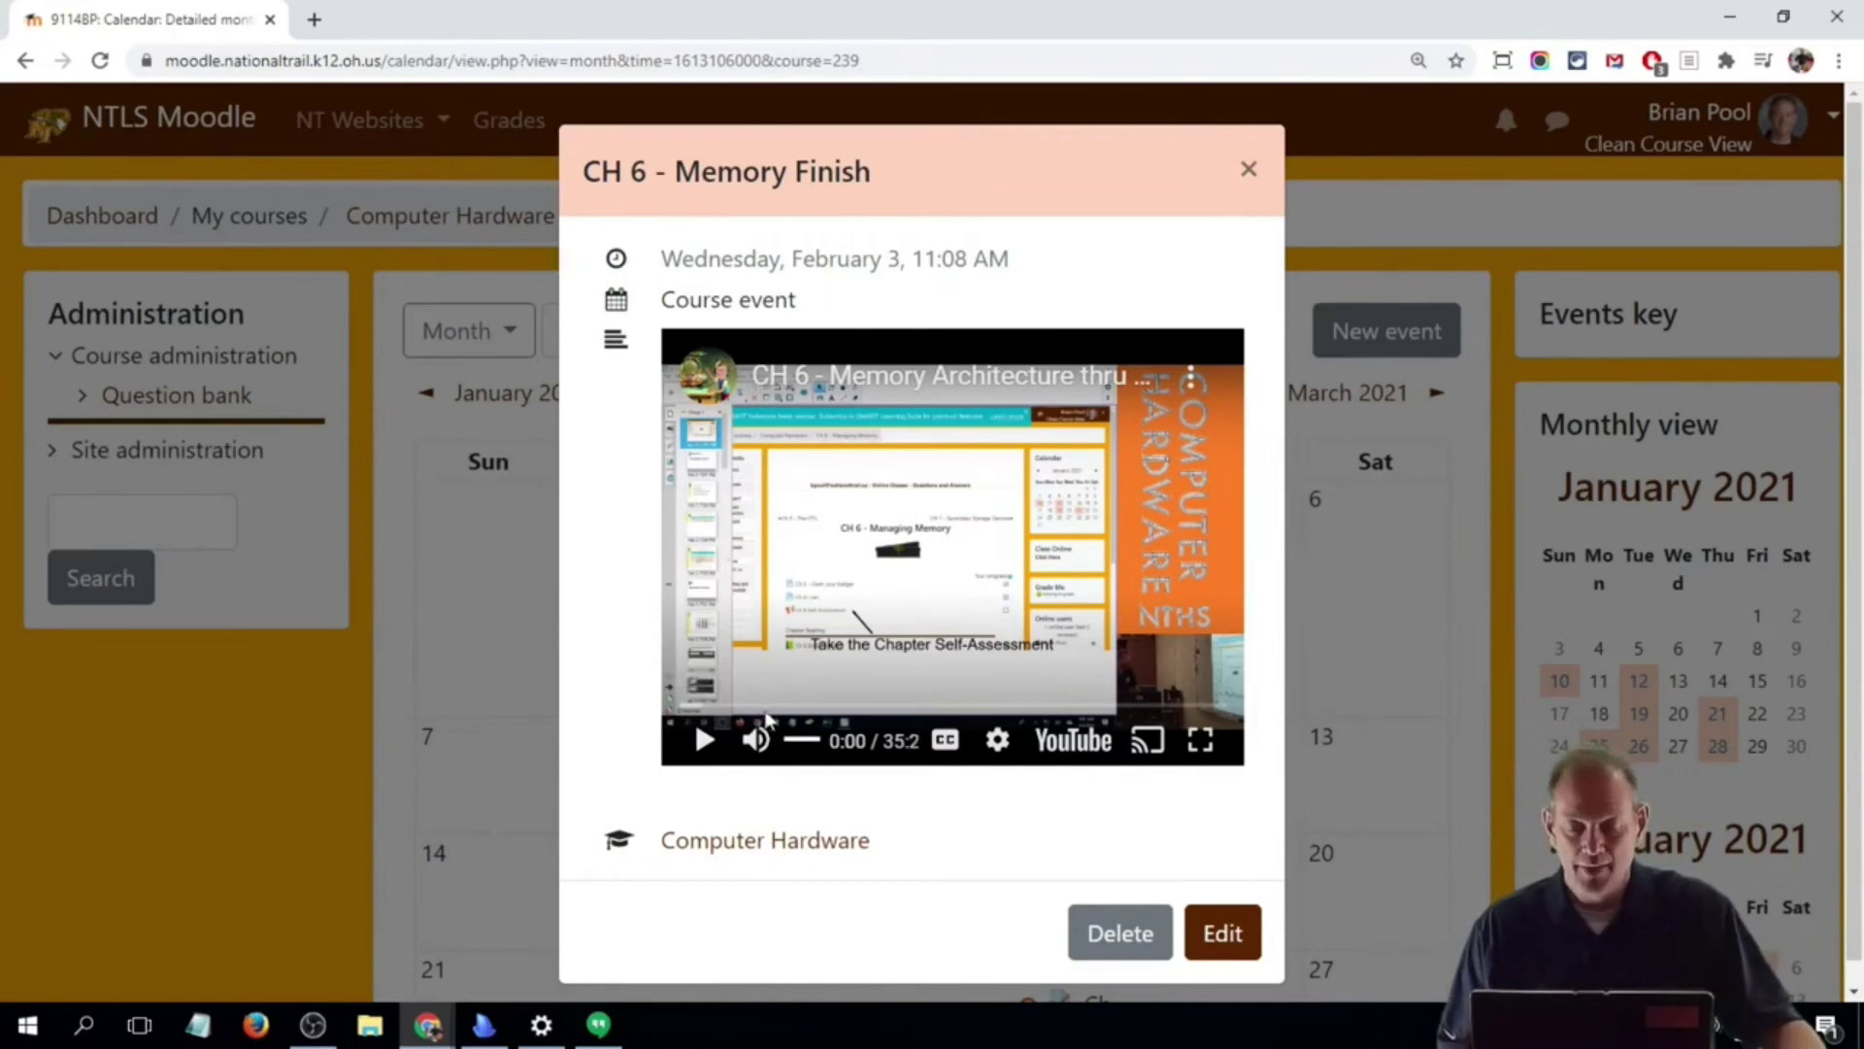
pyautogui.click(777, 707)
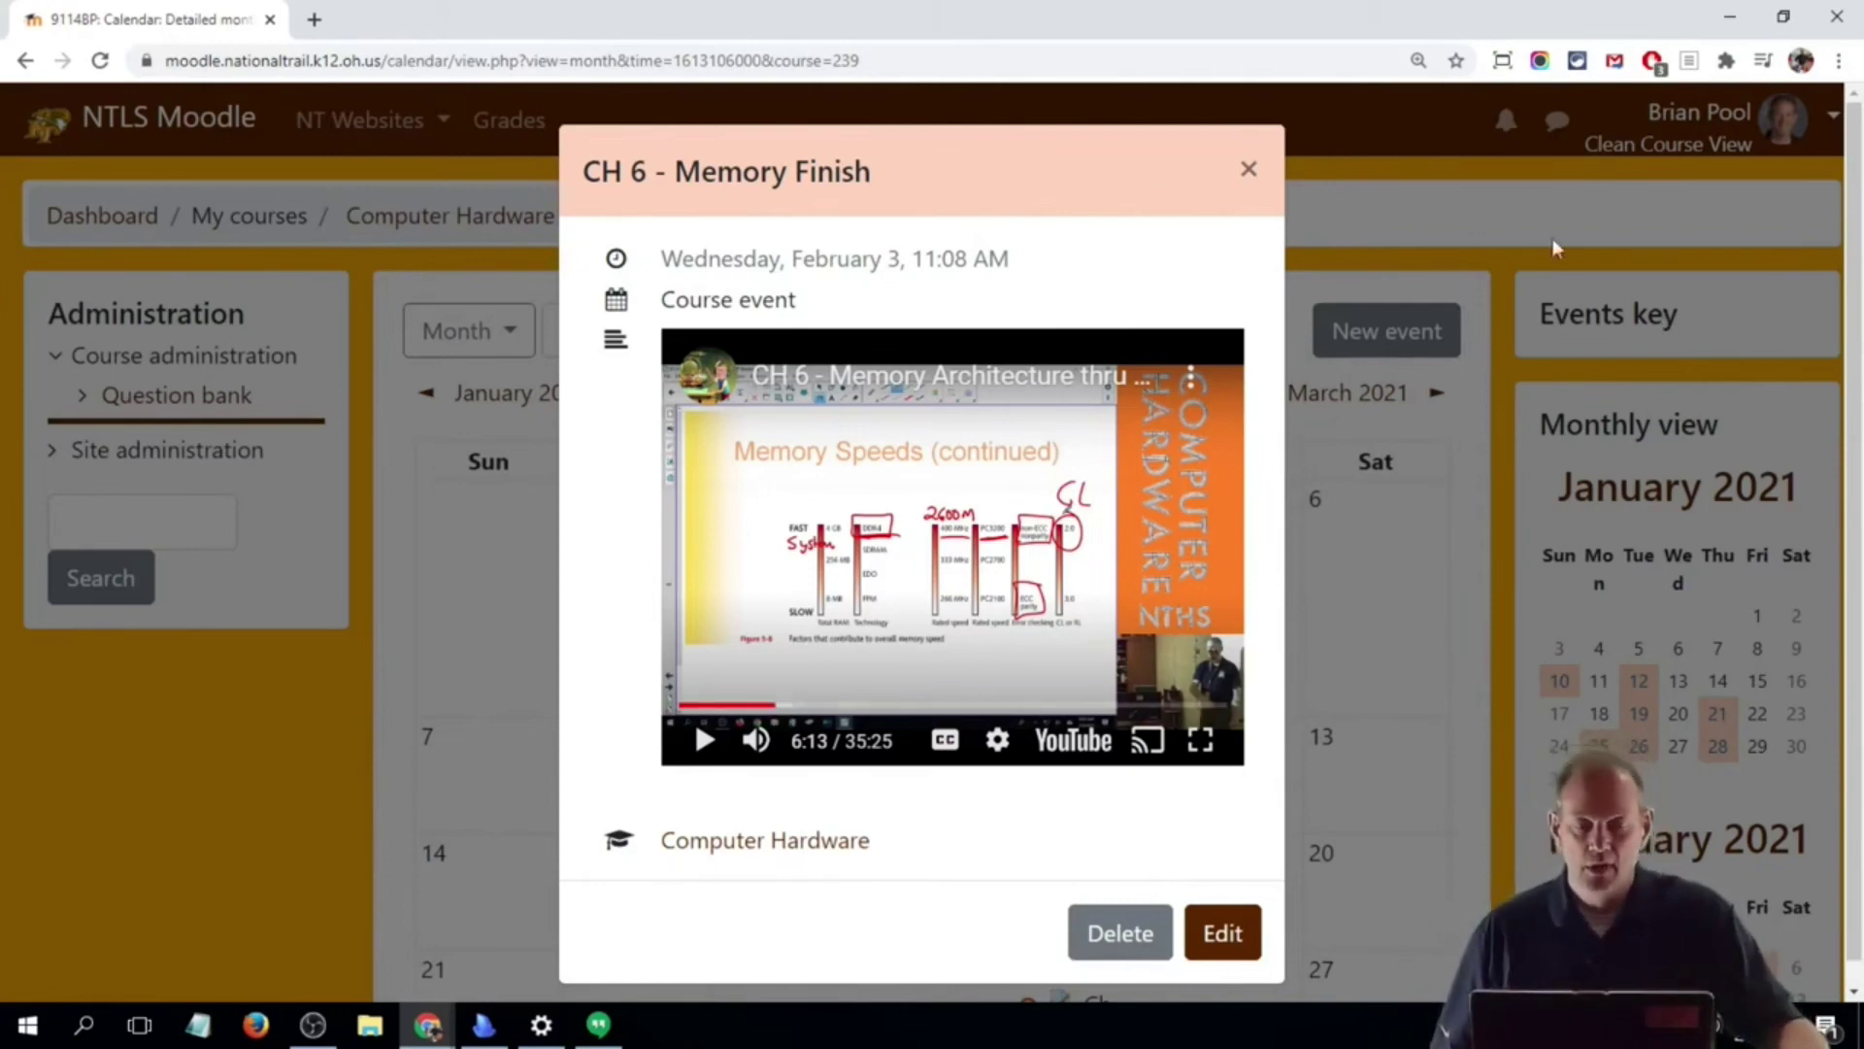
pyautogui.click(1248, 171)
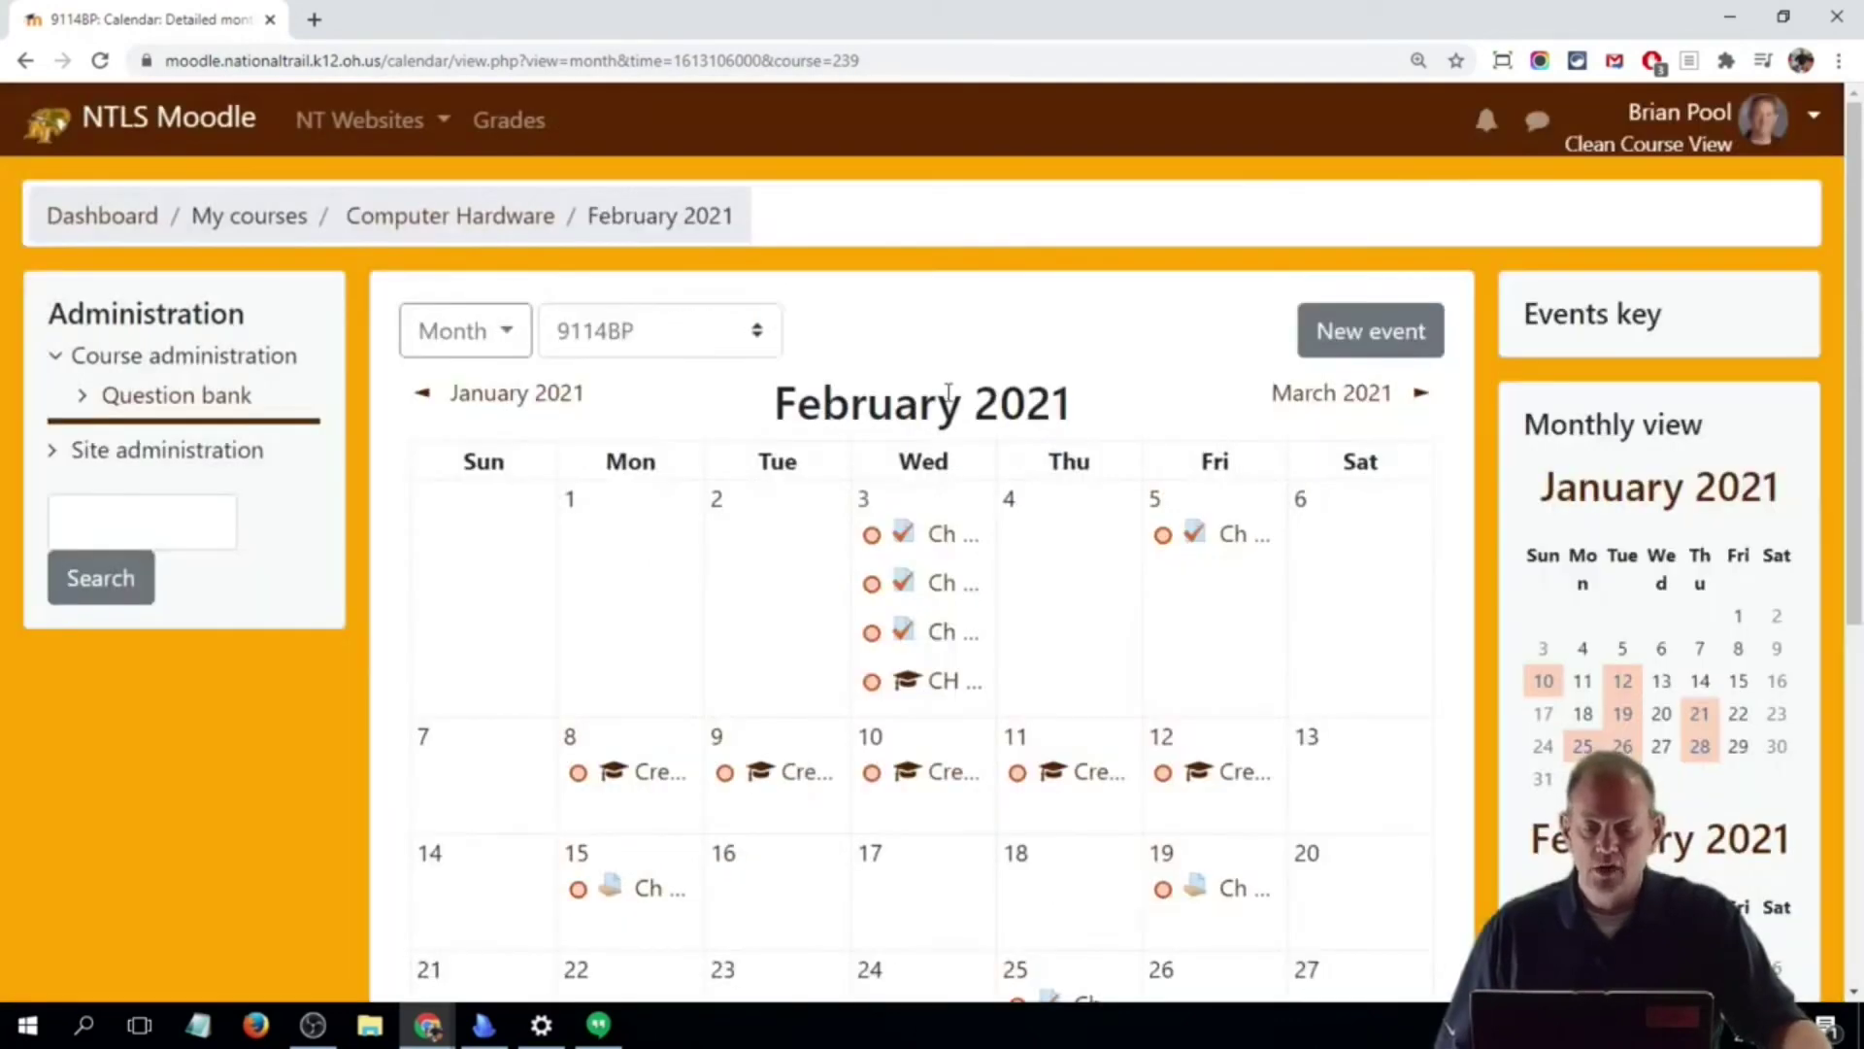
# - Go from the calendar to the Ch 5 - The CPU section and open Ch 5 Book - CPU
pyautogui.click(532, 221)
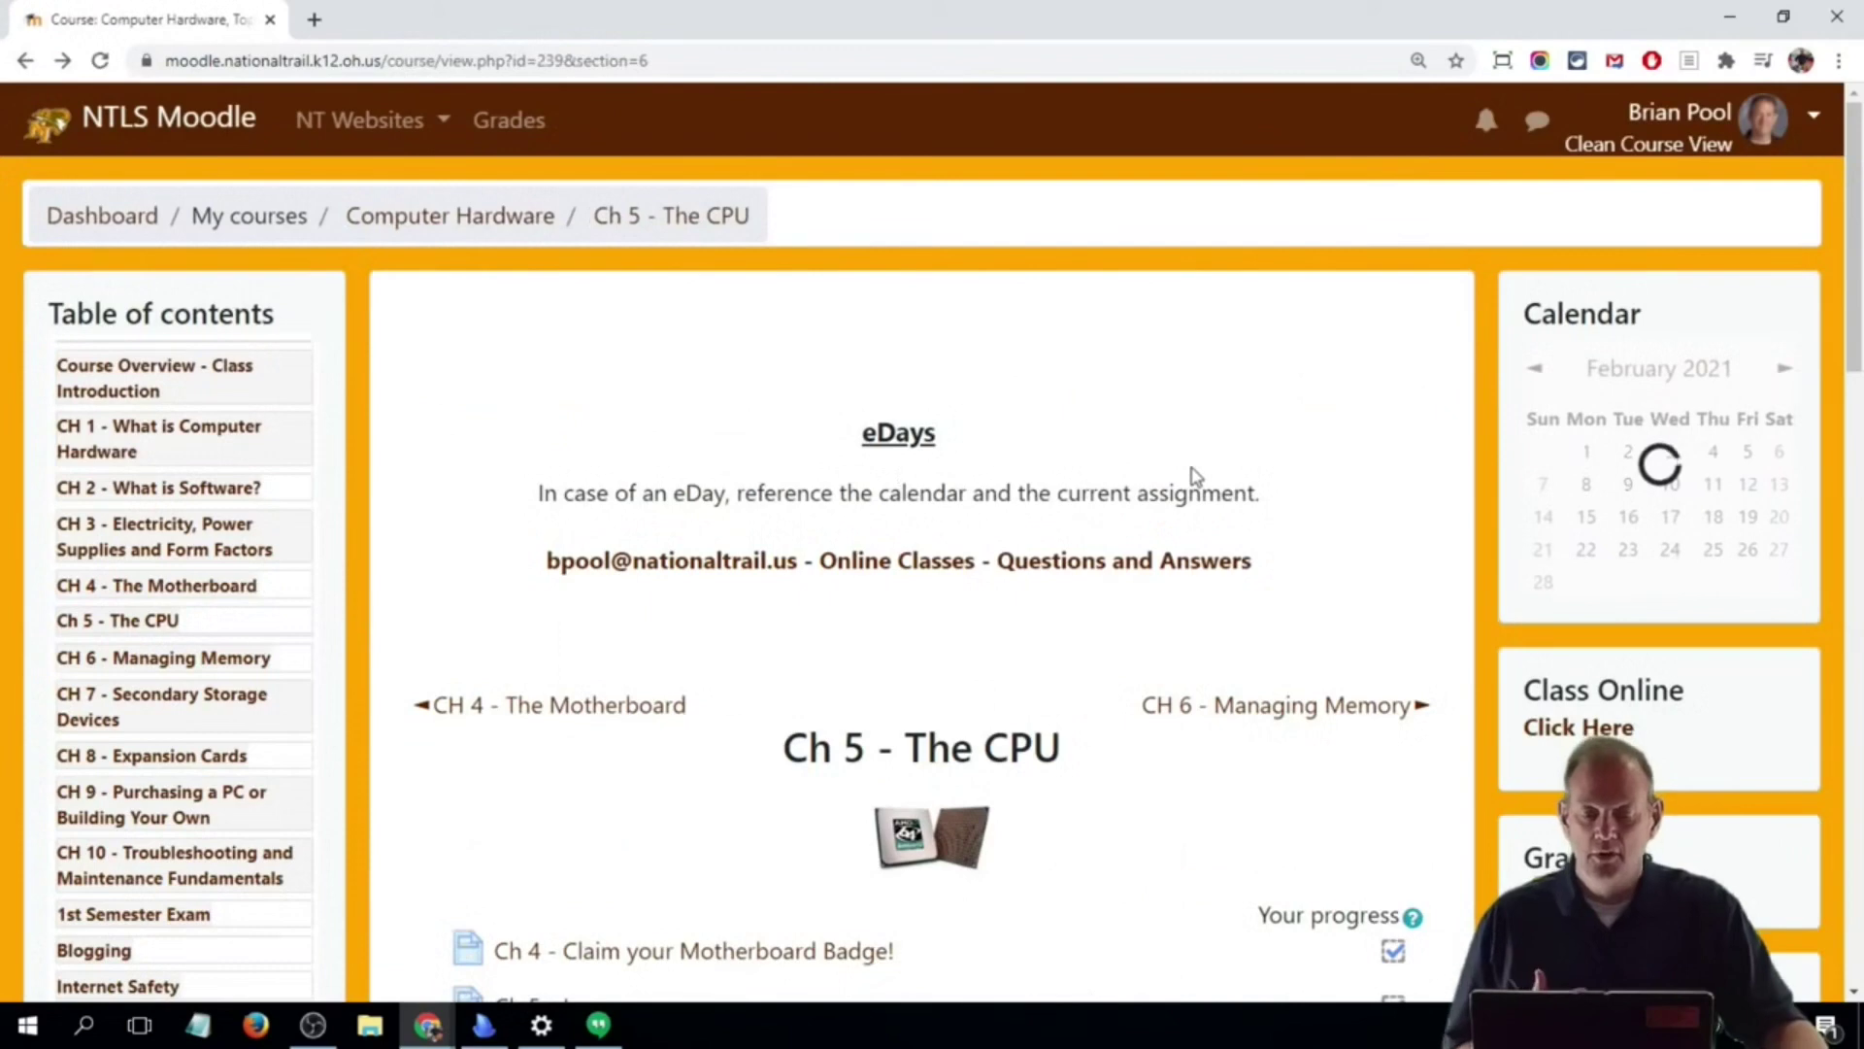
pyautogui.scroll(-4, 1193, 480)
pyautogui.scroll(-5, 1193, 481)
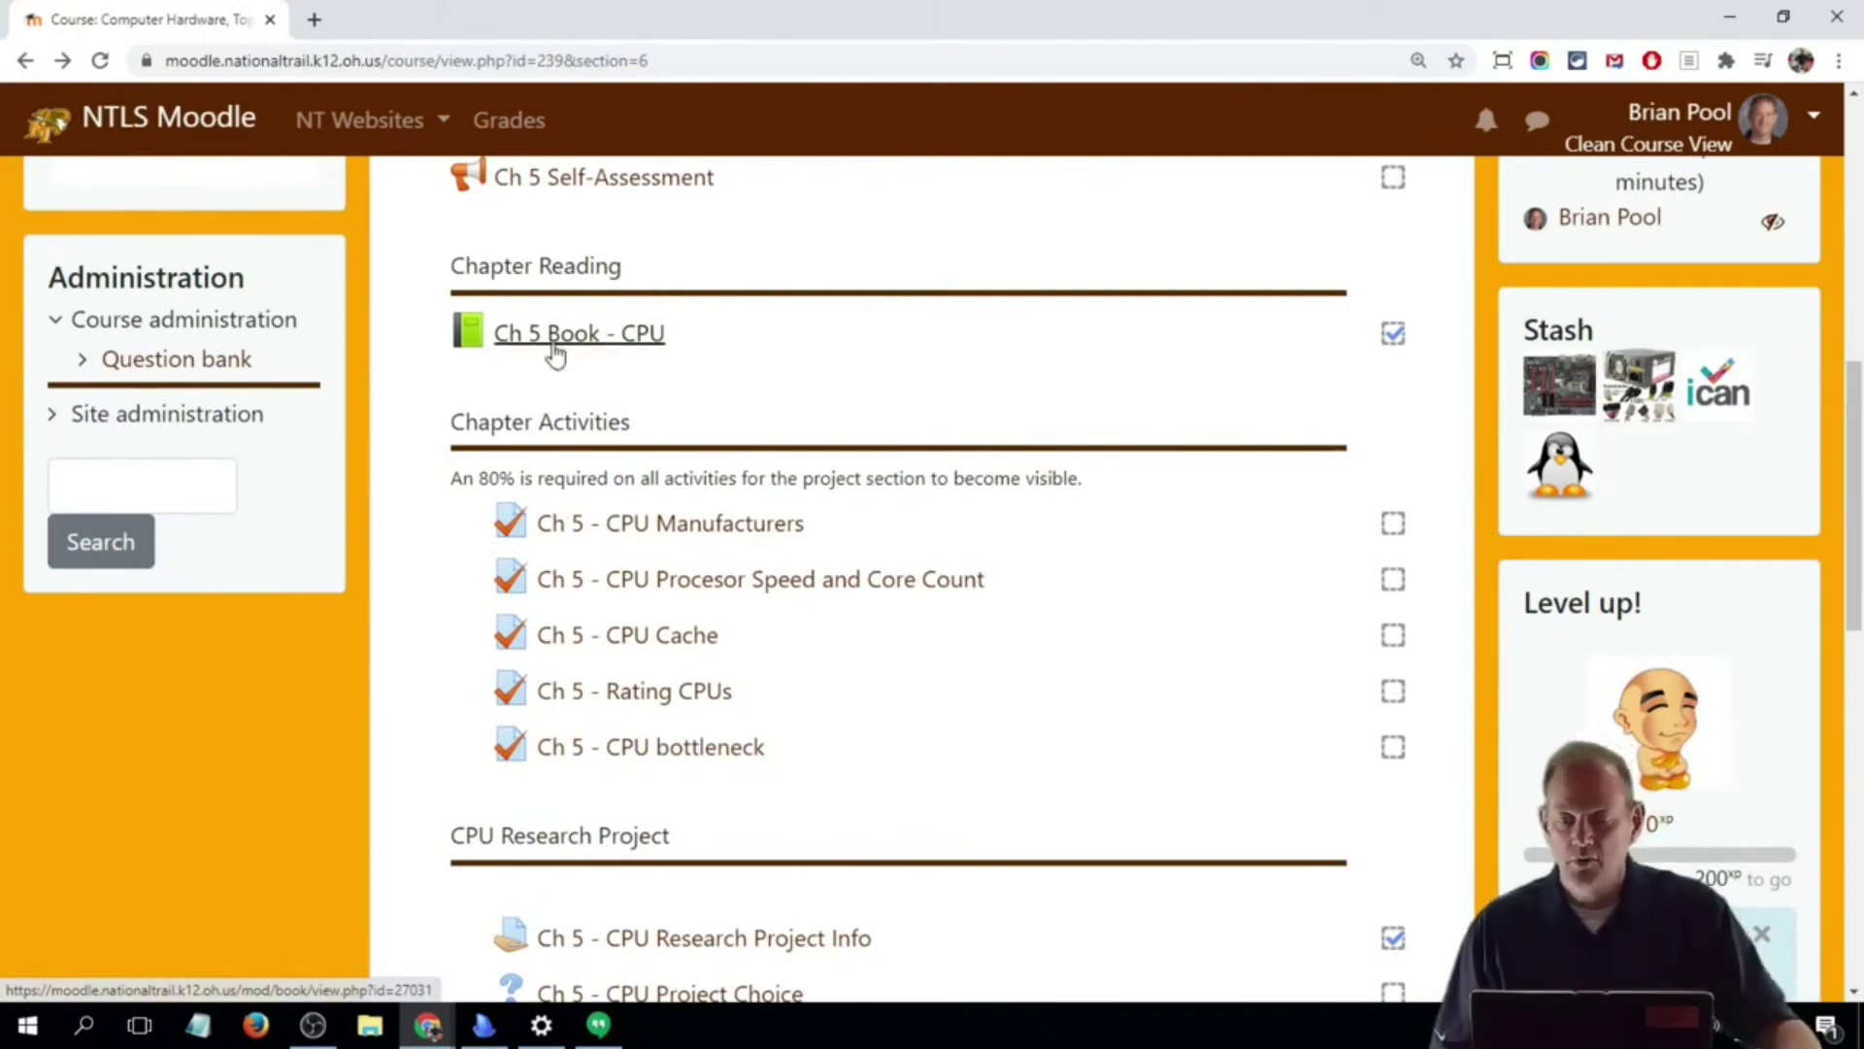
pyautogui.click(567, 347)
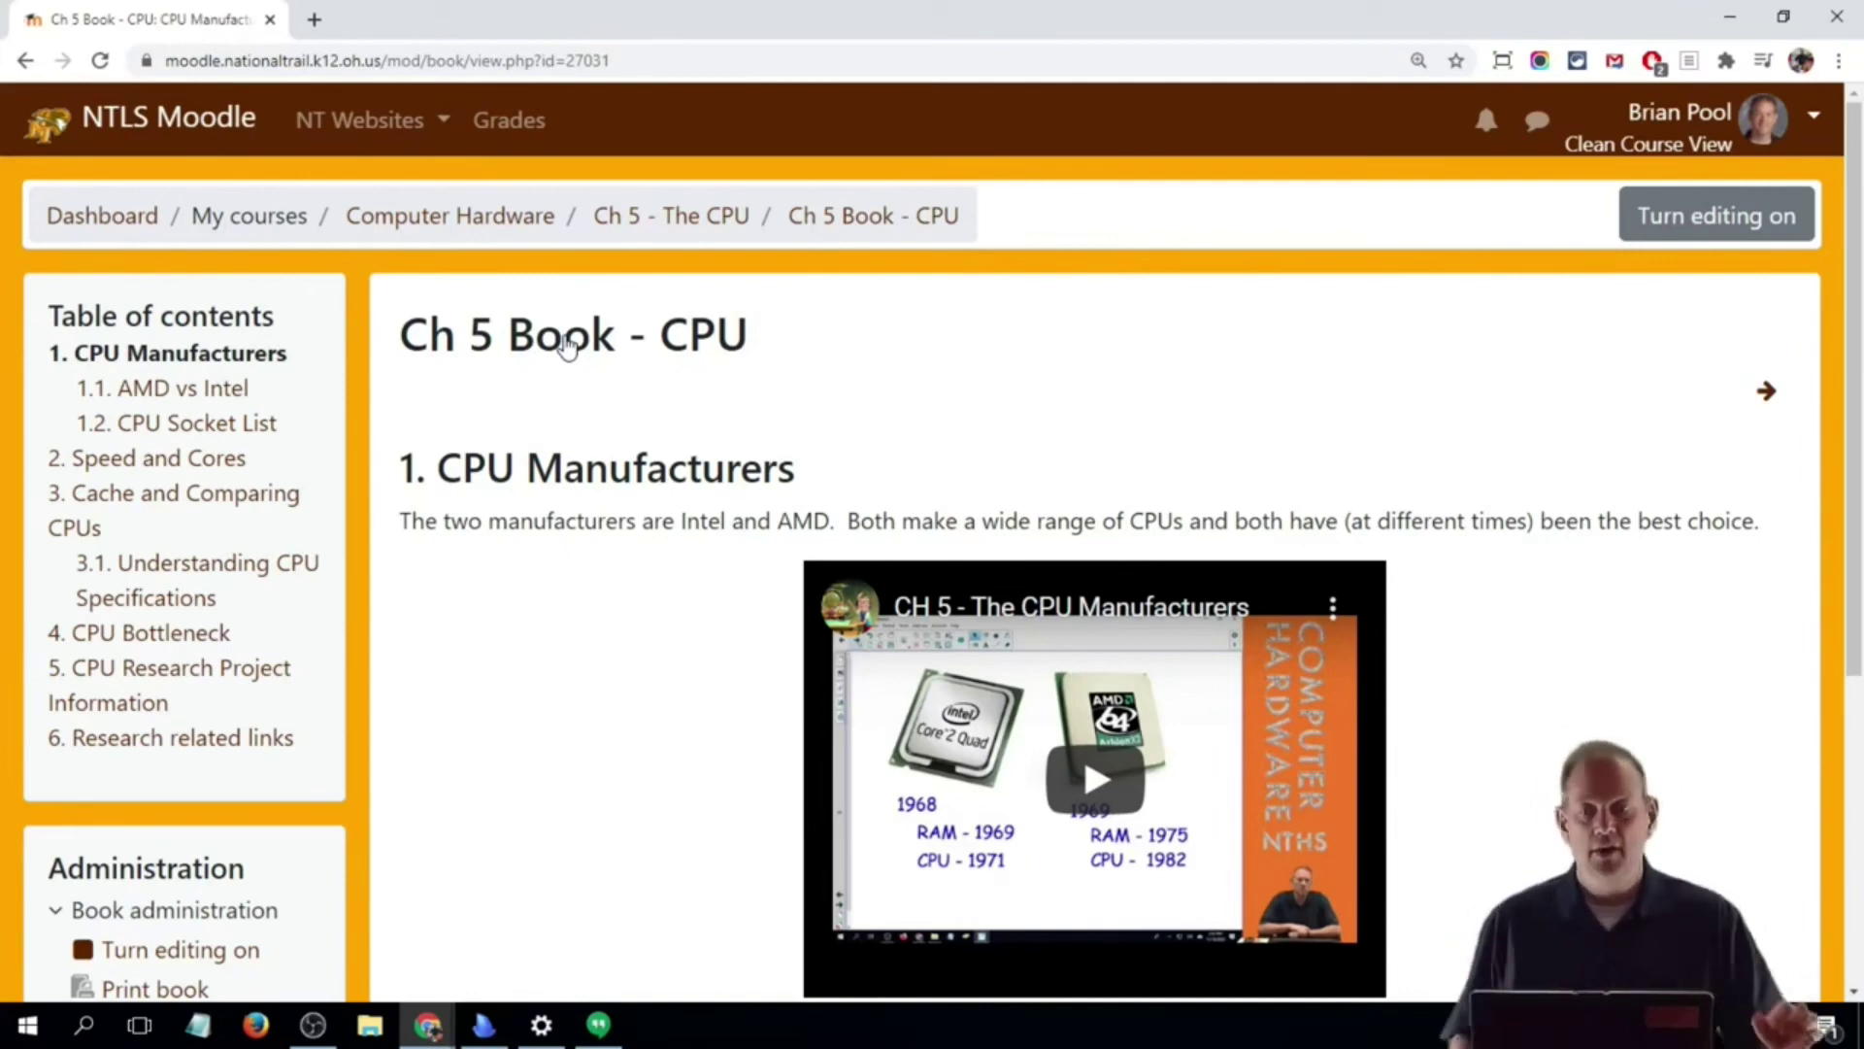
# - Look through the book's AMD vs Intel and CPU Socket List subchapters
pyautogui.click(202, 392)
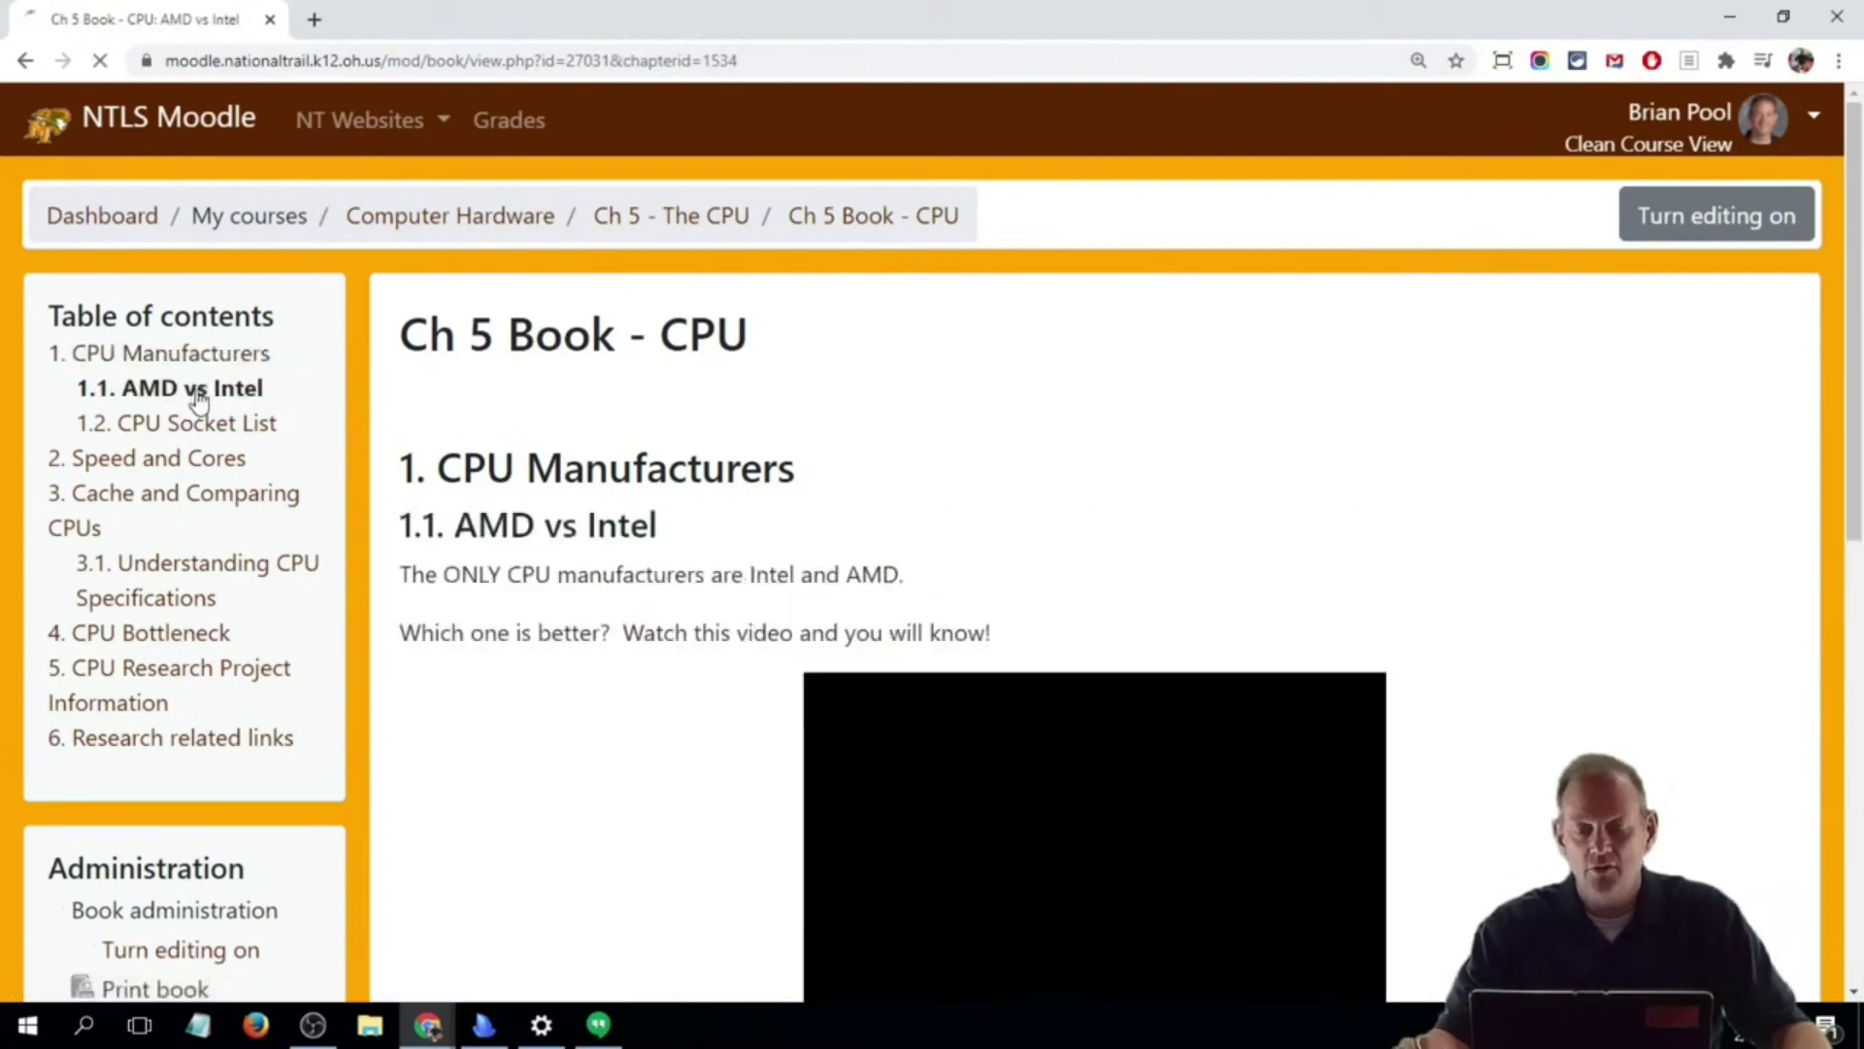
pyautogui.scroll(-3, 1082, 555)
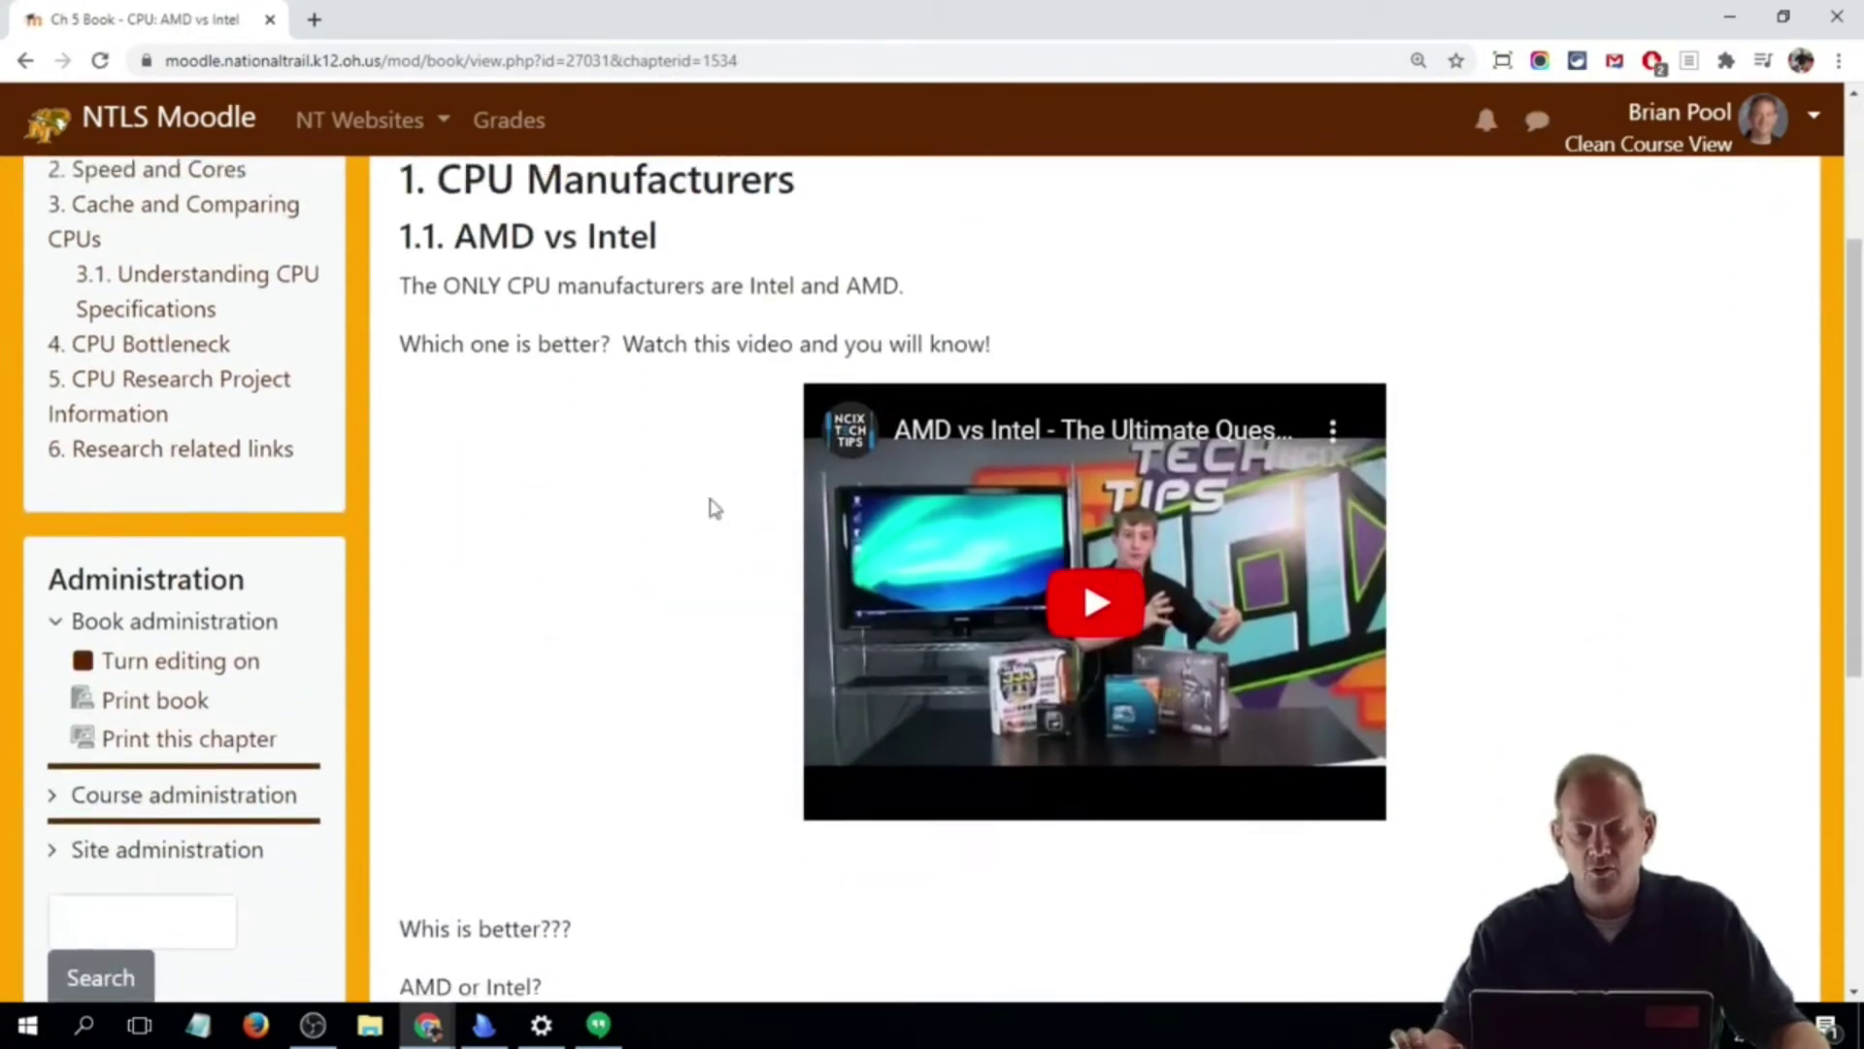
pyautogui.scroll(2, 716, 508)
pyautogui.click(145, 268)
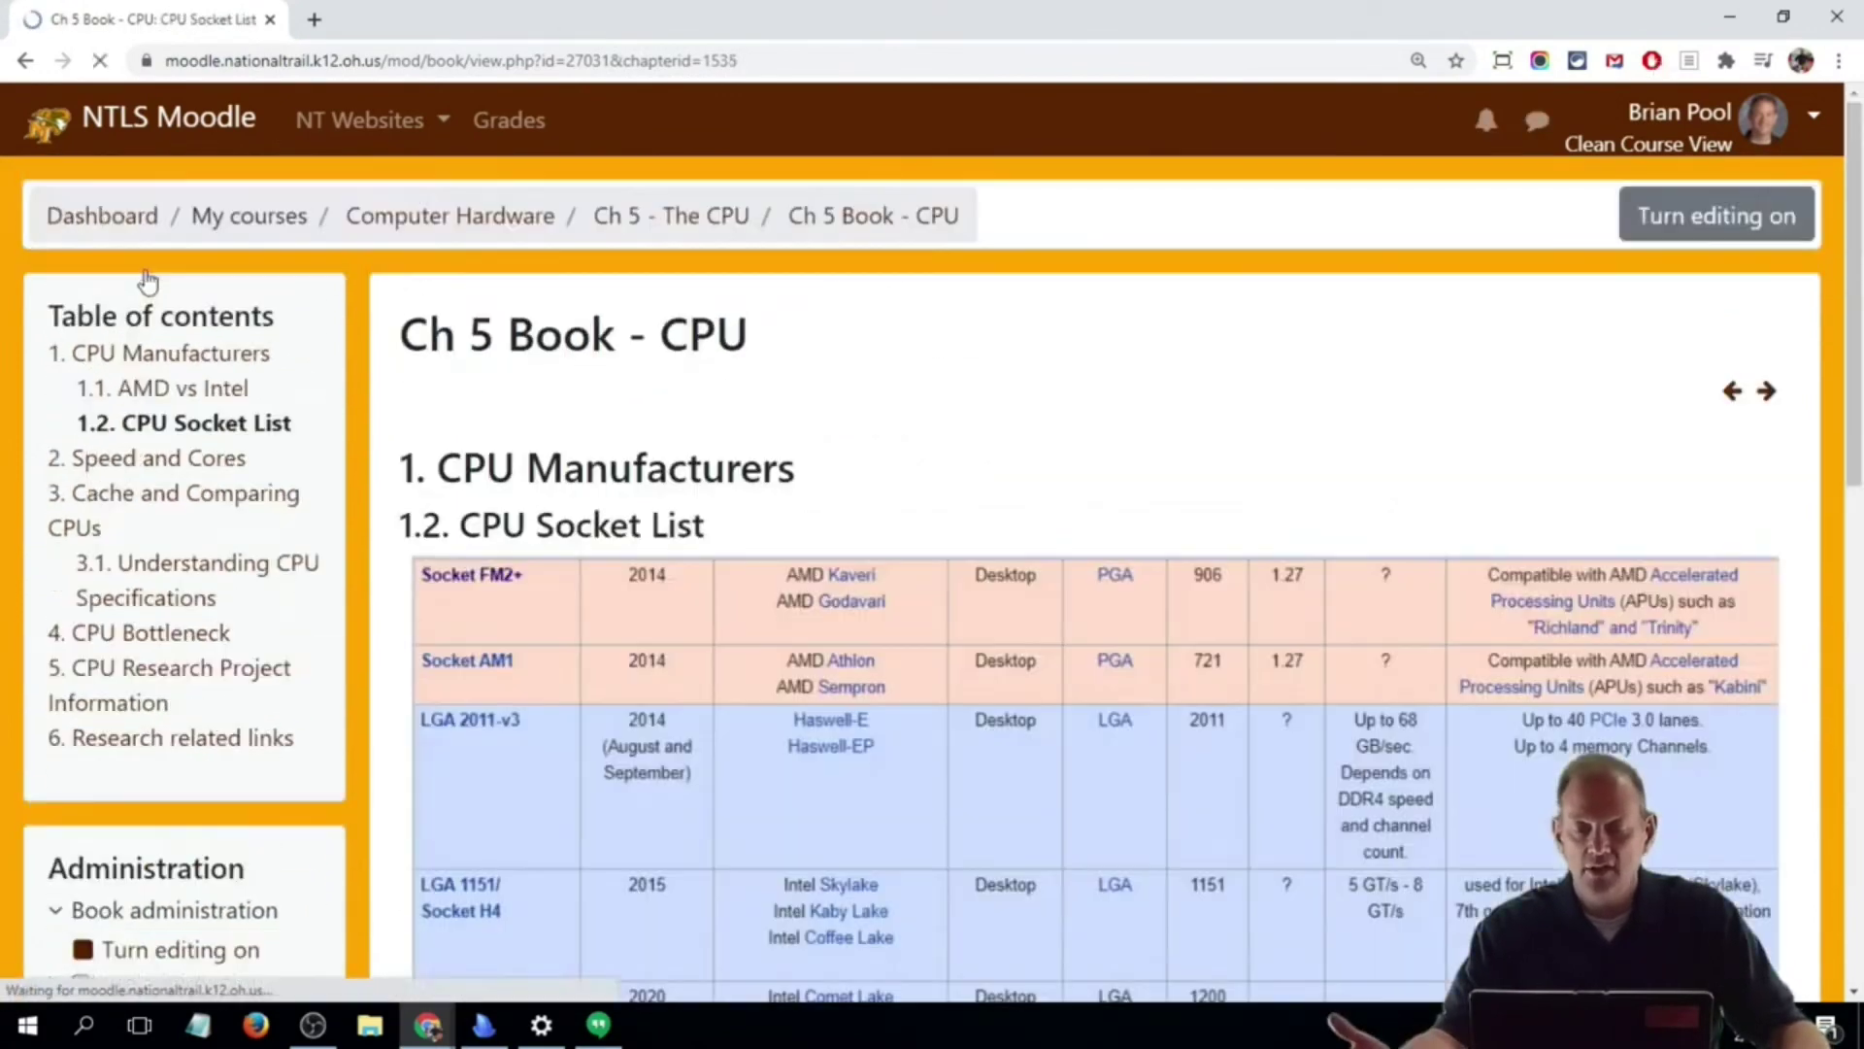
pyautogui.scroll(-7, 724, 466)
pyautogui.scroll(6, 731, 461)
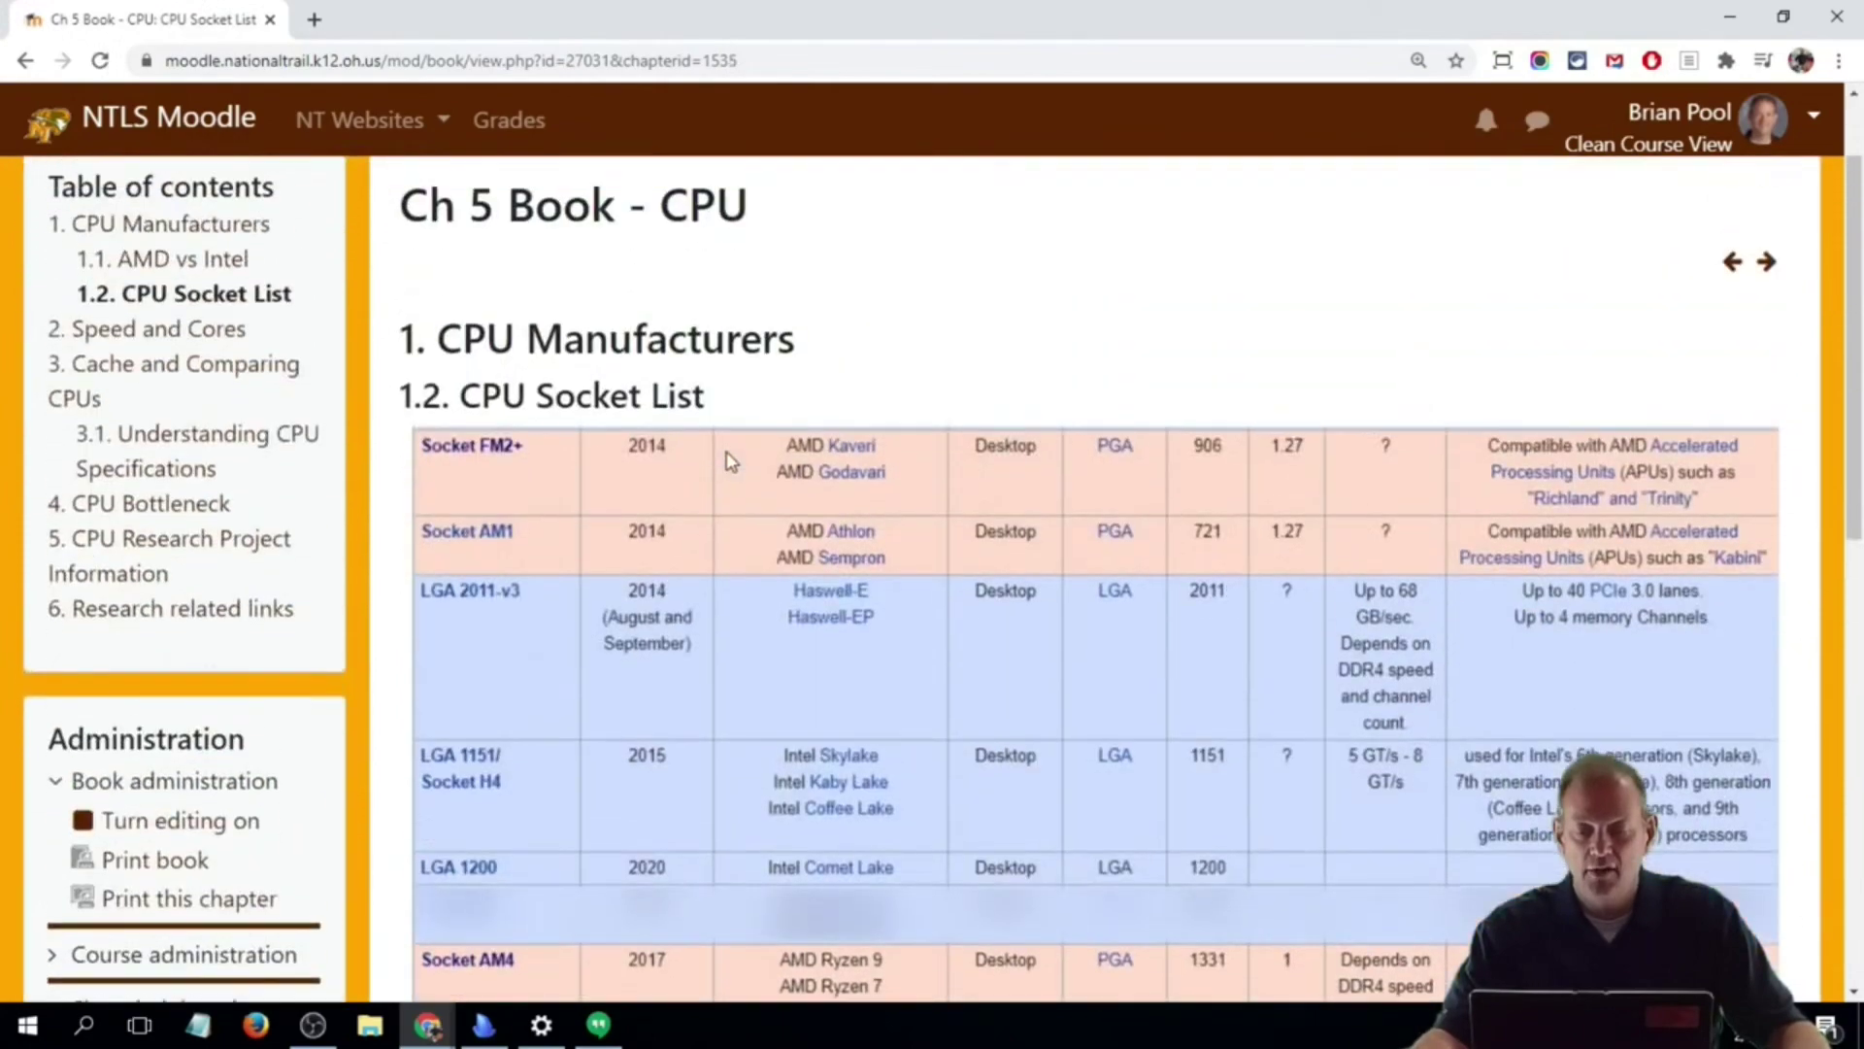
# - Look through the book's Speed and Cores chapter down to its embedded video
pyautogui.scroll(2, 731, 461)
pyautogui.click(116, 468)
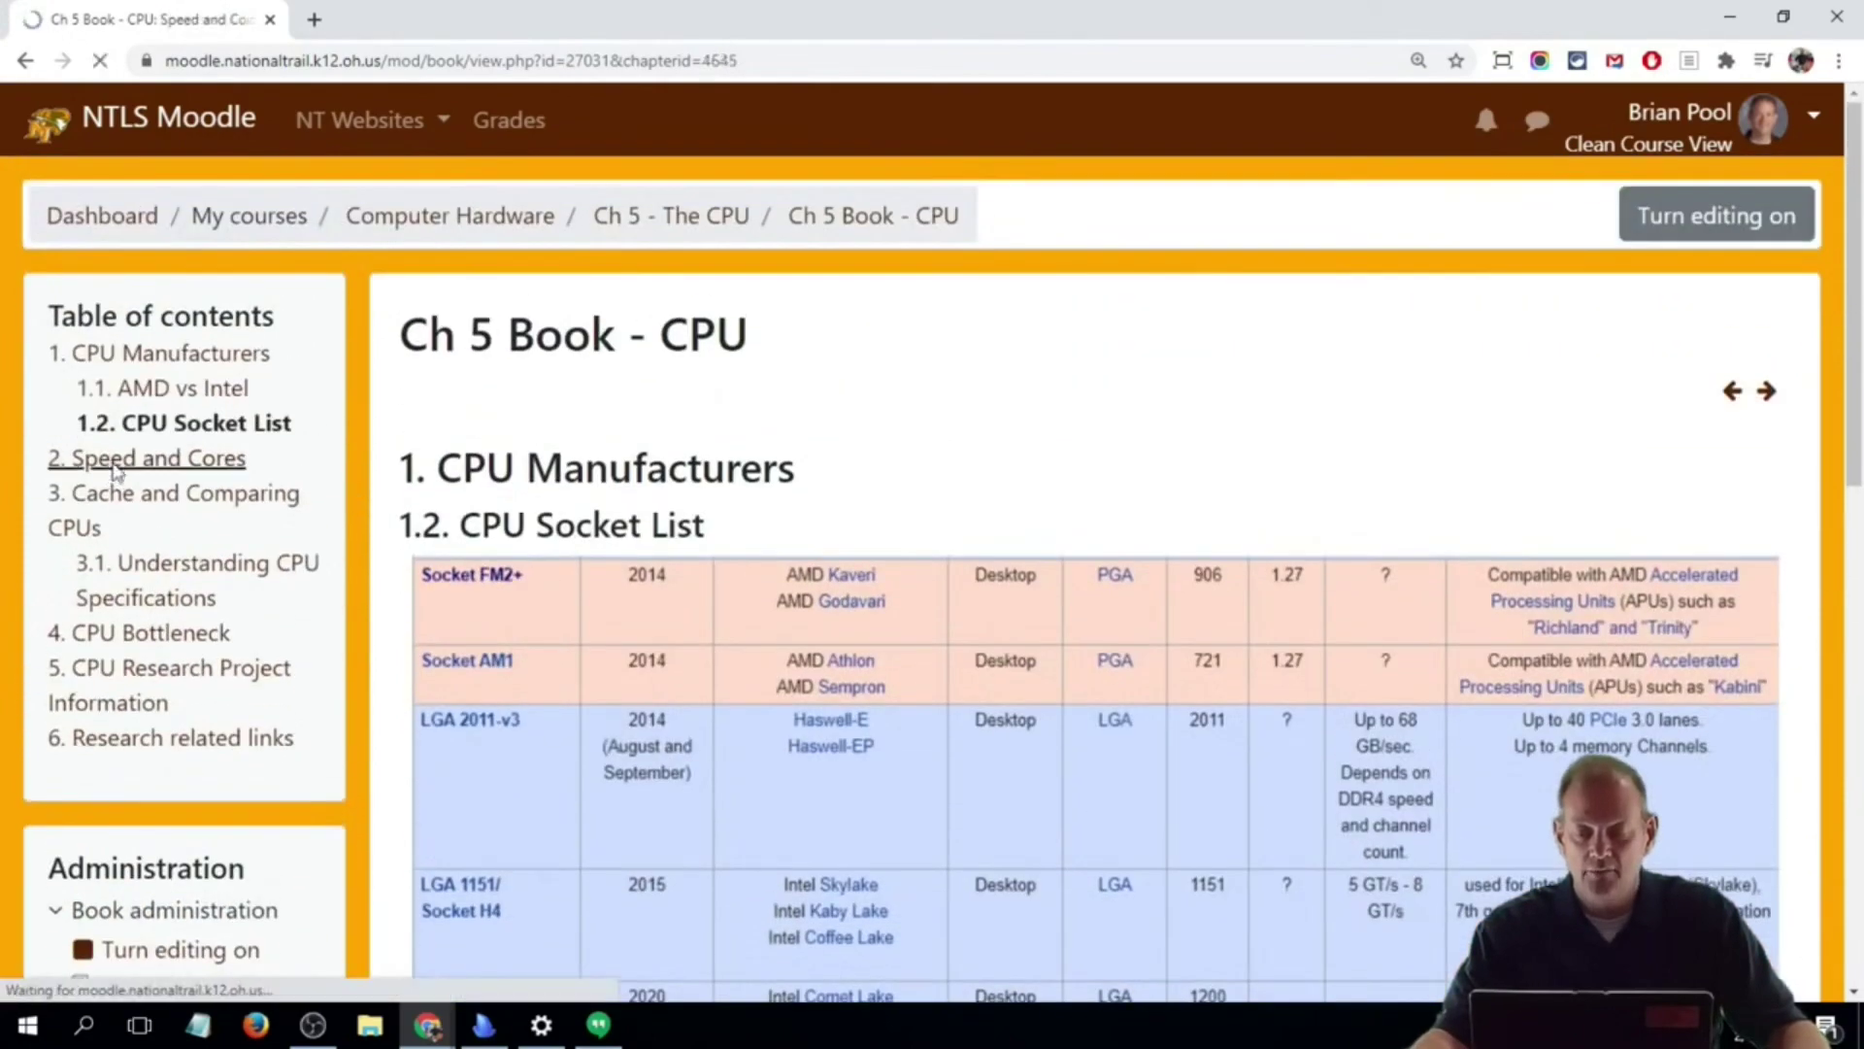
pyautogui.scroll(-15, 1292, 558)
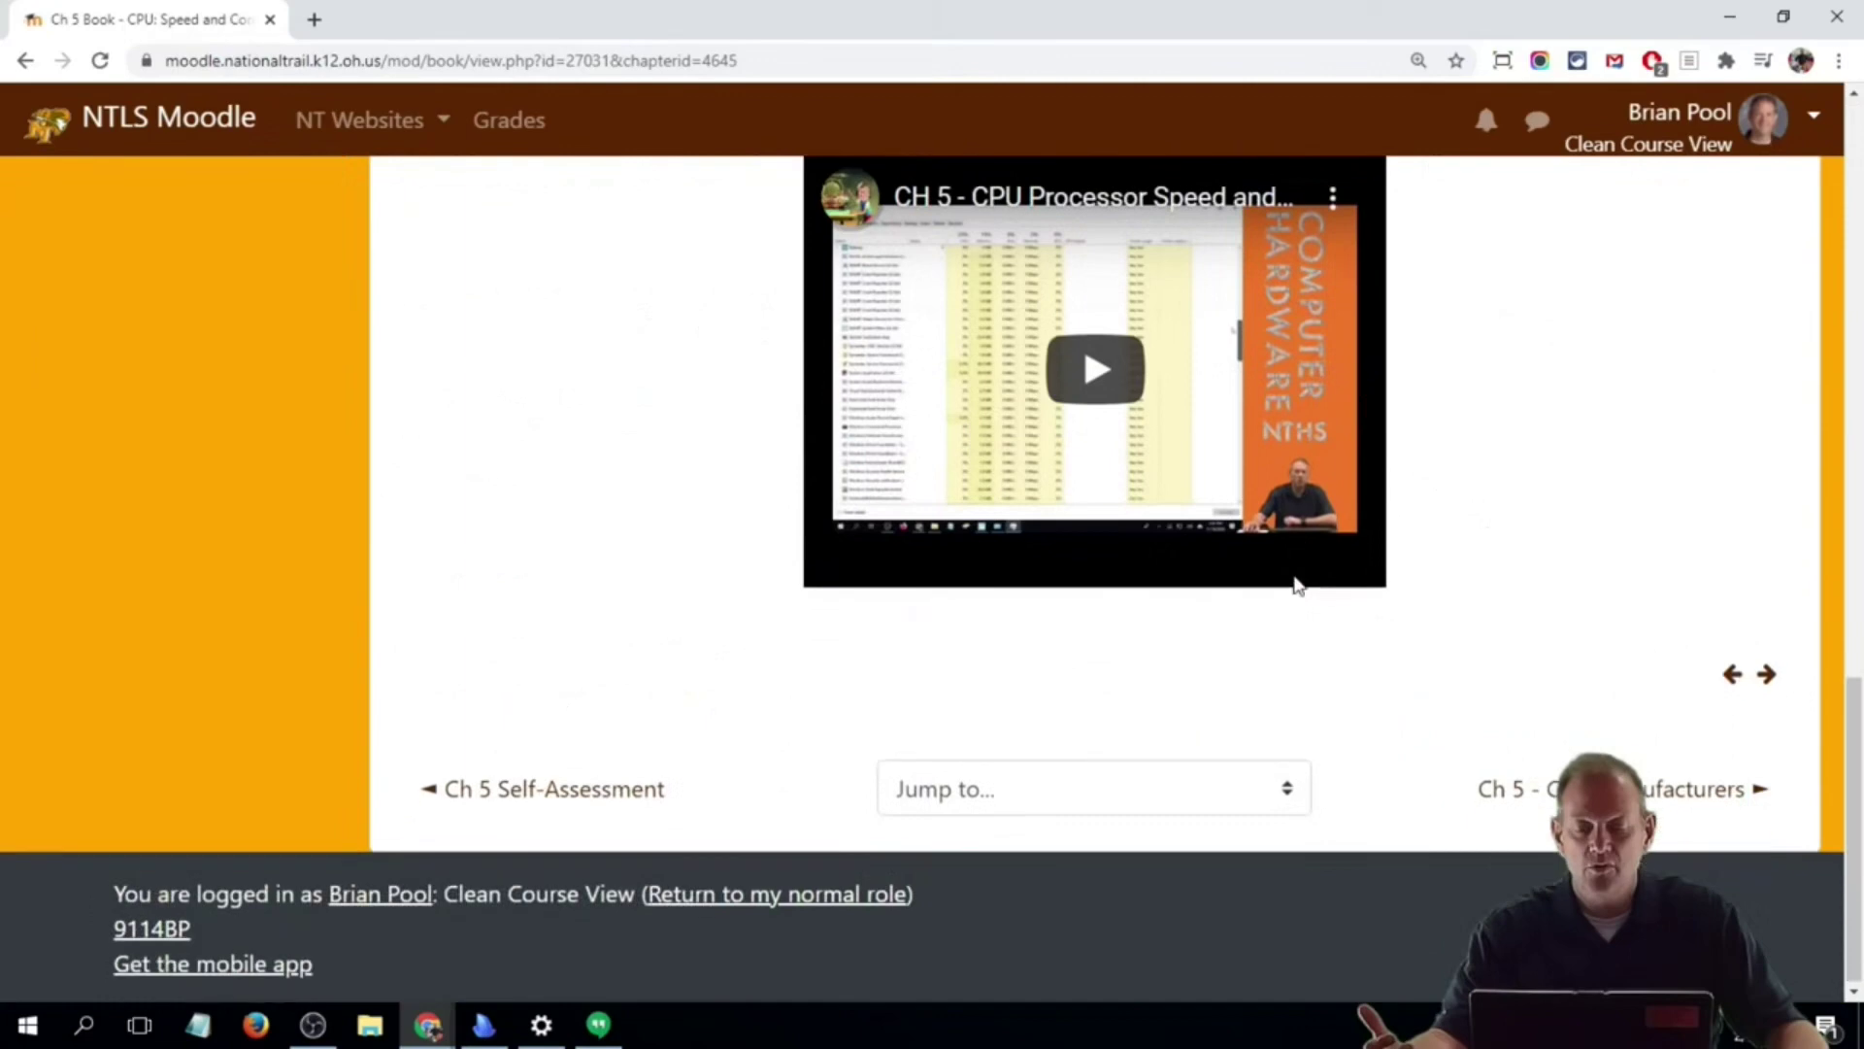
pyautogui.scroll(3, 1296, 582)
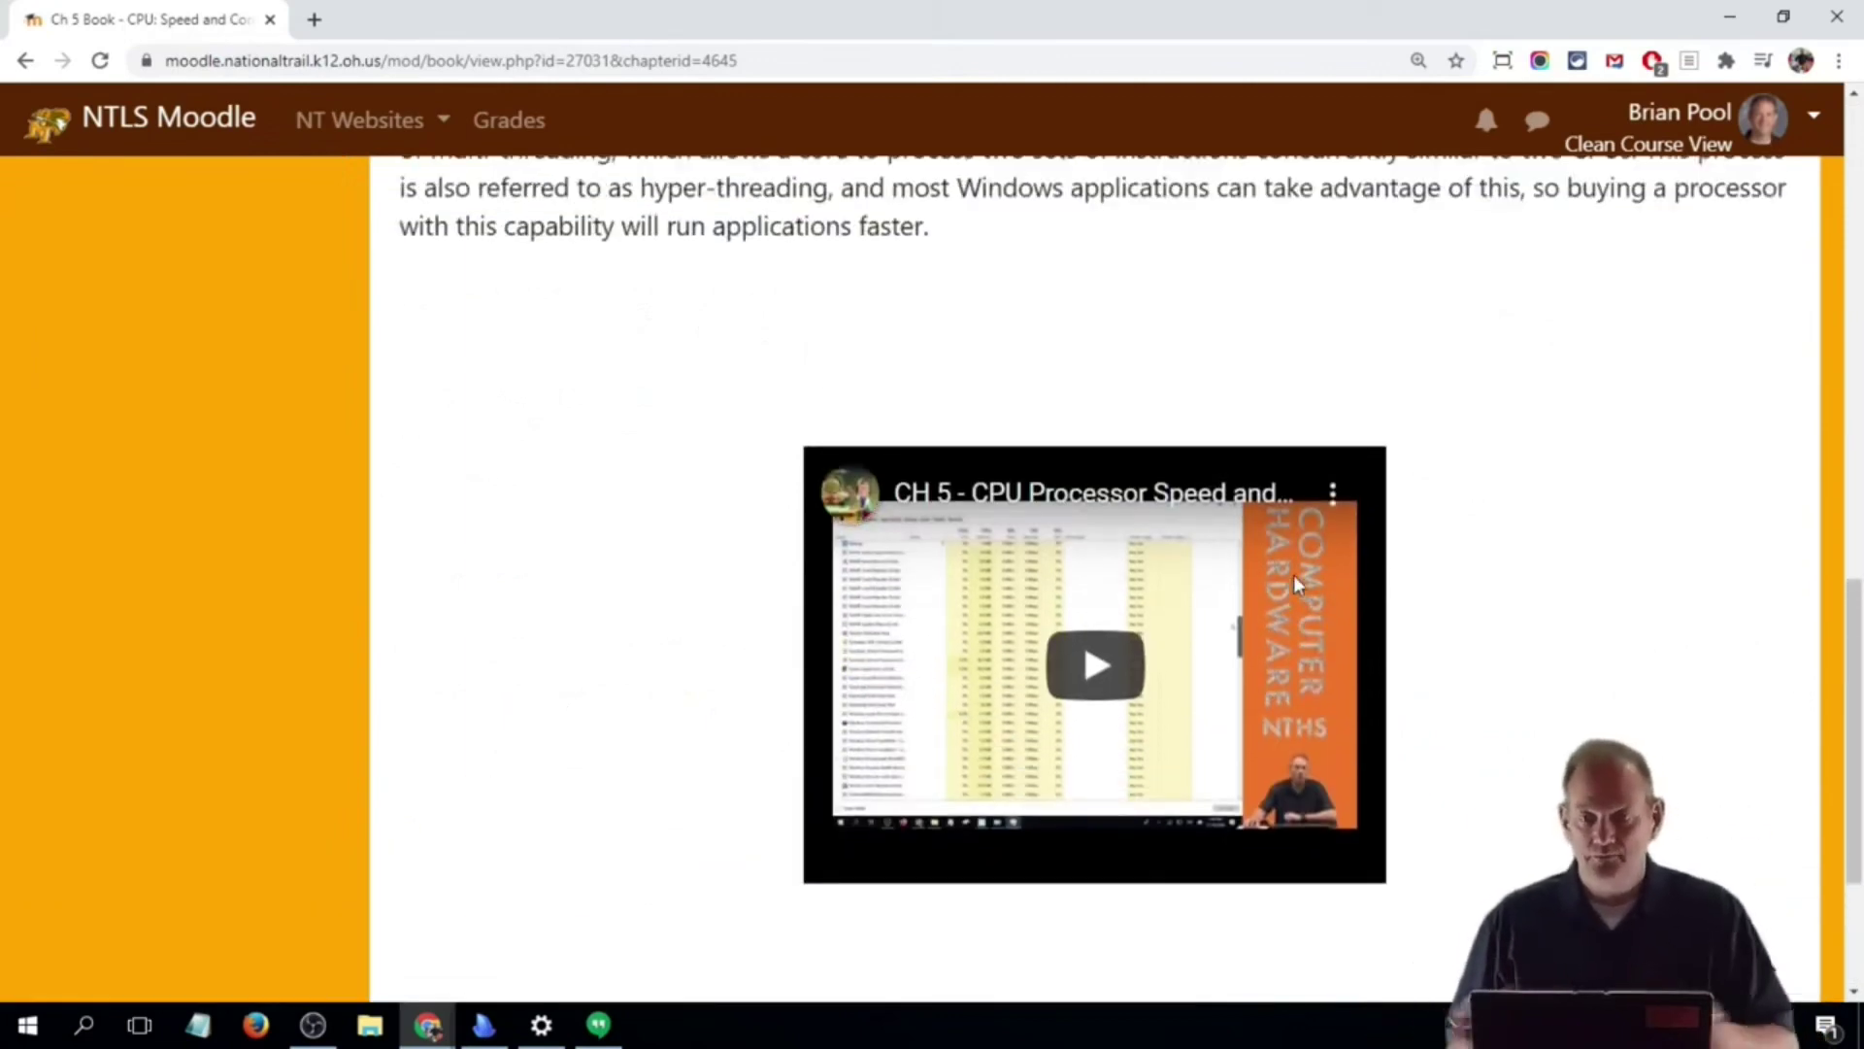
pyautogui.scroll(15, 1141, 636)
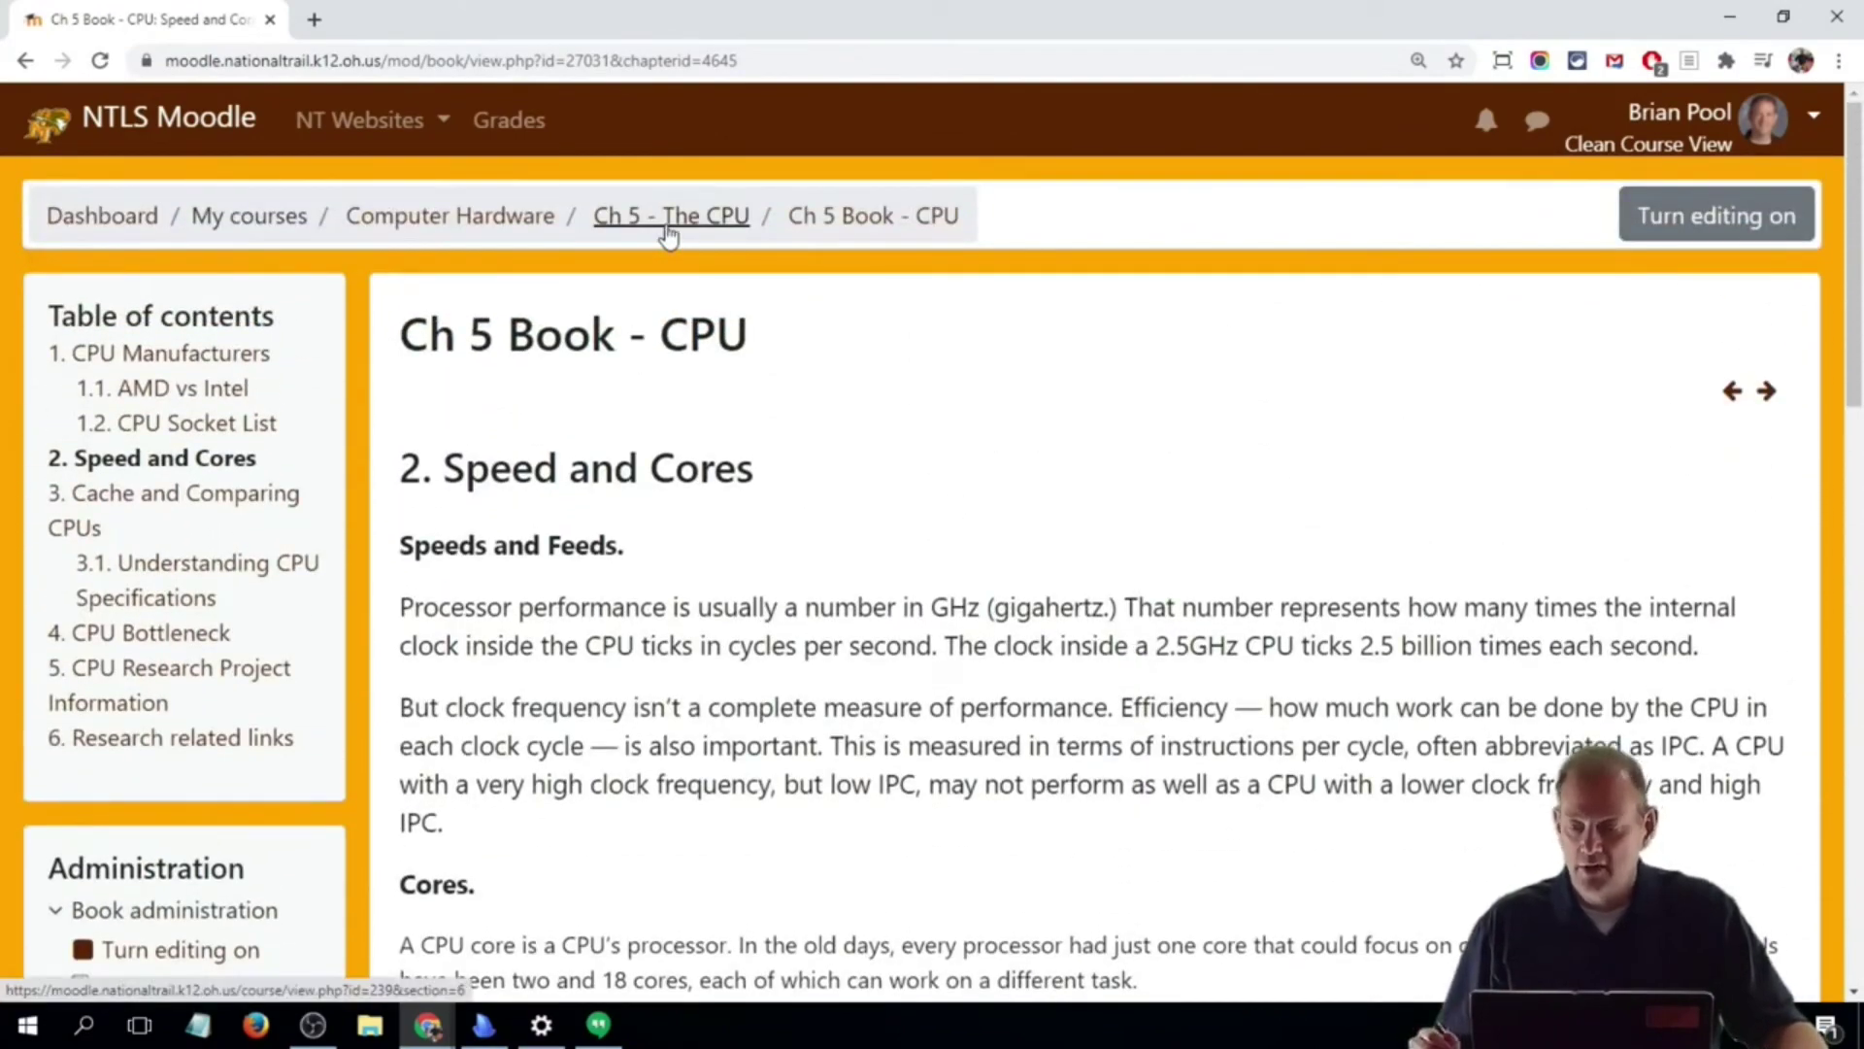
# - Go to the CH 6 - Managing Memory section by way of the Ch 5 section and open Ch 6 Book - Memory
pyautogui.click(667, 236)
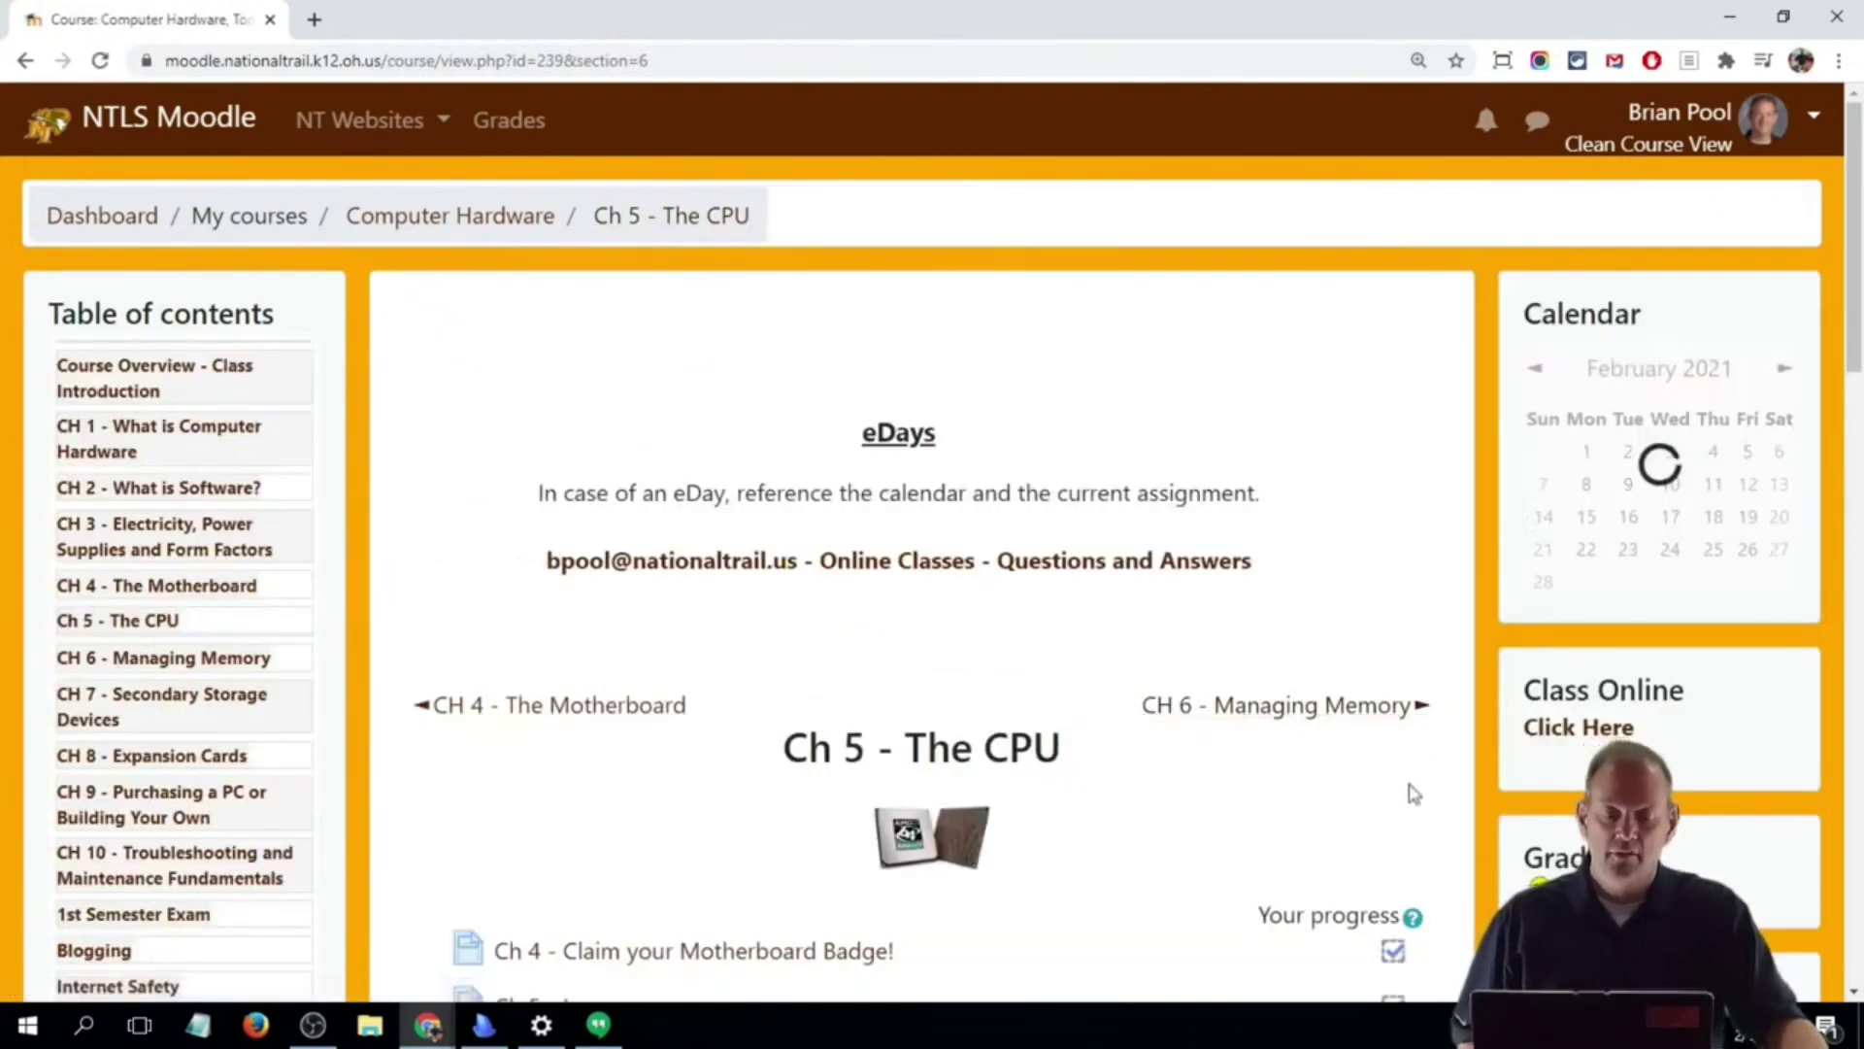
pyautogui.click(1386, 710)
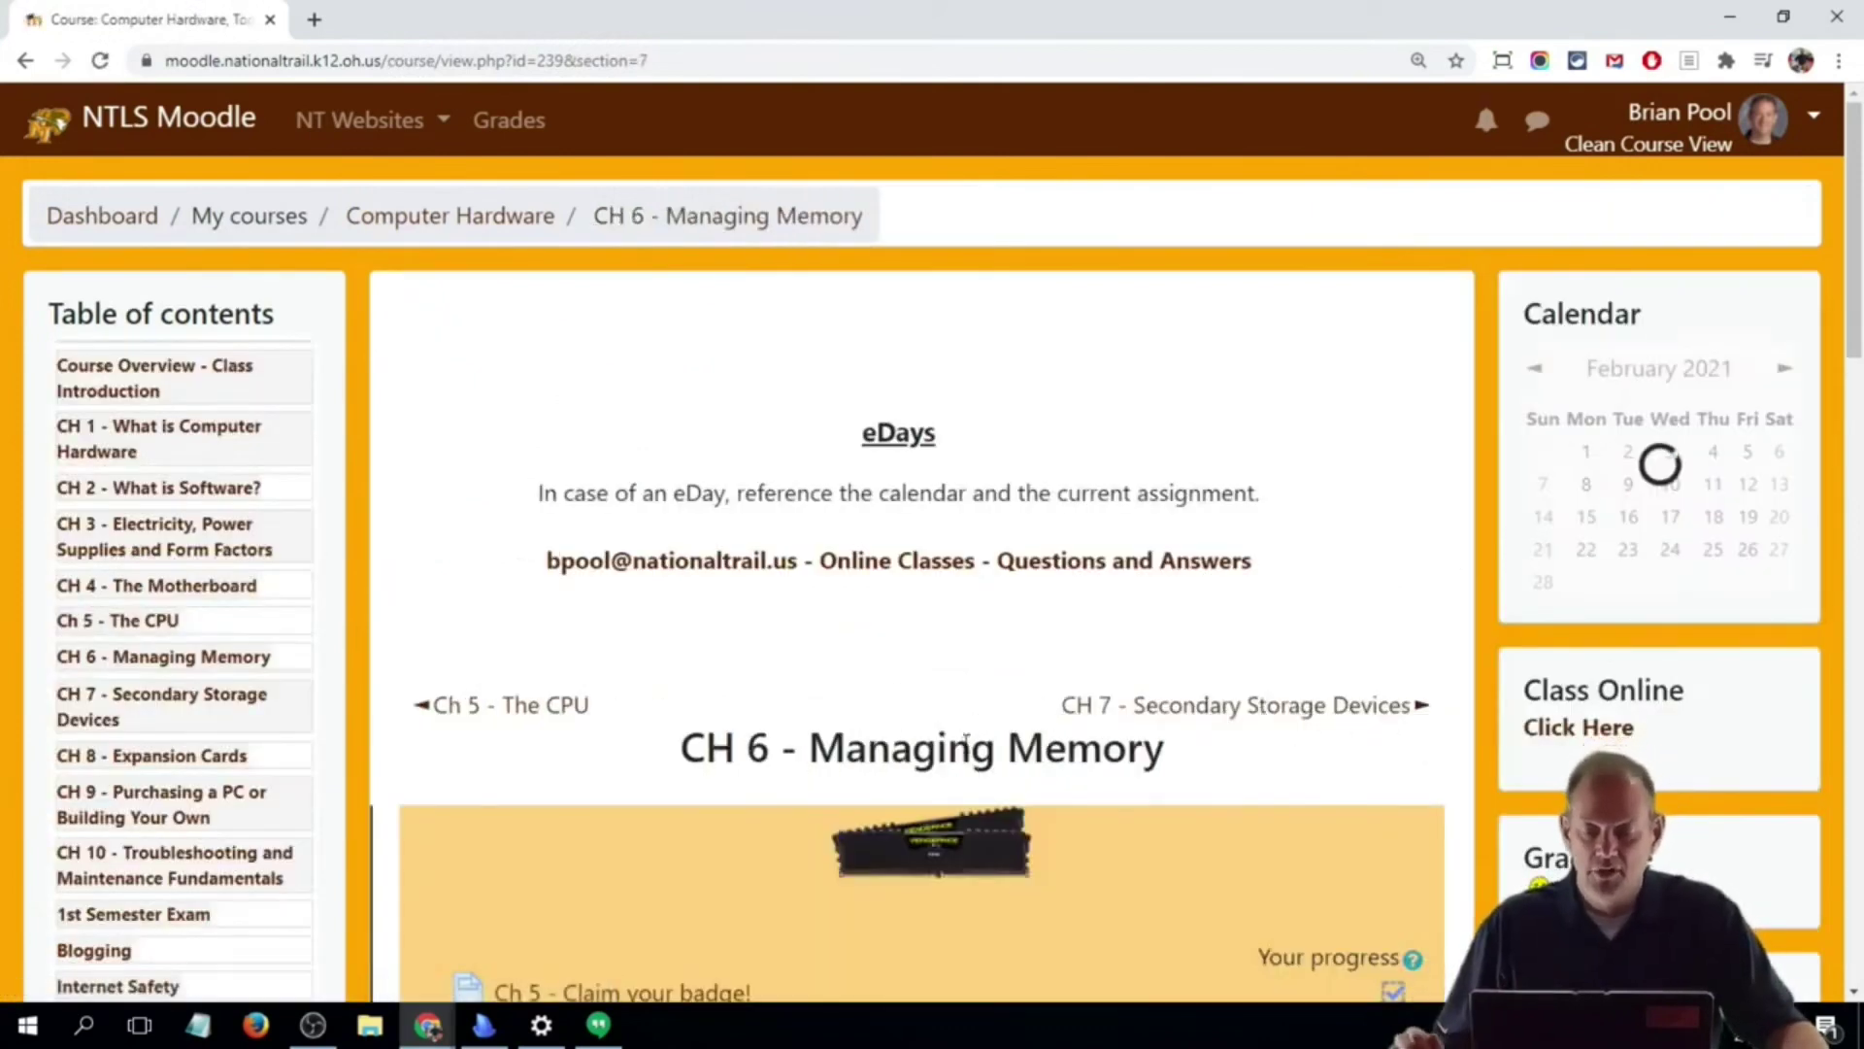
pyautogui.scroll(-7, 968, 738)
pyautogui.click(610, 593)
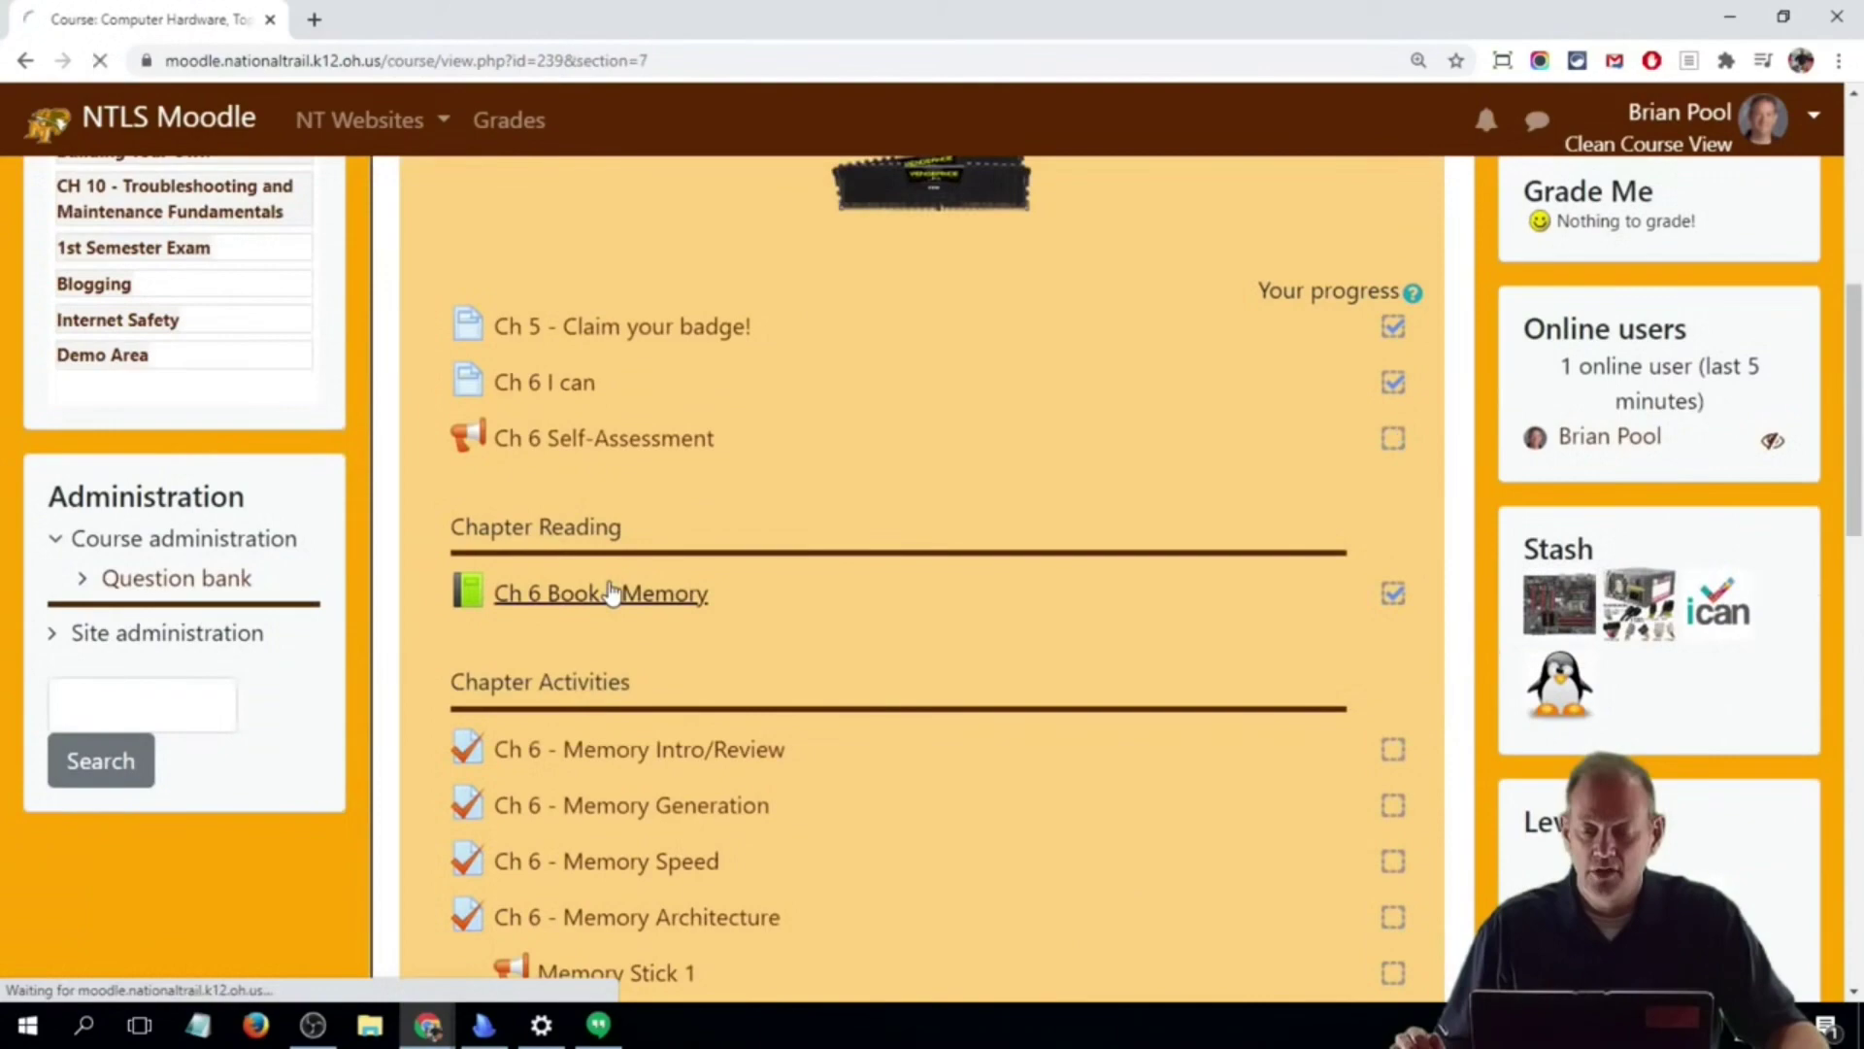
# - View the Memory Project, Class Notes and RAM Generations pages of the memory book
pyautogui.scroll(-5, 100, 761)
pyautogui.click(209, 551)
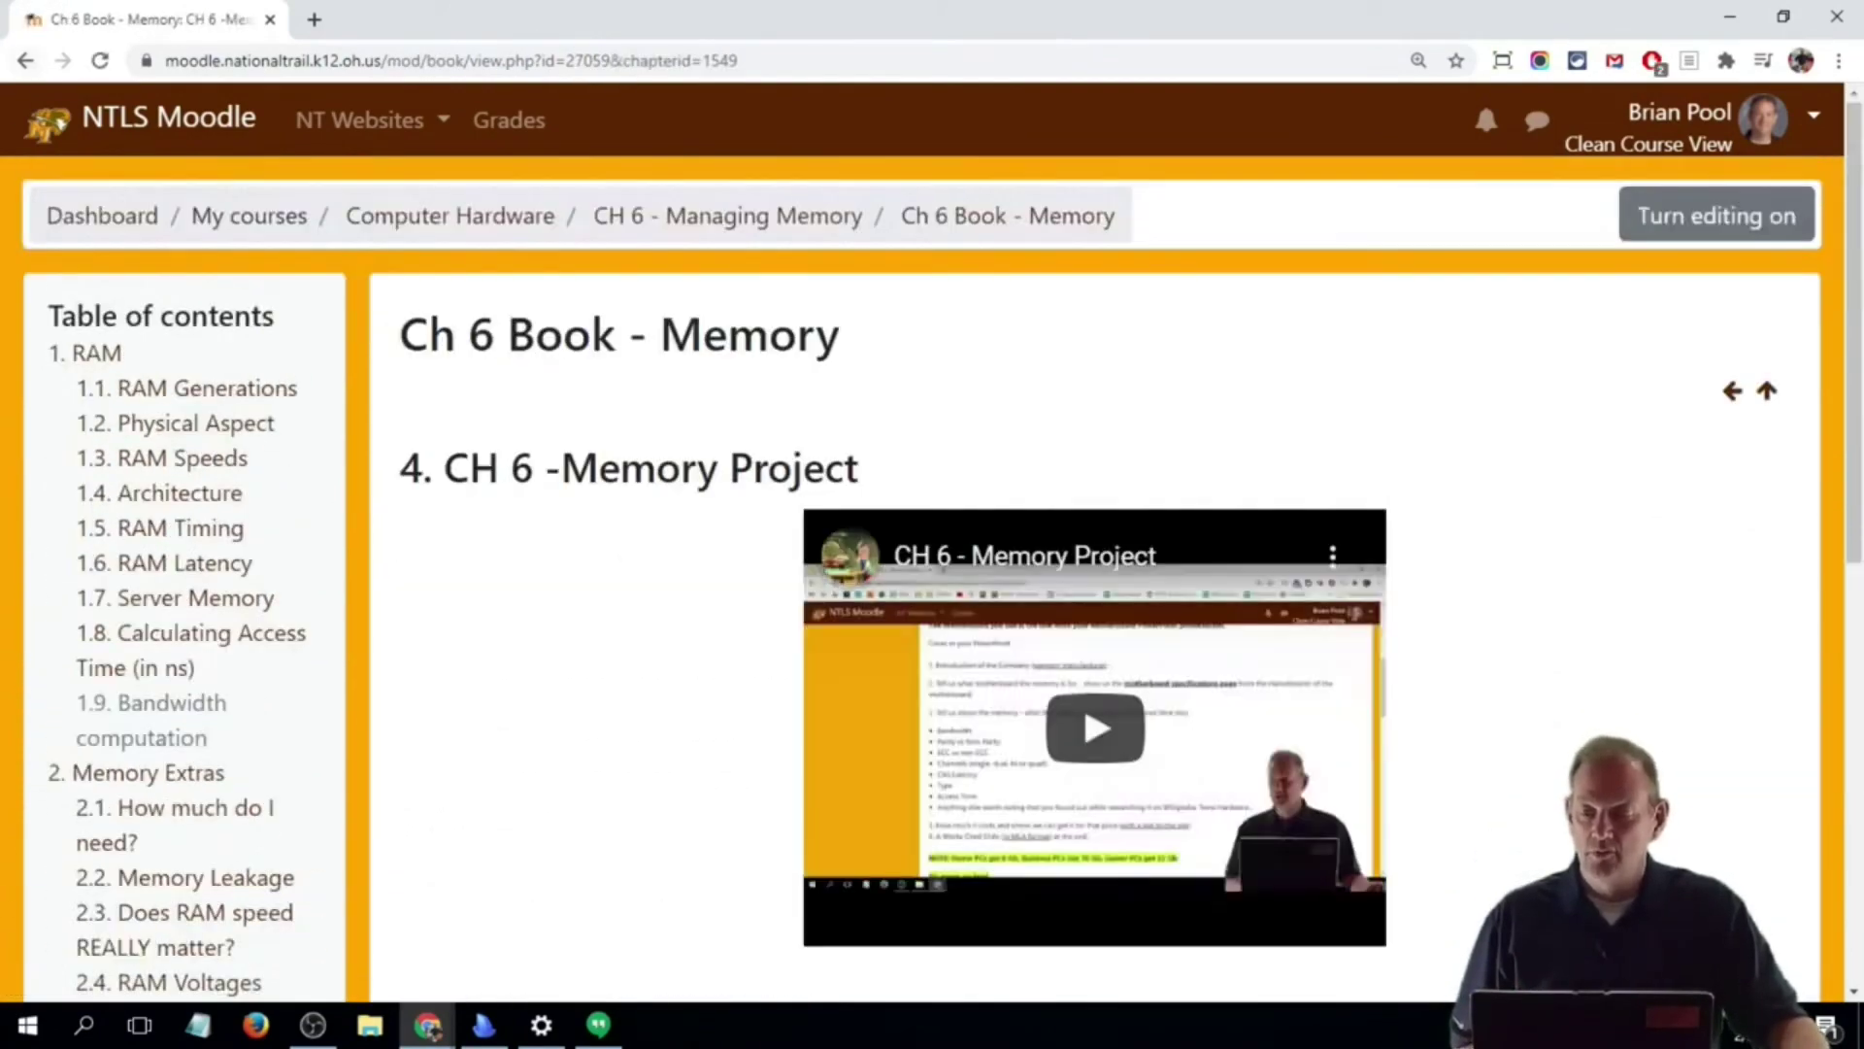
pyautogui.scroll(-4, 136, 731)
pyautogui.click(129, 719)
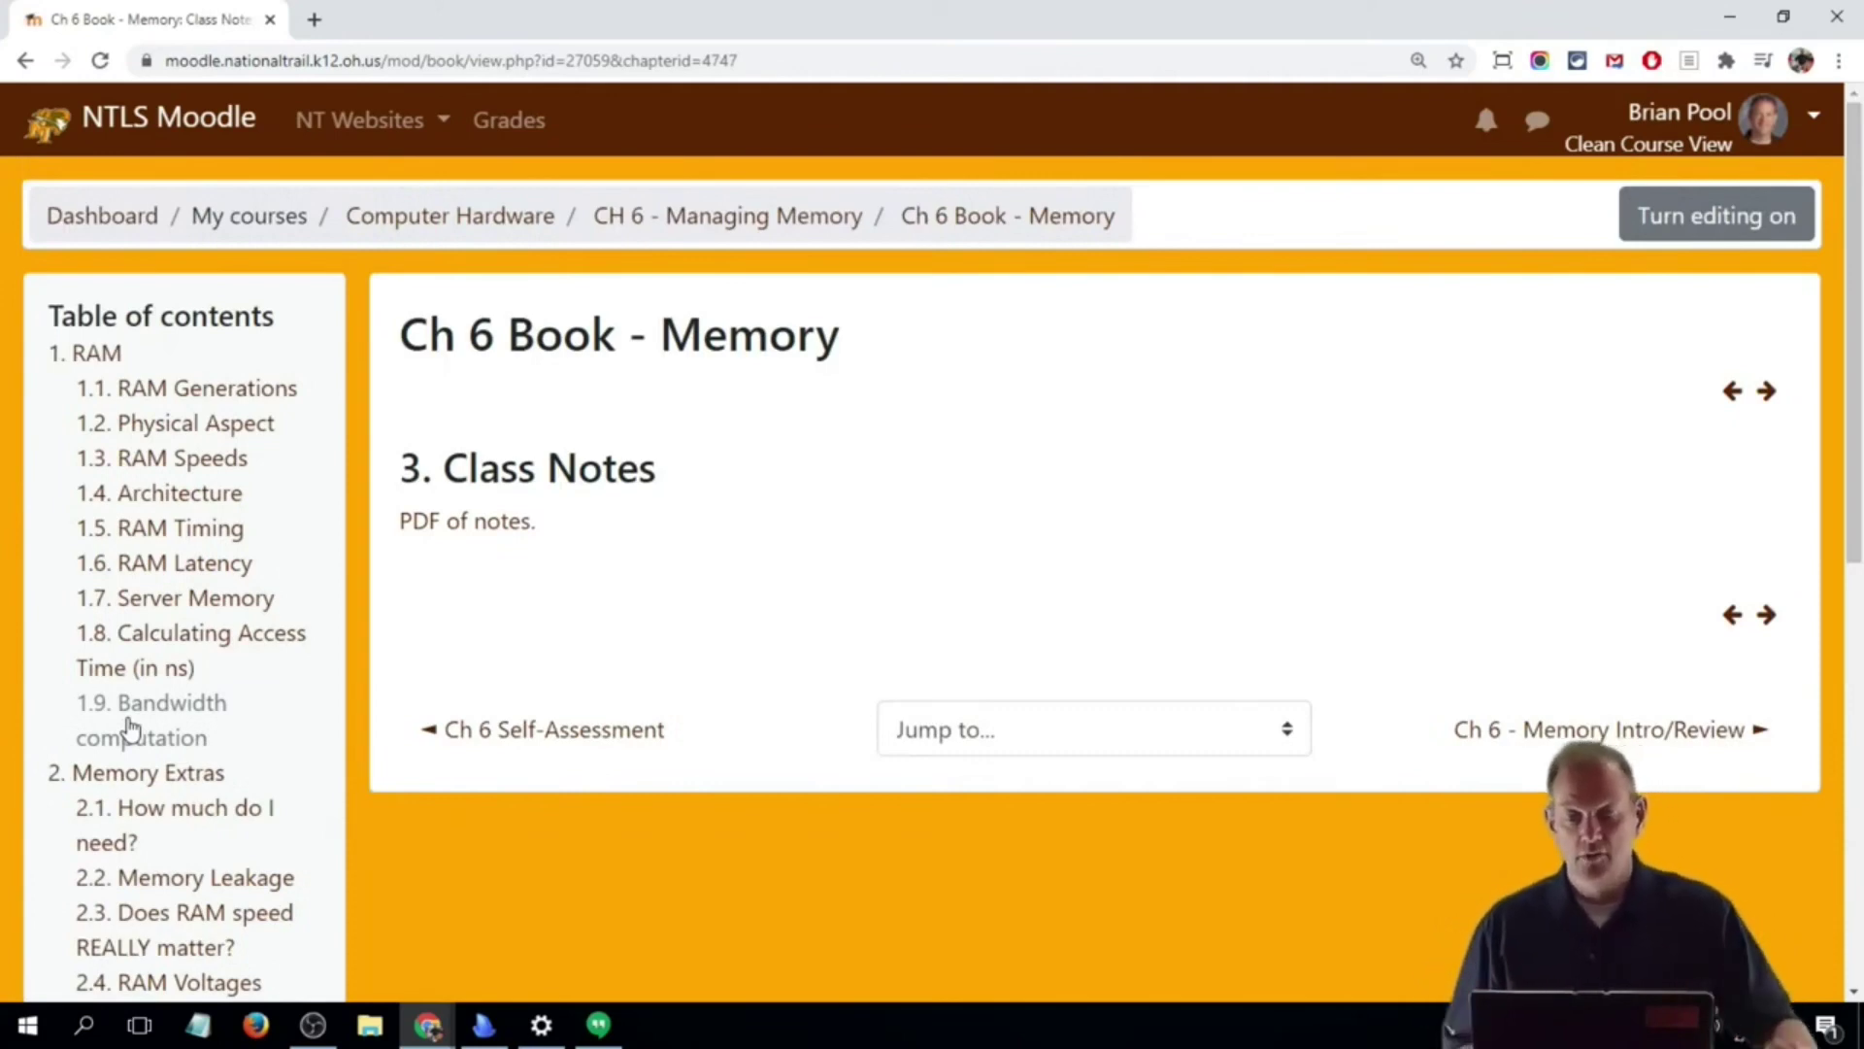
pyautogui.click(268, 390)
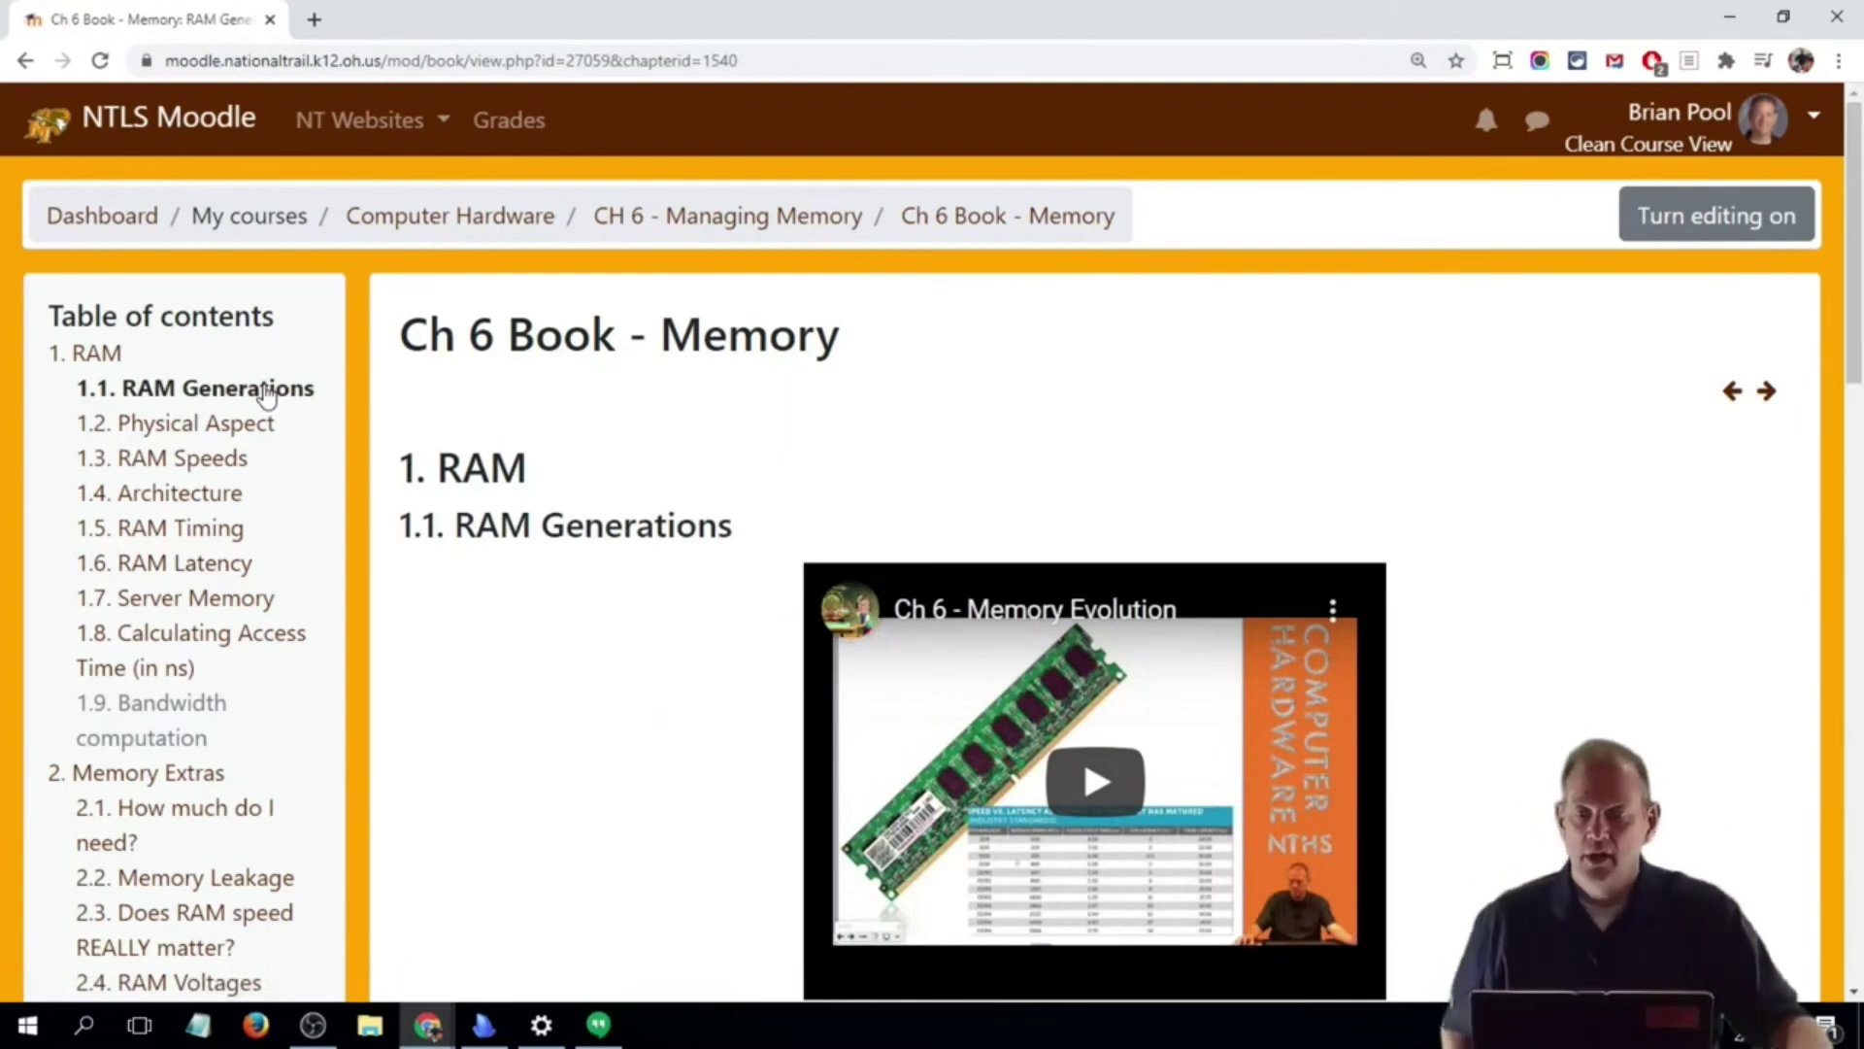
# - Return to the CH 6 - Managing Memory section and look over its chapter activities
pyautogui.click(757, 221)
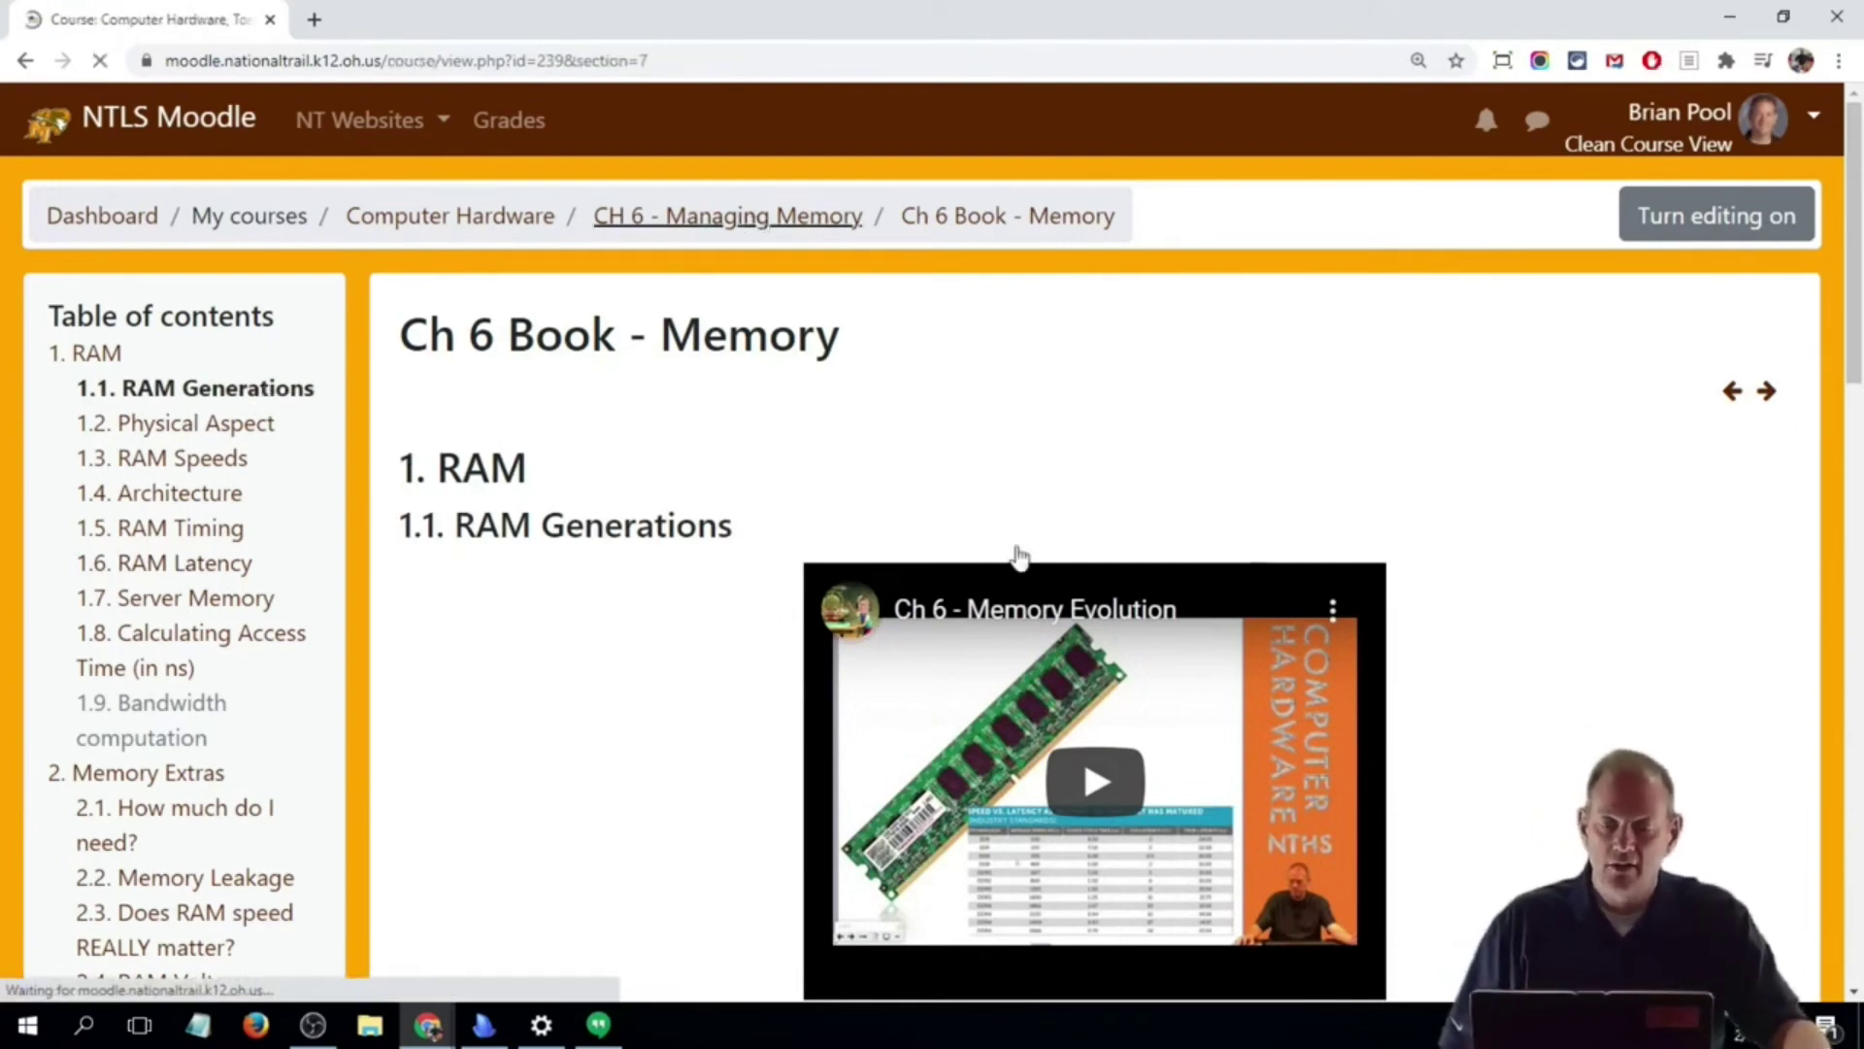
pyautogui.scroll(-9, 1116, 497)
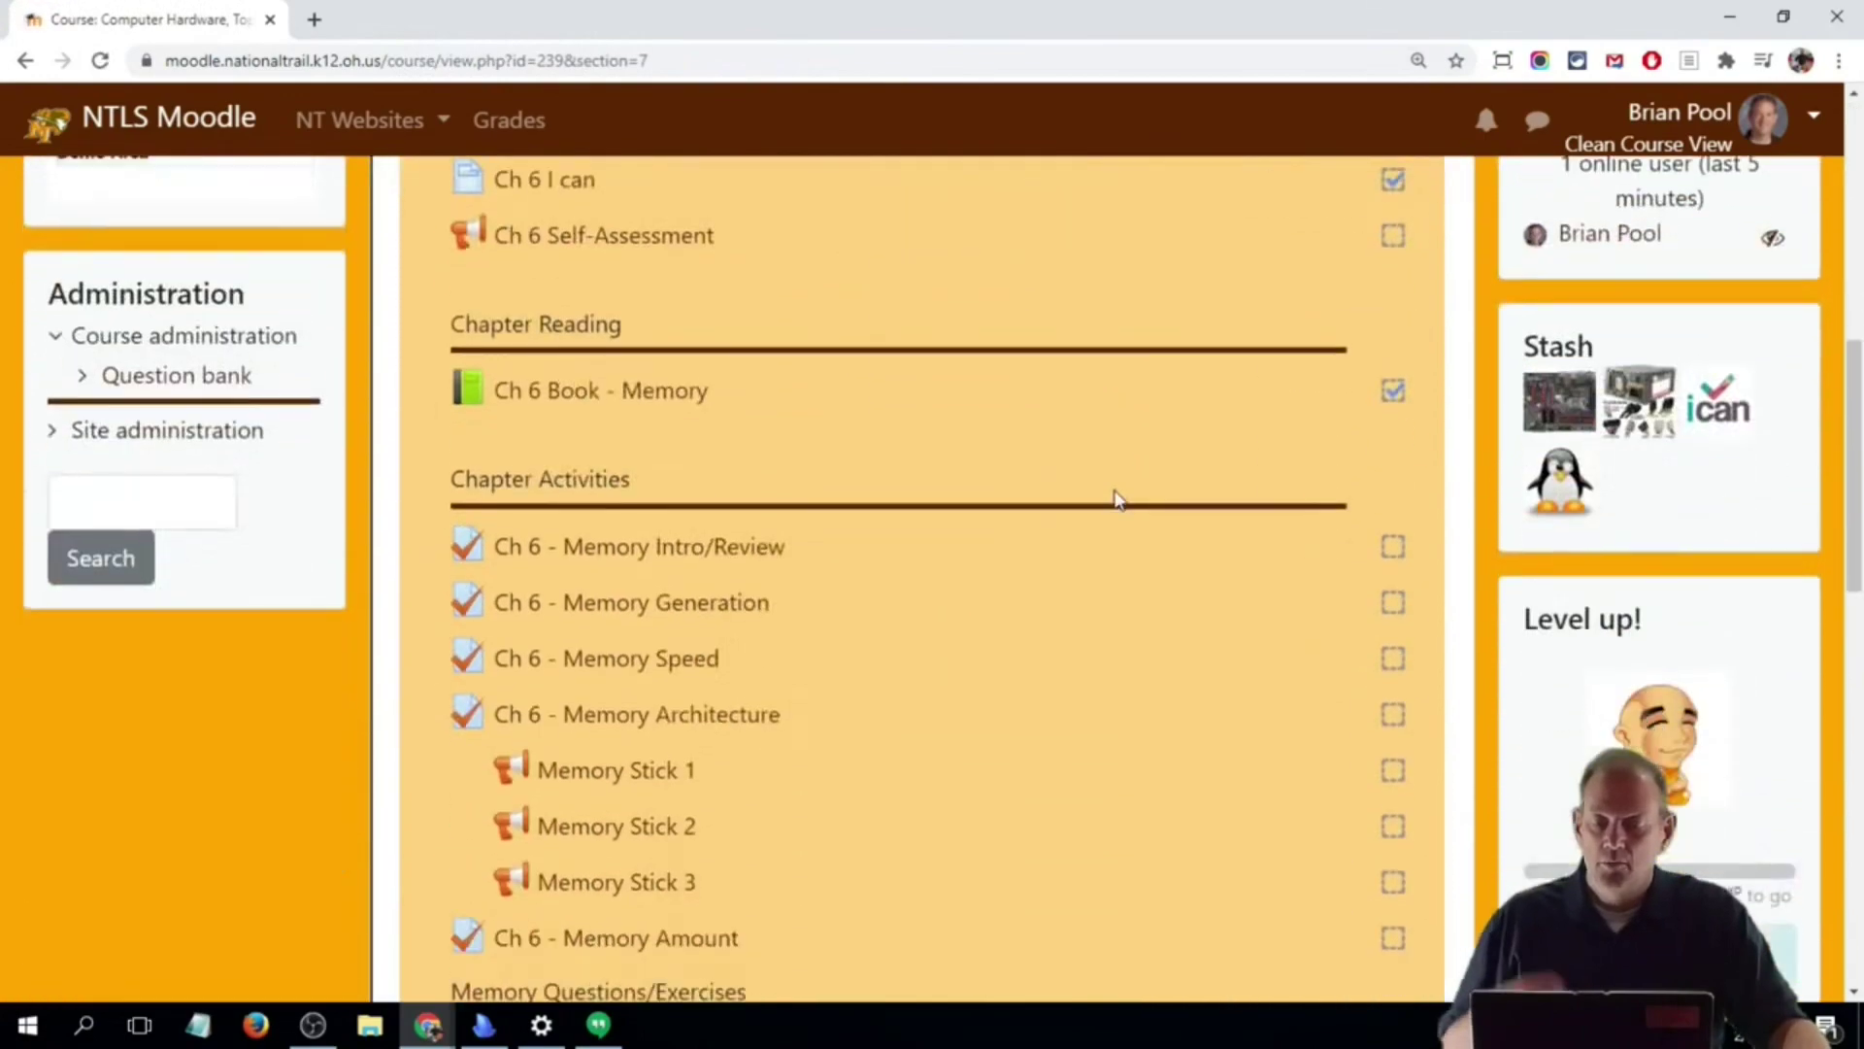
pyautogui.scroll(-1, 1118, 499)
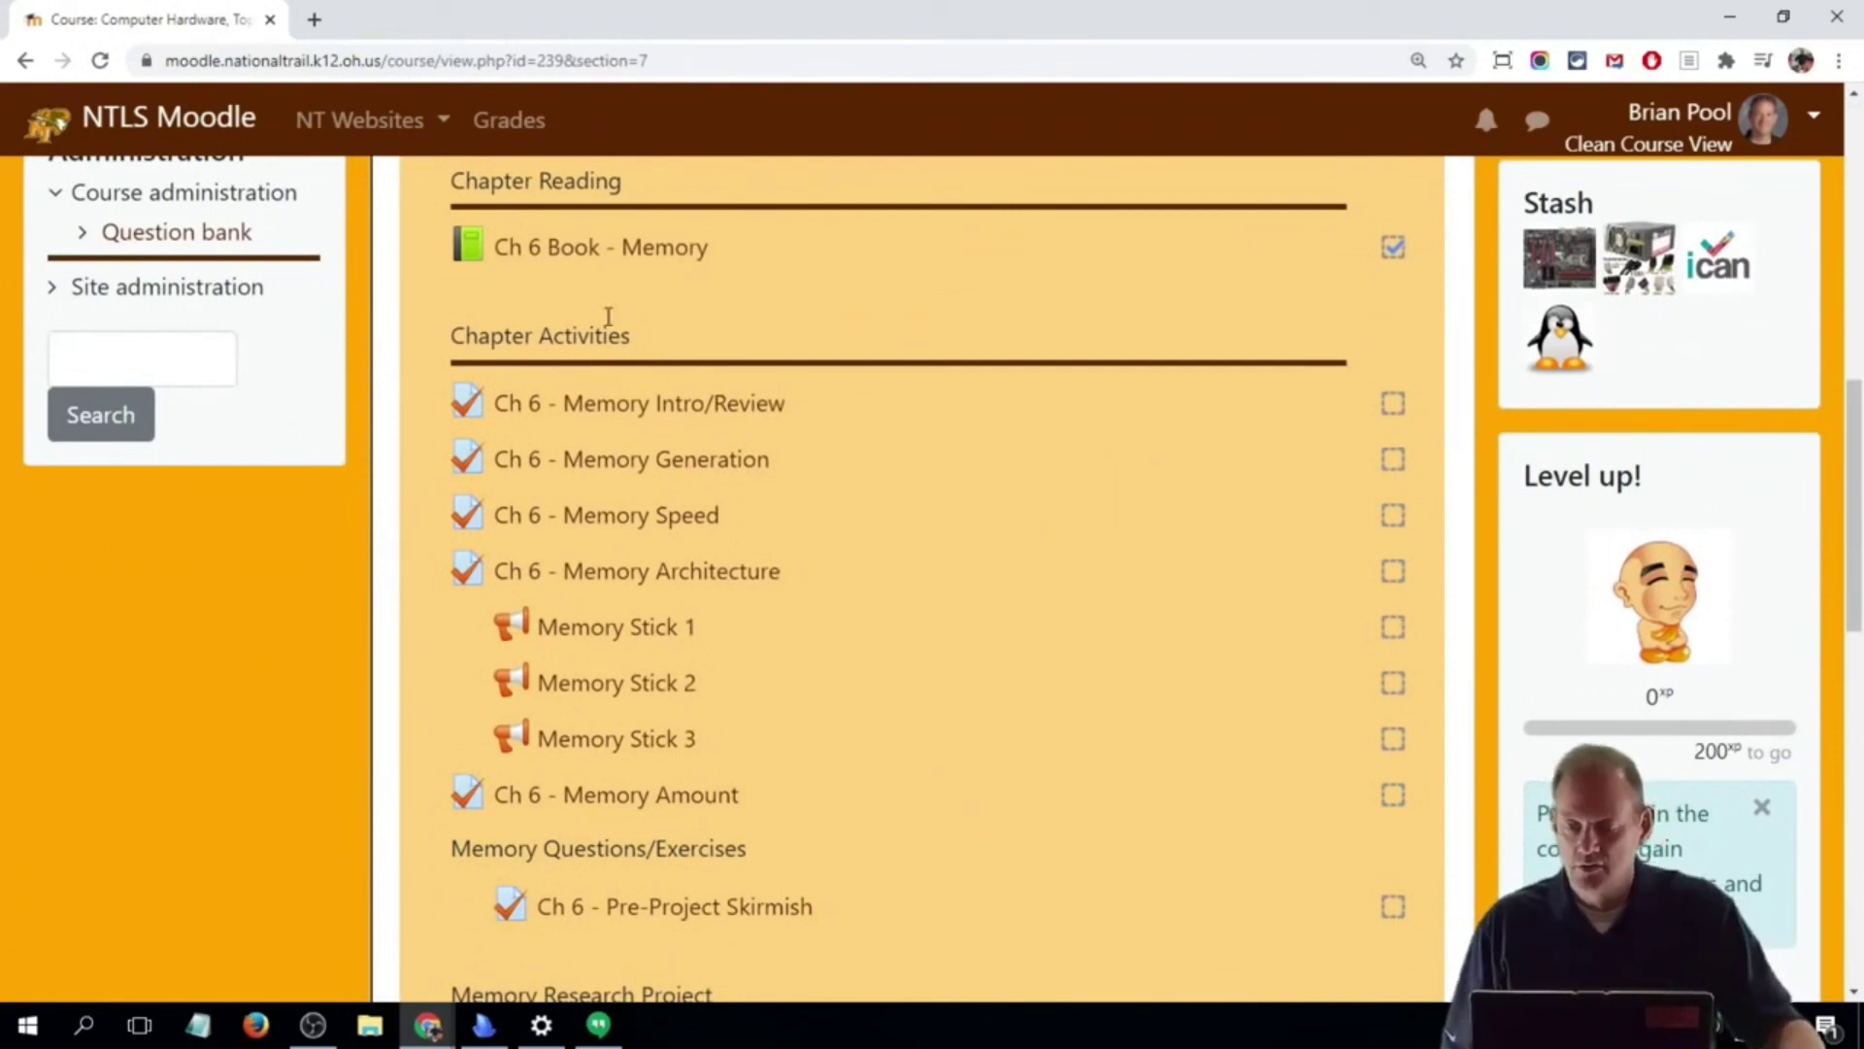
# - Open the PDF of notes from the Class Notes chapter of Ch 6 Book - Memory
pyautogui.click(617, 264)
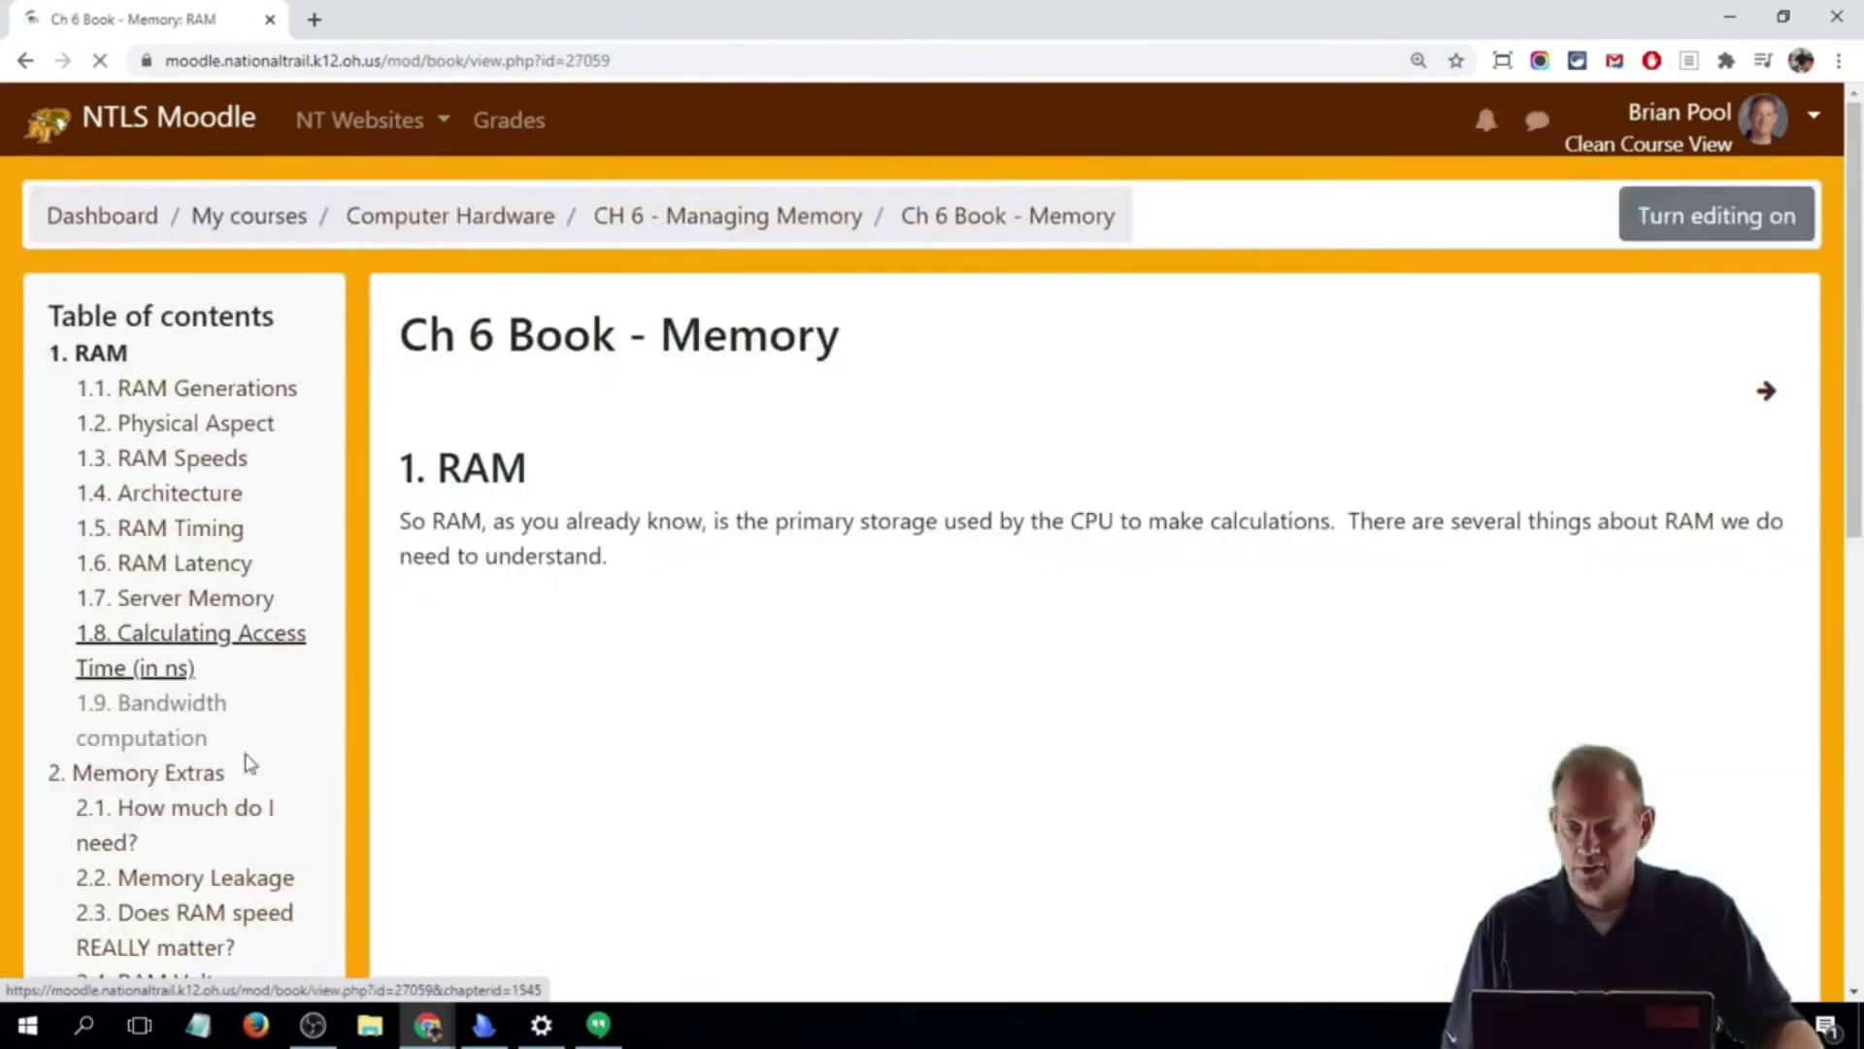
pyautogui.scroll(-2, 250, 762)
pyautogui.scroll(-3, 250, 767)
pyautogui.click(56, 555)
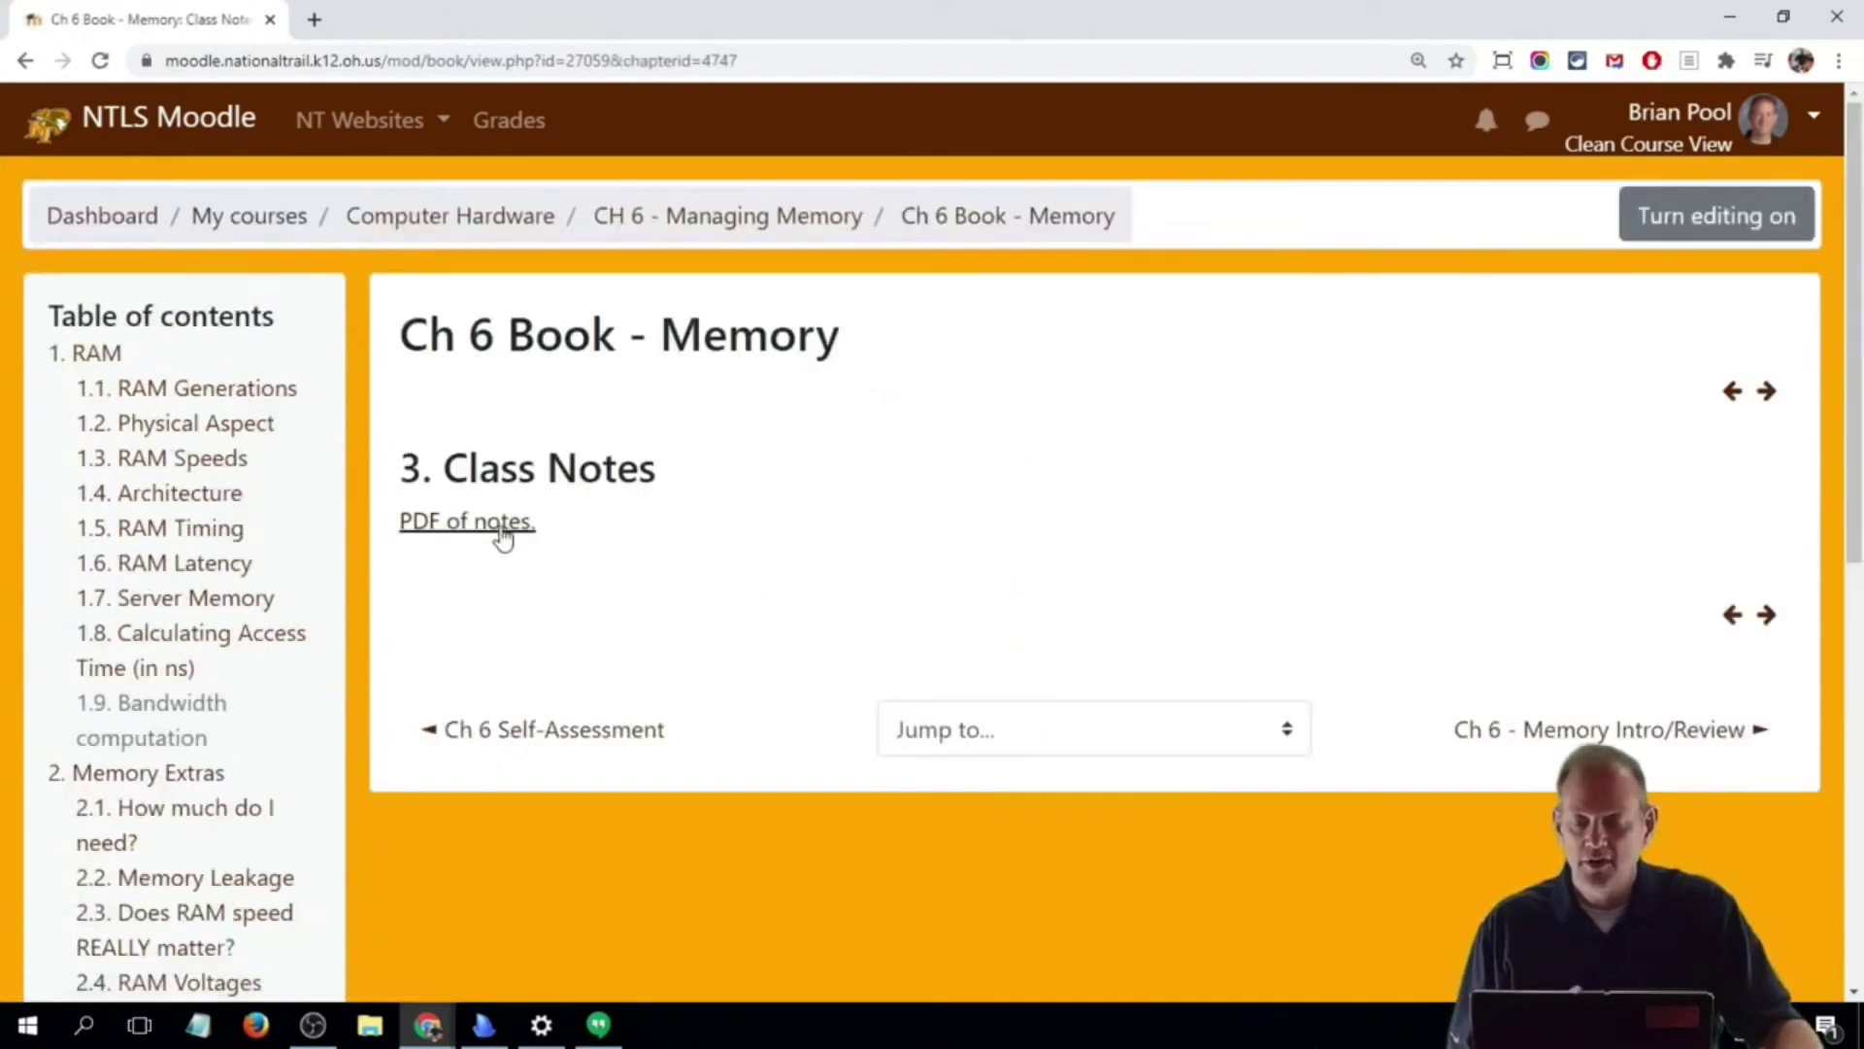
pyautogui.click(501, 529)
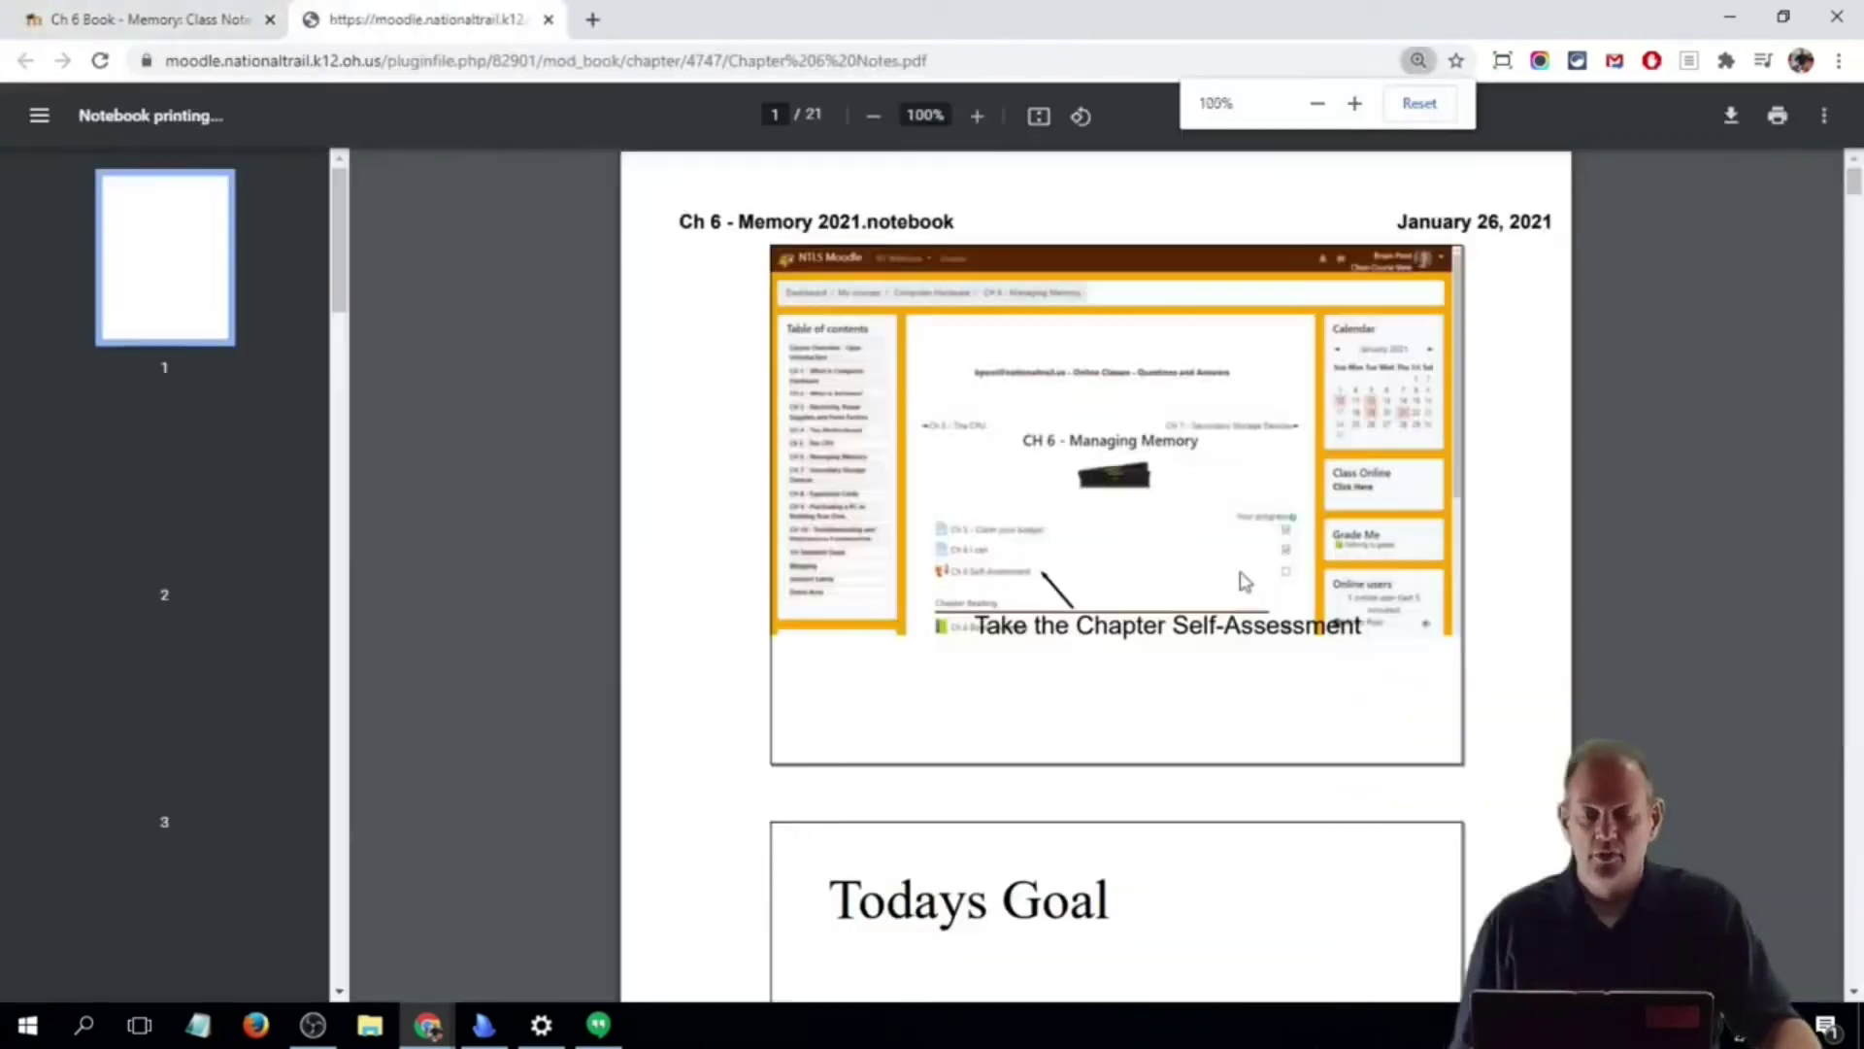
# - Look through the chapter 6 notes PDF as far as page 7
pyautogui.scroll(-15, 1101, 527)
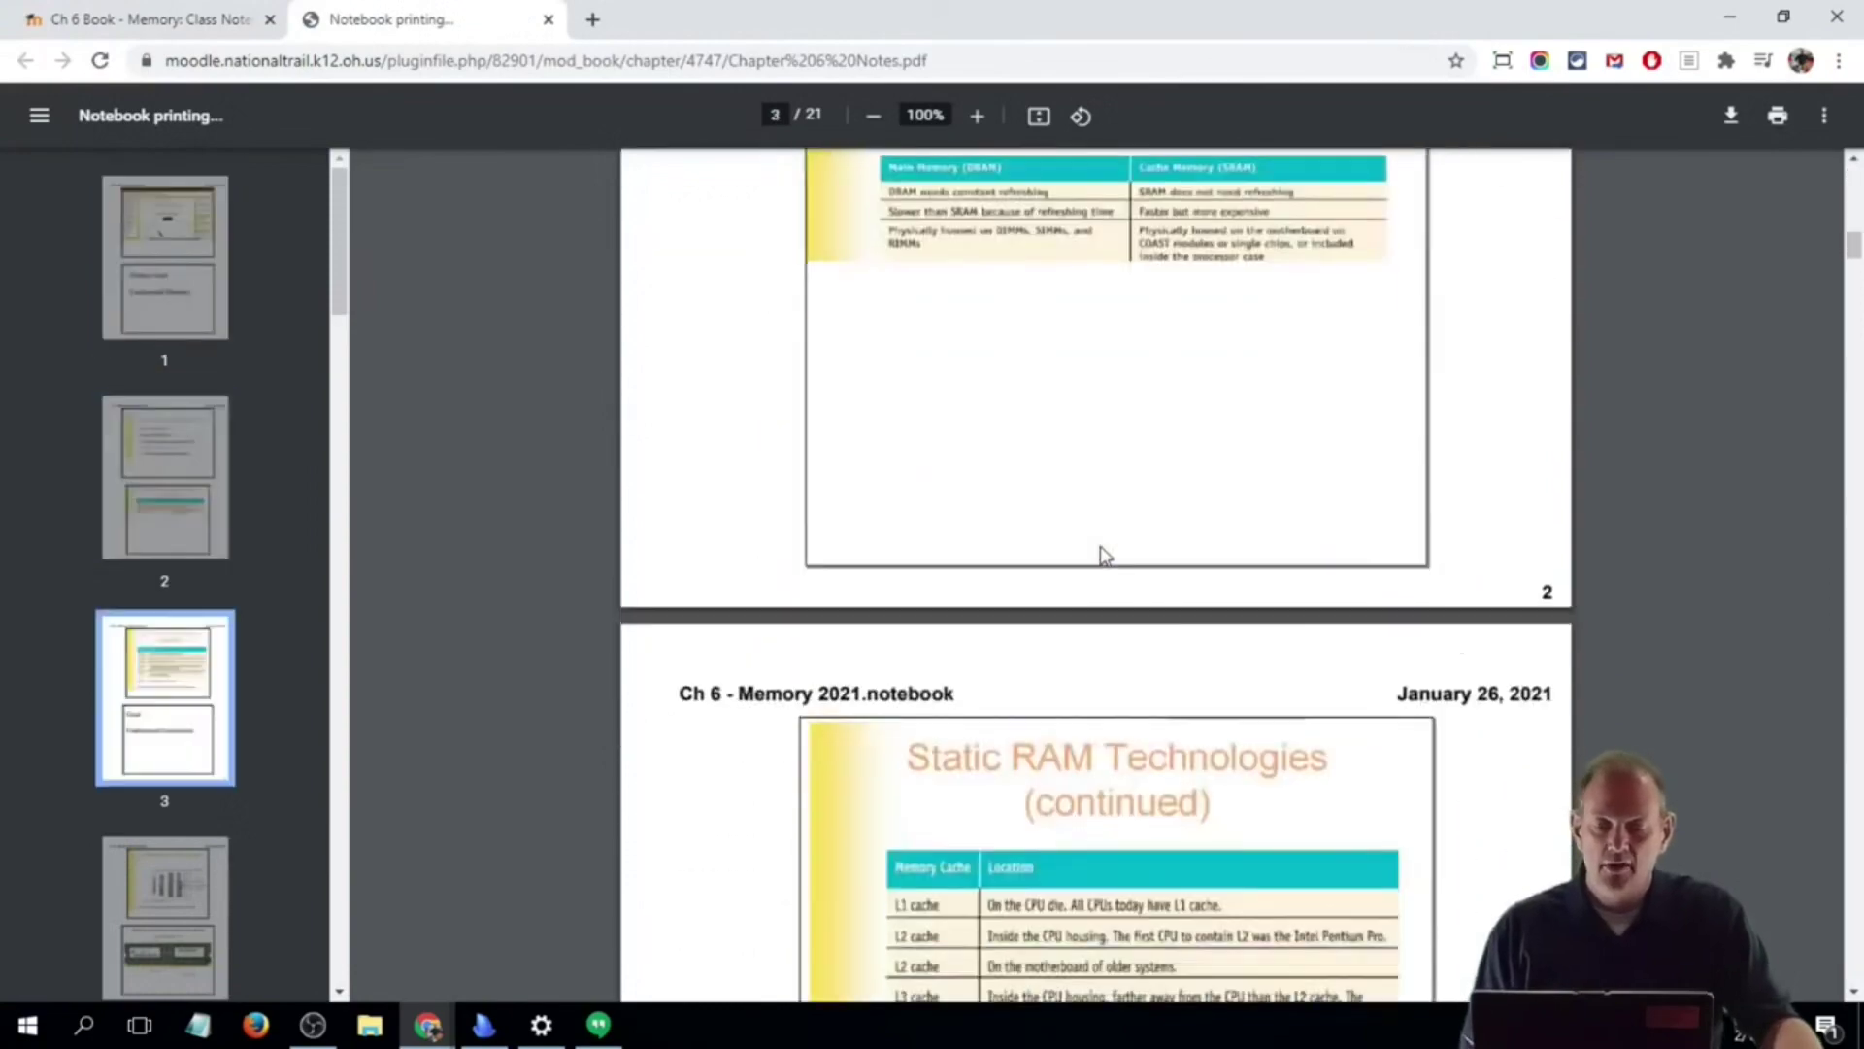
pyautogui.scroll(-20, 1103, 556)
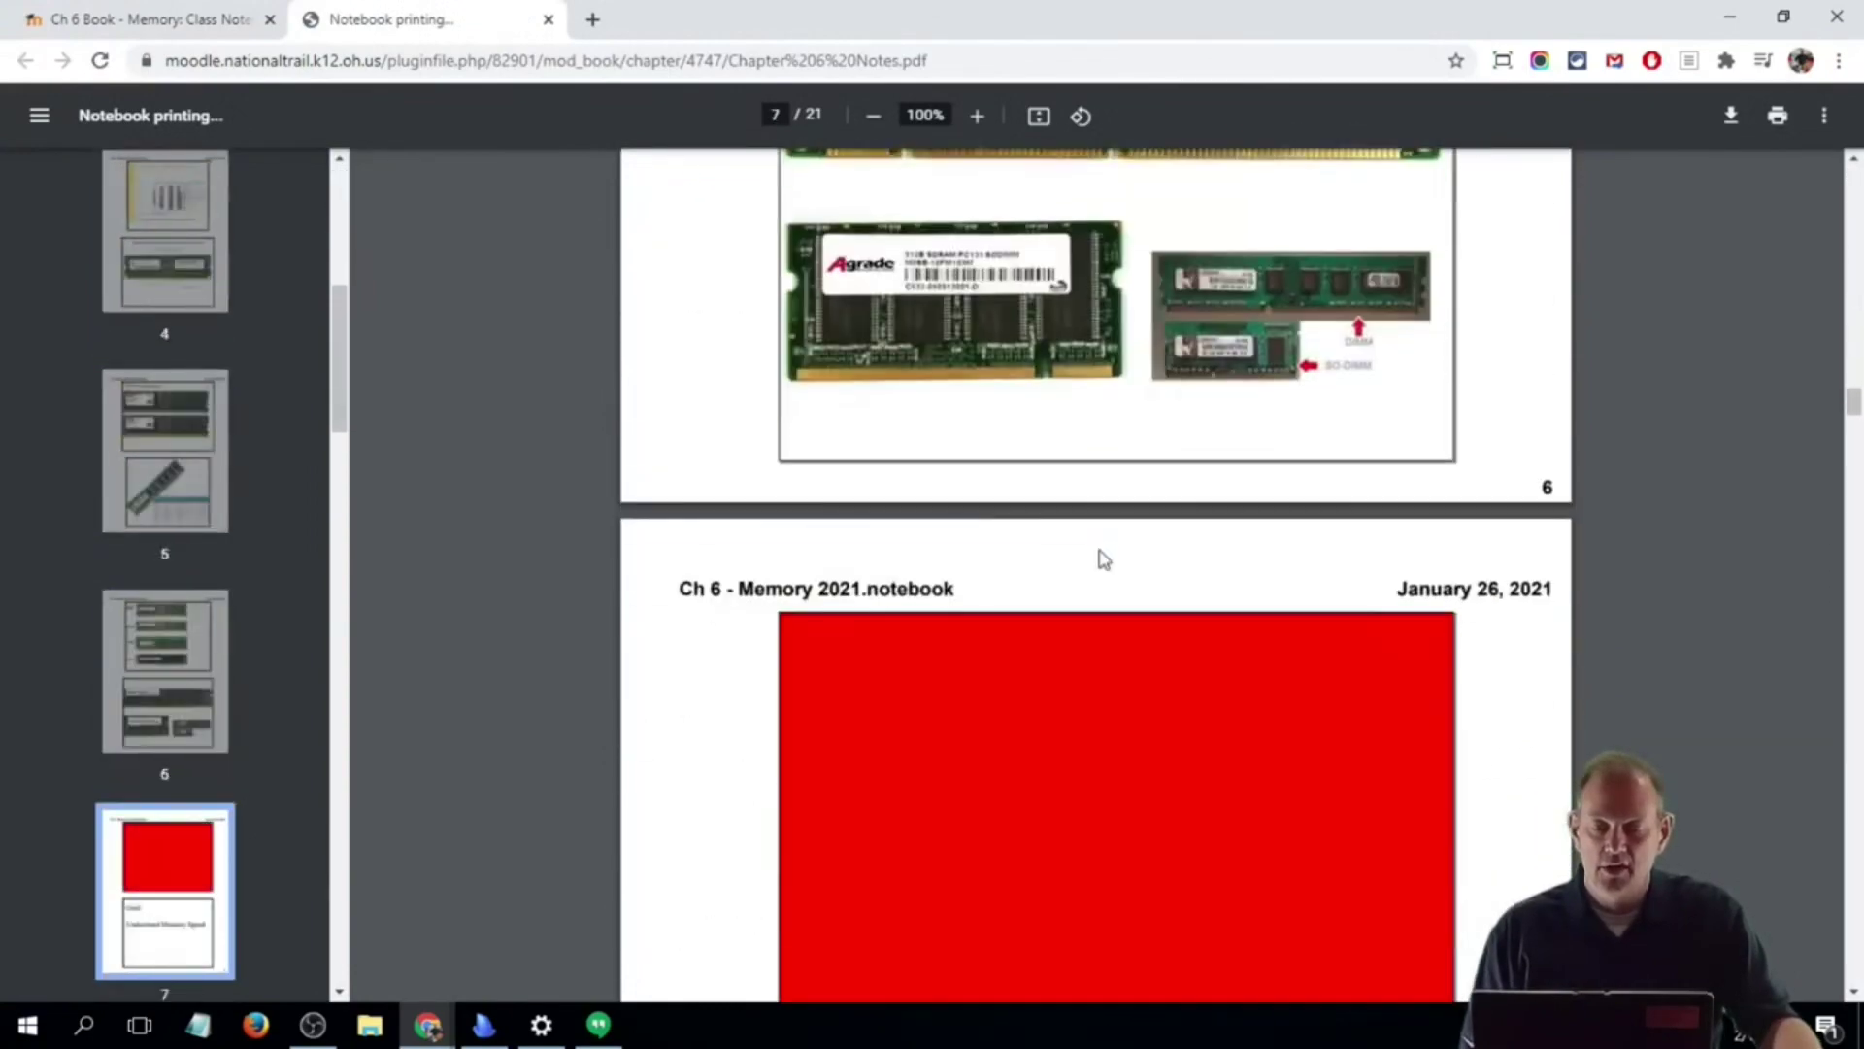
pyautogui.scroll(-2, 1104, 560)
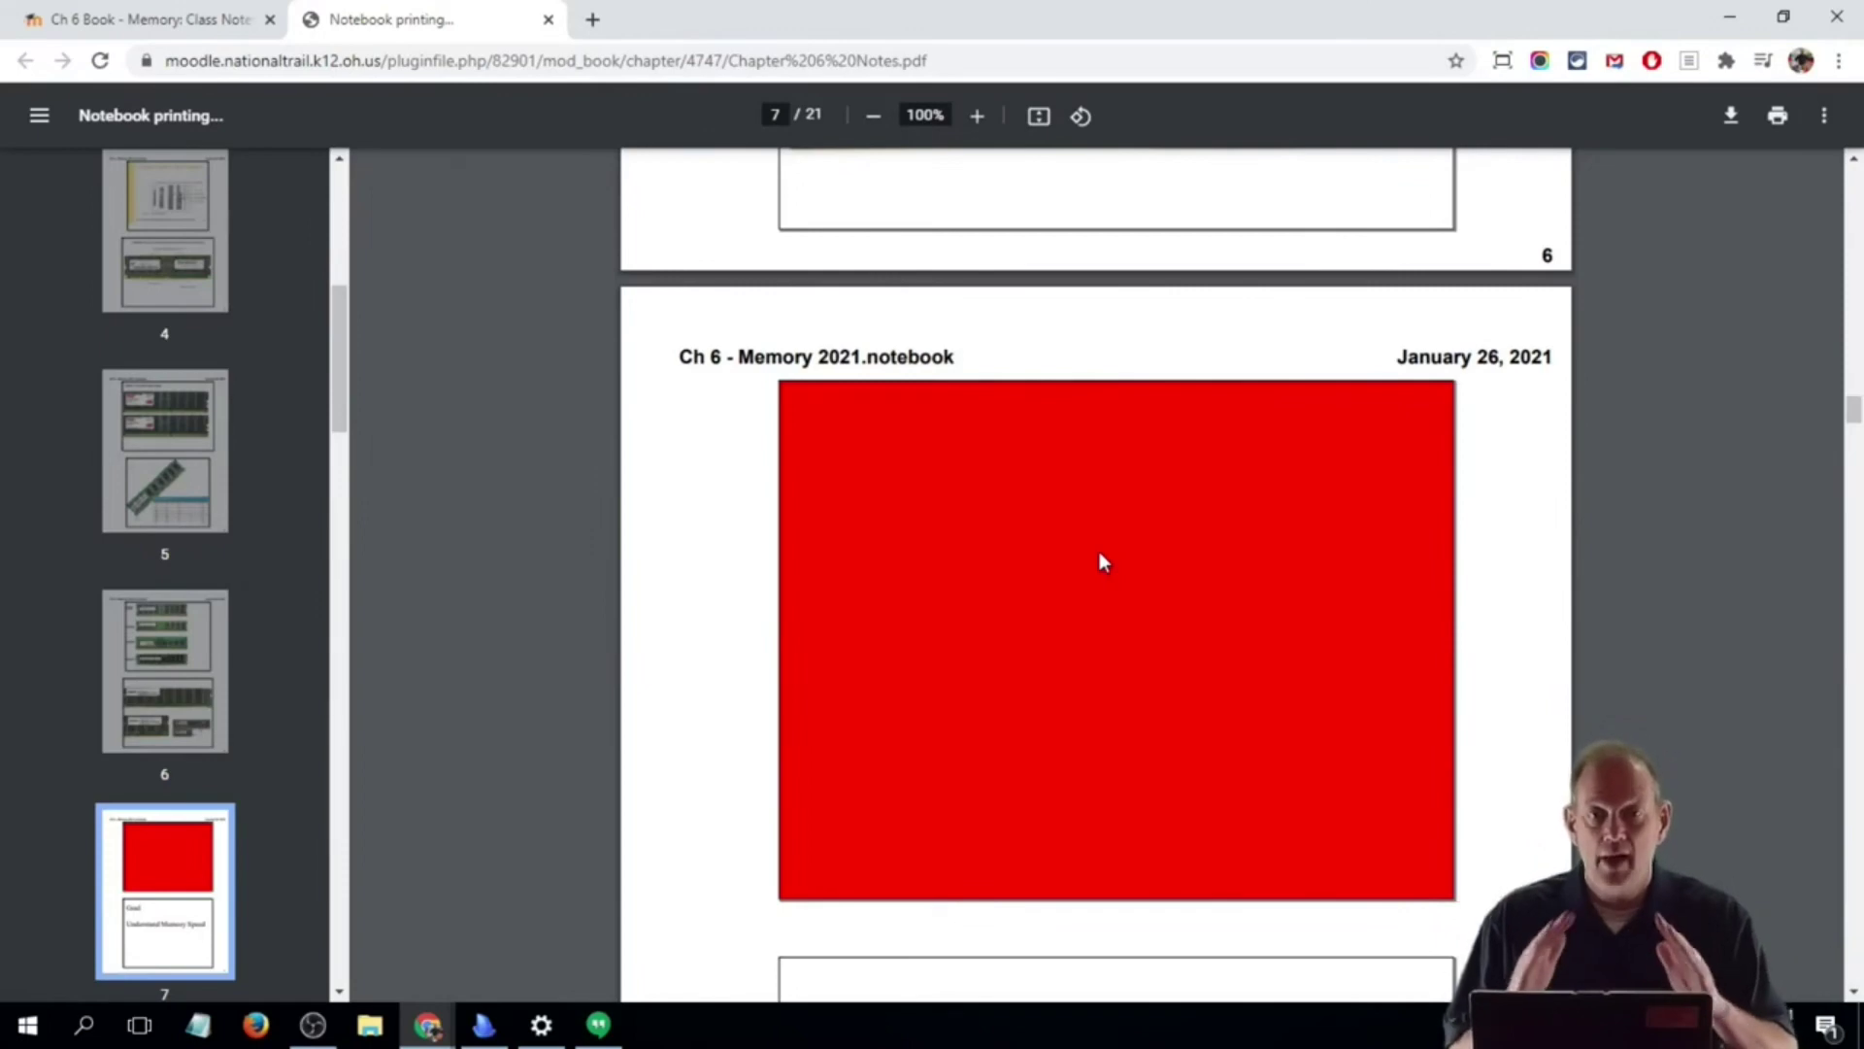
# - Return to the CH 6 - Managing Memory section in the course and open the Ch 6 - Memory Intro/Review quiz
pyautogui.click(75, 19)
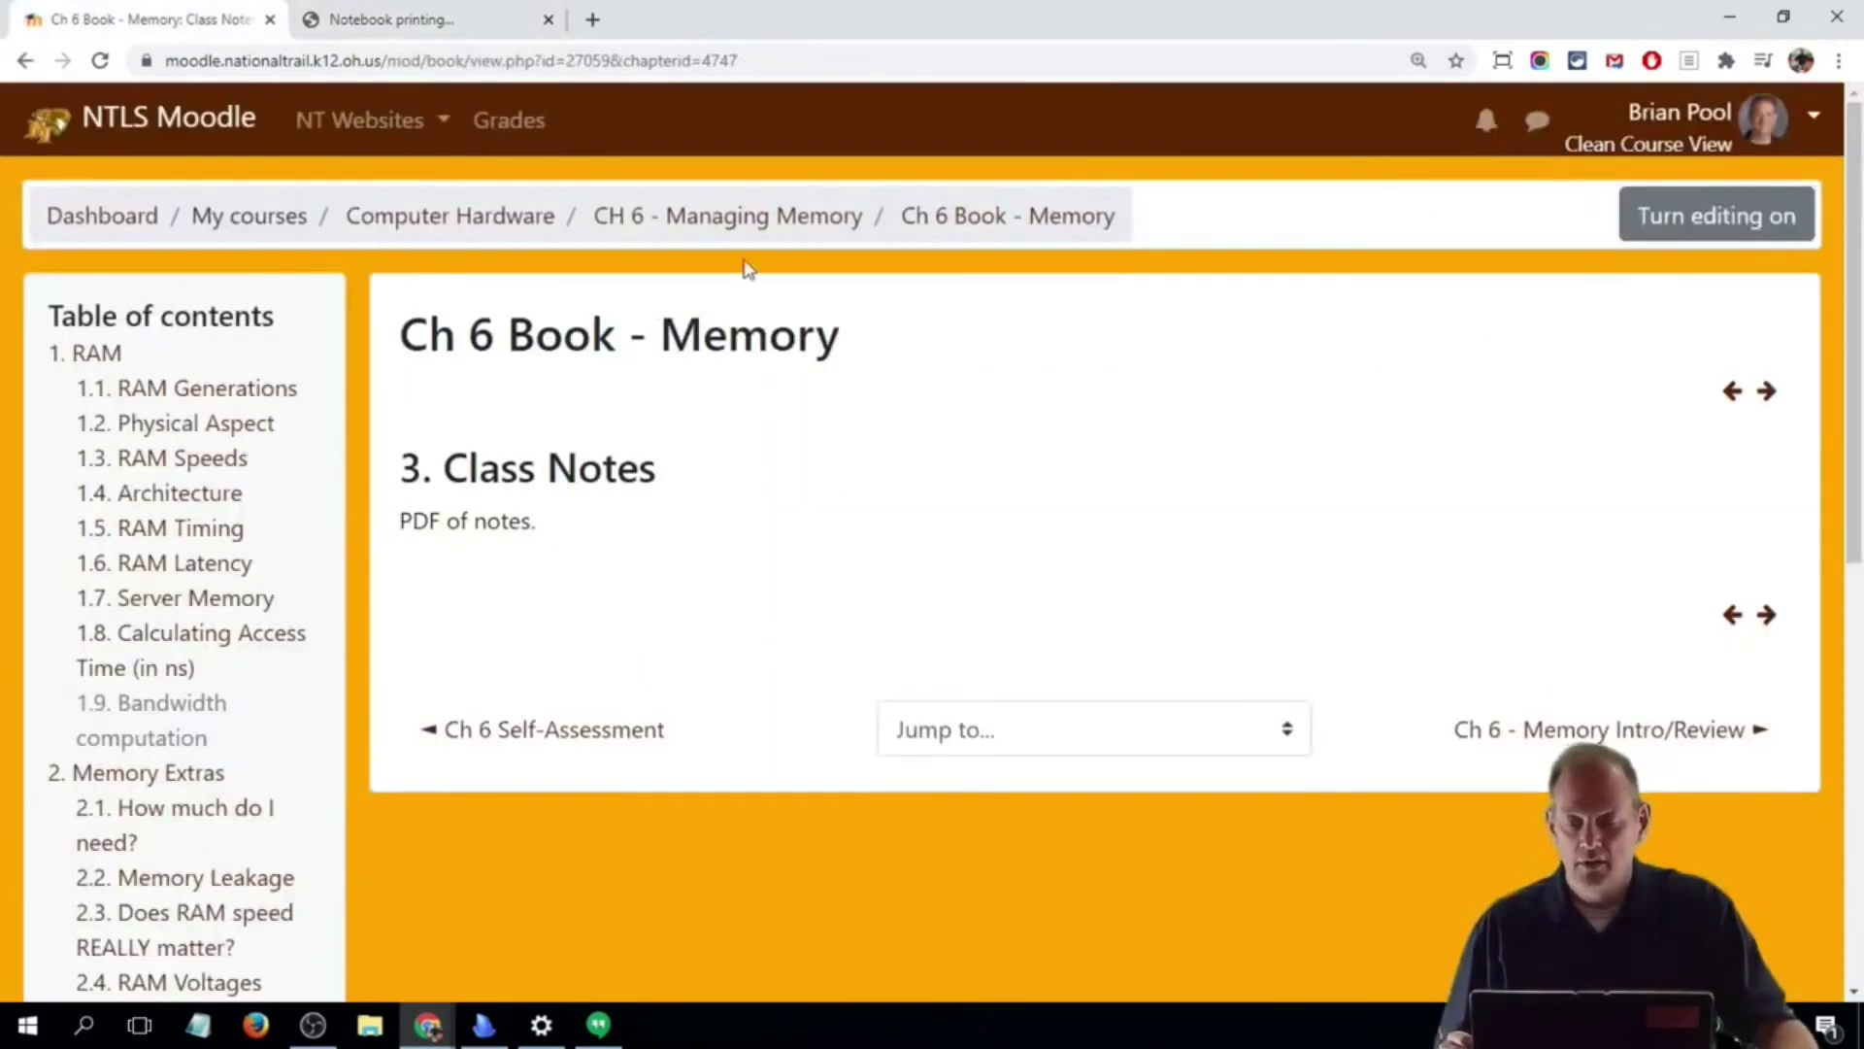
pyautogui.click(811, 222)
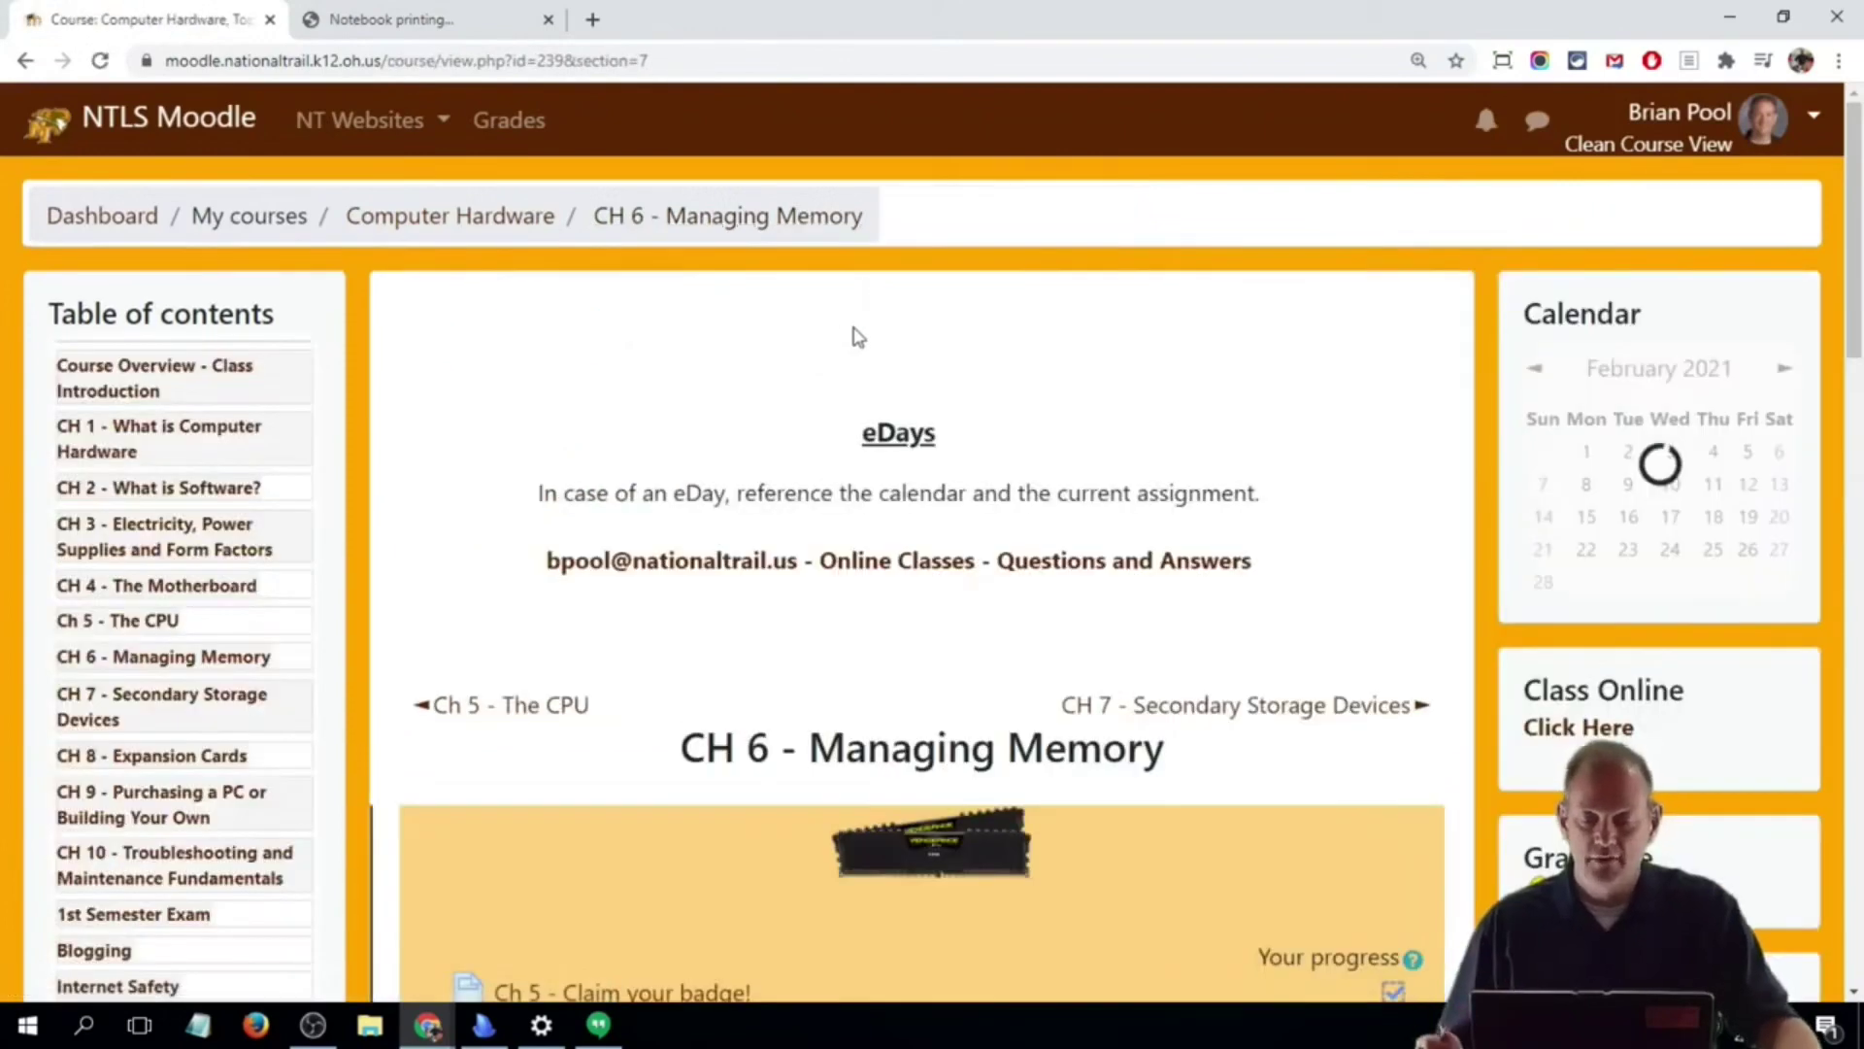
pyautogui.scroll(-3, 1019, 437)
pyautogui.scroll(-7, 1019, 437)
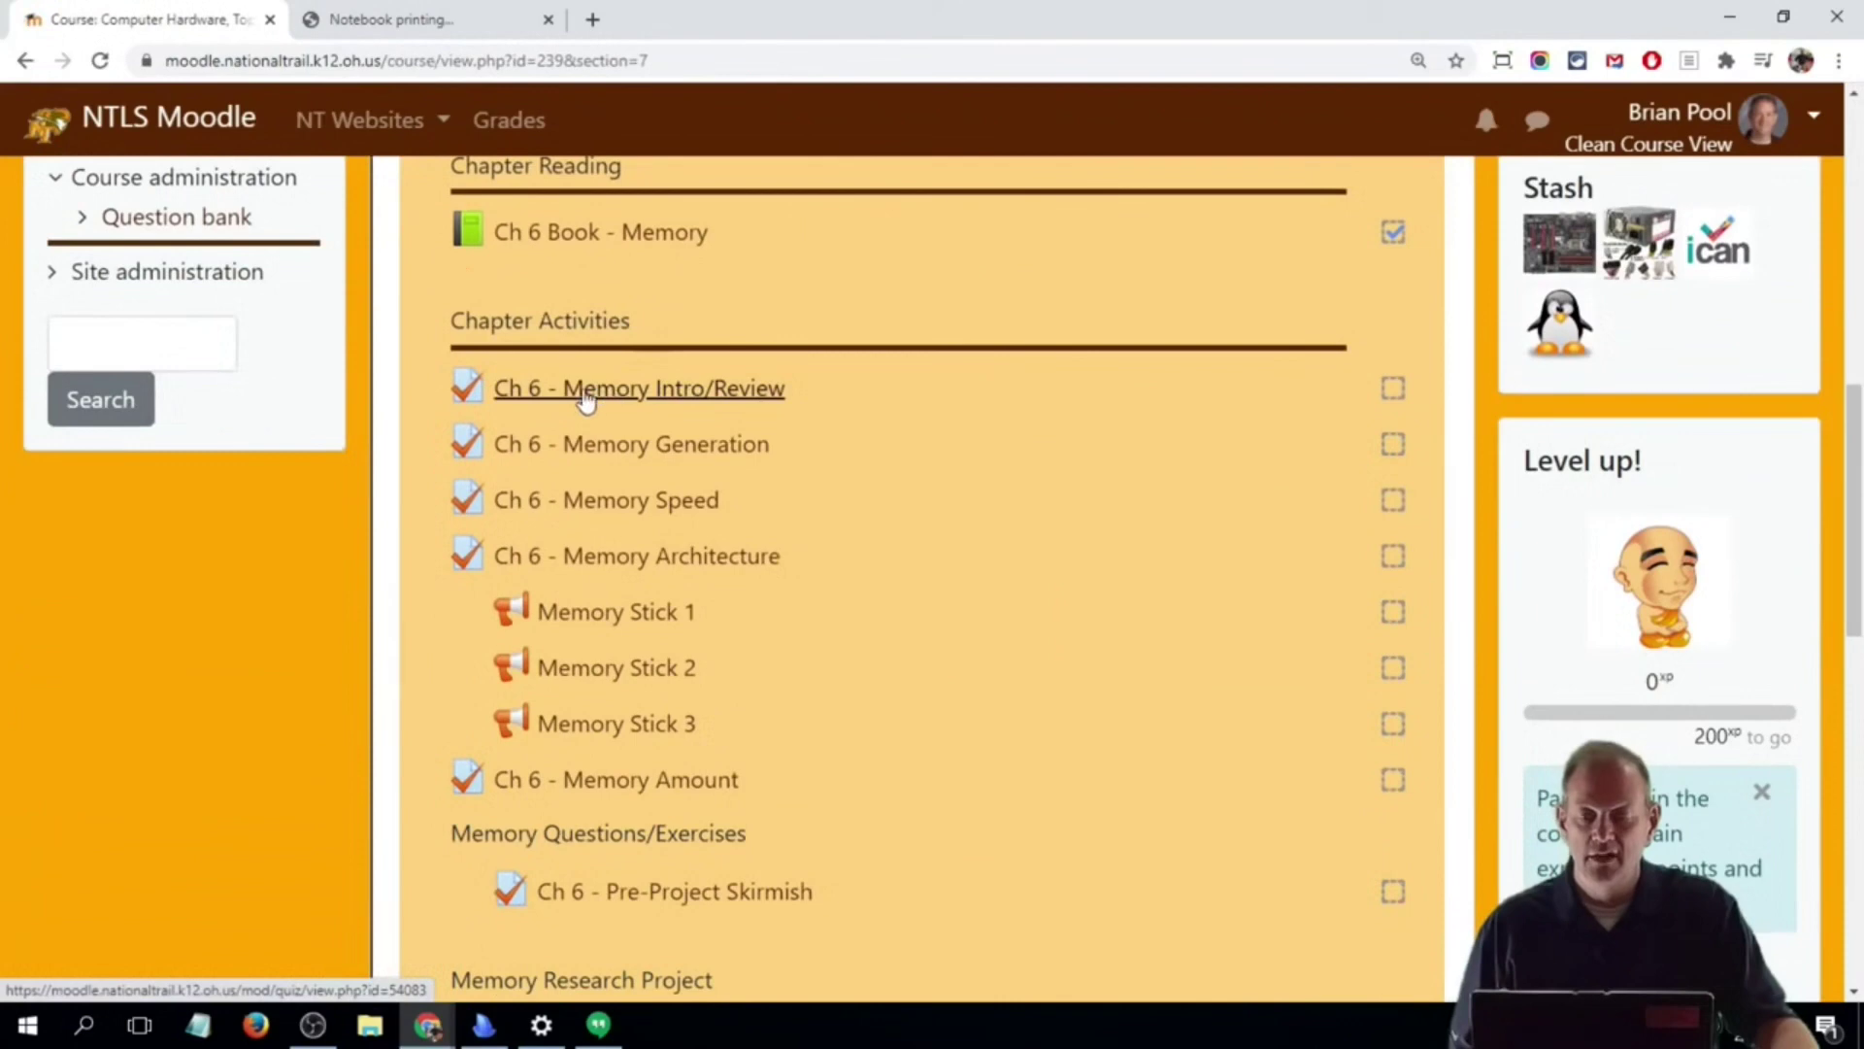
pyautogui.click(725, 391)
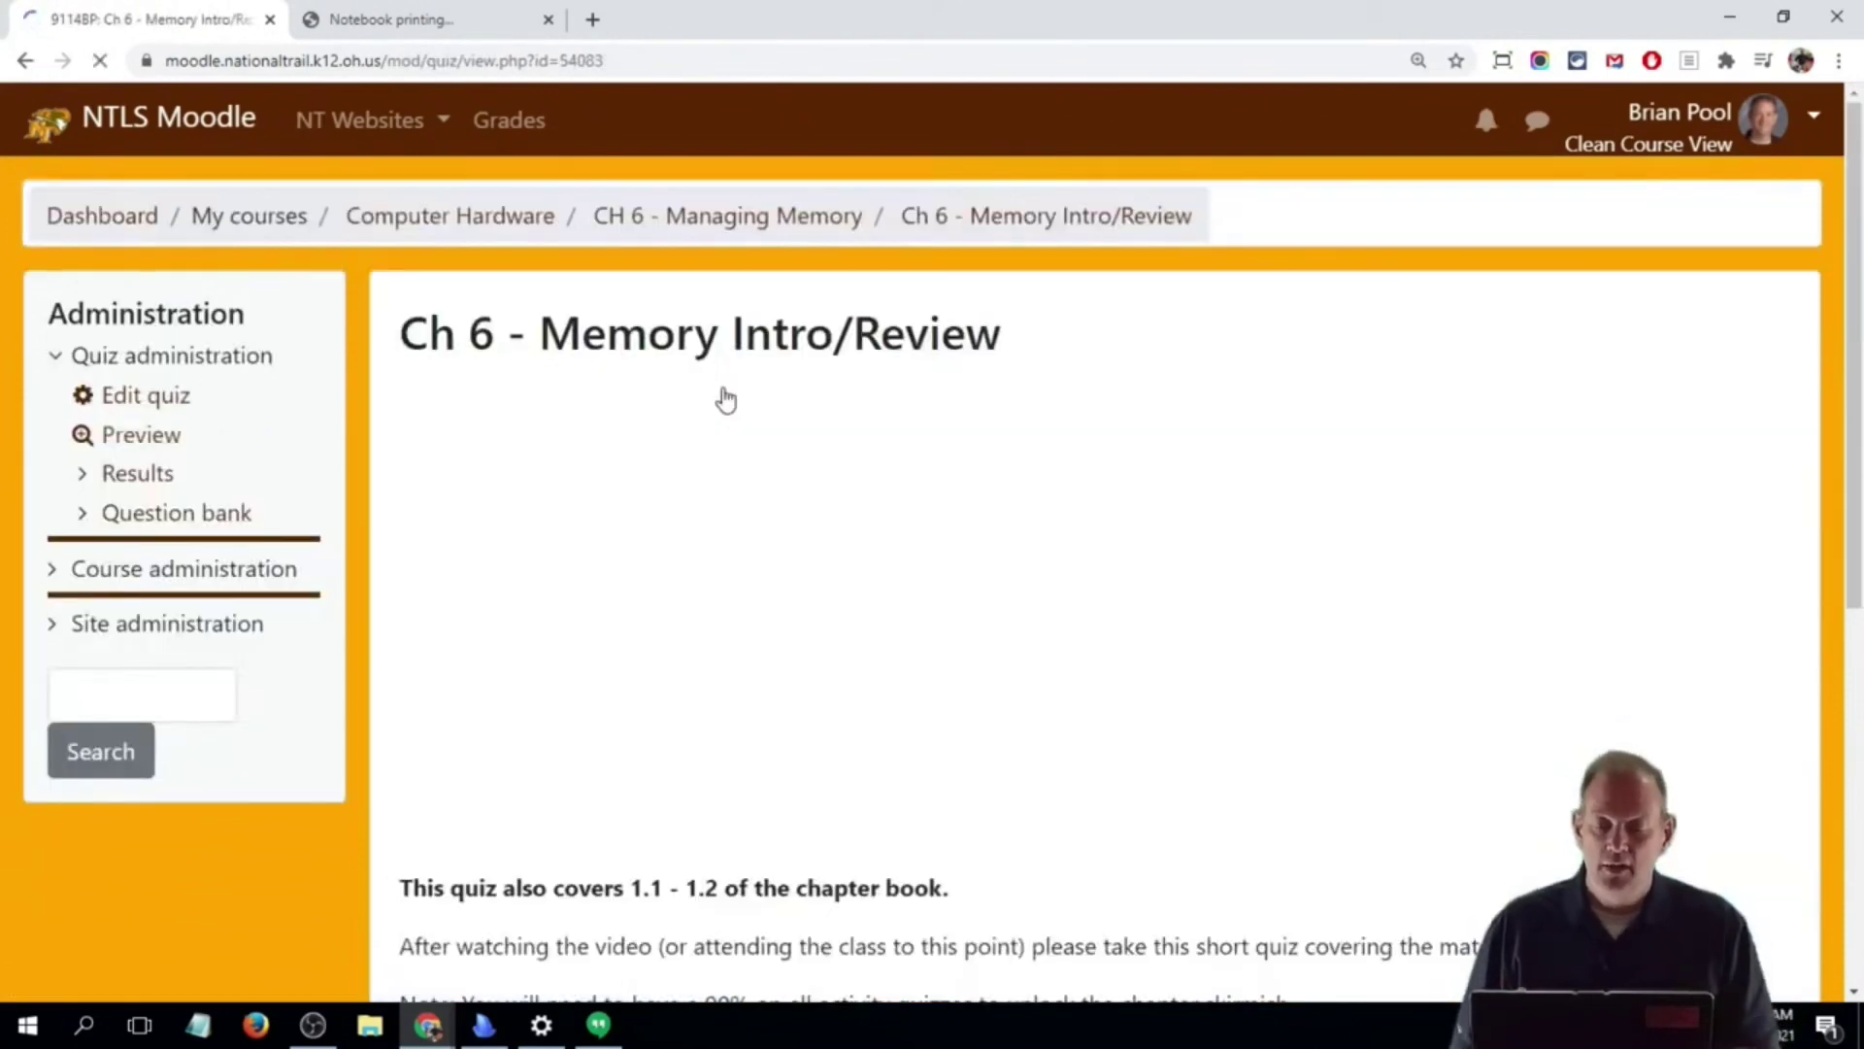
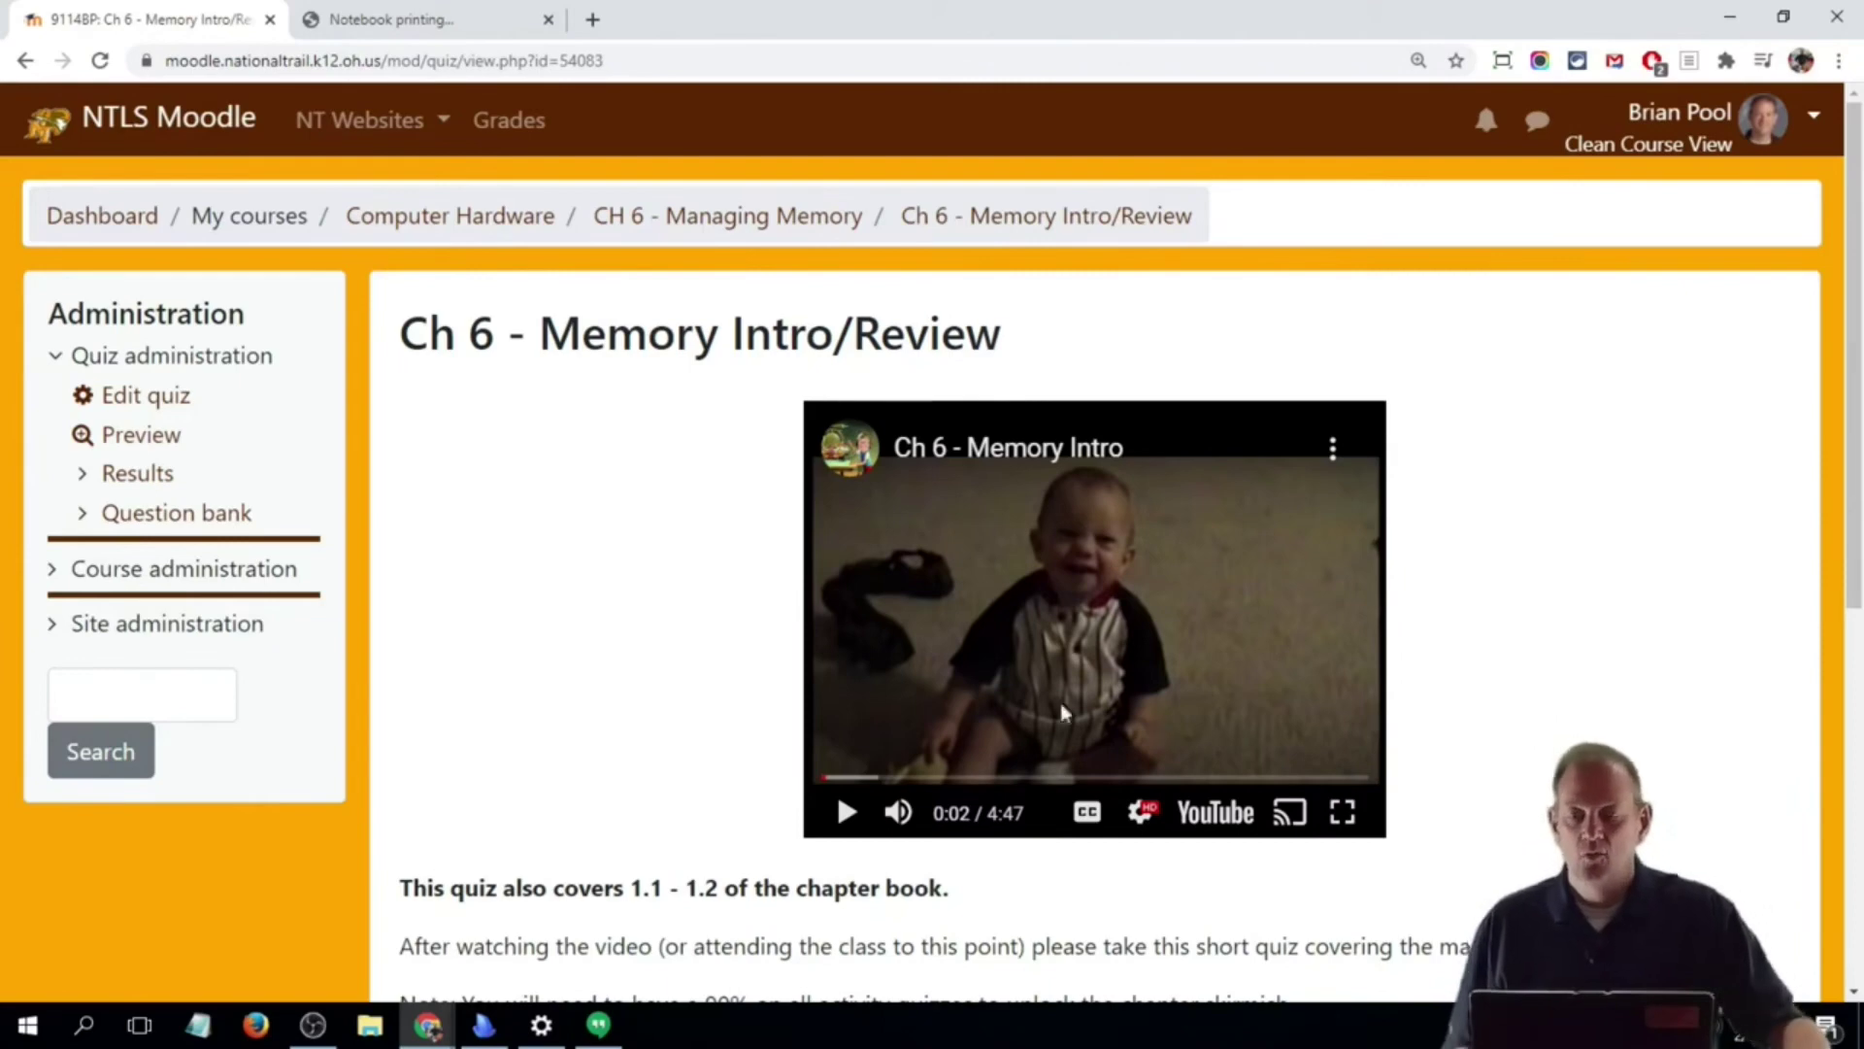
# - Look over the Ch 6 - Memory Intro/Review quiz page, including its instructions, opening date and grading method
pyautogui.scroll(-5, 1177, 599)
pyautogui.scroll(-2, 1178, 599)
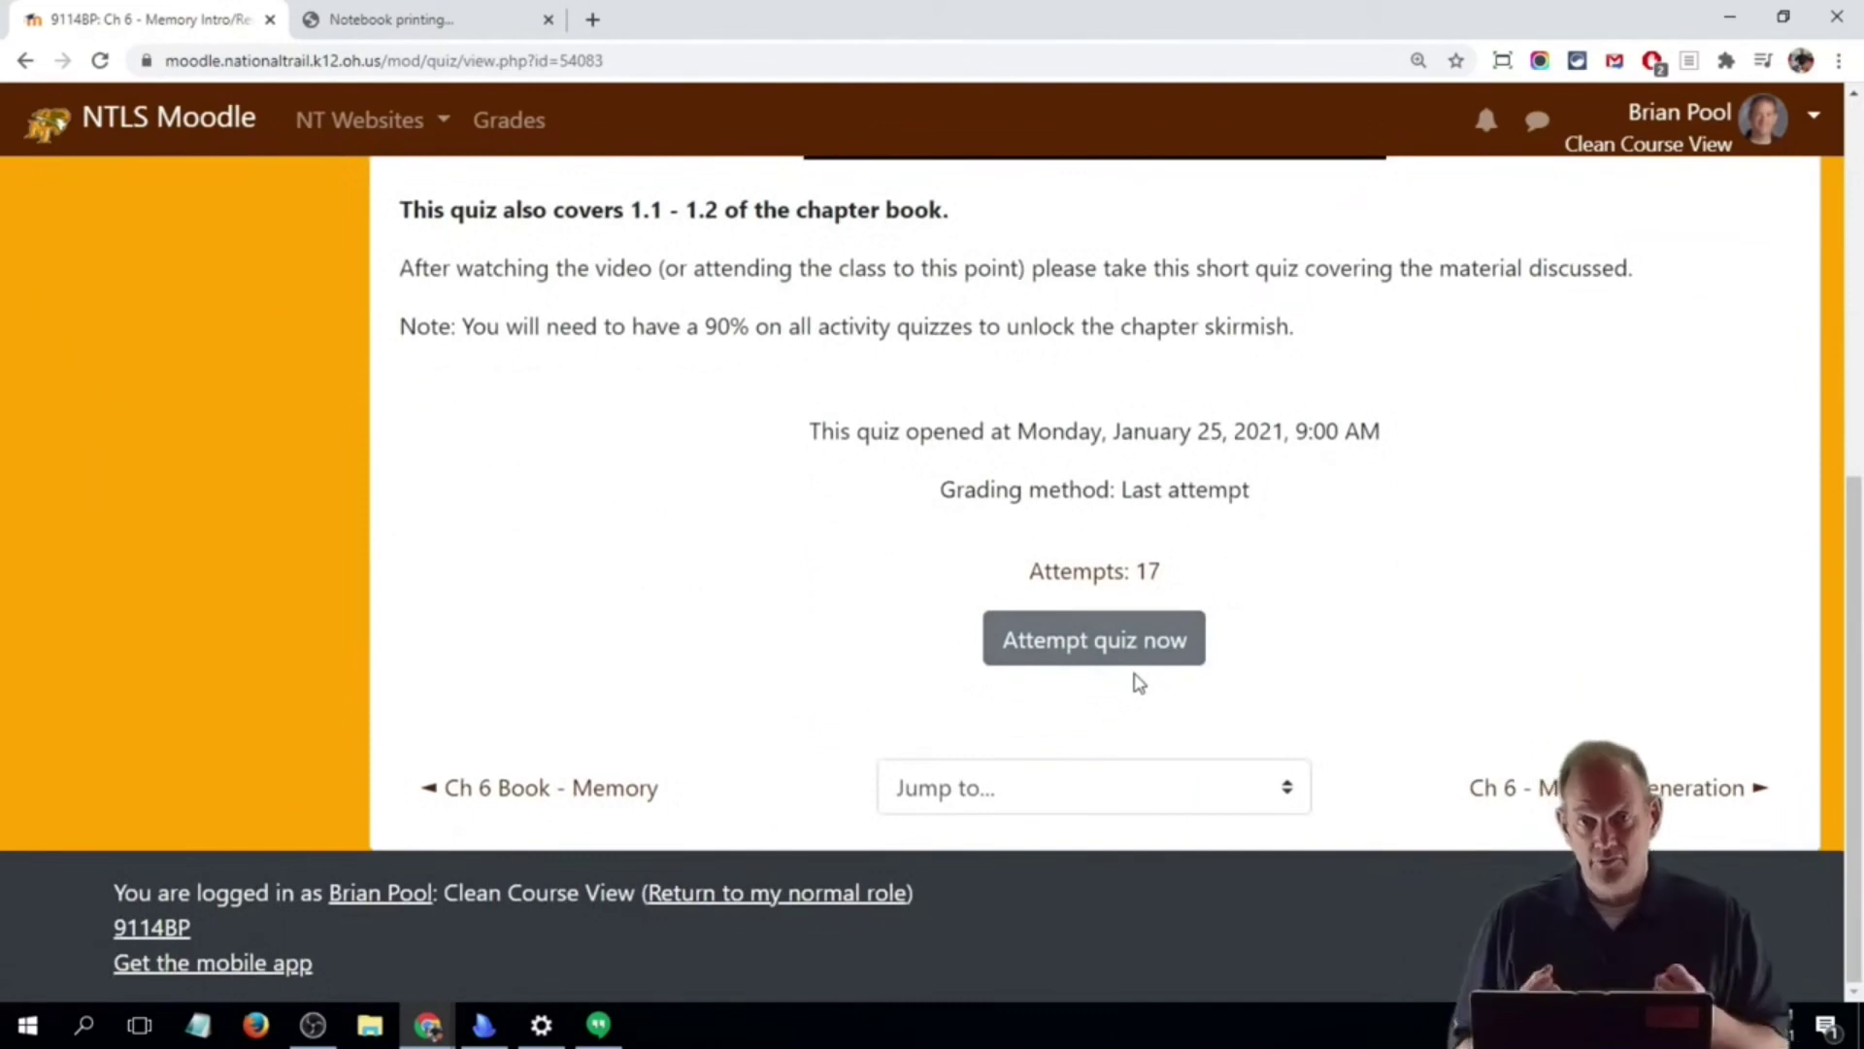
pyautogui.scroll(7, 1126, 733)
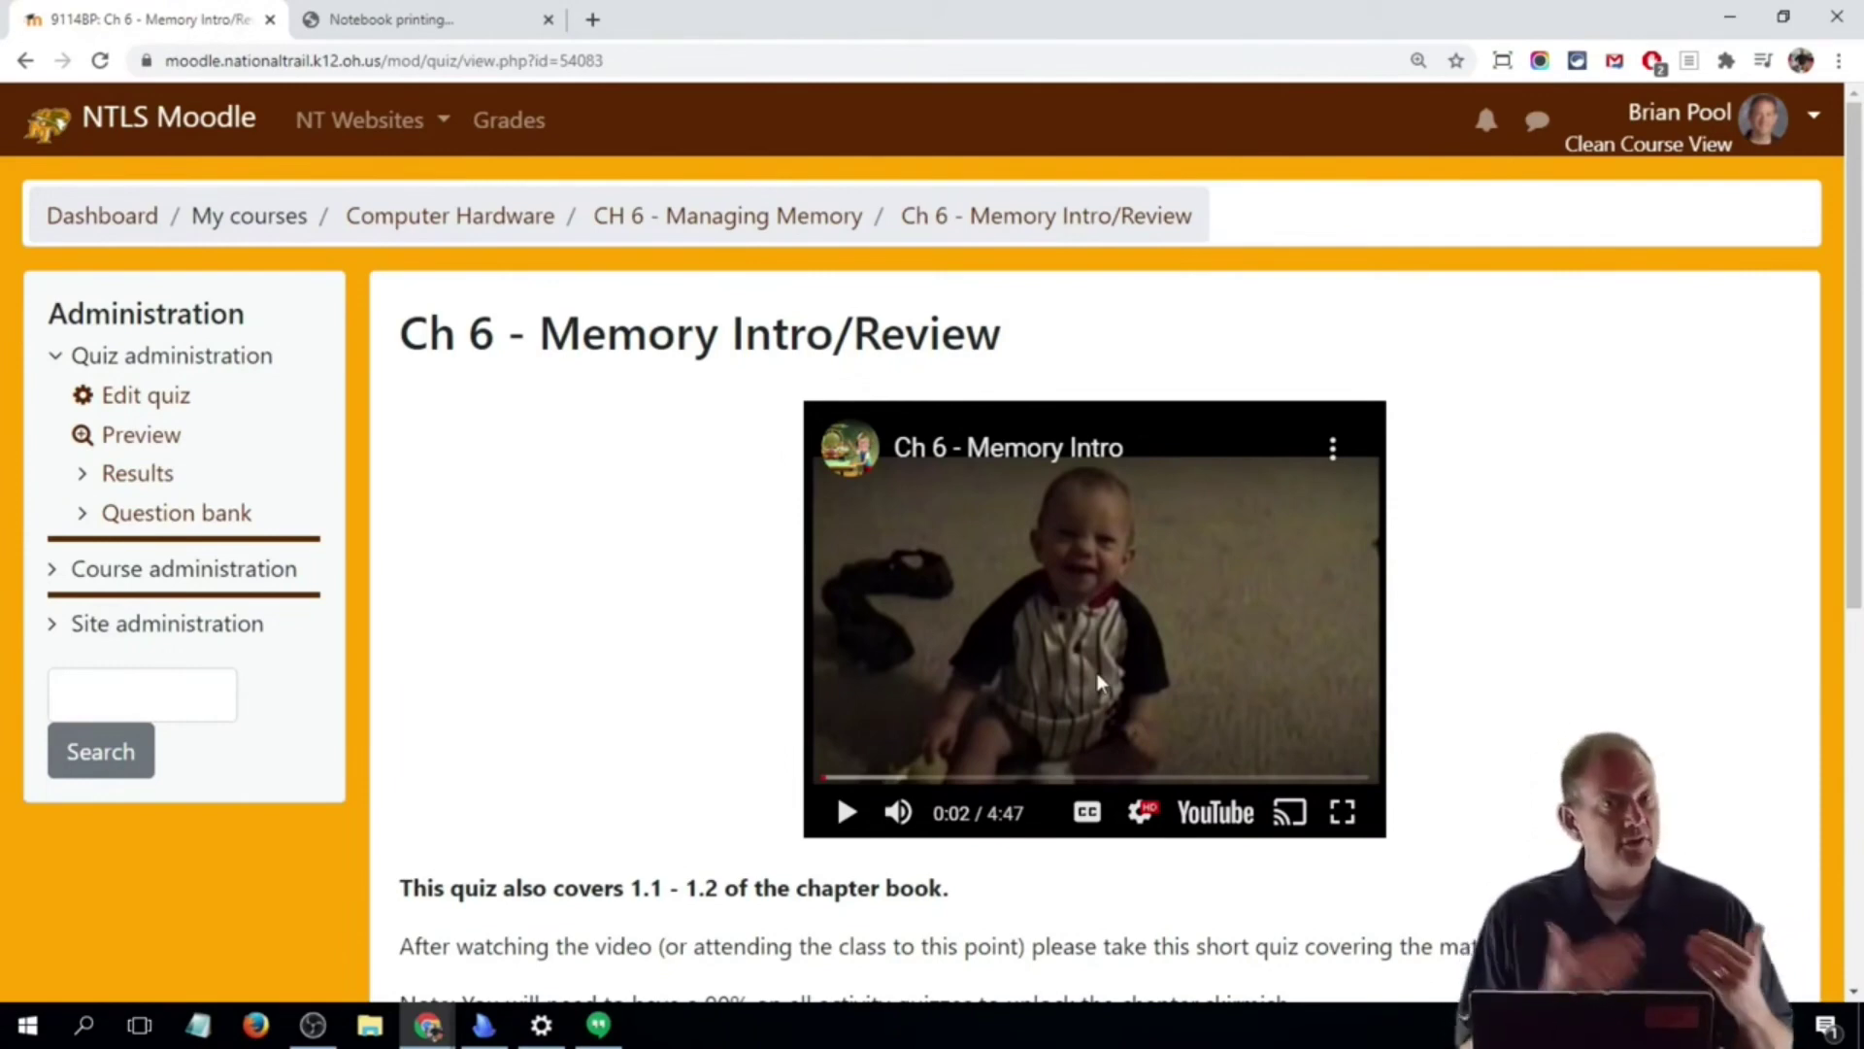
# - Open the Ch 6 - Memory Generation quiz from the CH 6 - Managing Memory section and look over its video and instructions
pyautogui.click(754, 220)
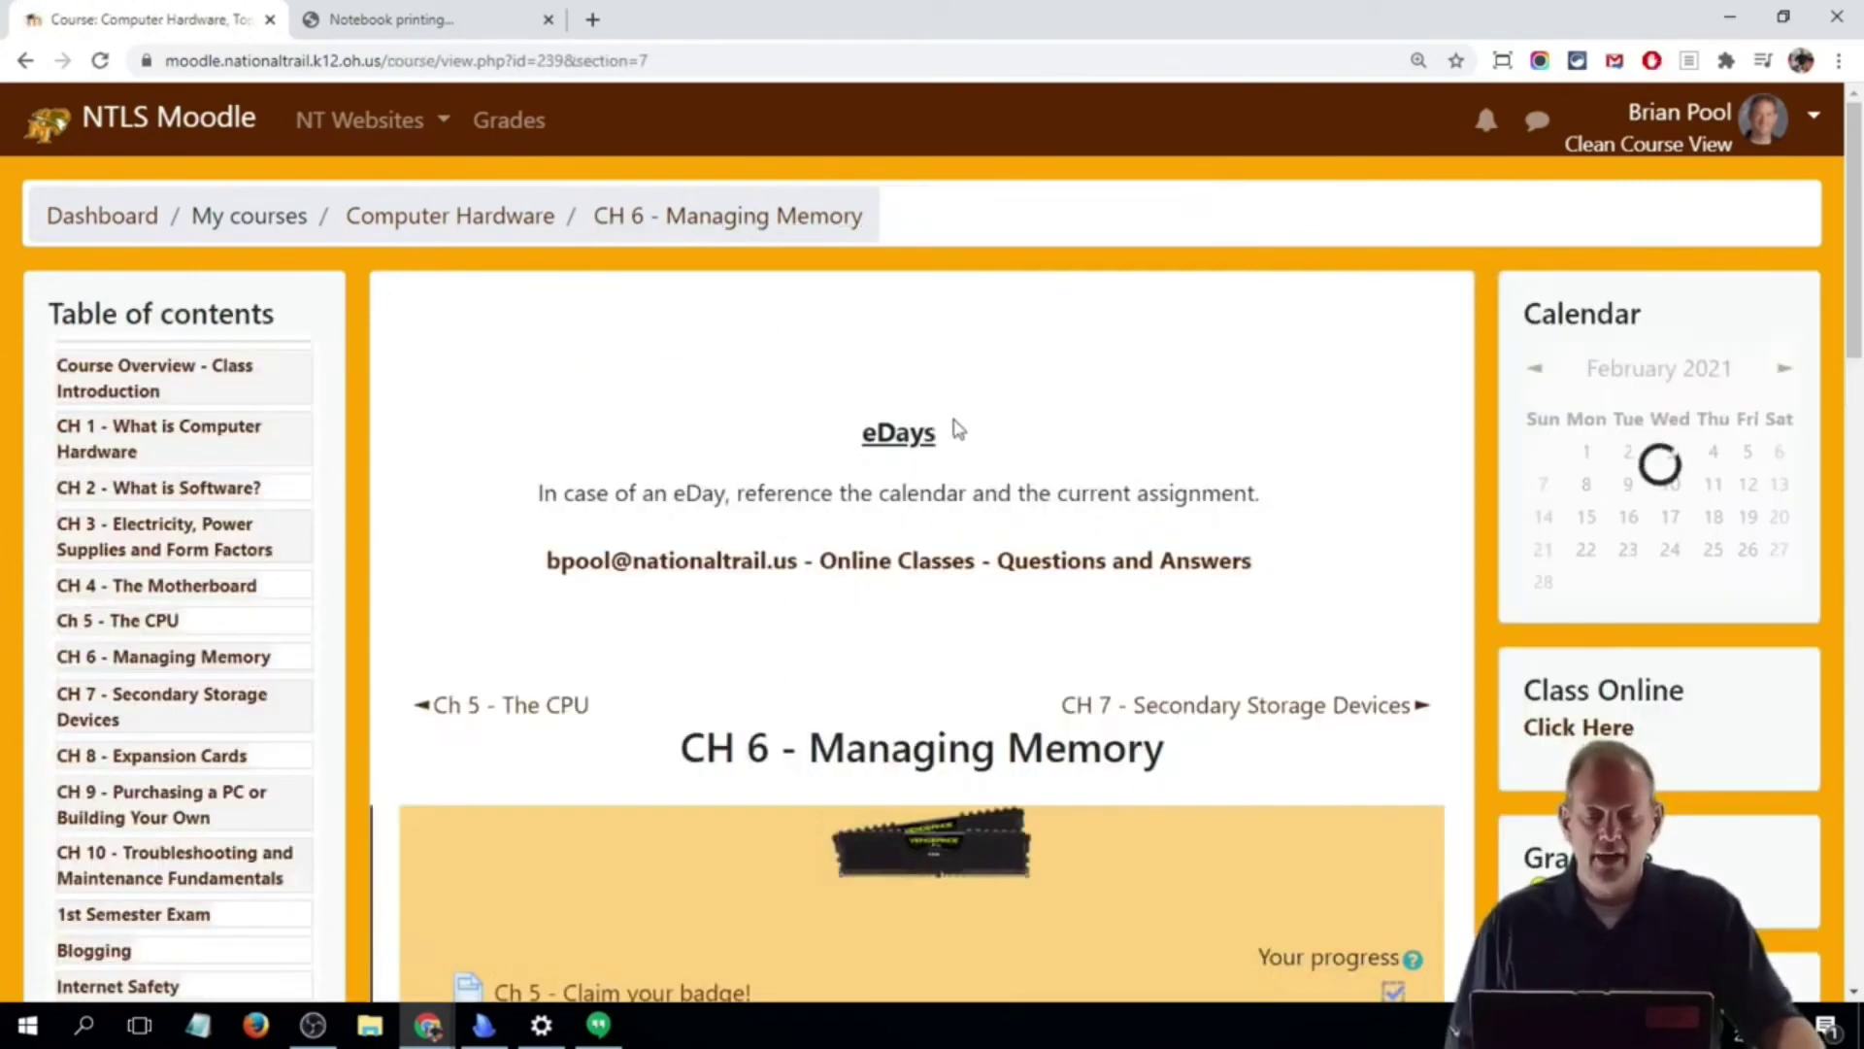
pyautogui.scroll(-5, 985, 451)
pyautogui.scroll(-3, 986, 460)
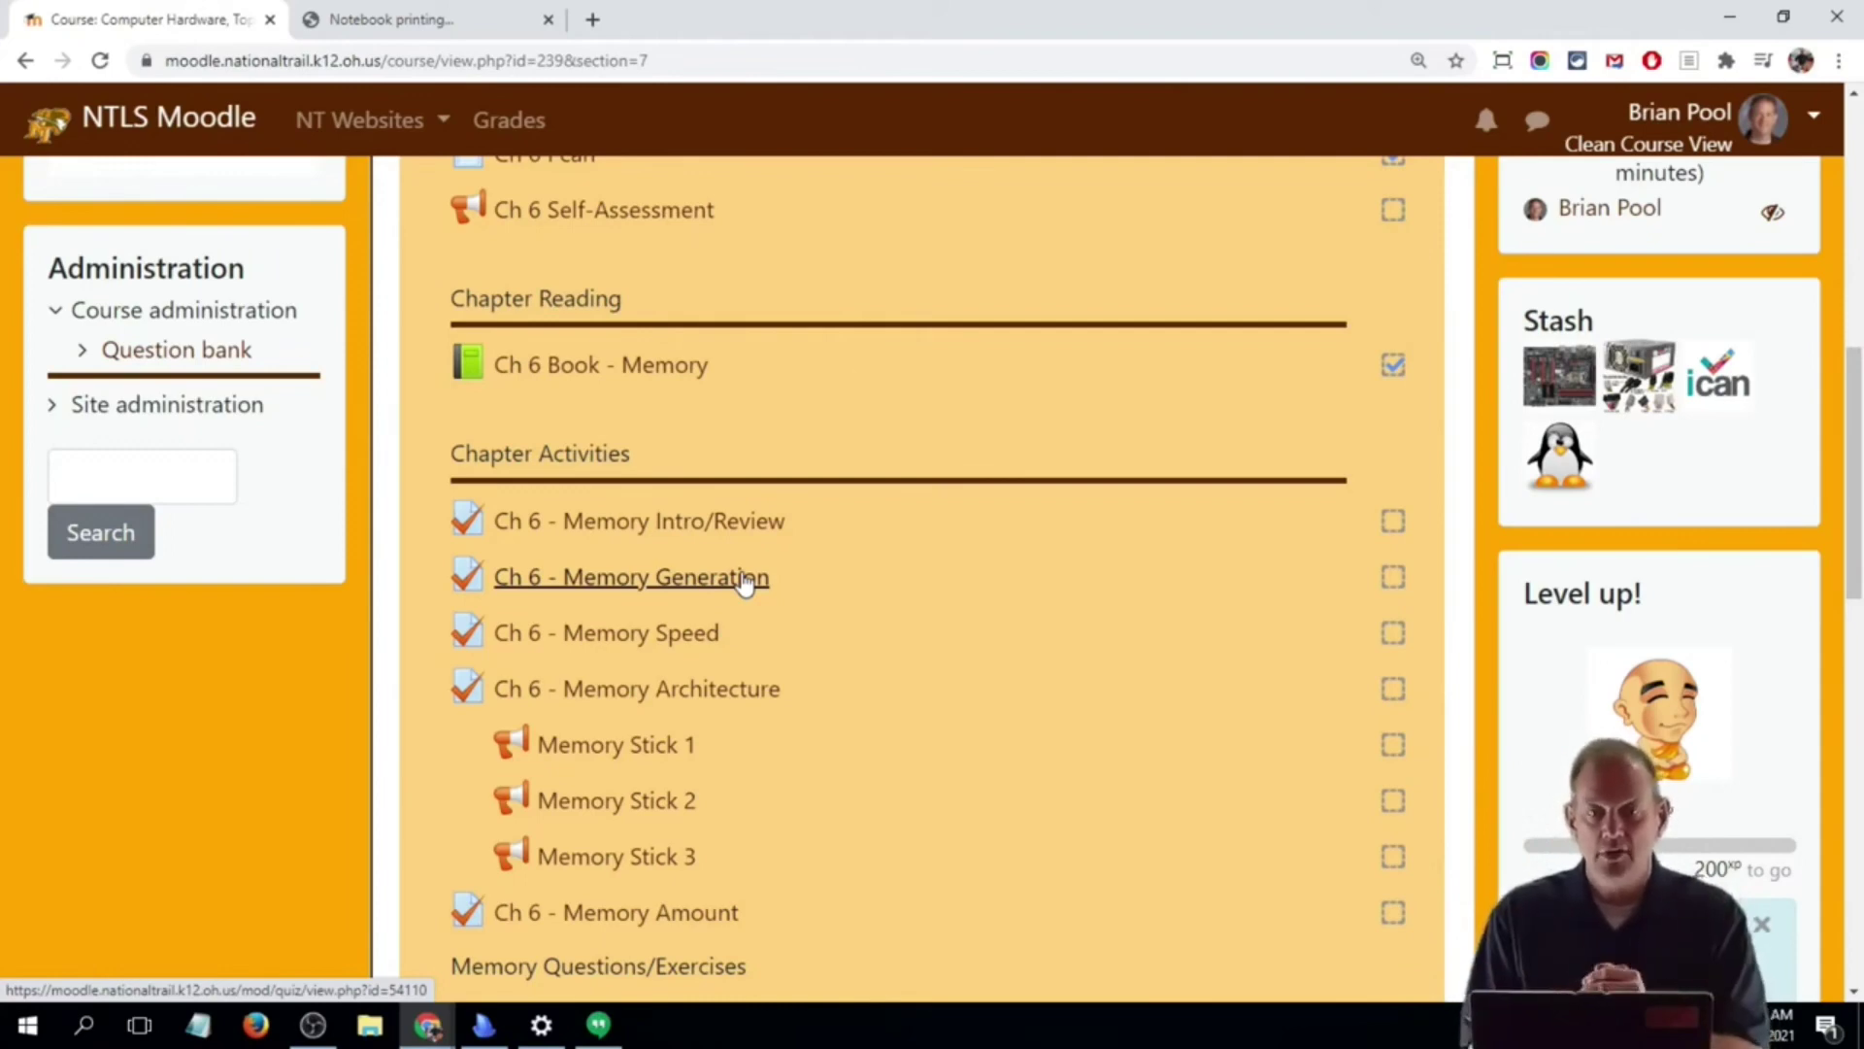
pyautogui.click(744, 580)
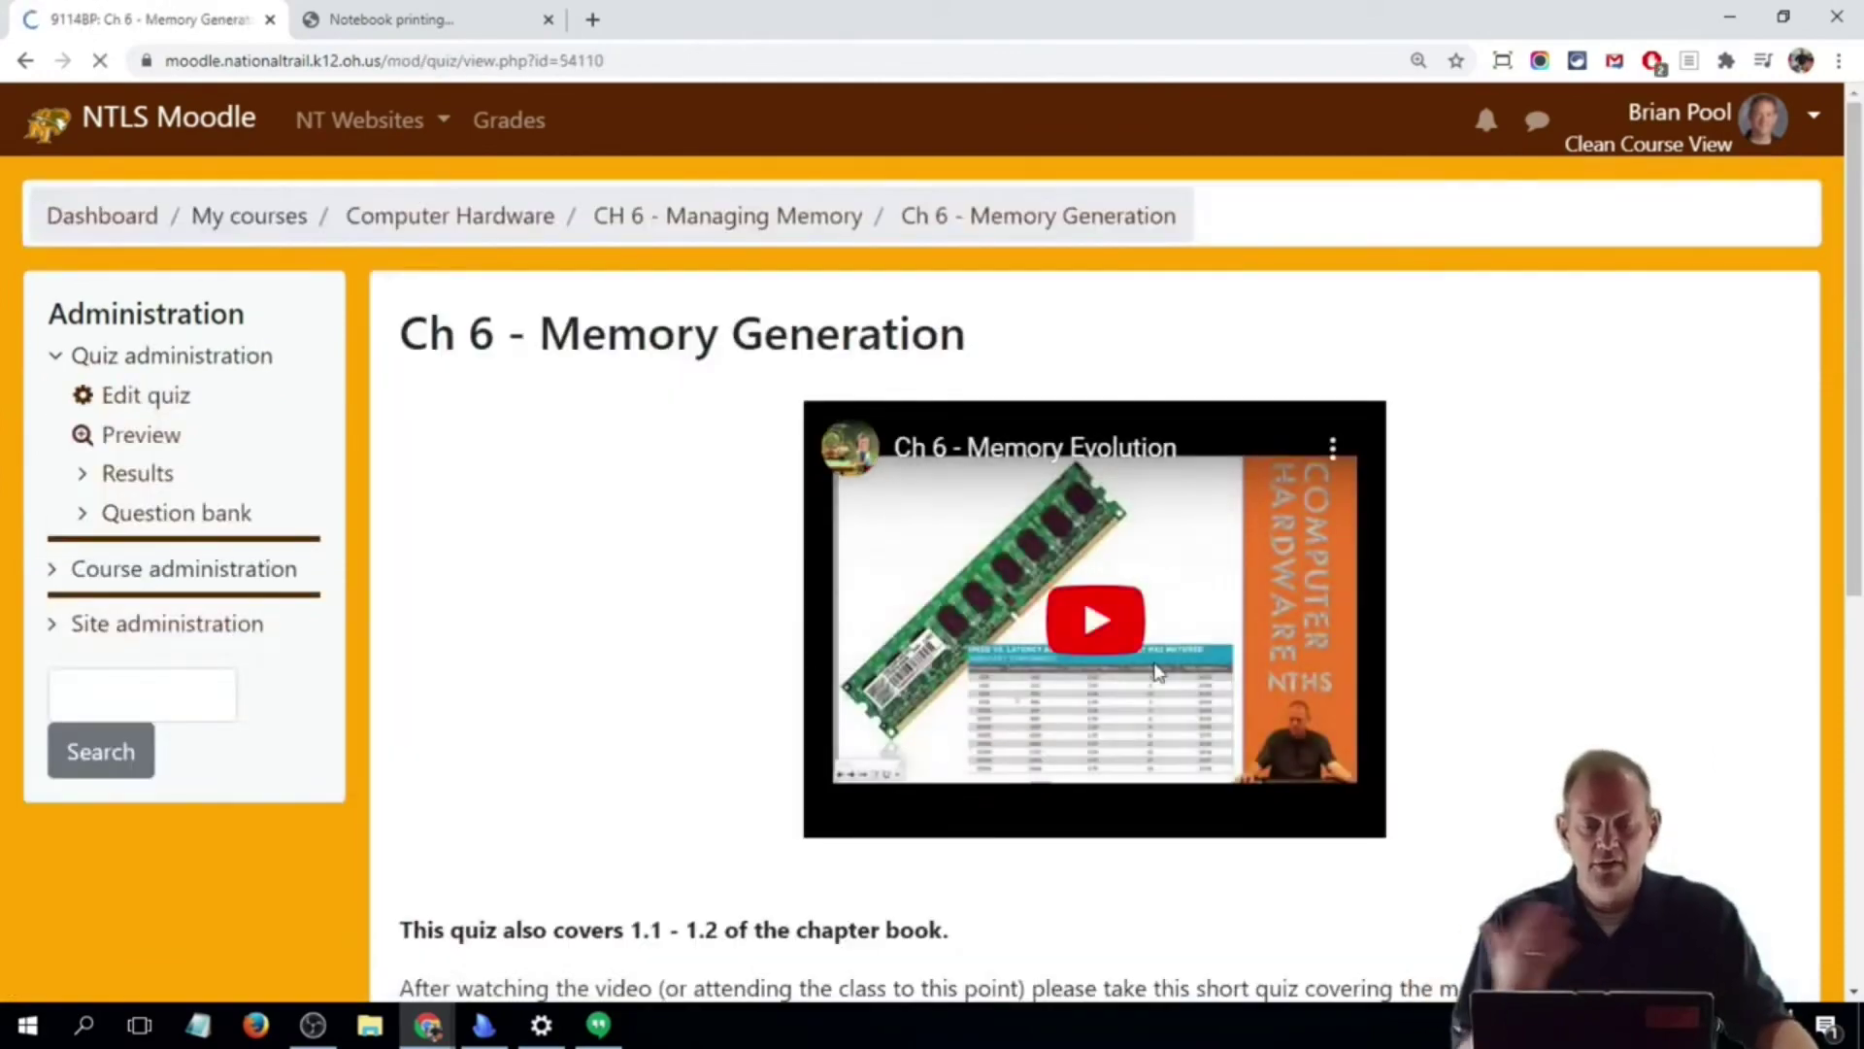
pyautogui.scroll(-6, 1156, 712)
pyautogui.scroll(5, 1116, 709)
pyautogui.scroll(-6, 1121, 711)
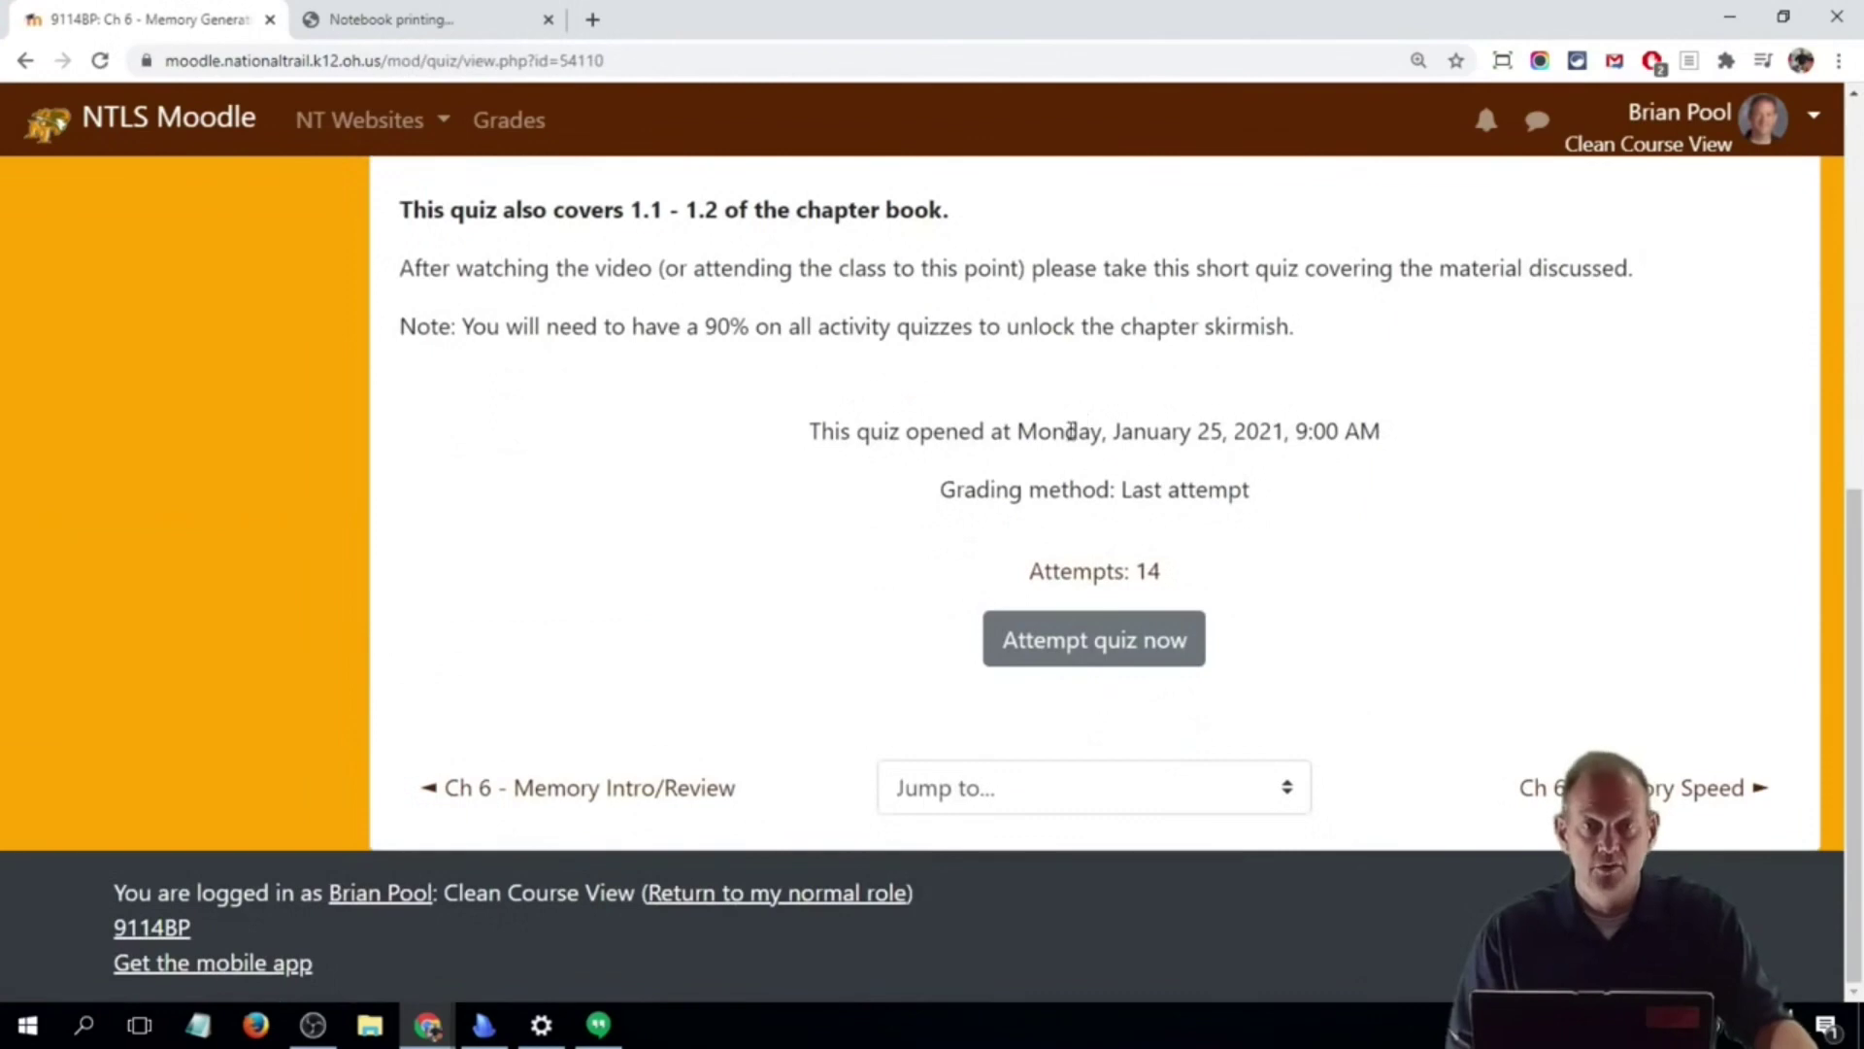
pyautogui.scroll(8, 1071, 430)
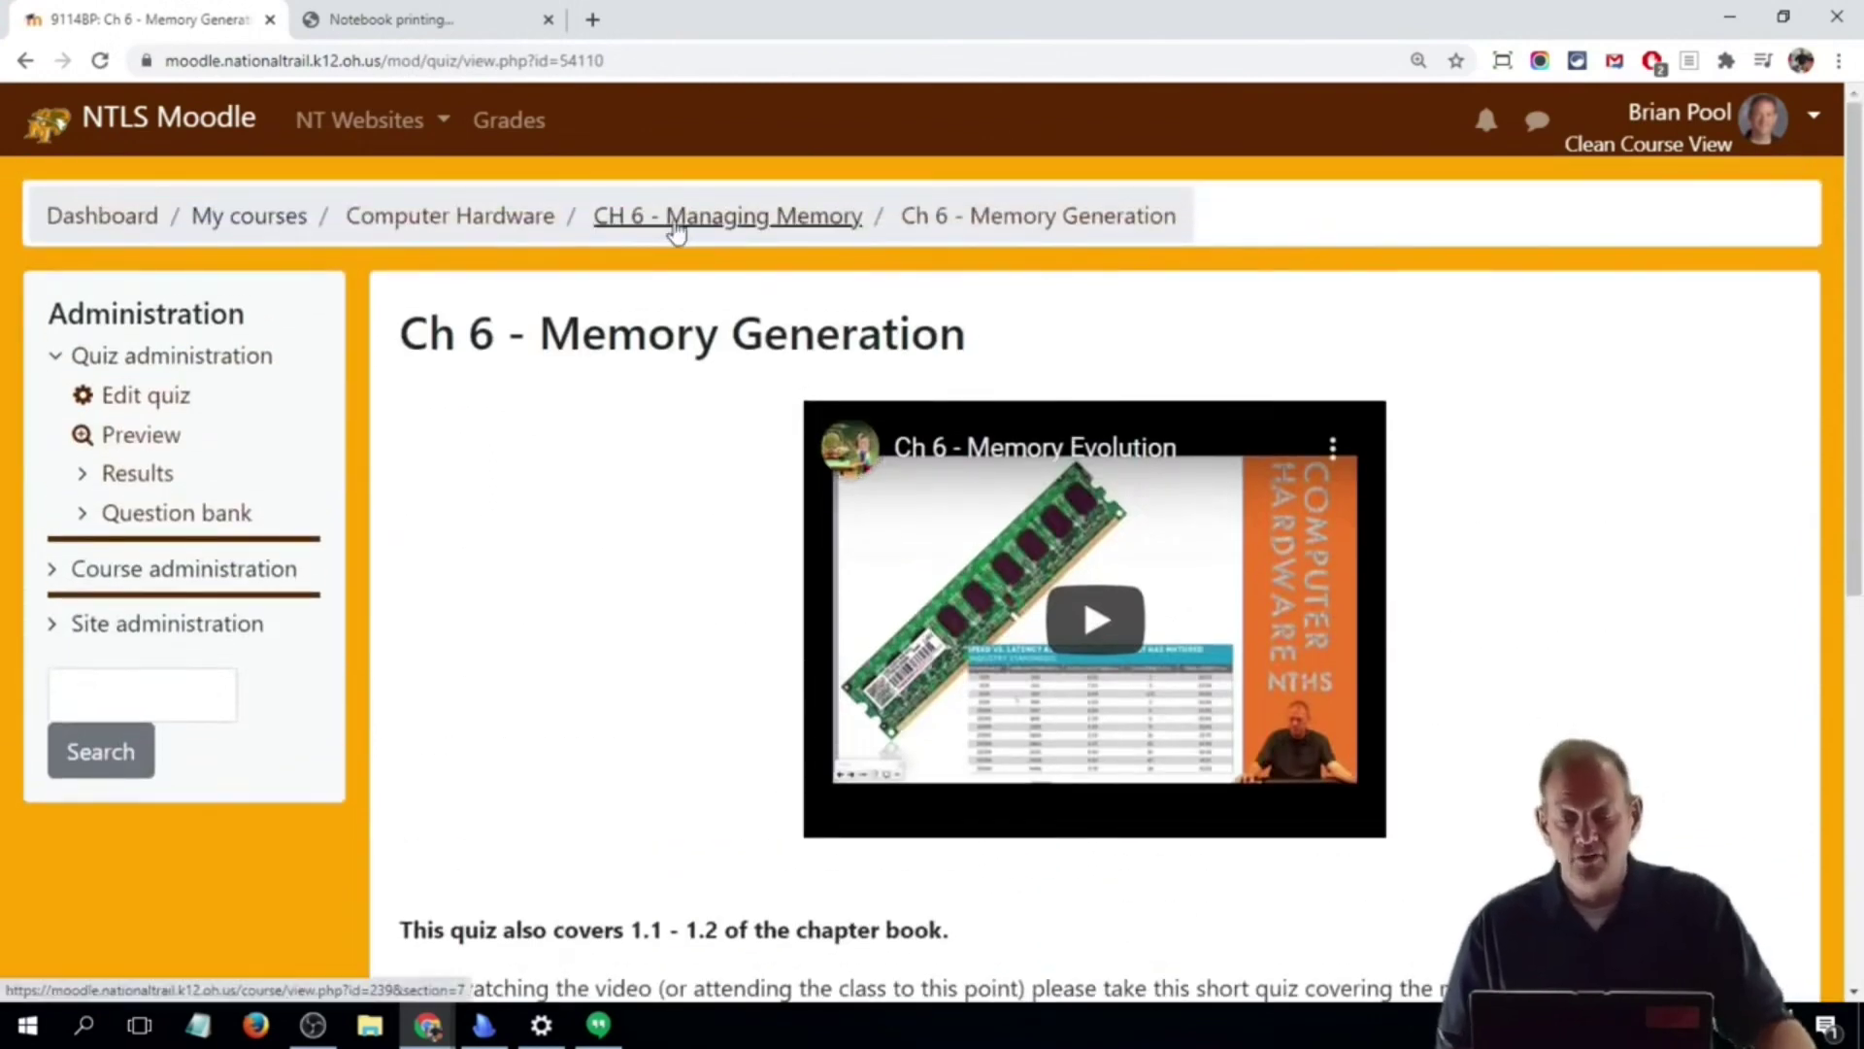
# - Return to the CH 6 - Managing Memory section and look through its chapter activities, Pre-Project Skirmish, research project and Chapter 6 Fight
pyautogui.click(677, 231)
pyautogui.scroll(-2, 1305, 544)
pyautogui.scroll(-8, 1204, 541)
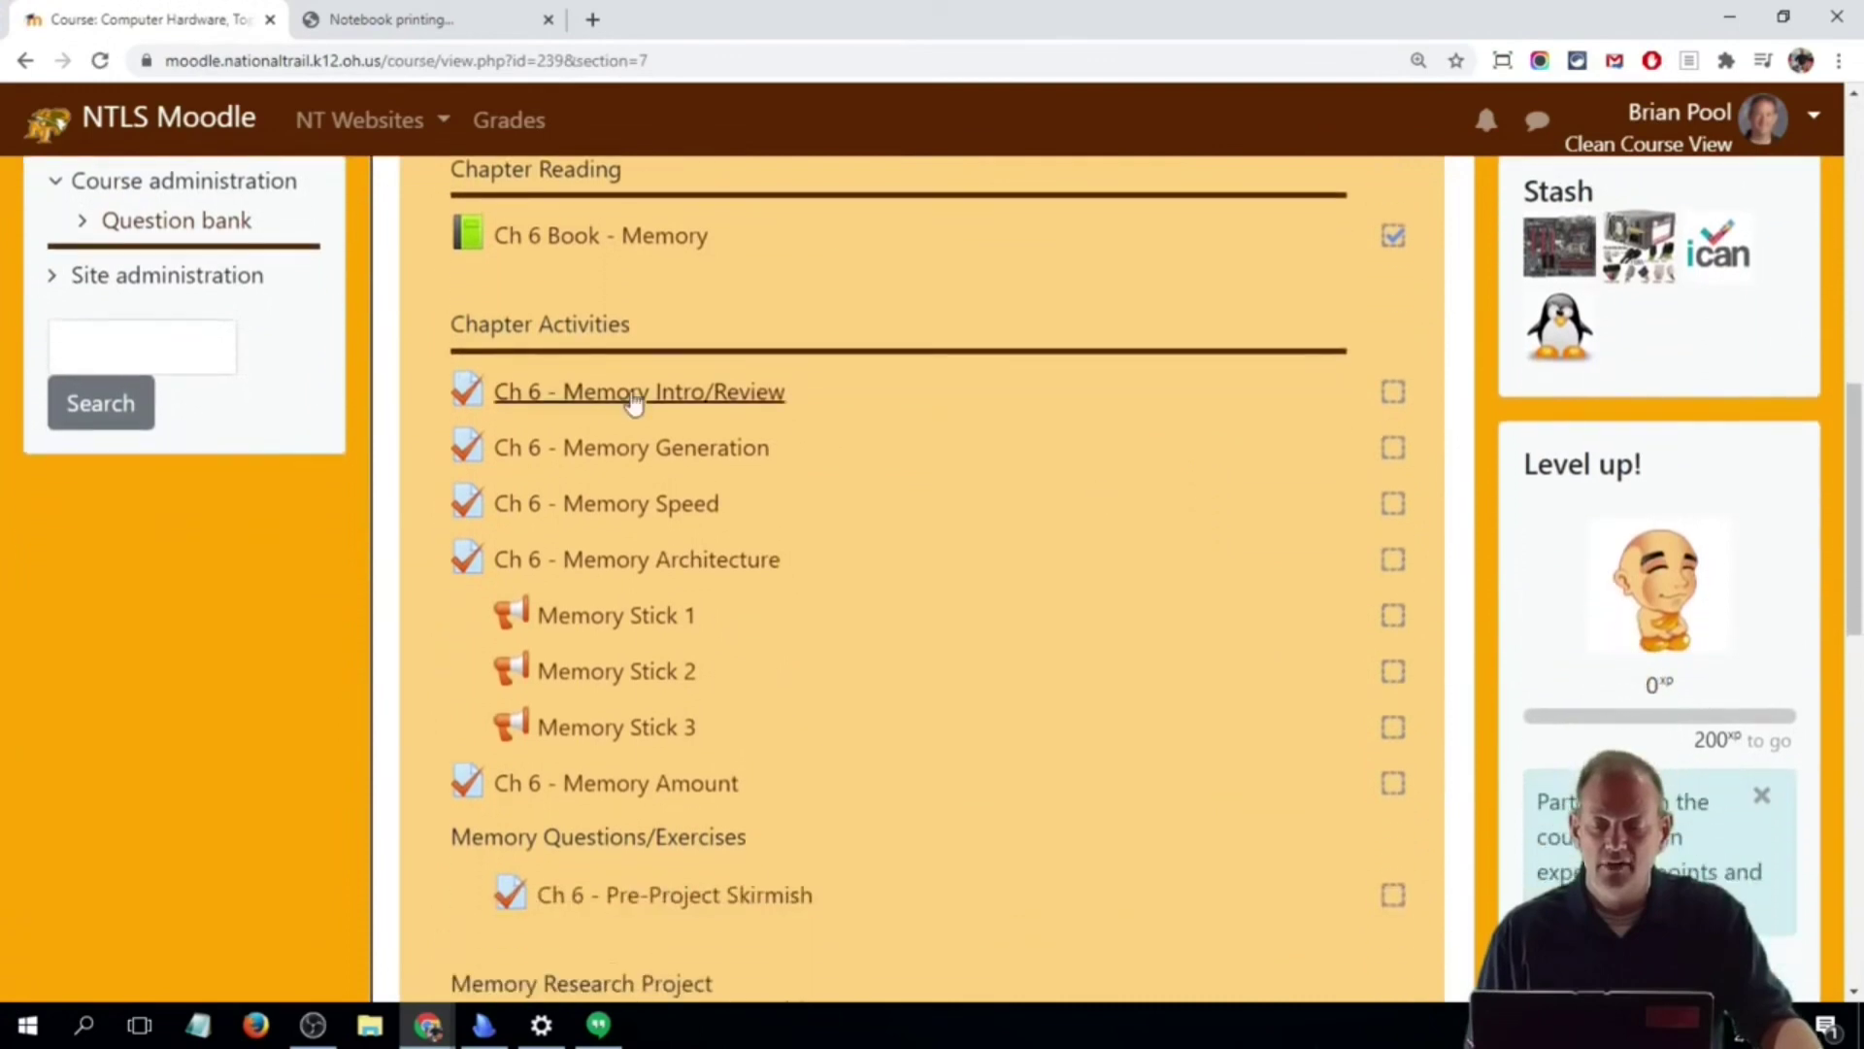
pyautogui.scroll(-3, 752, 578)
pyautogui.scroll(-3, 758, 596)
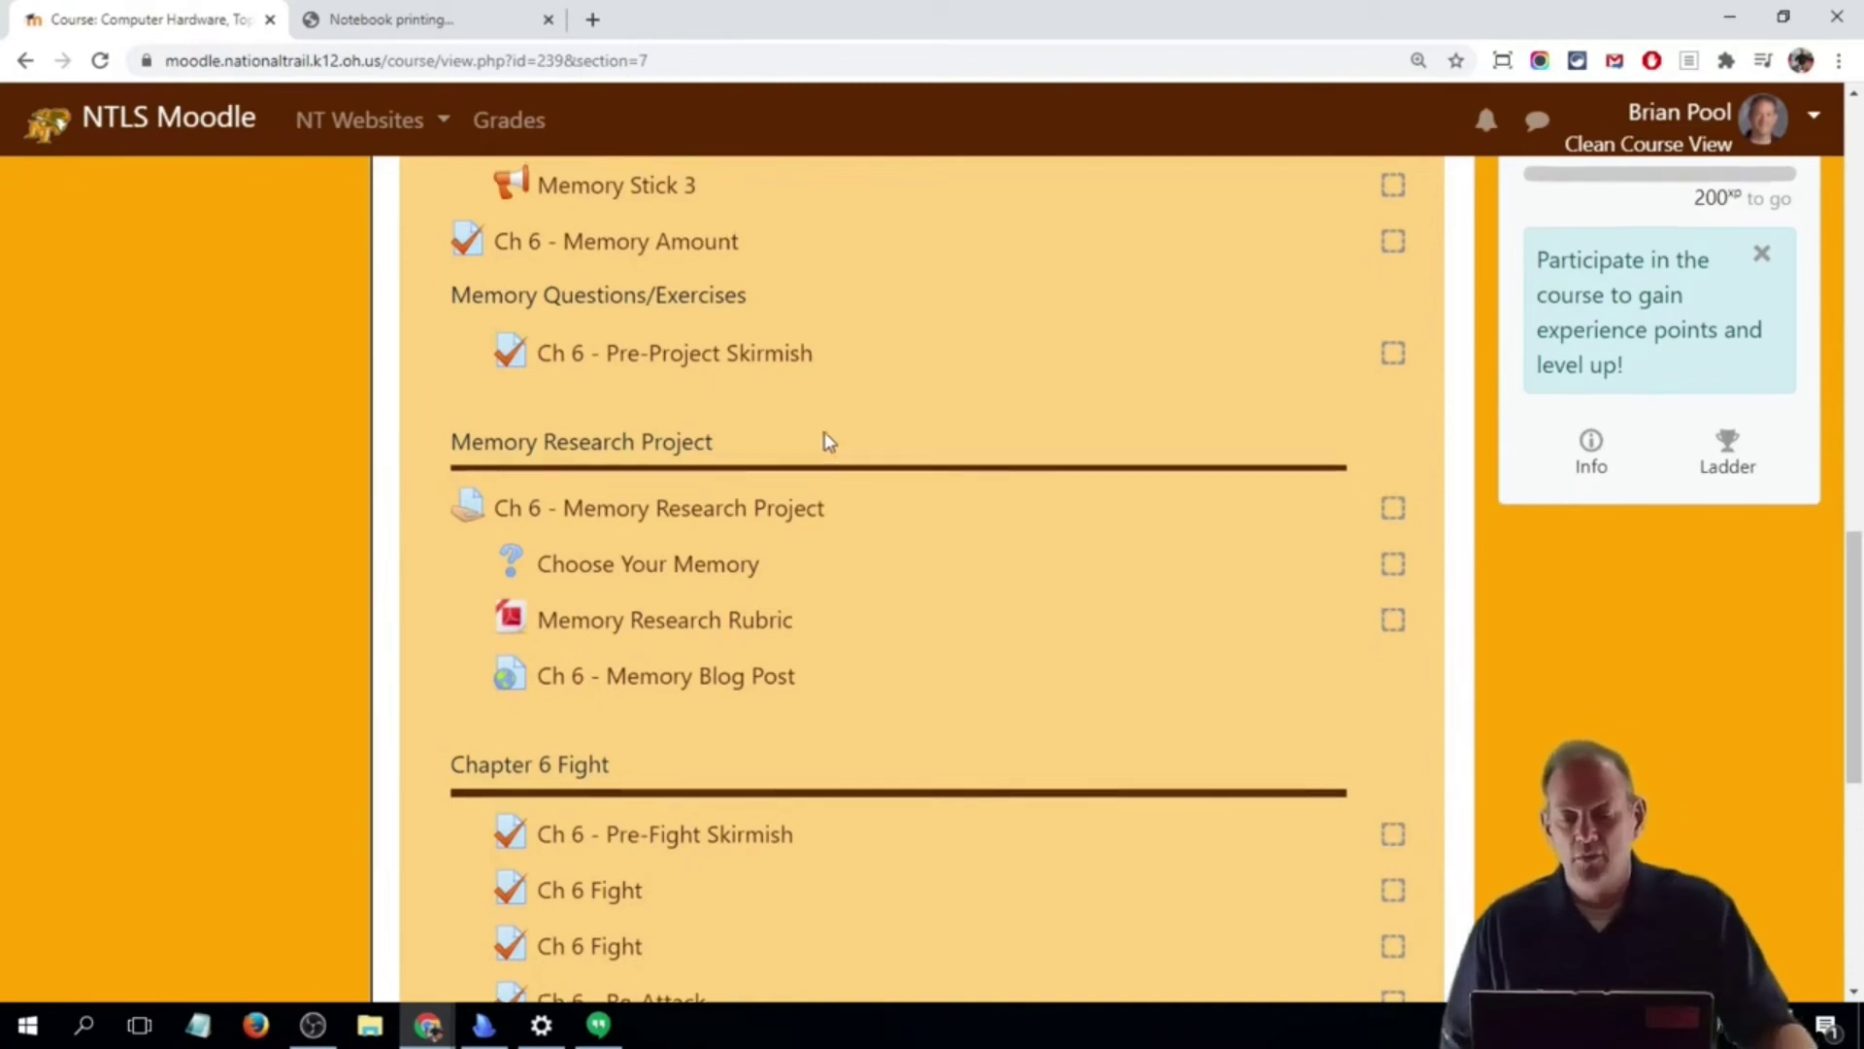
pyautogui.scroll(3, 786, 504)
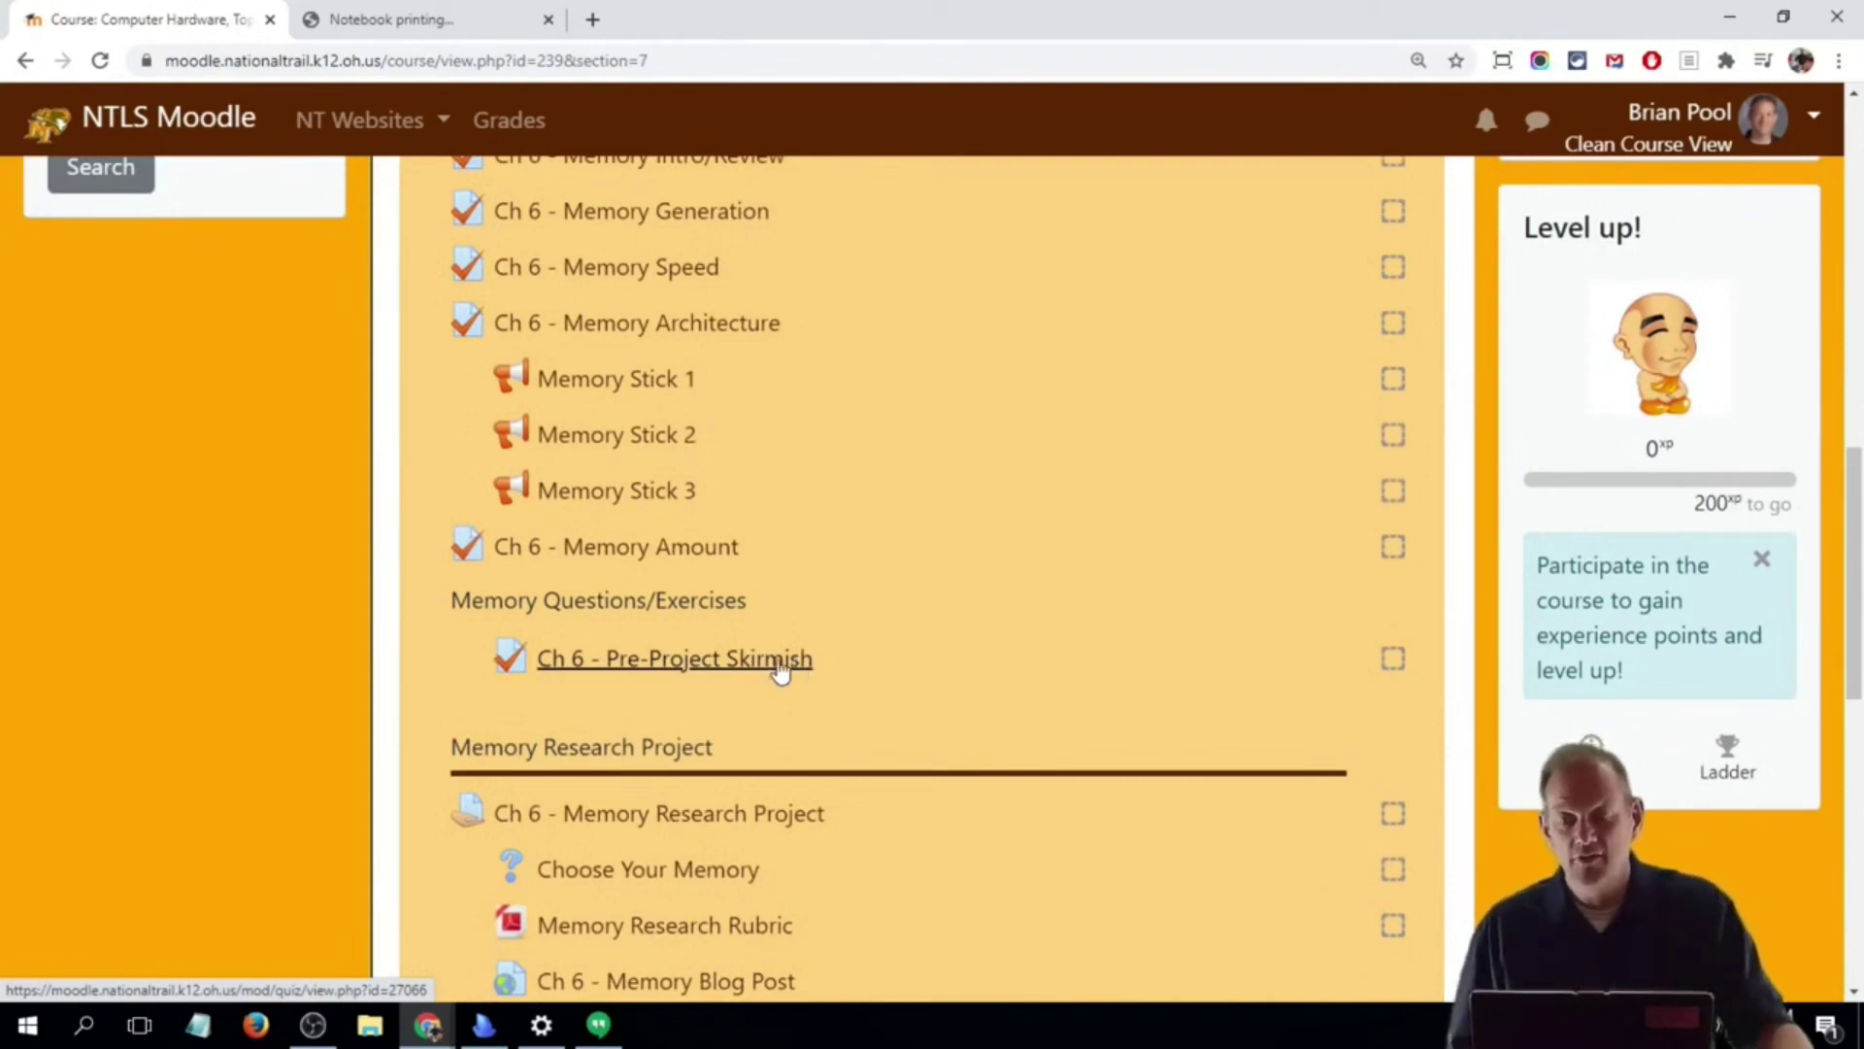
pyautogui.scroll(1, 791, 670)
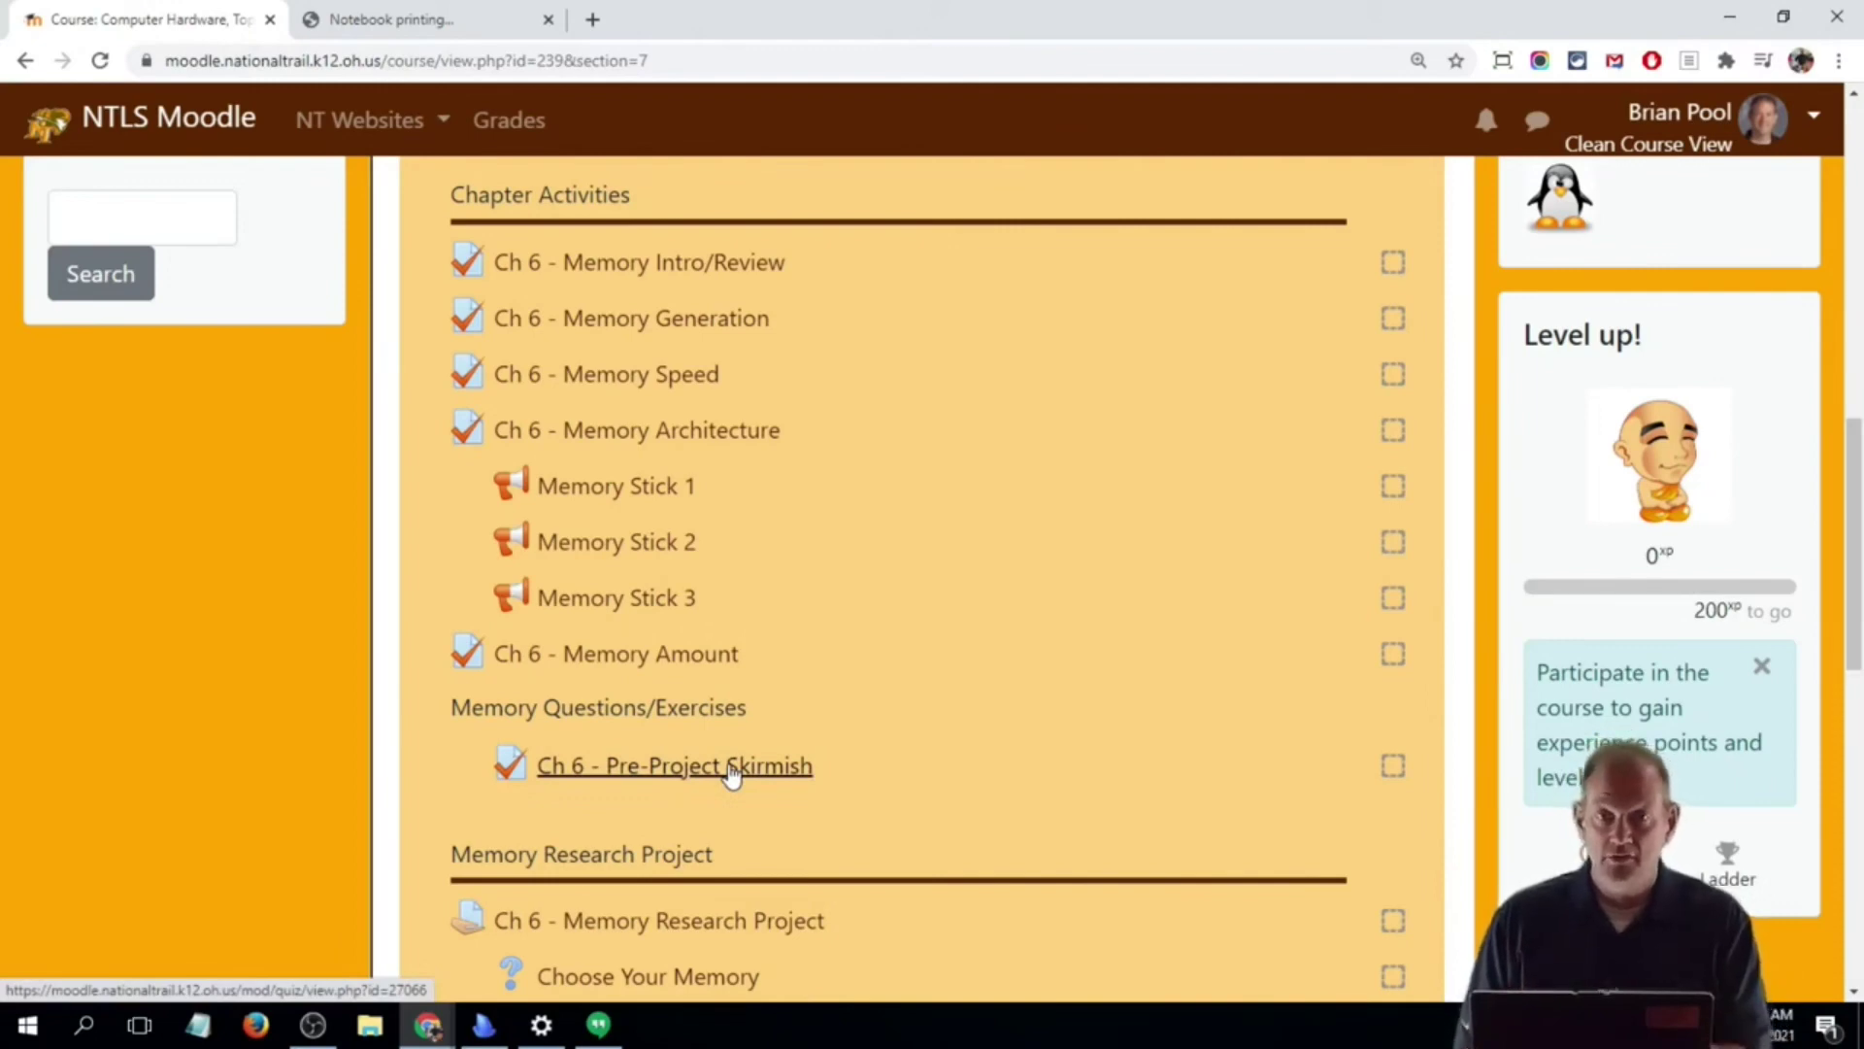
pyautogui.scroll(-3, 820, 603)
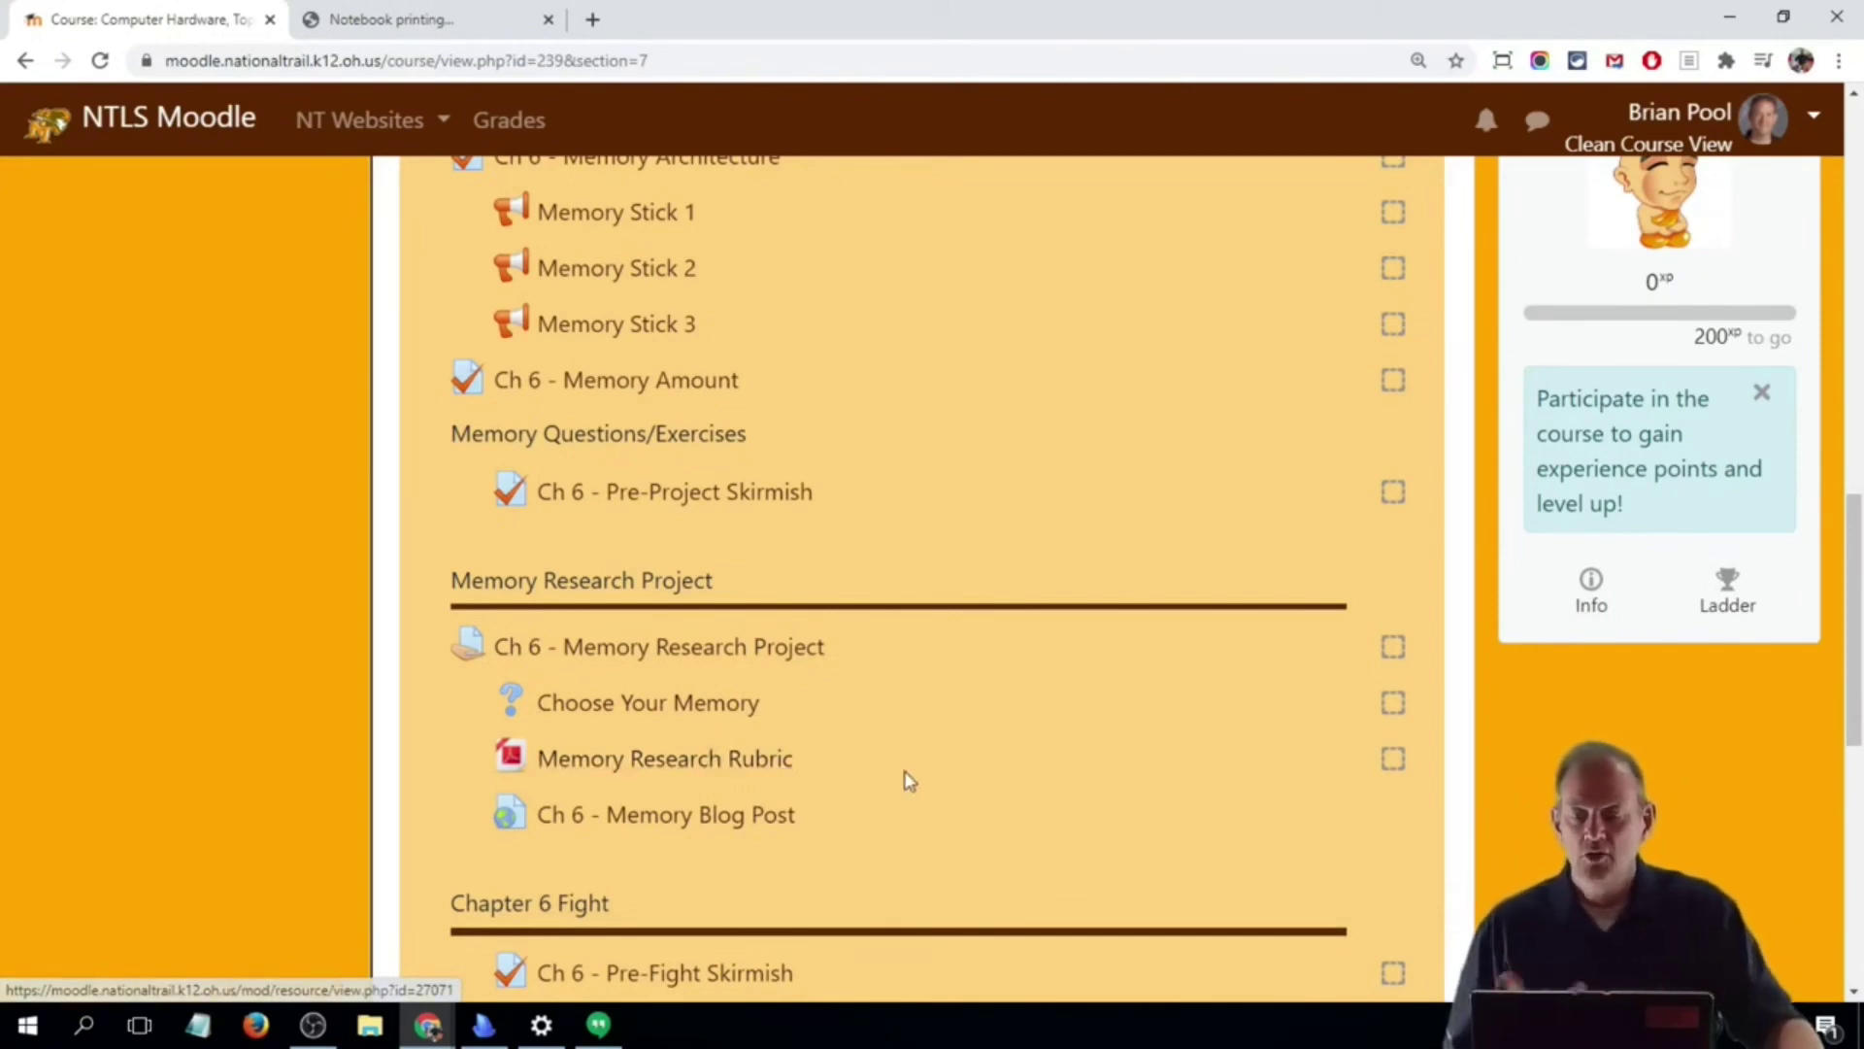
pyautogui.scroll(3, 906, 780)
pyautogui.scroll(8, 906, 780)
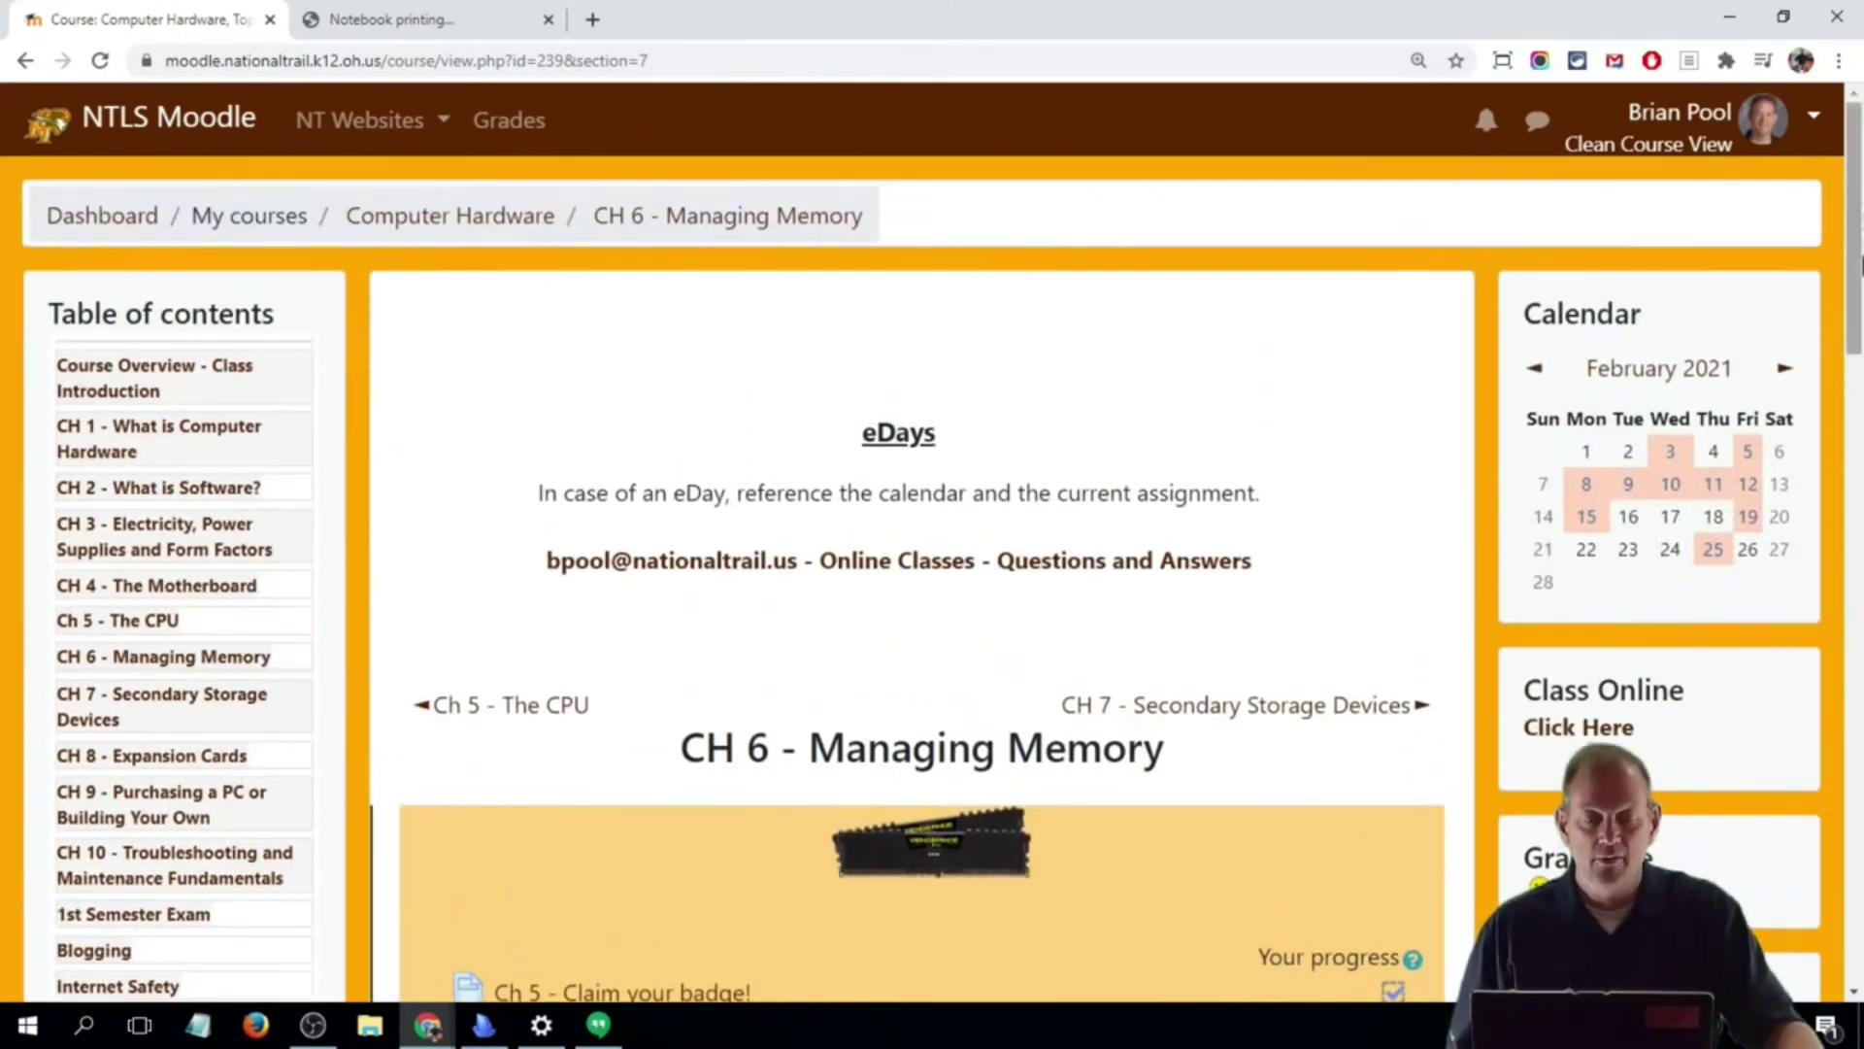
# - Switch back to the normal role and review the access restrictions on the CH 6 - Managing Memory section and its activities
pyautogui.click(1675, 160)
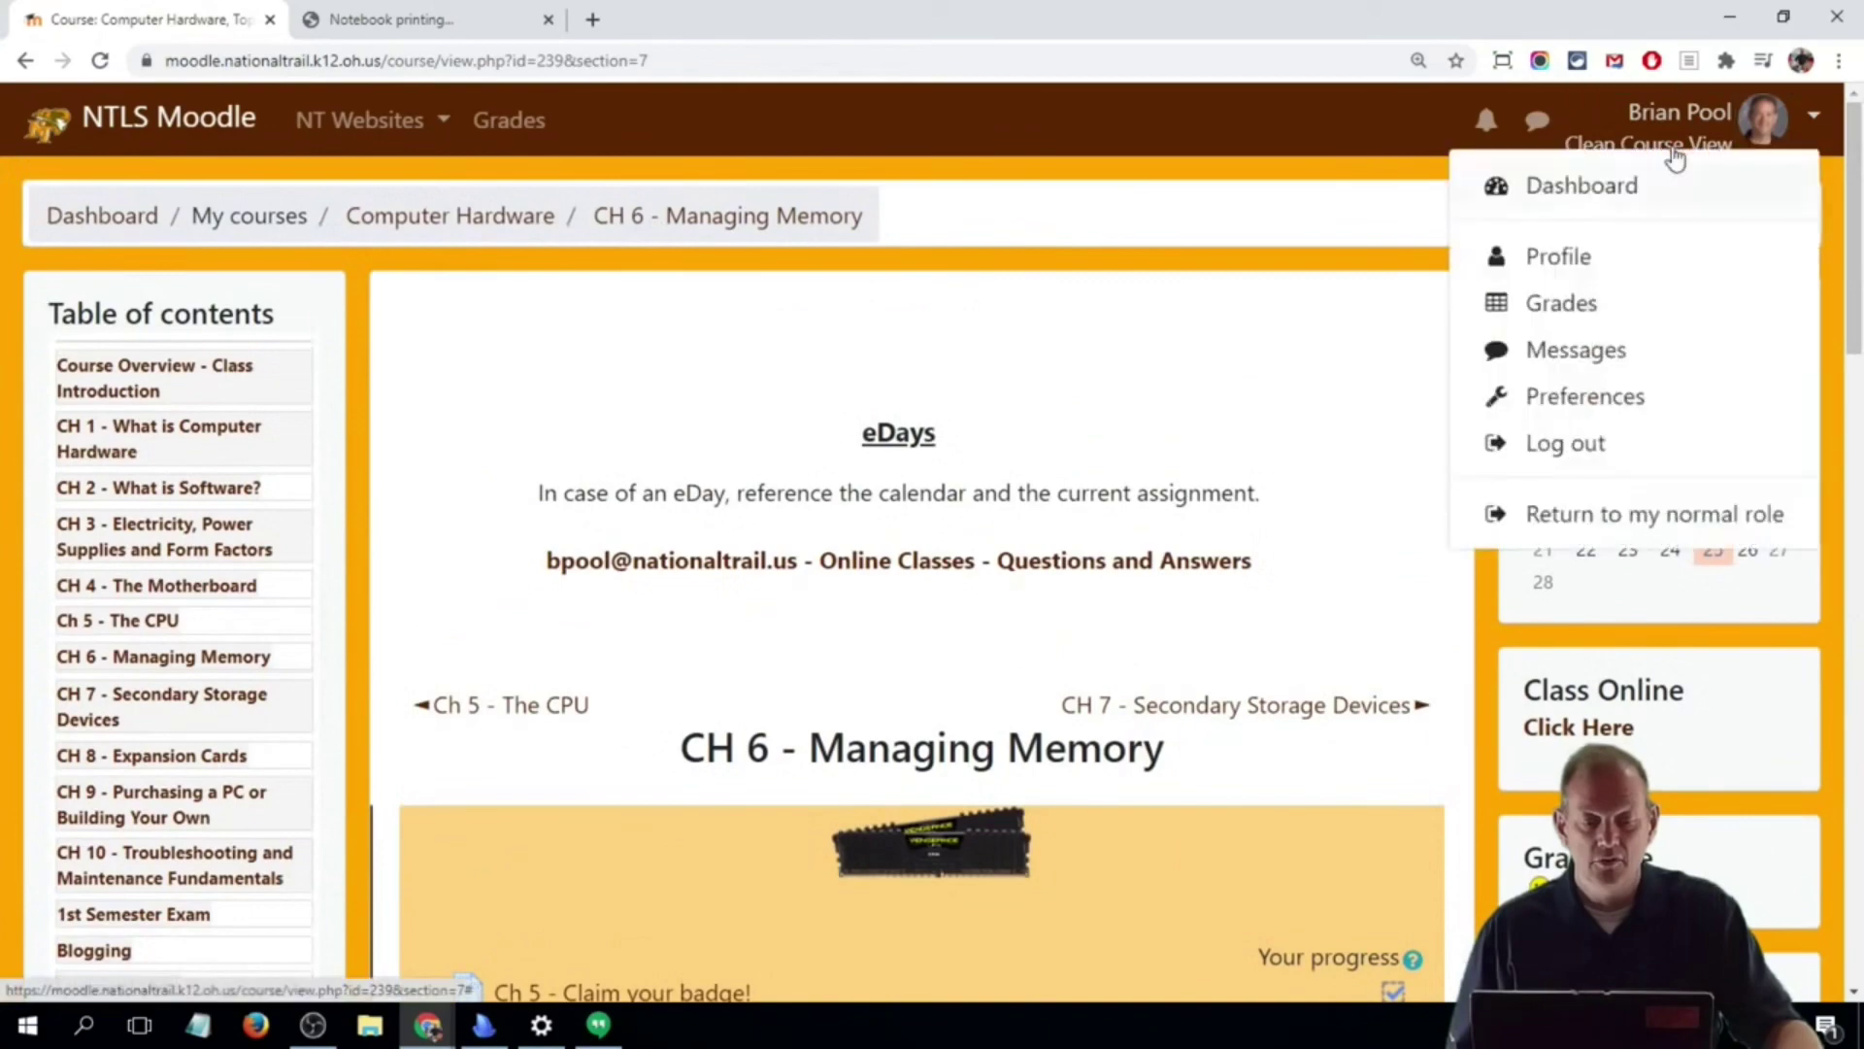
pyautogui.click(1614, 515)
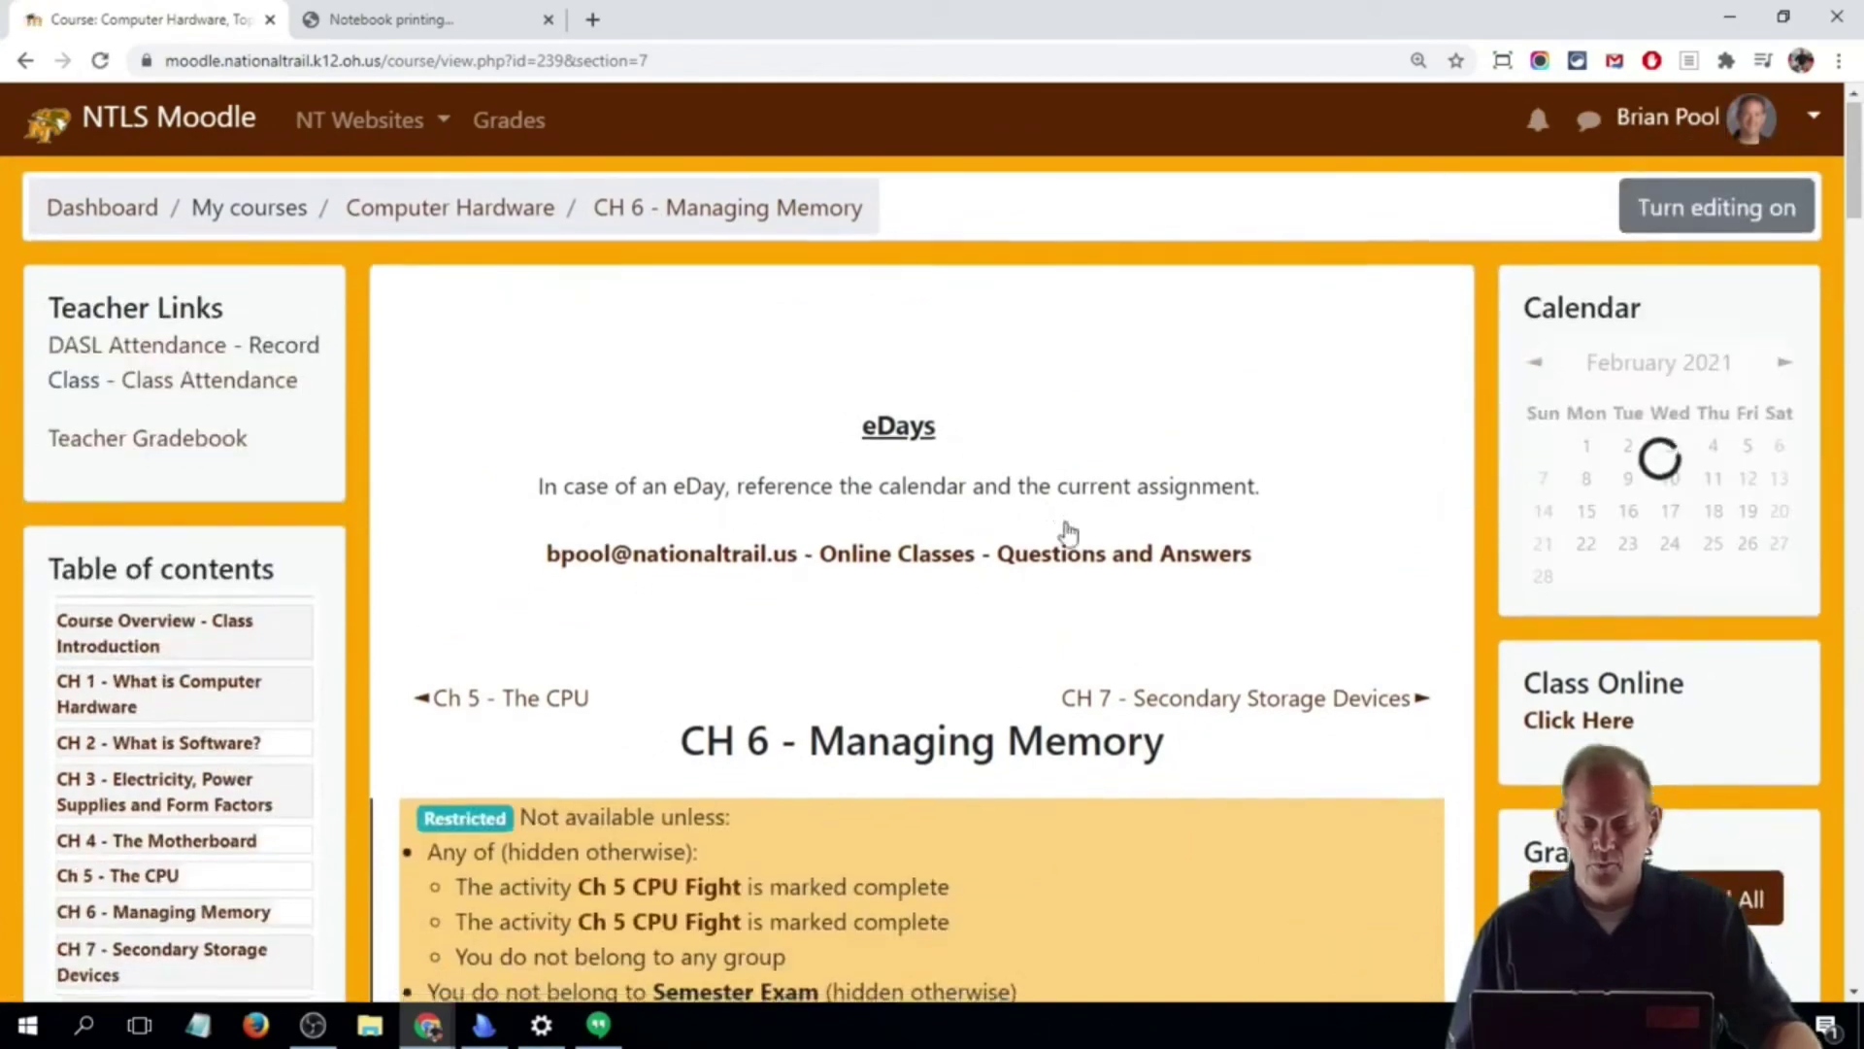
pyautogui.scroll(-6, 1069, 532)
pyautogui.scroll(-8, 1068, 533)
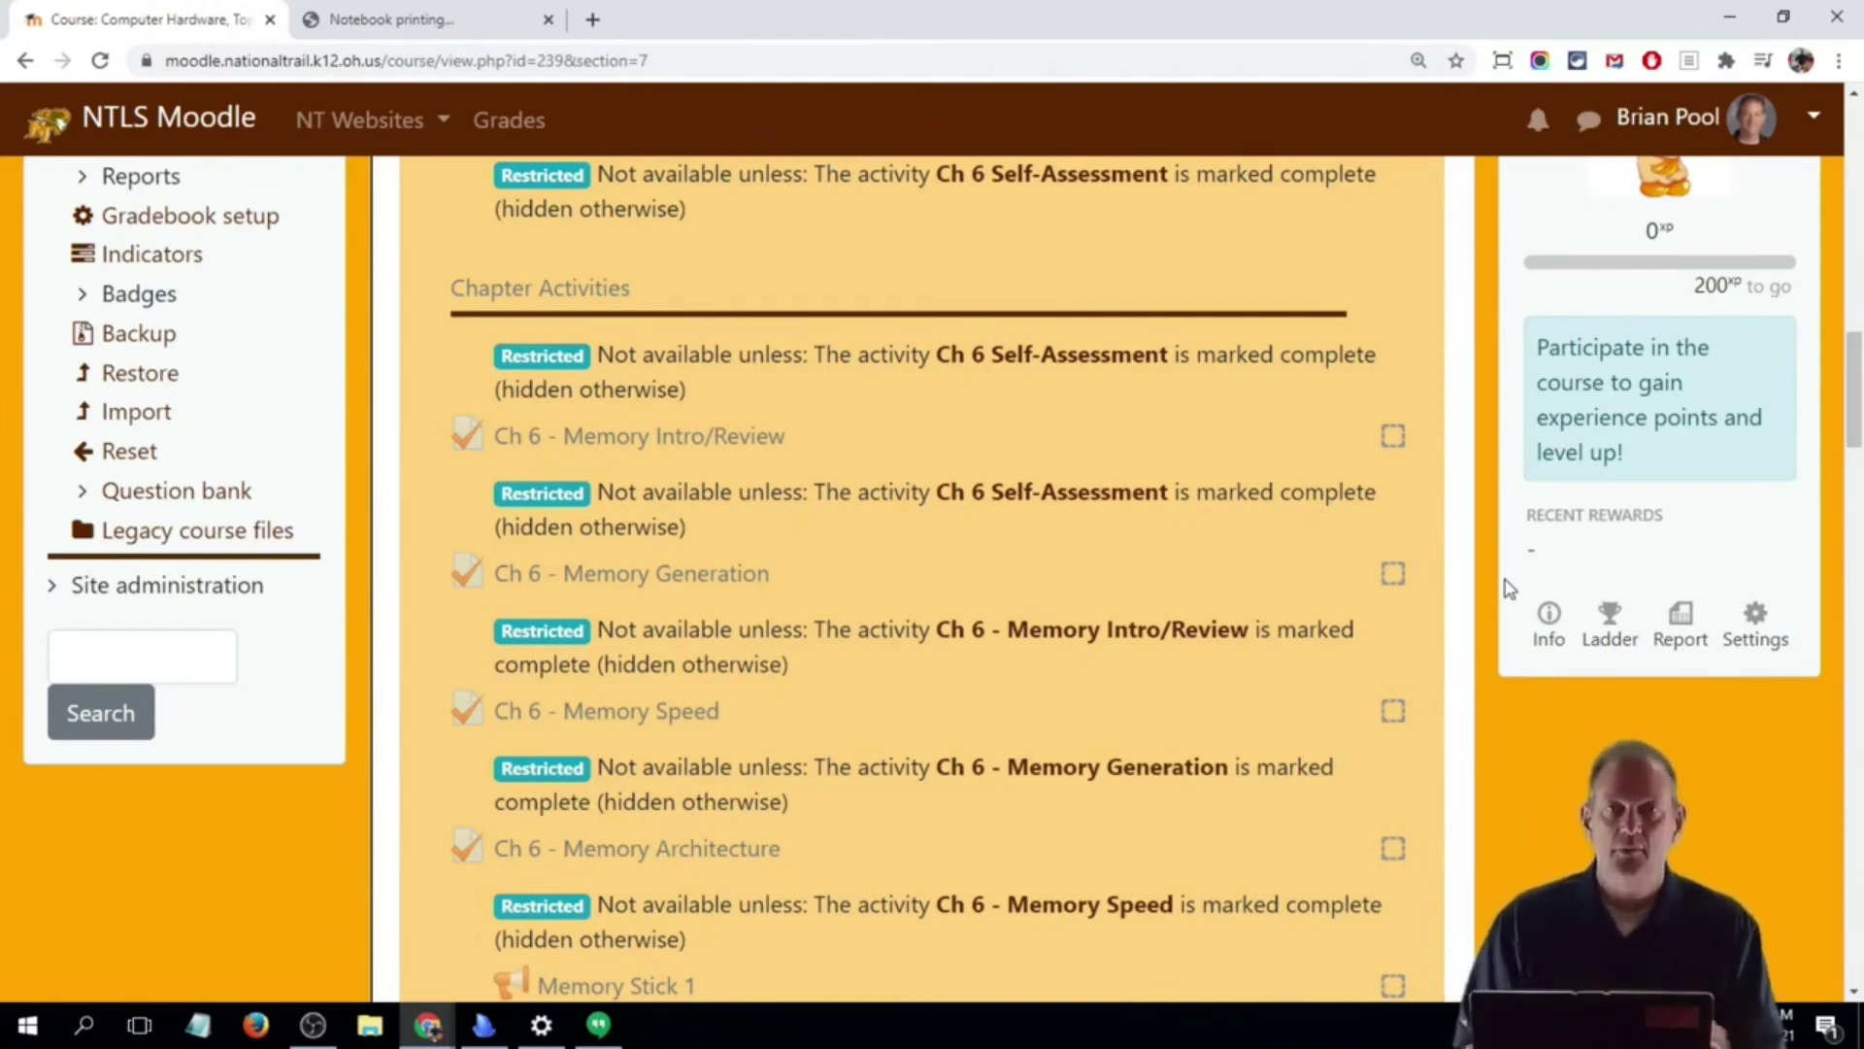
pyautogui.scroll(1, 1104, 785)
pyautogui.scroll(15, 1104, 784)
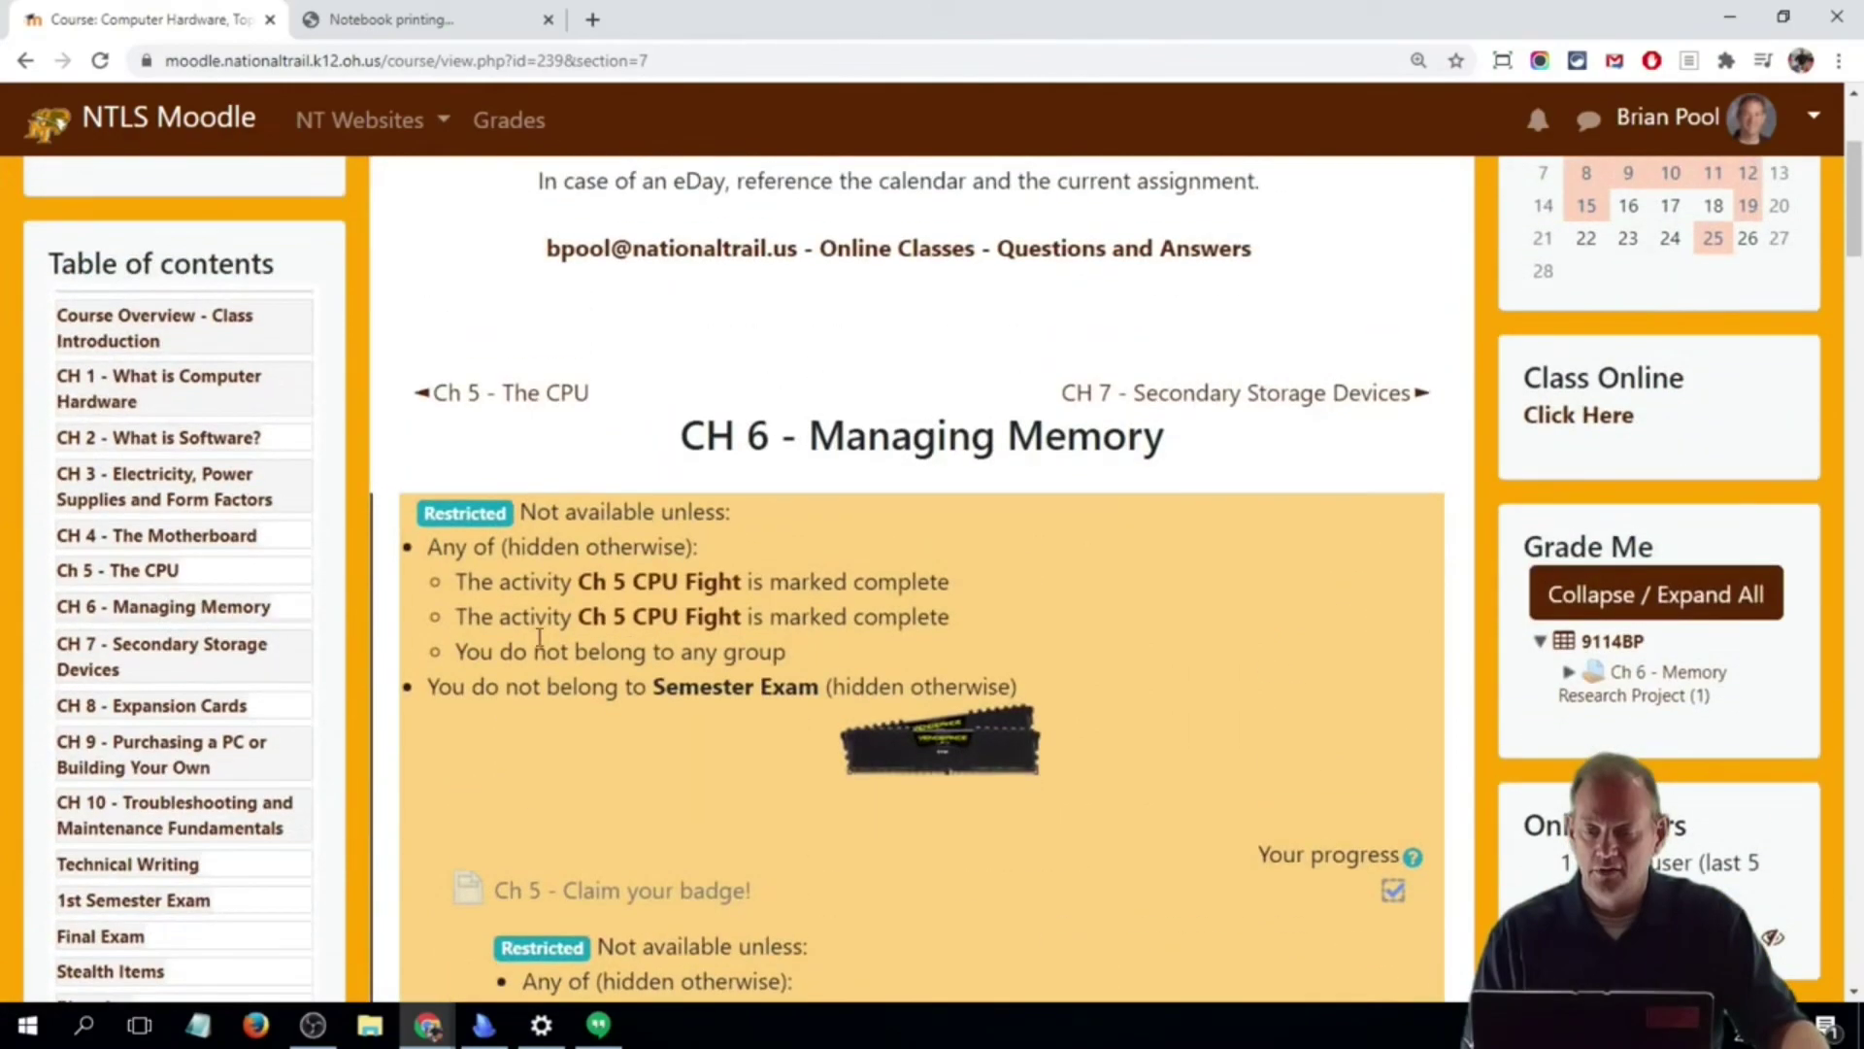
# - Go to the Ch 5 - The CPU section and examine the access restrictions on its Chapter Fight activities
pyautogui.click(501, 394)
pyautogui.scroll(-20, 997, 537)
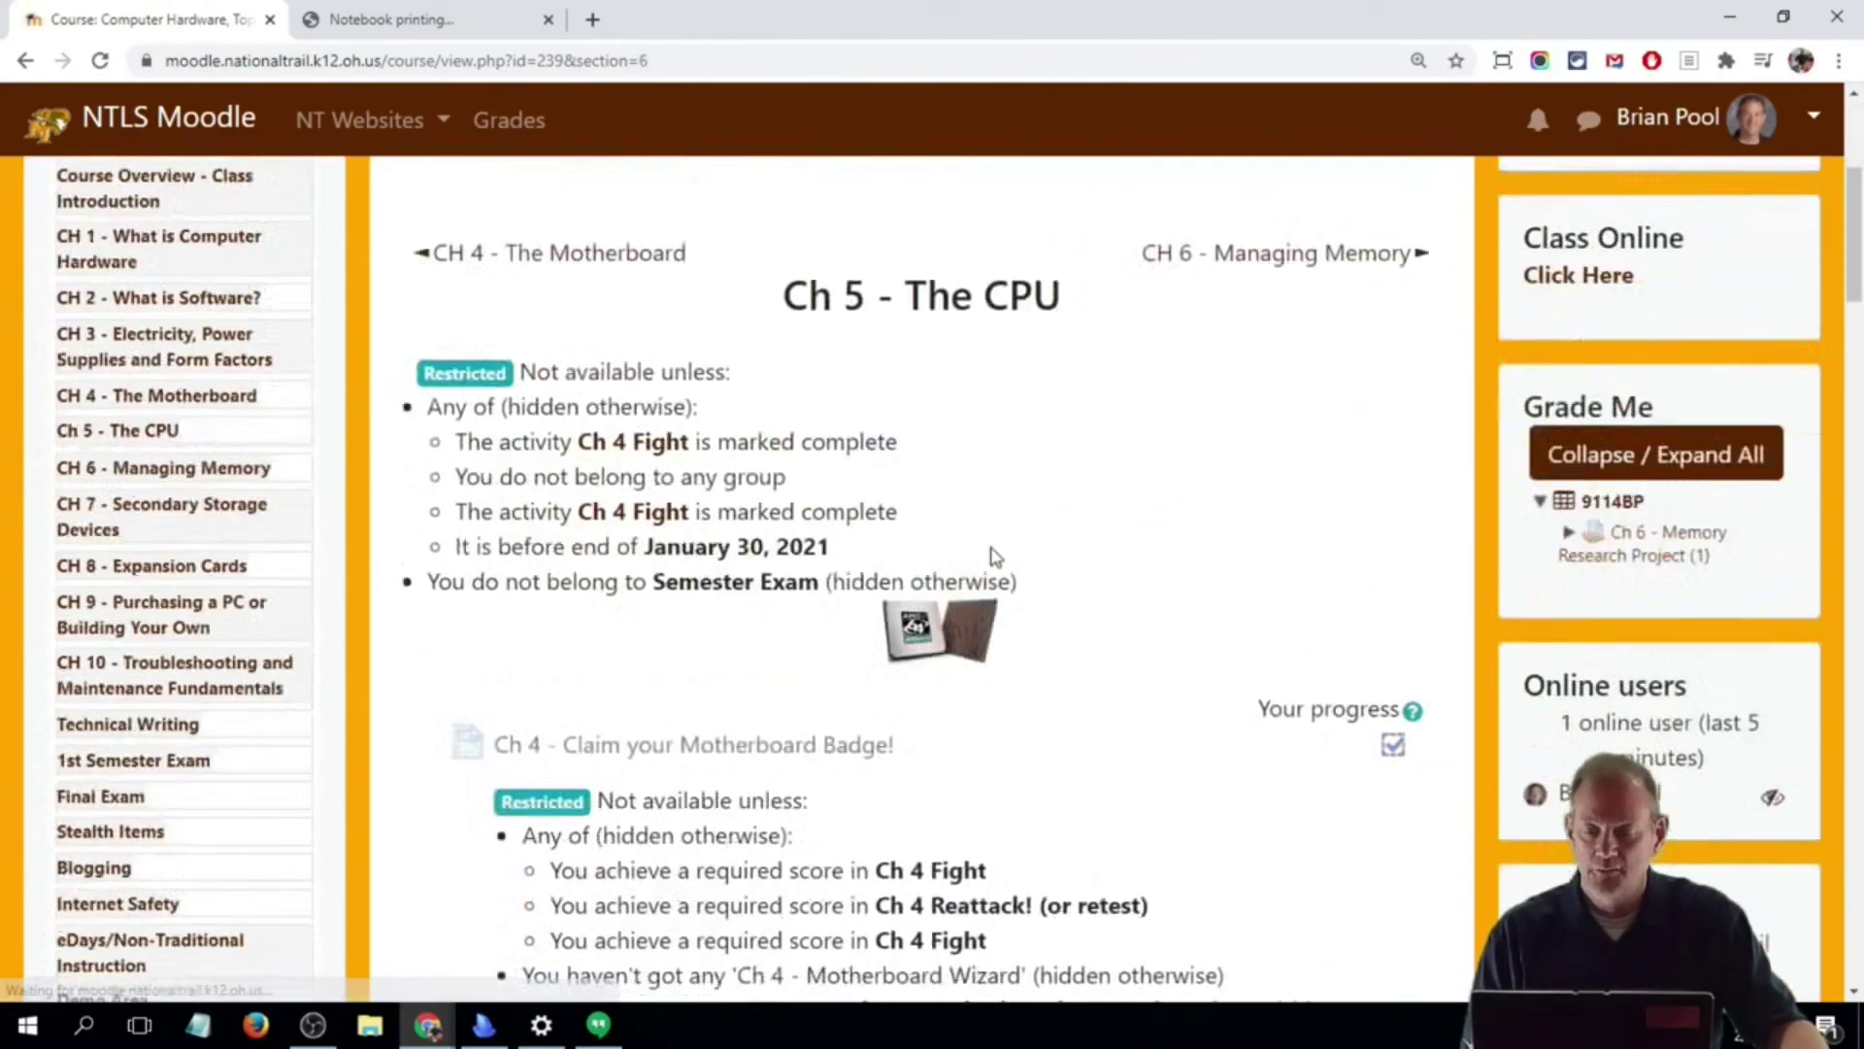
pyautogui.scroll(-15, 995, 558)
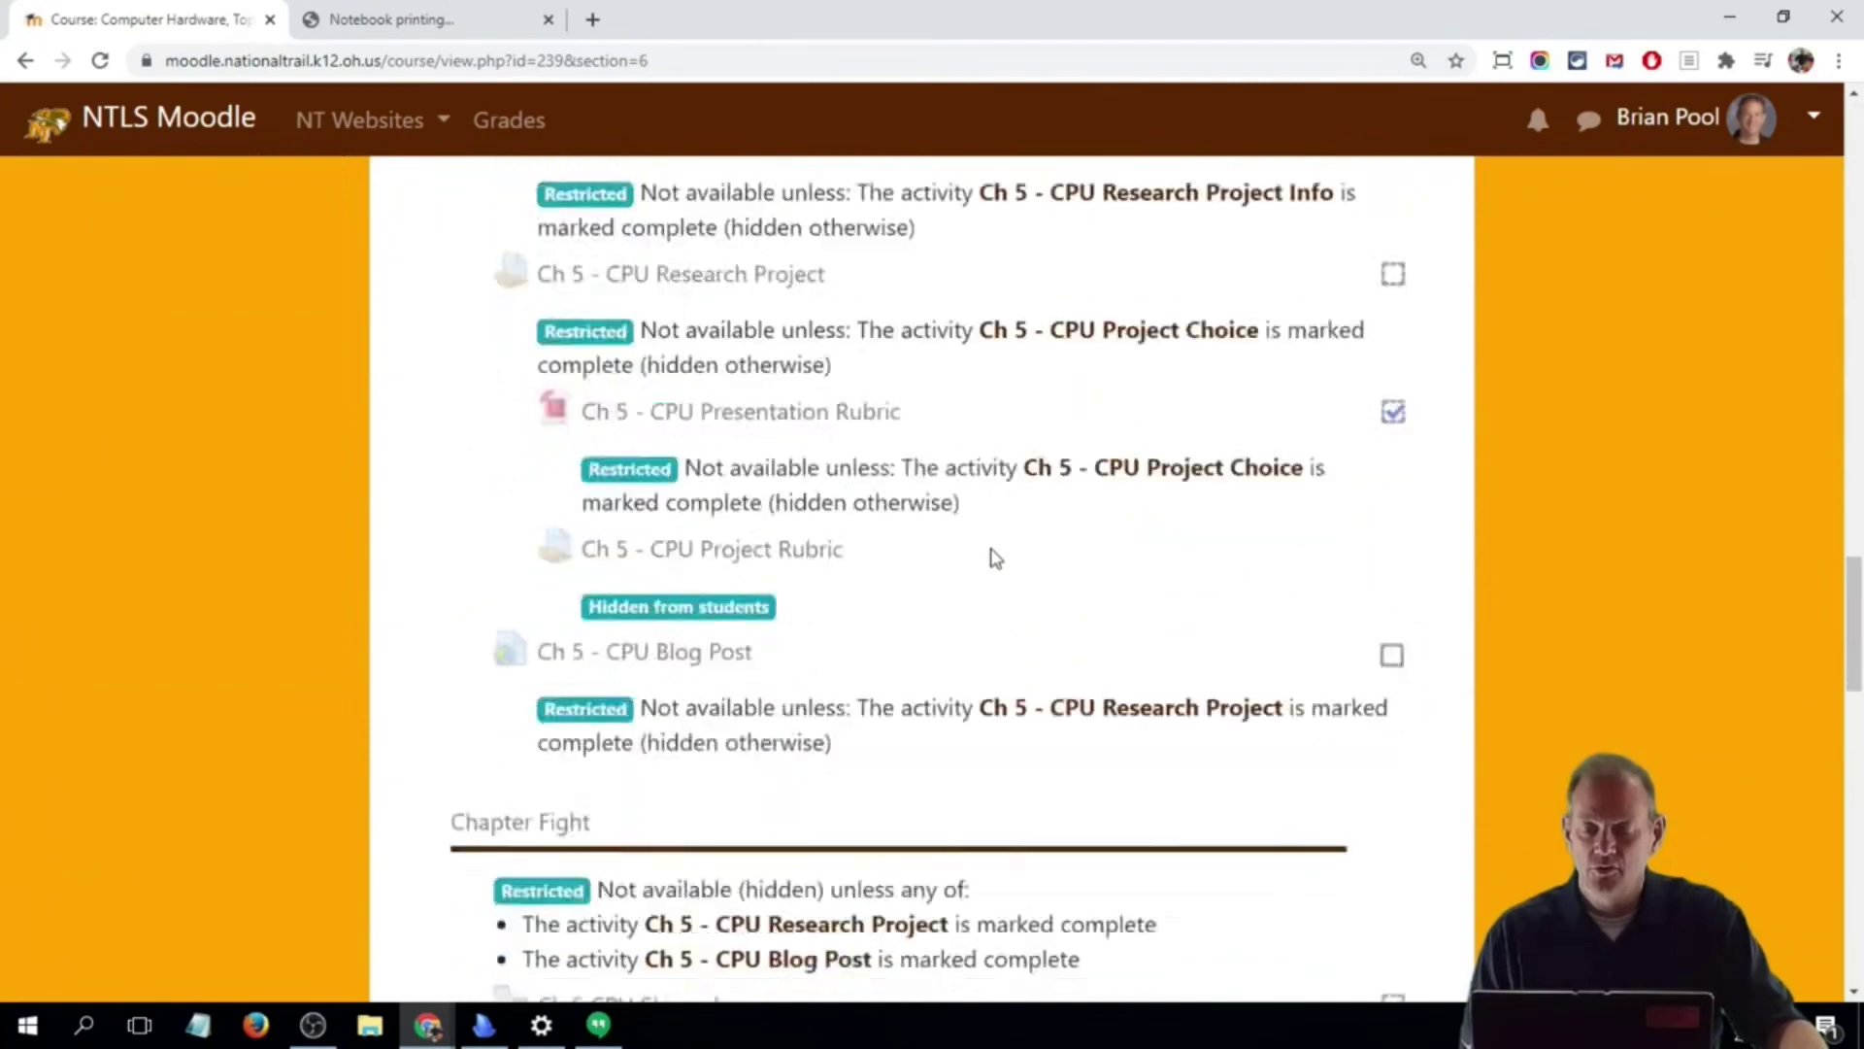
pyautogui.scroll(6, 995, 558)
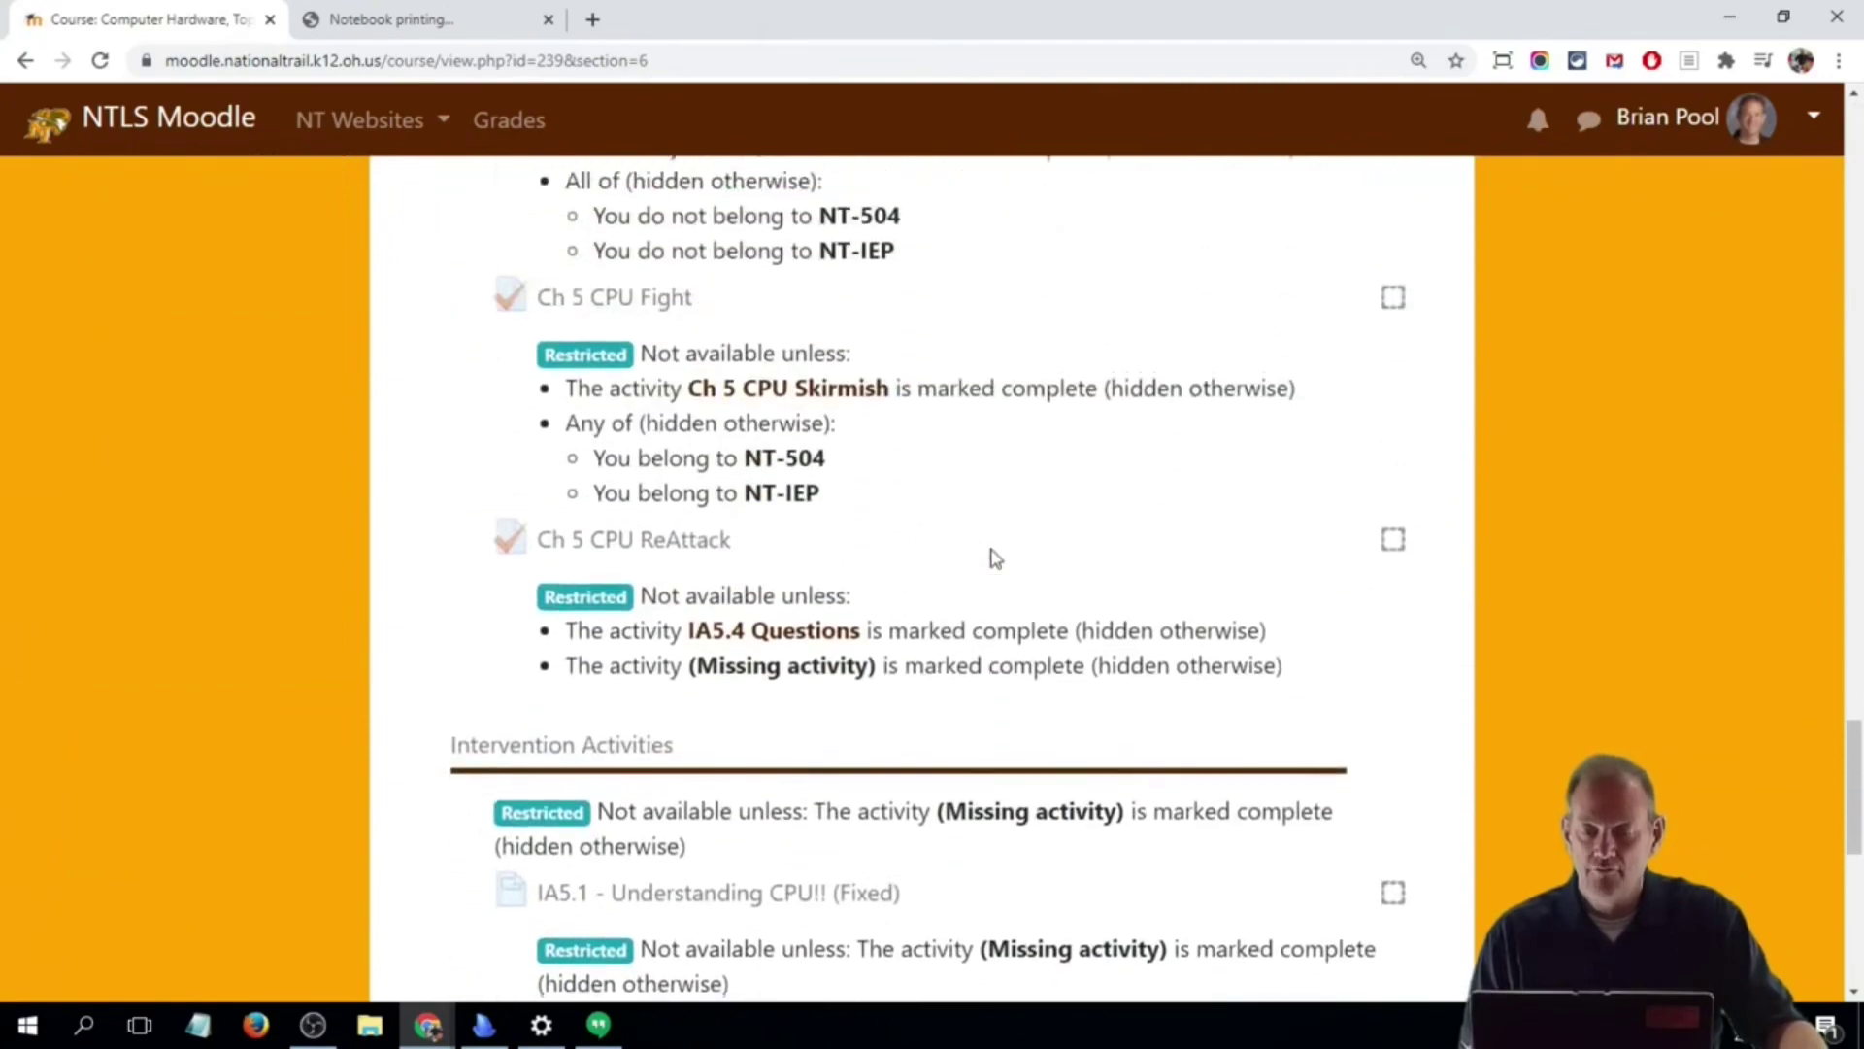
pyautogui.scroll(2, 995, 558)
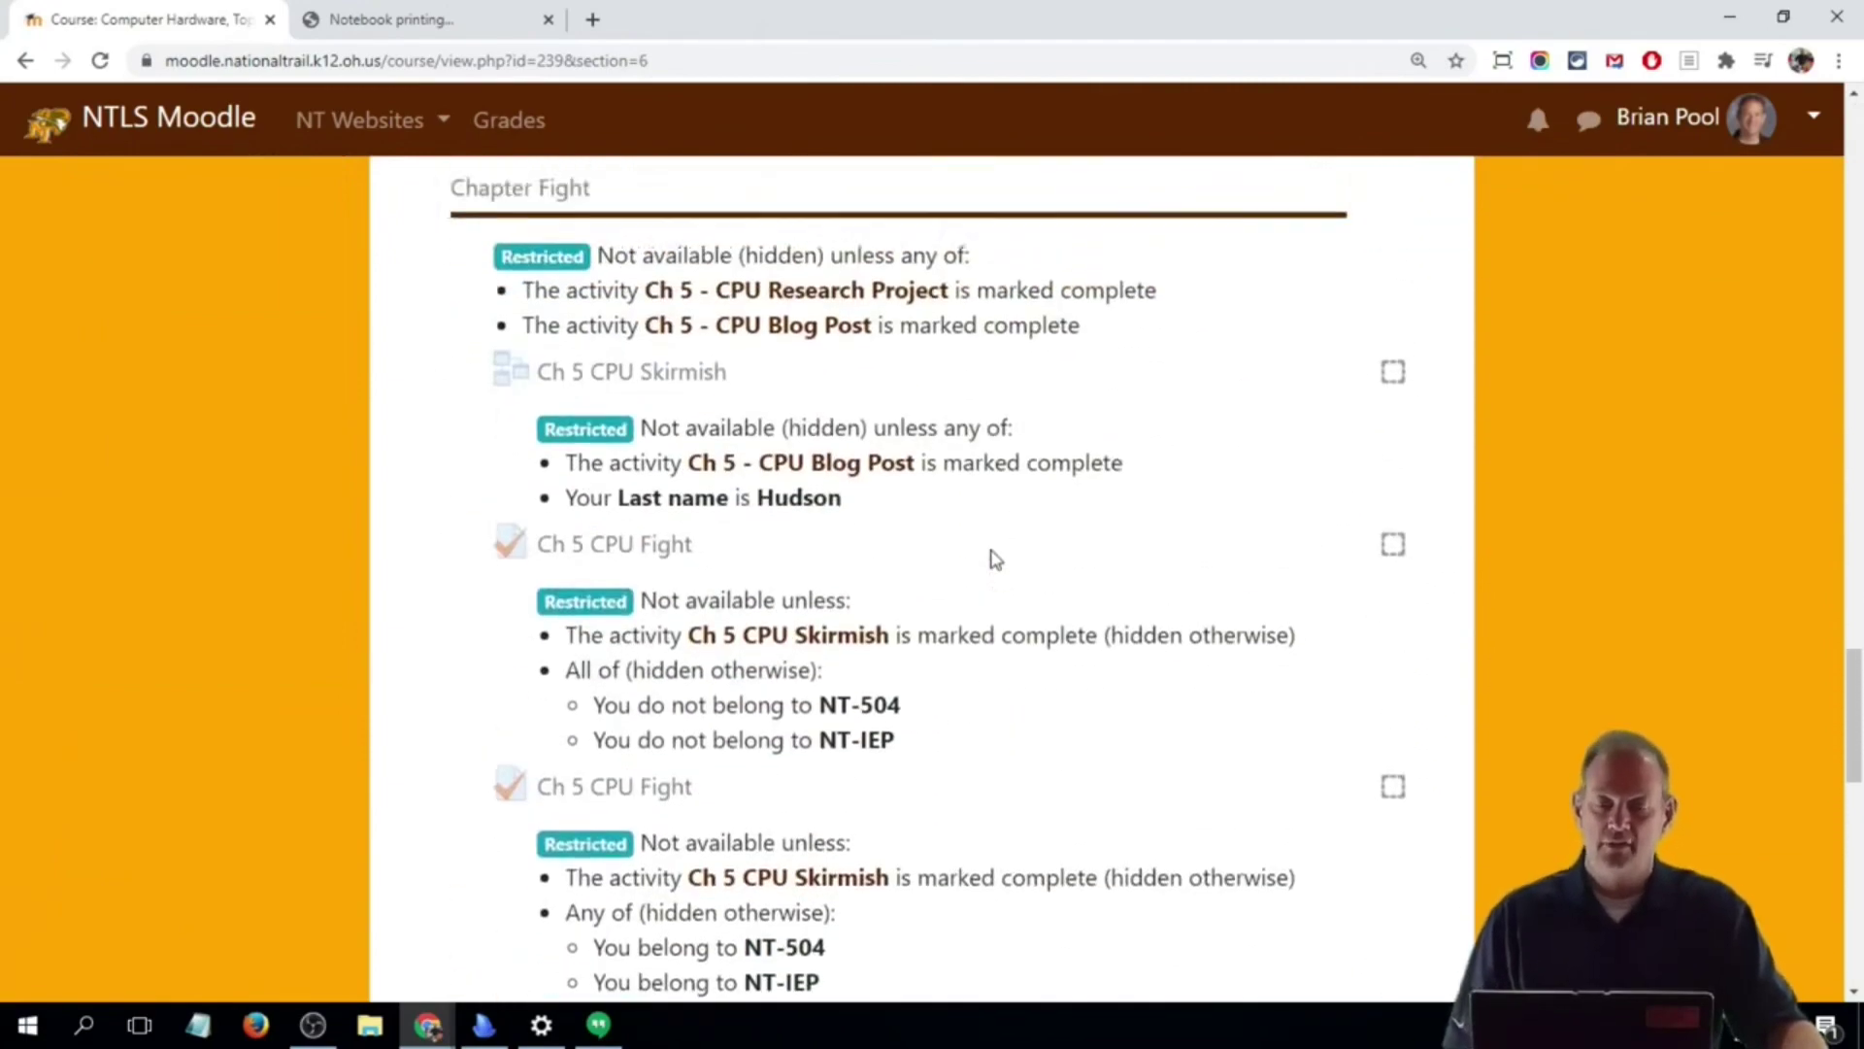
pyautogui.scroll(-1, 995, 557)
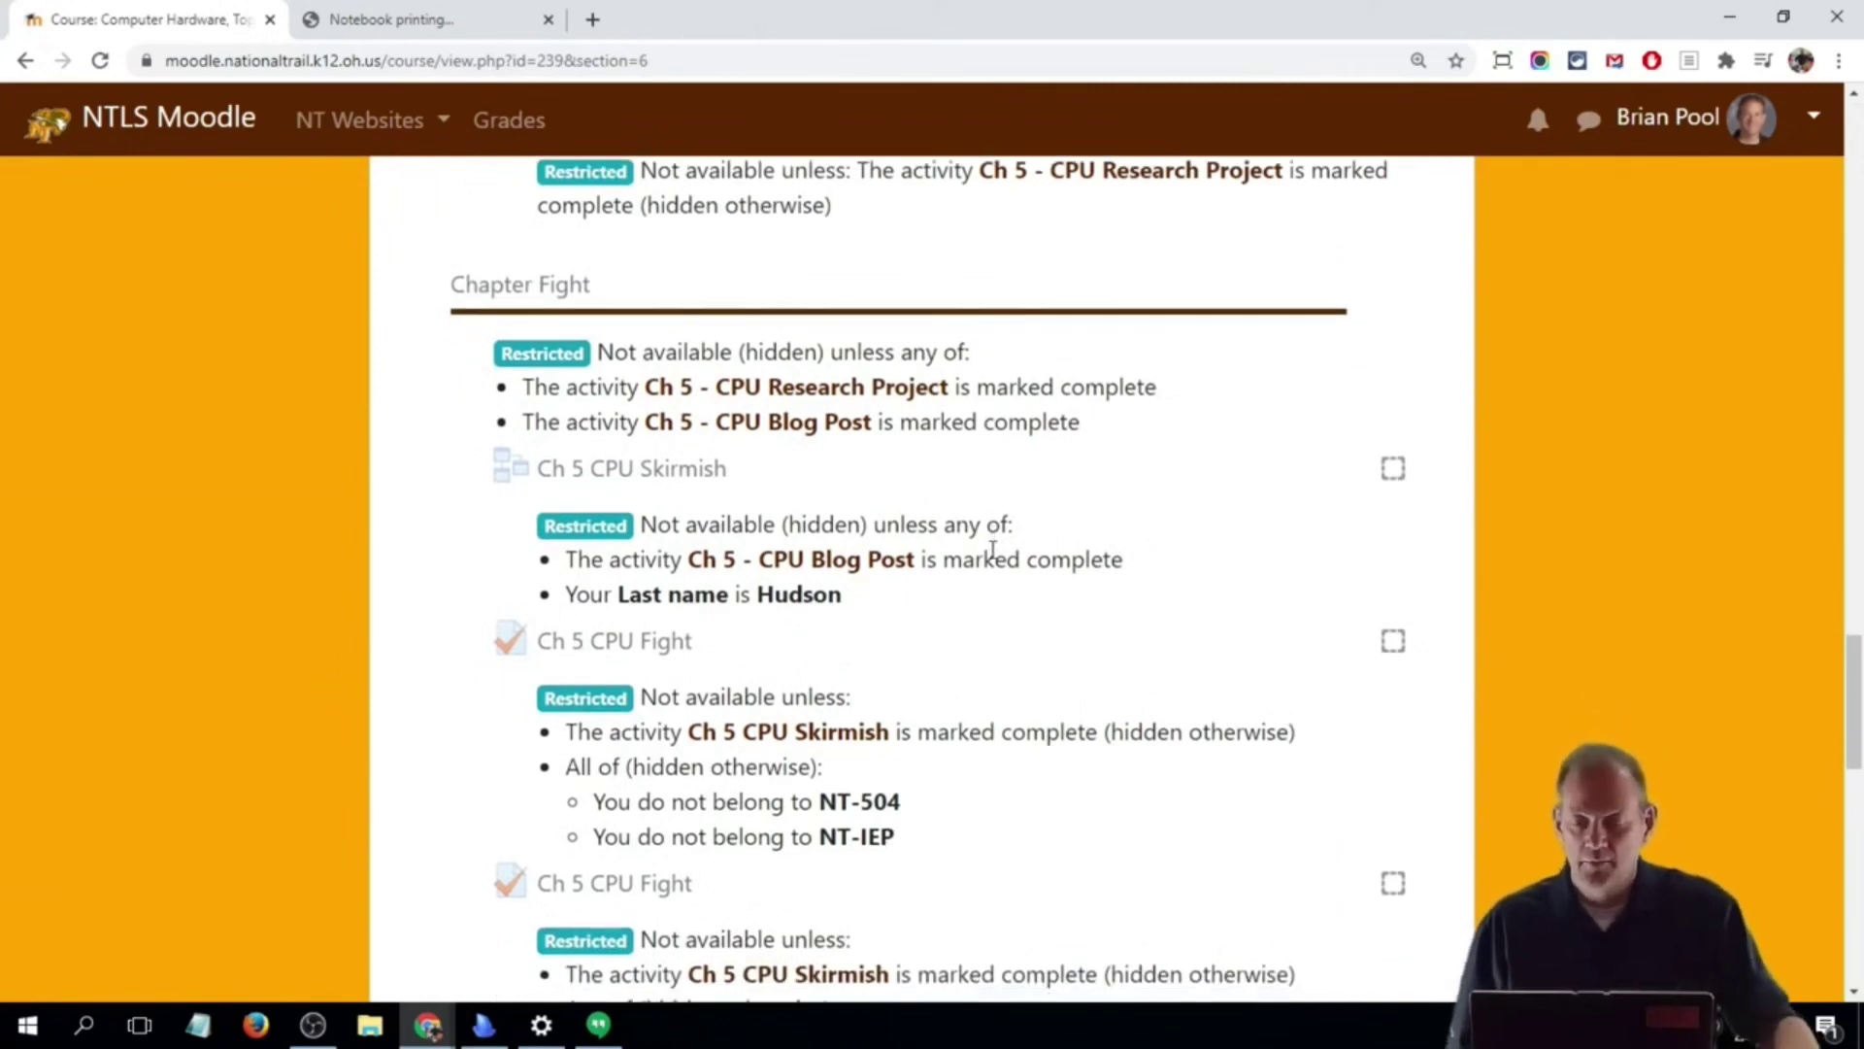
pyautogui.scroll(-2, 898, 656)
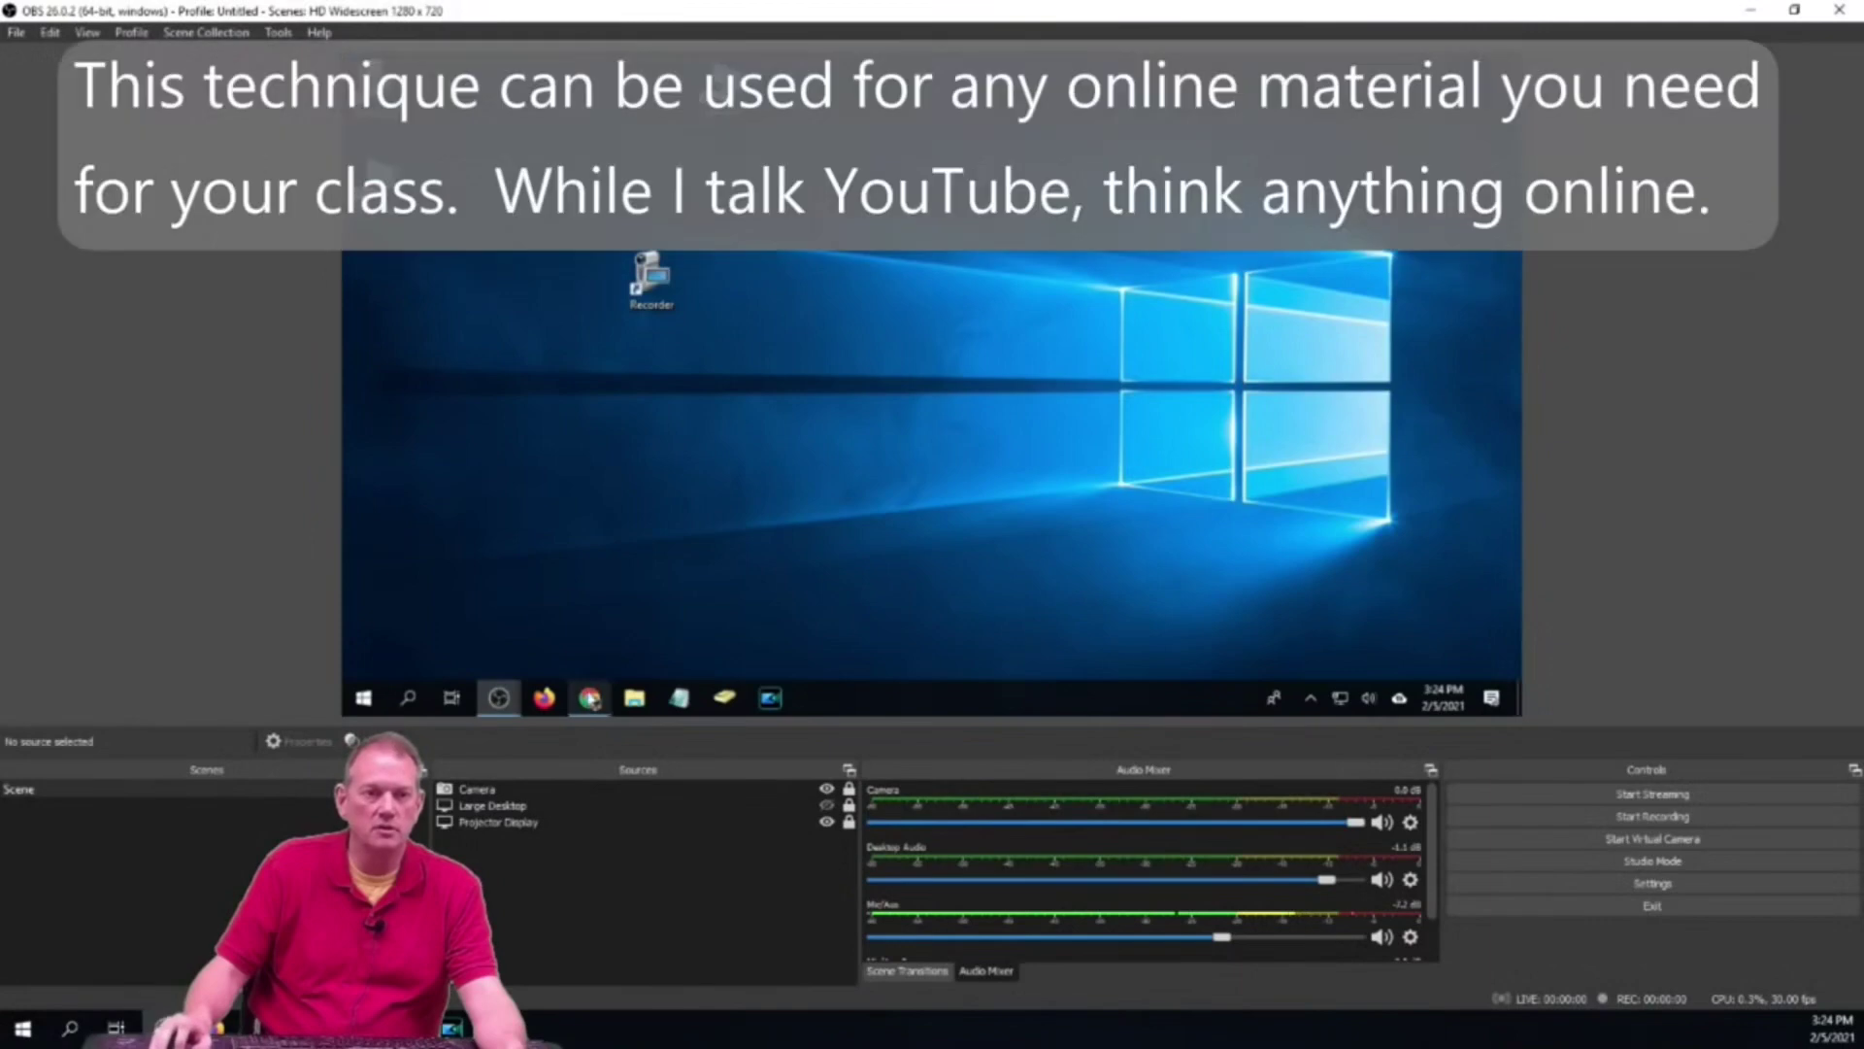
# - Switch to the Flying Over The Grand Canyon video on YouTube, show it full screen and set its quality to 1080p
pyautogui.hotkey('alt', 'Tab')
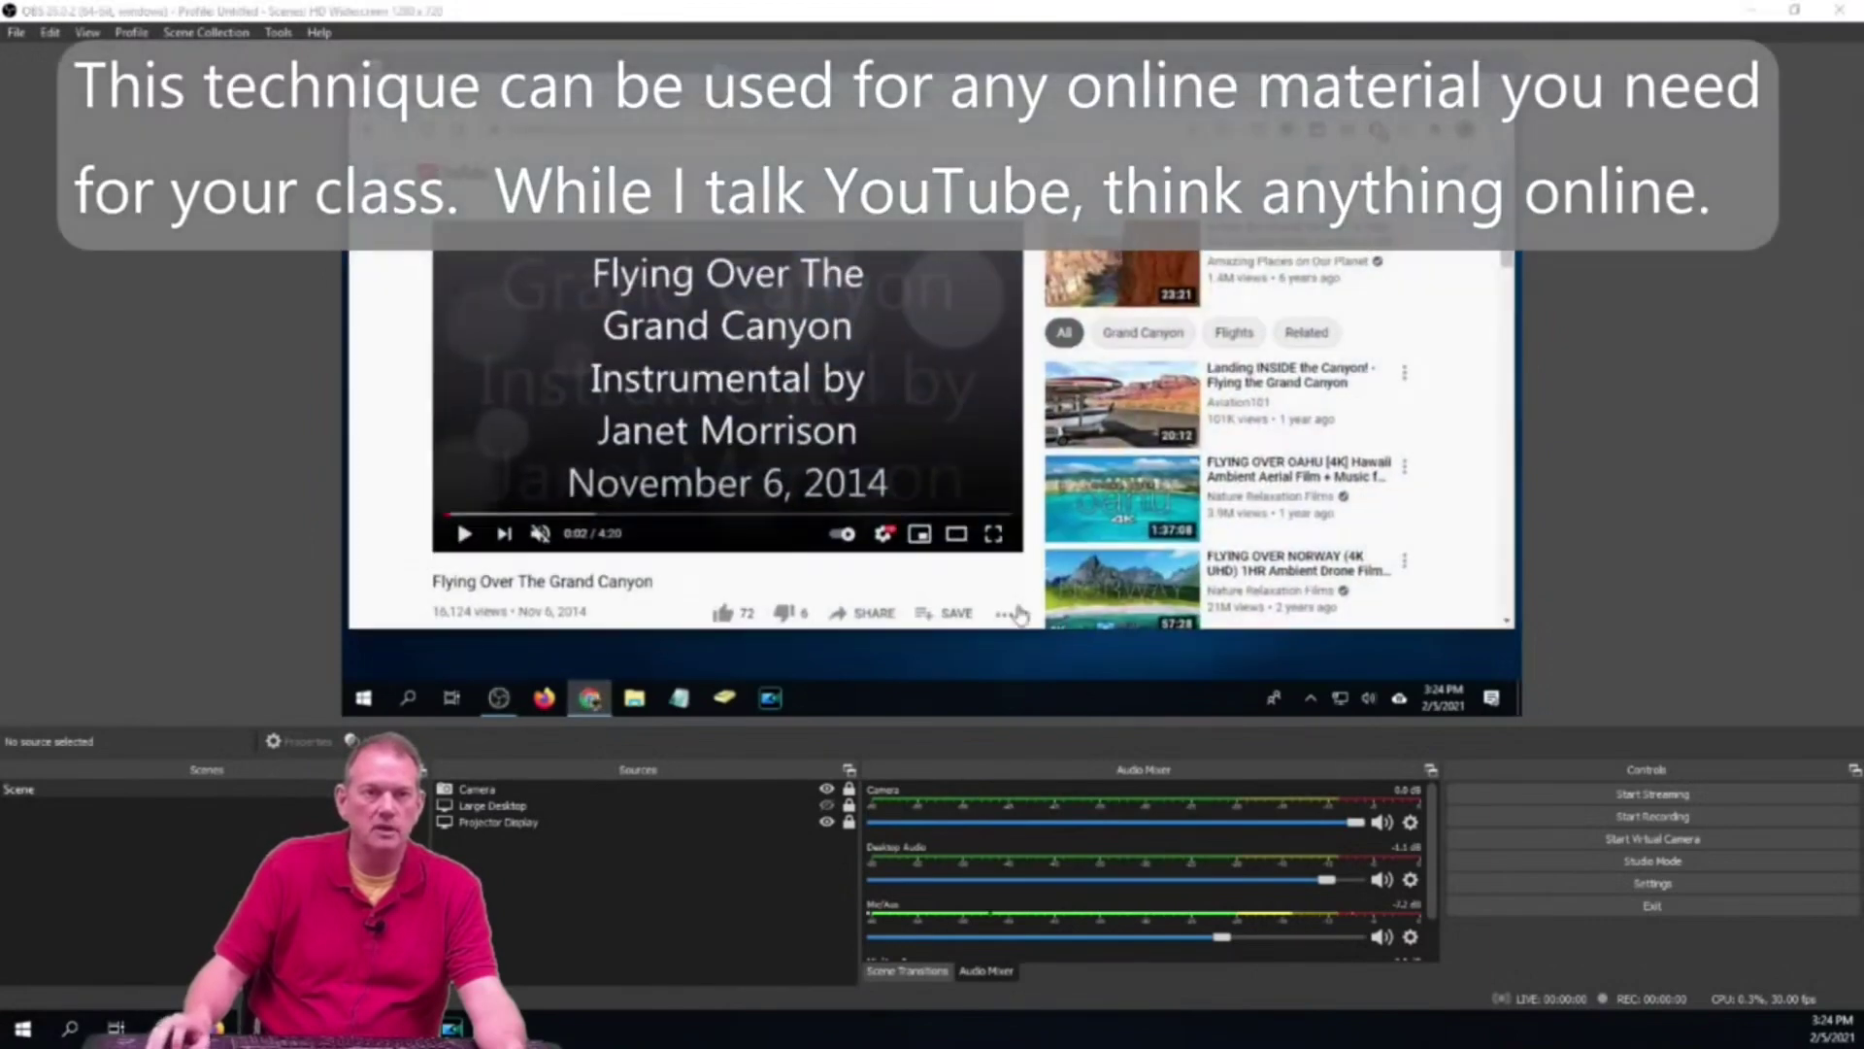
pyautogui.click(993, 533)
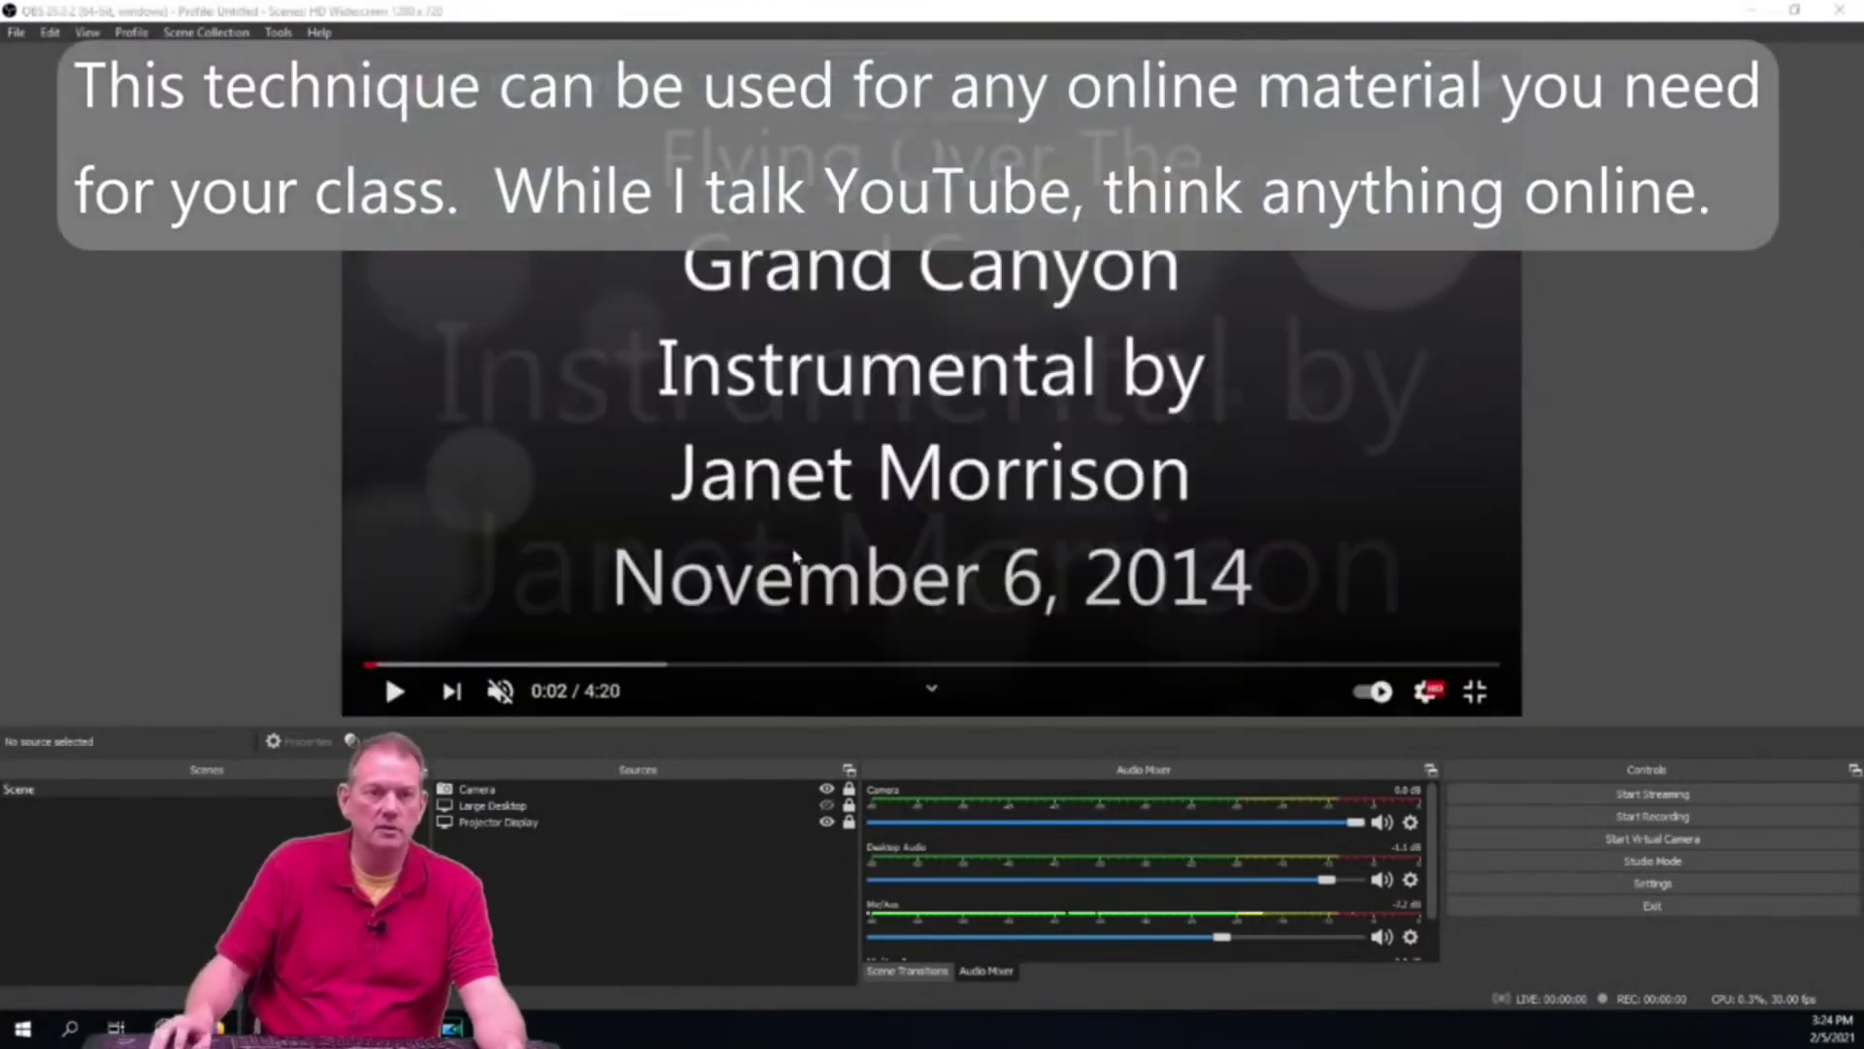
pyautogui.click(1431, 693)
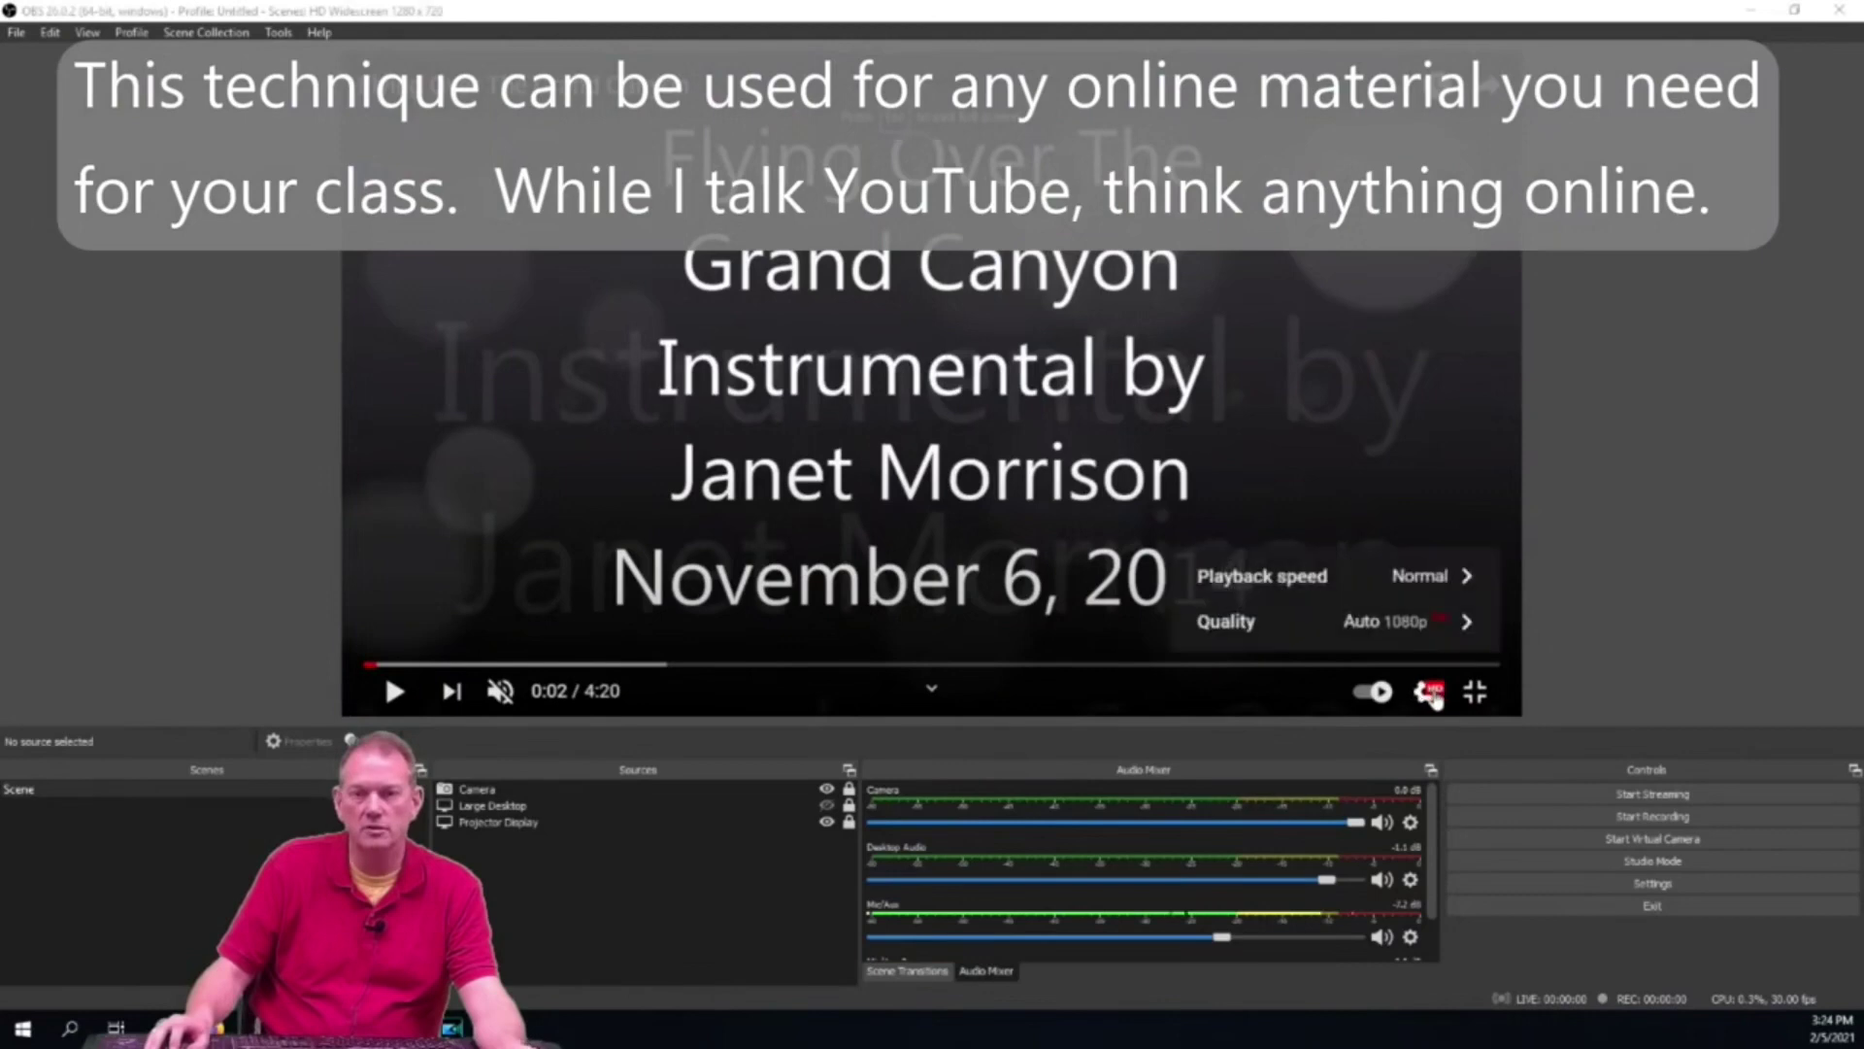
pyautogui.click(1397, 629)
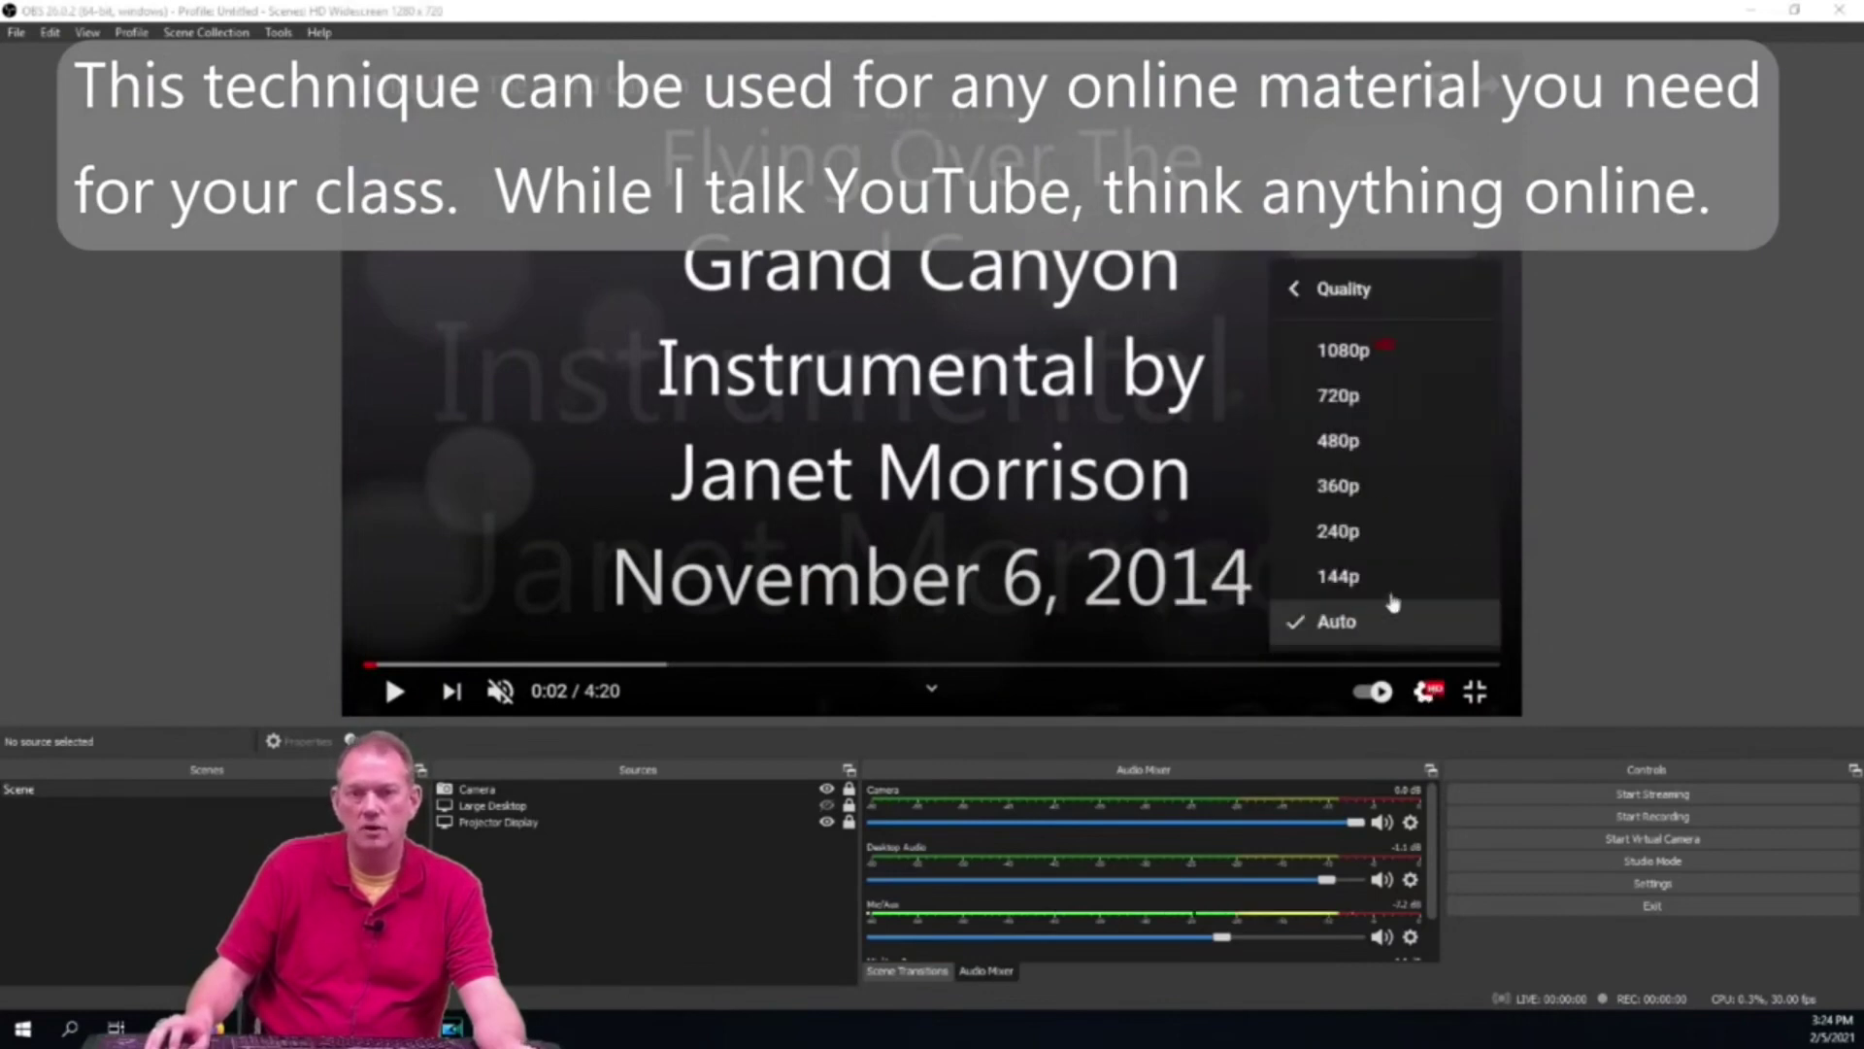
pyautogui.click(1364, 352)
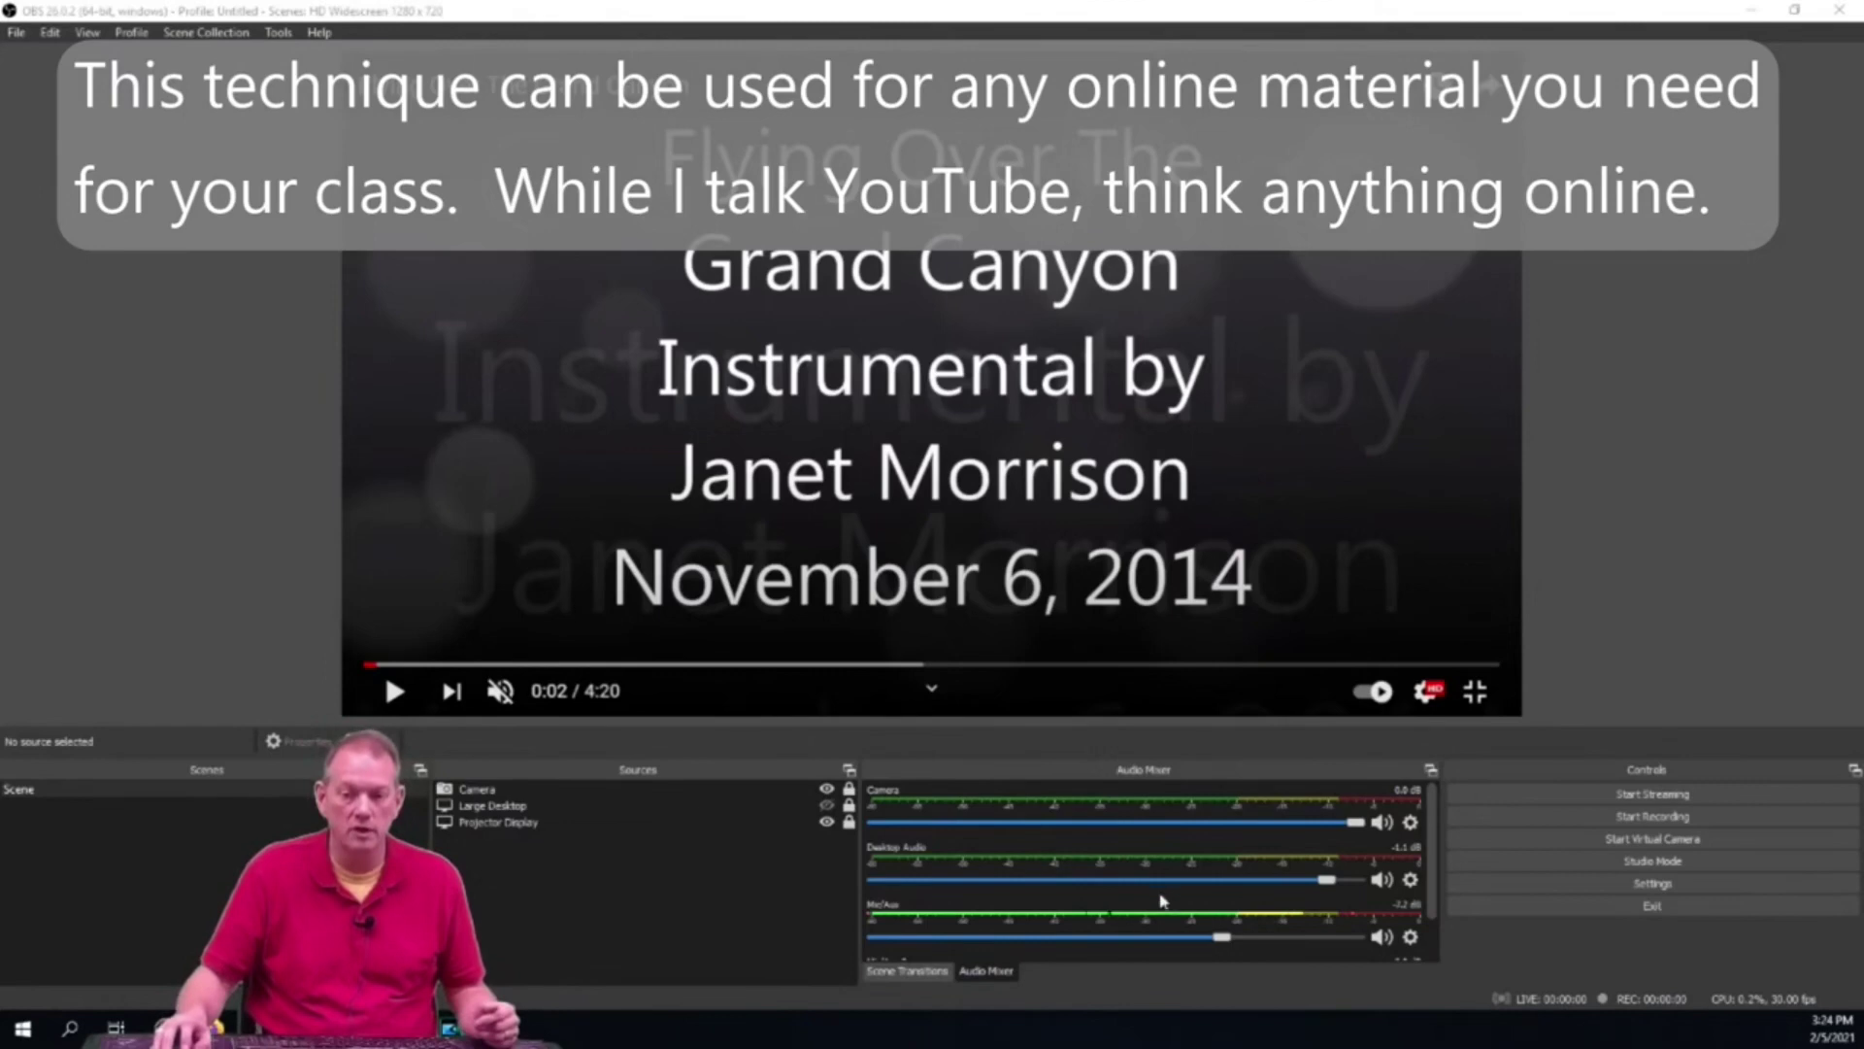
# - Mute the Mic/Aux and Desktop Audio sources in the OBS audio mixer
pyautogui.click(1380, 937)
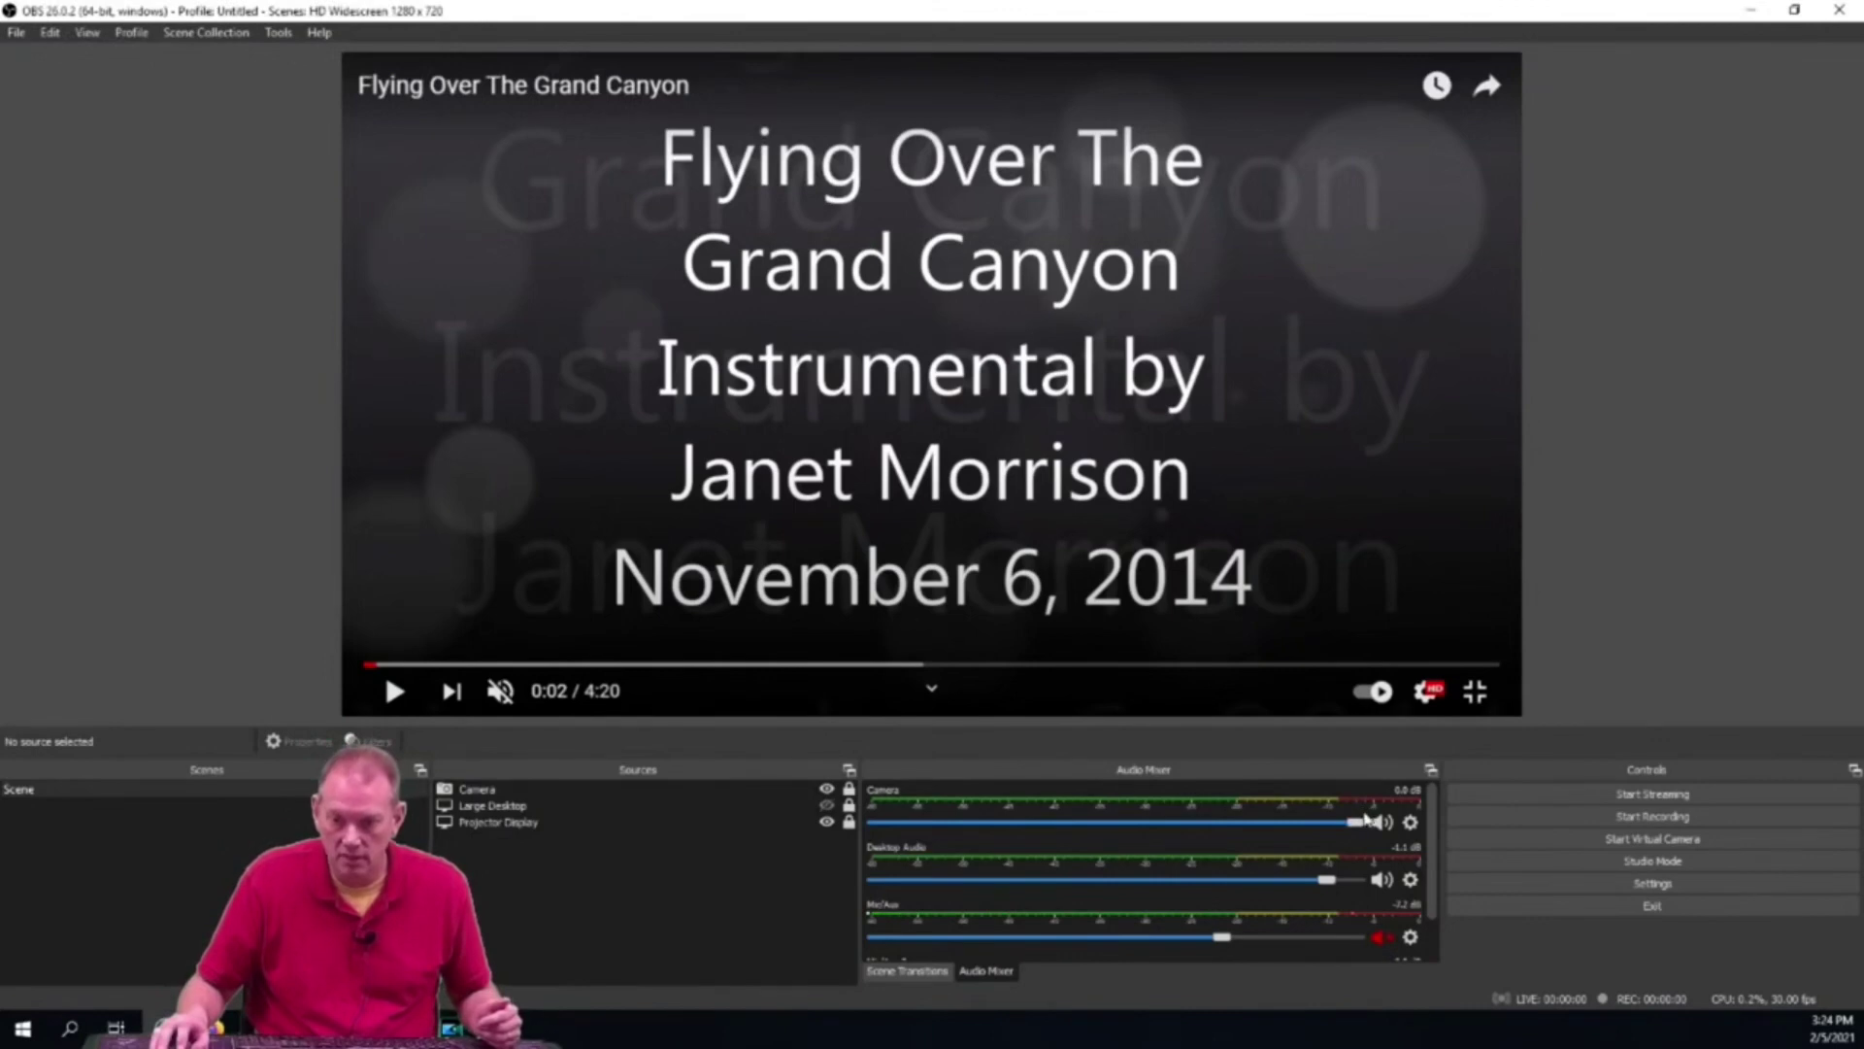
pyautogui.scroll(-2, 1353, 884)
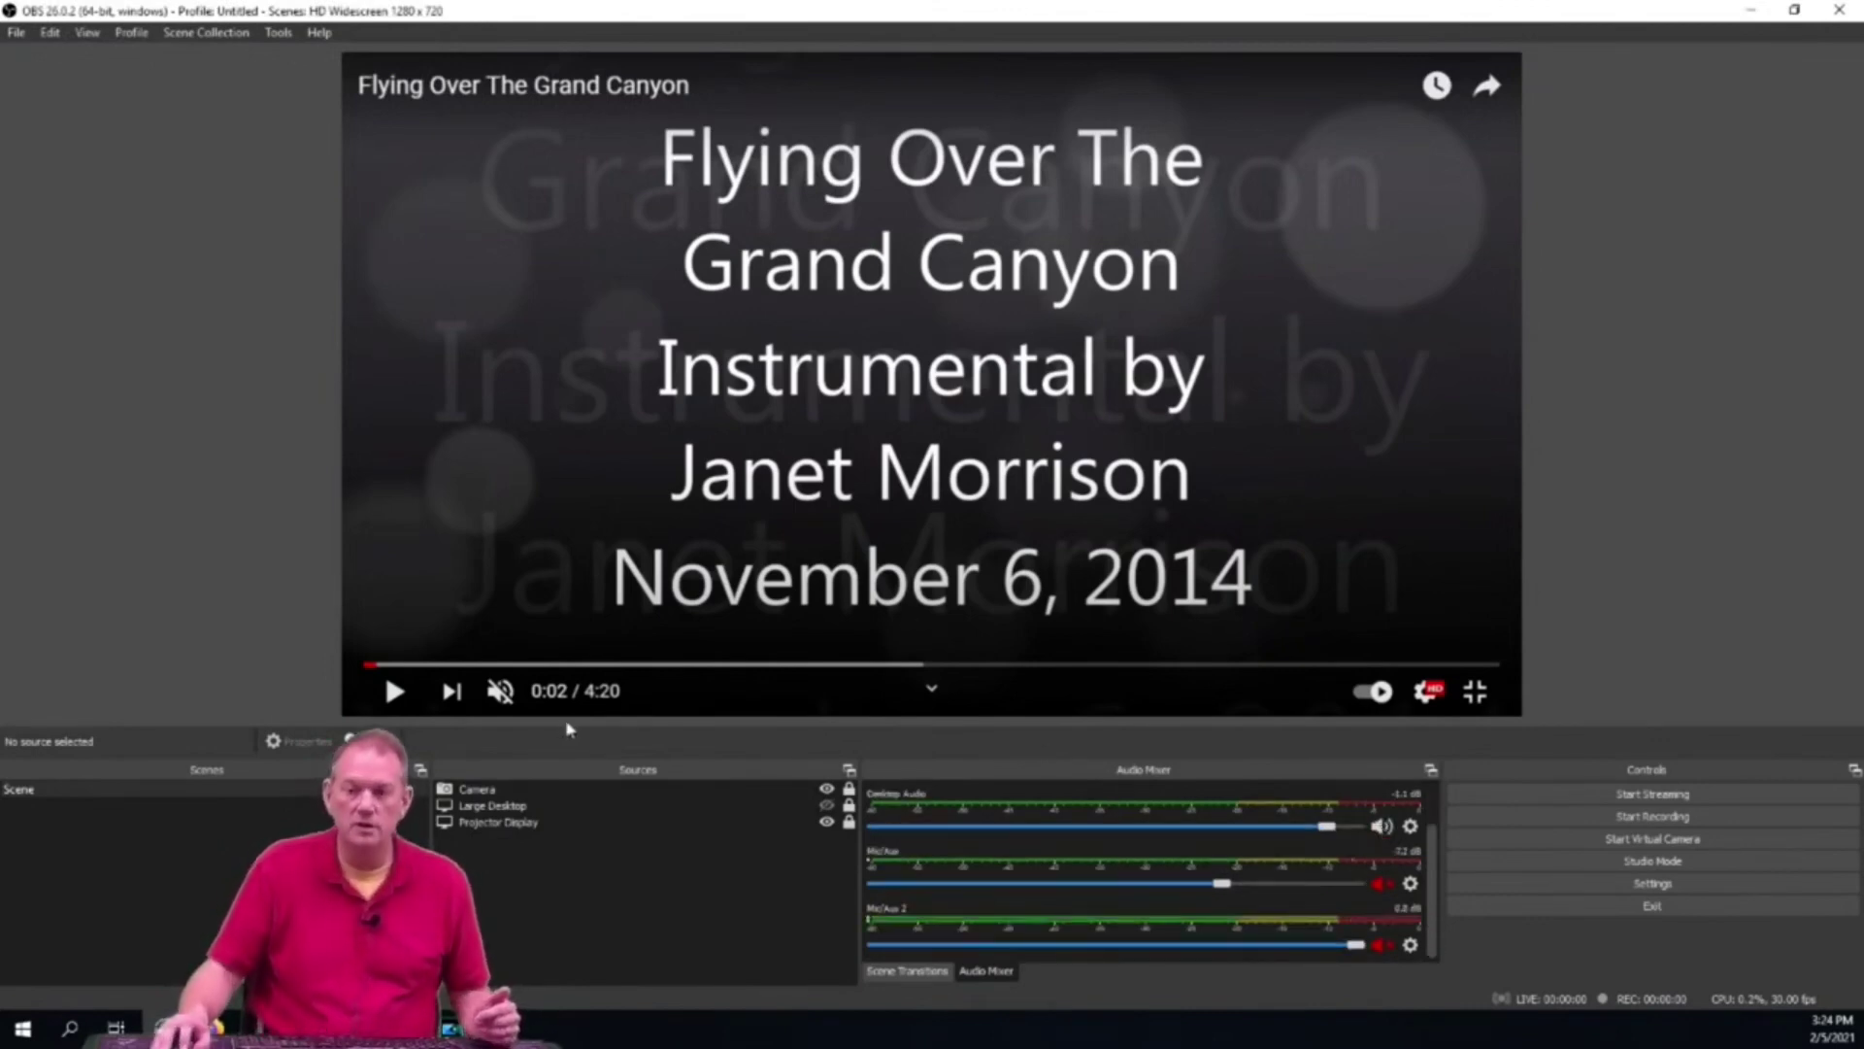
pyautogui.click(1382, 829)
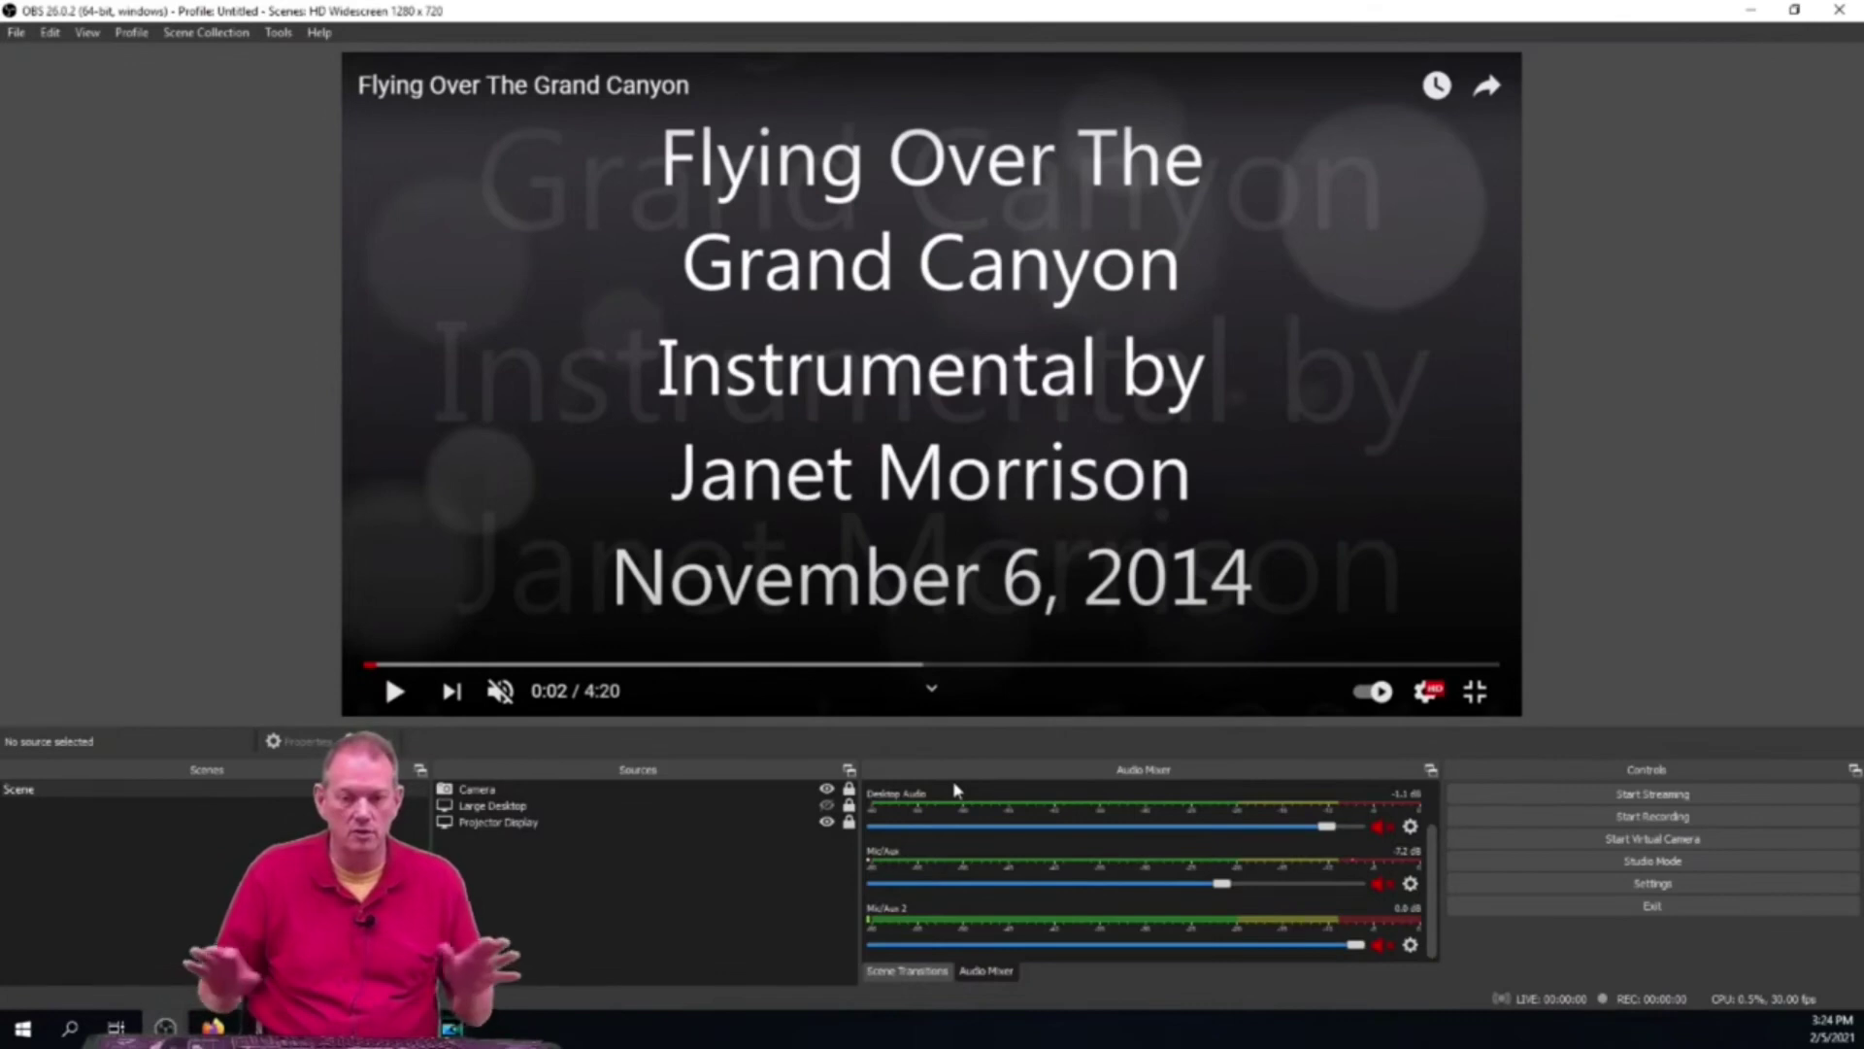
# - Play the full-screen Grand Canyon video and start recording it in OBS
pyautogui.click(392, 691)
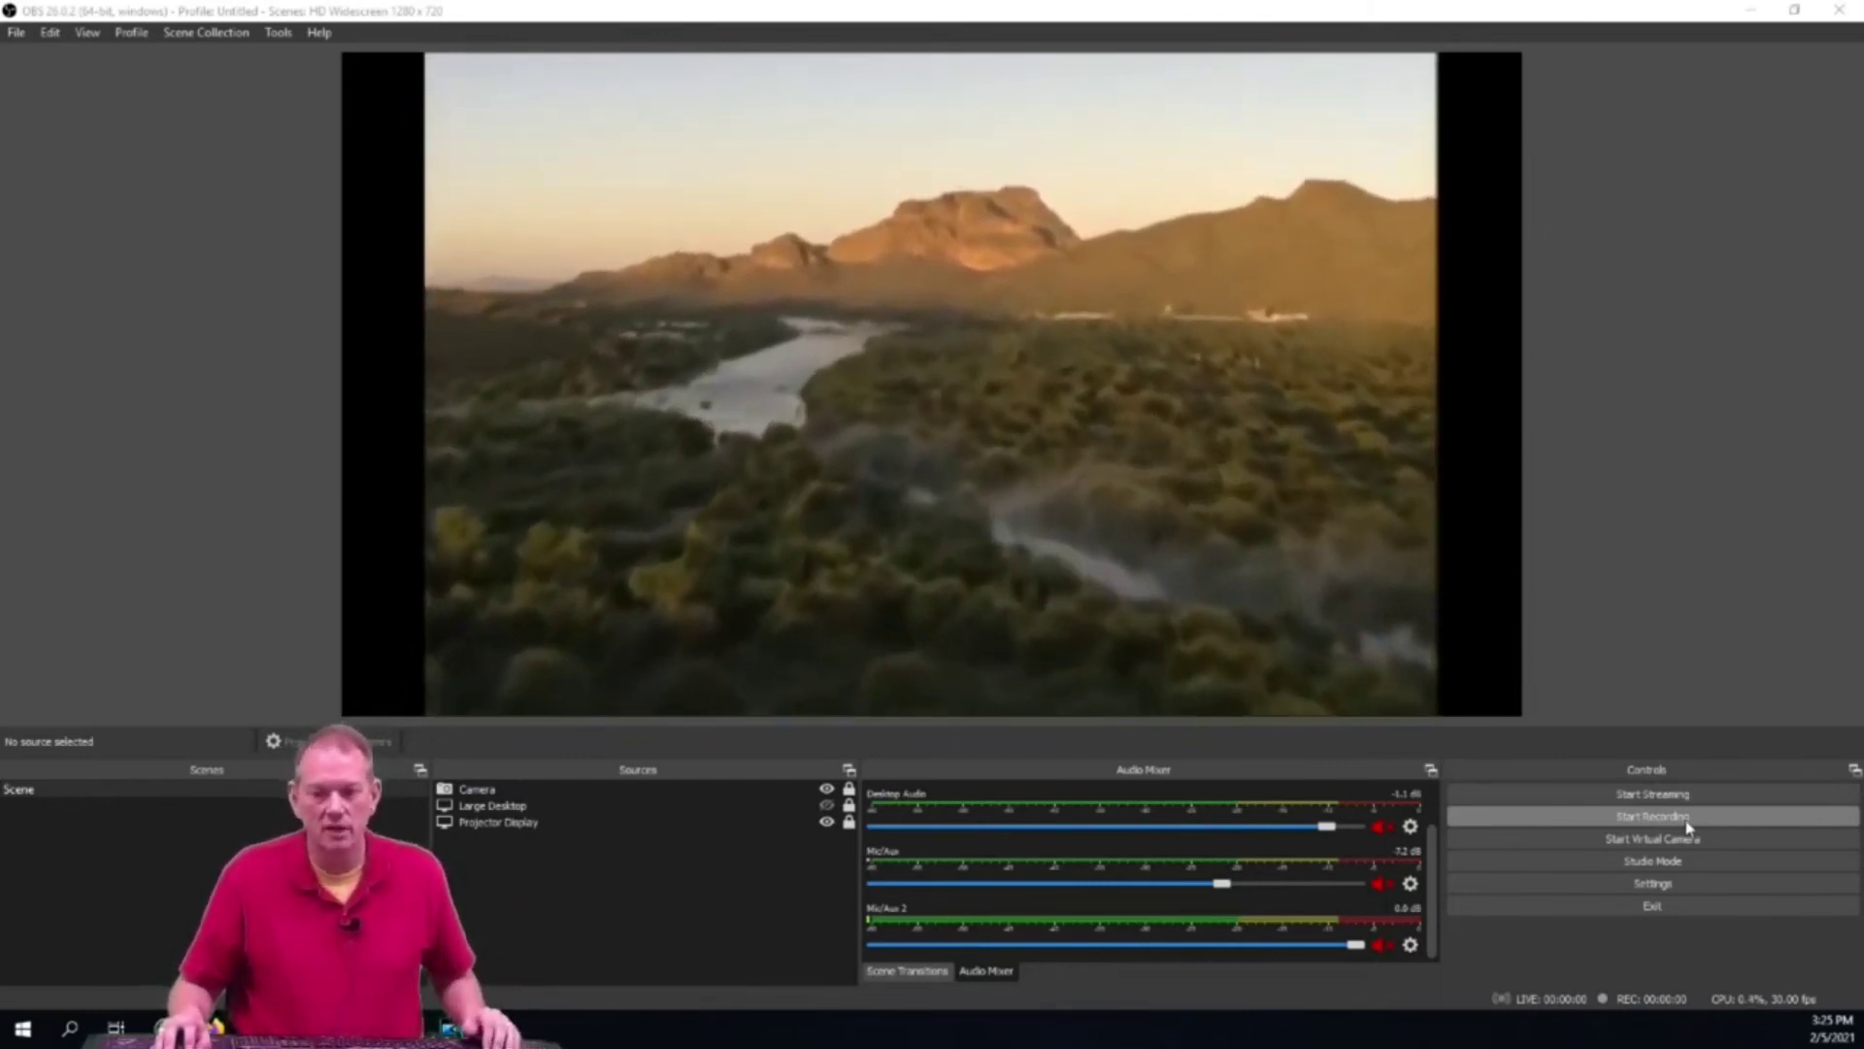
pyautogui.click(1687, 827)
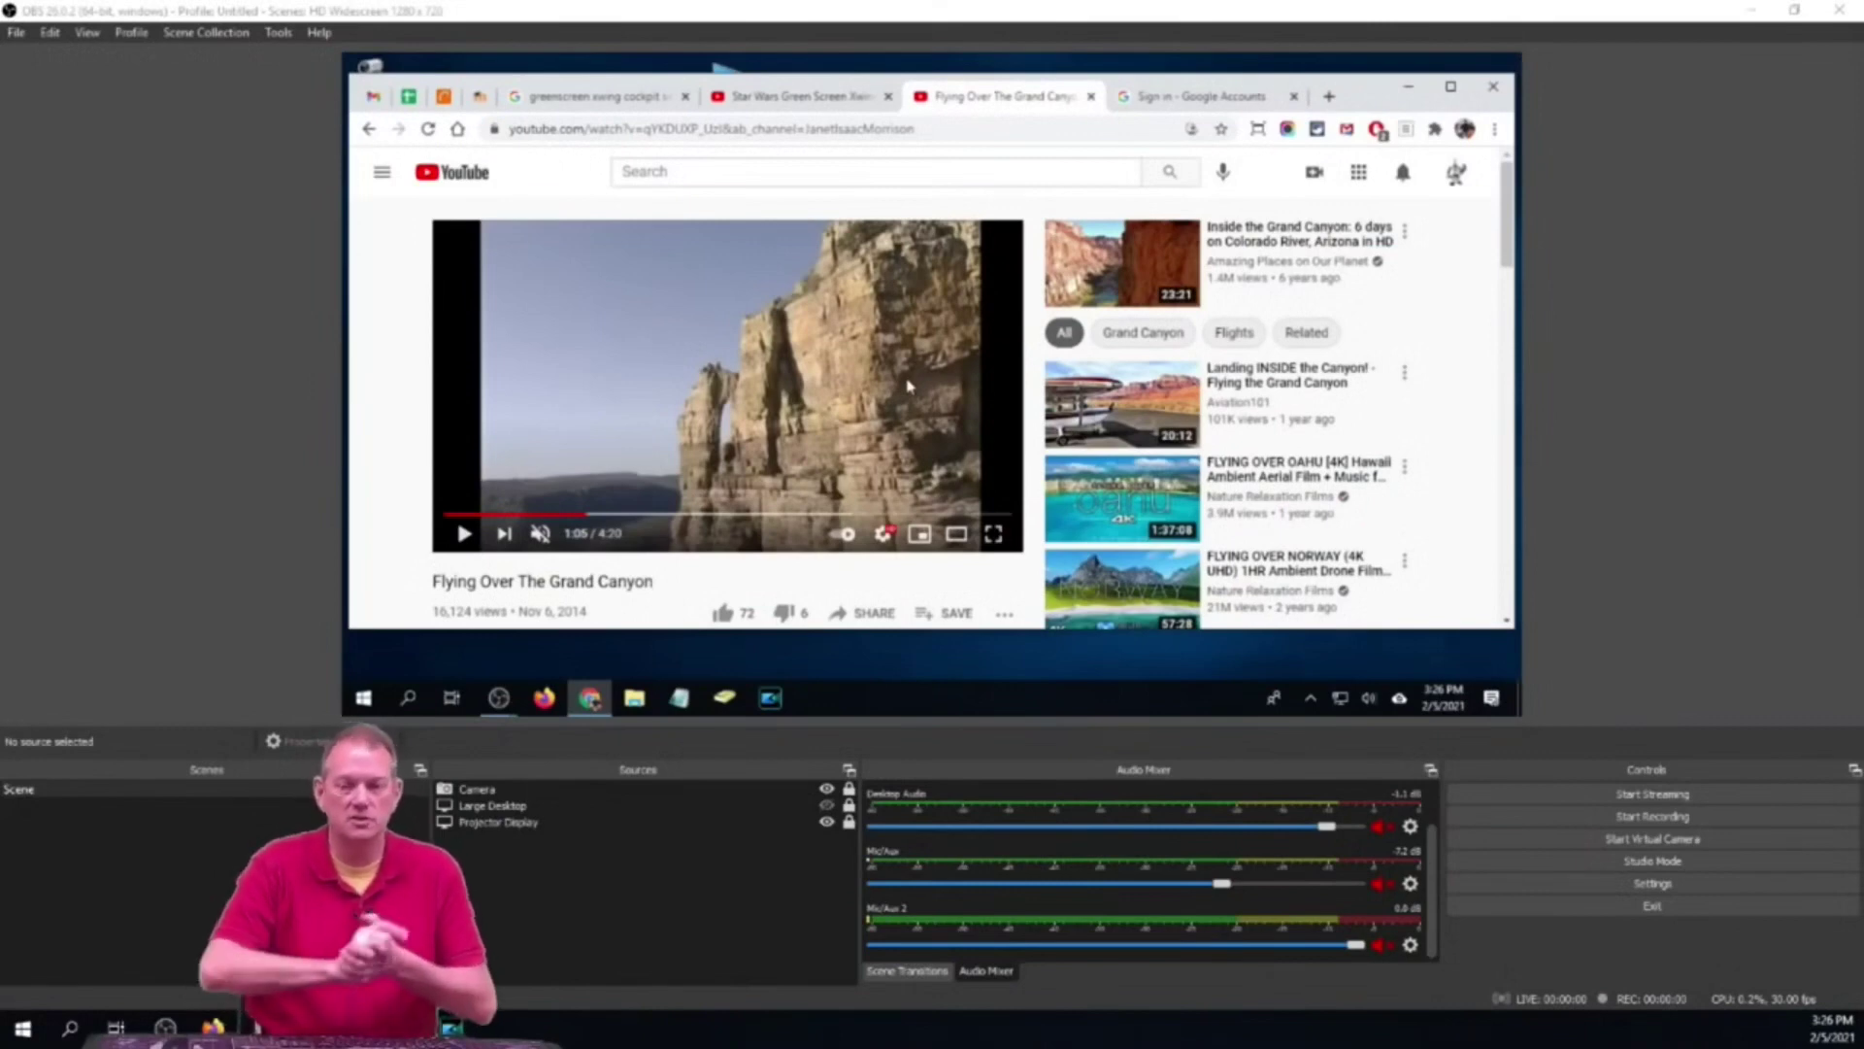
# - Look at the Star Wars Green Screen Xwing Cockpit video and the Google results for greenscreen xwing cockpit limited to youtube.com
pyautogui.click(788, 98)
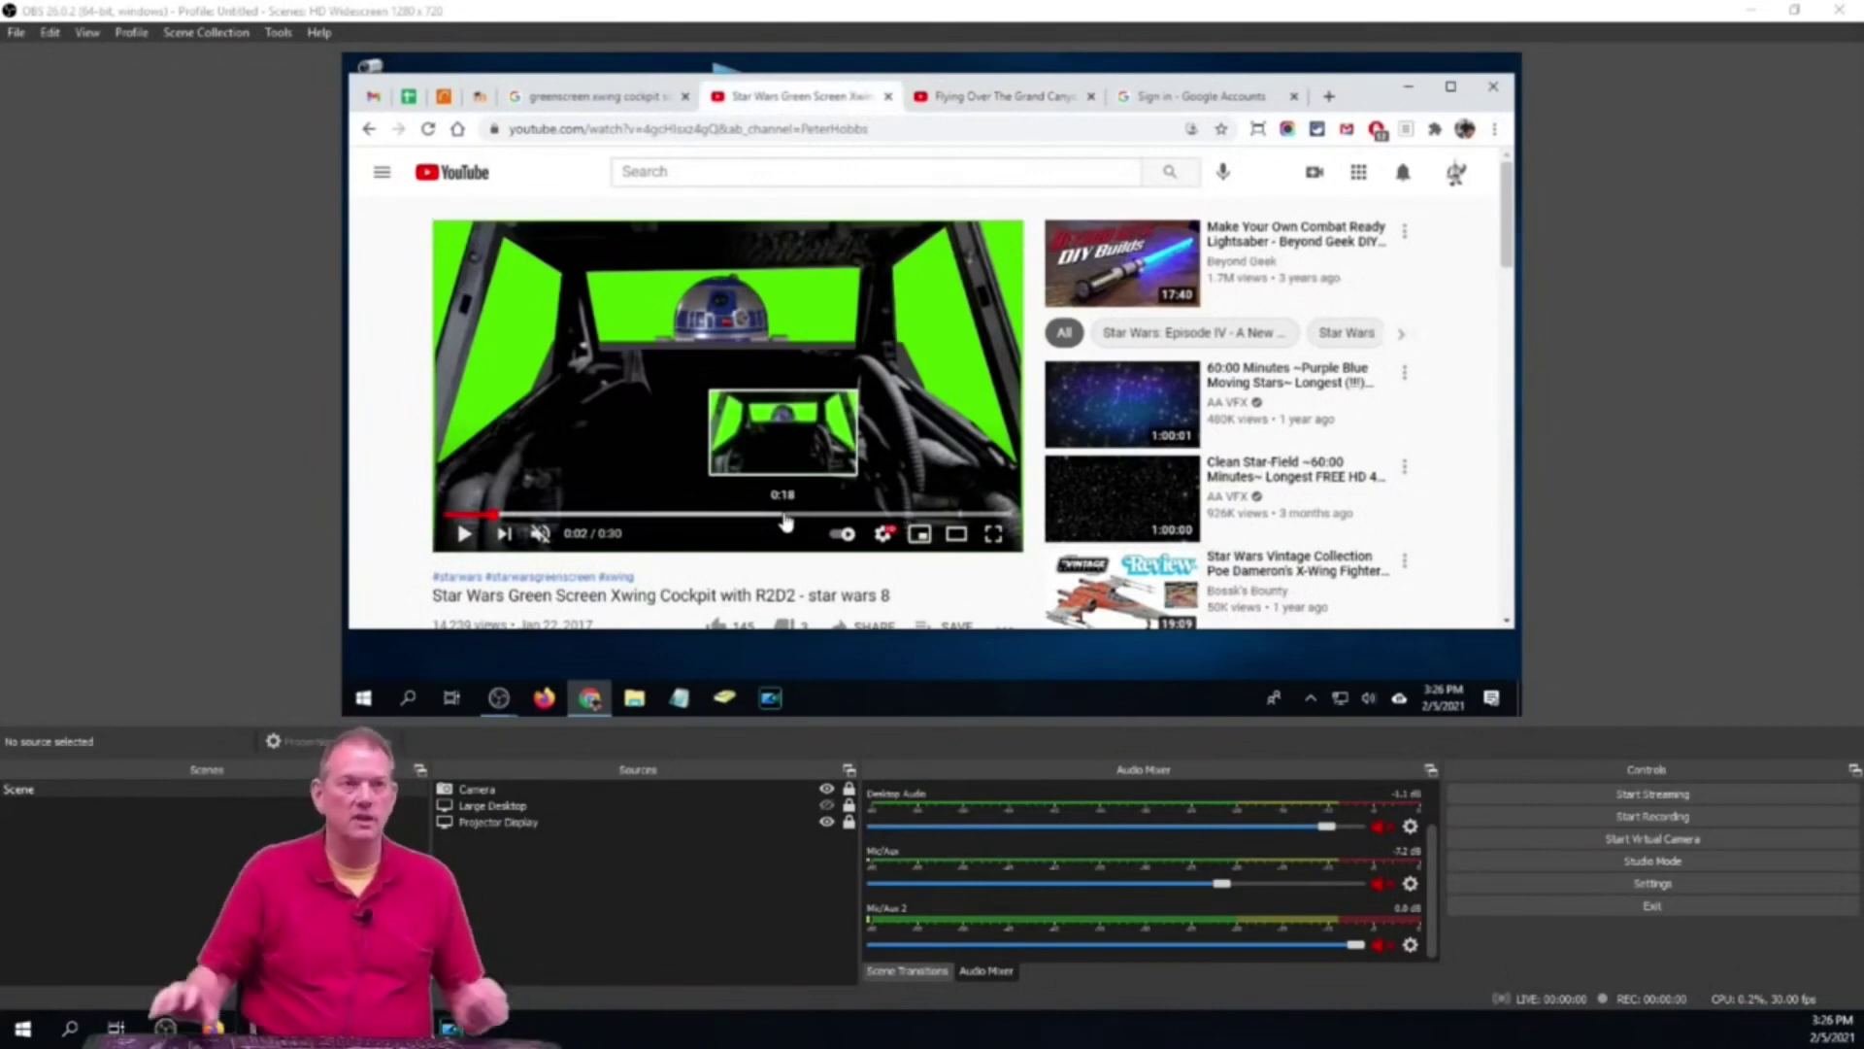
pyautogui.click(611, 98)
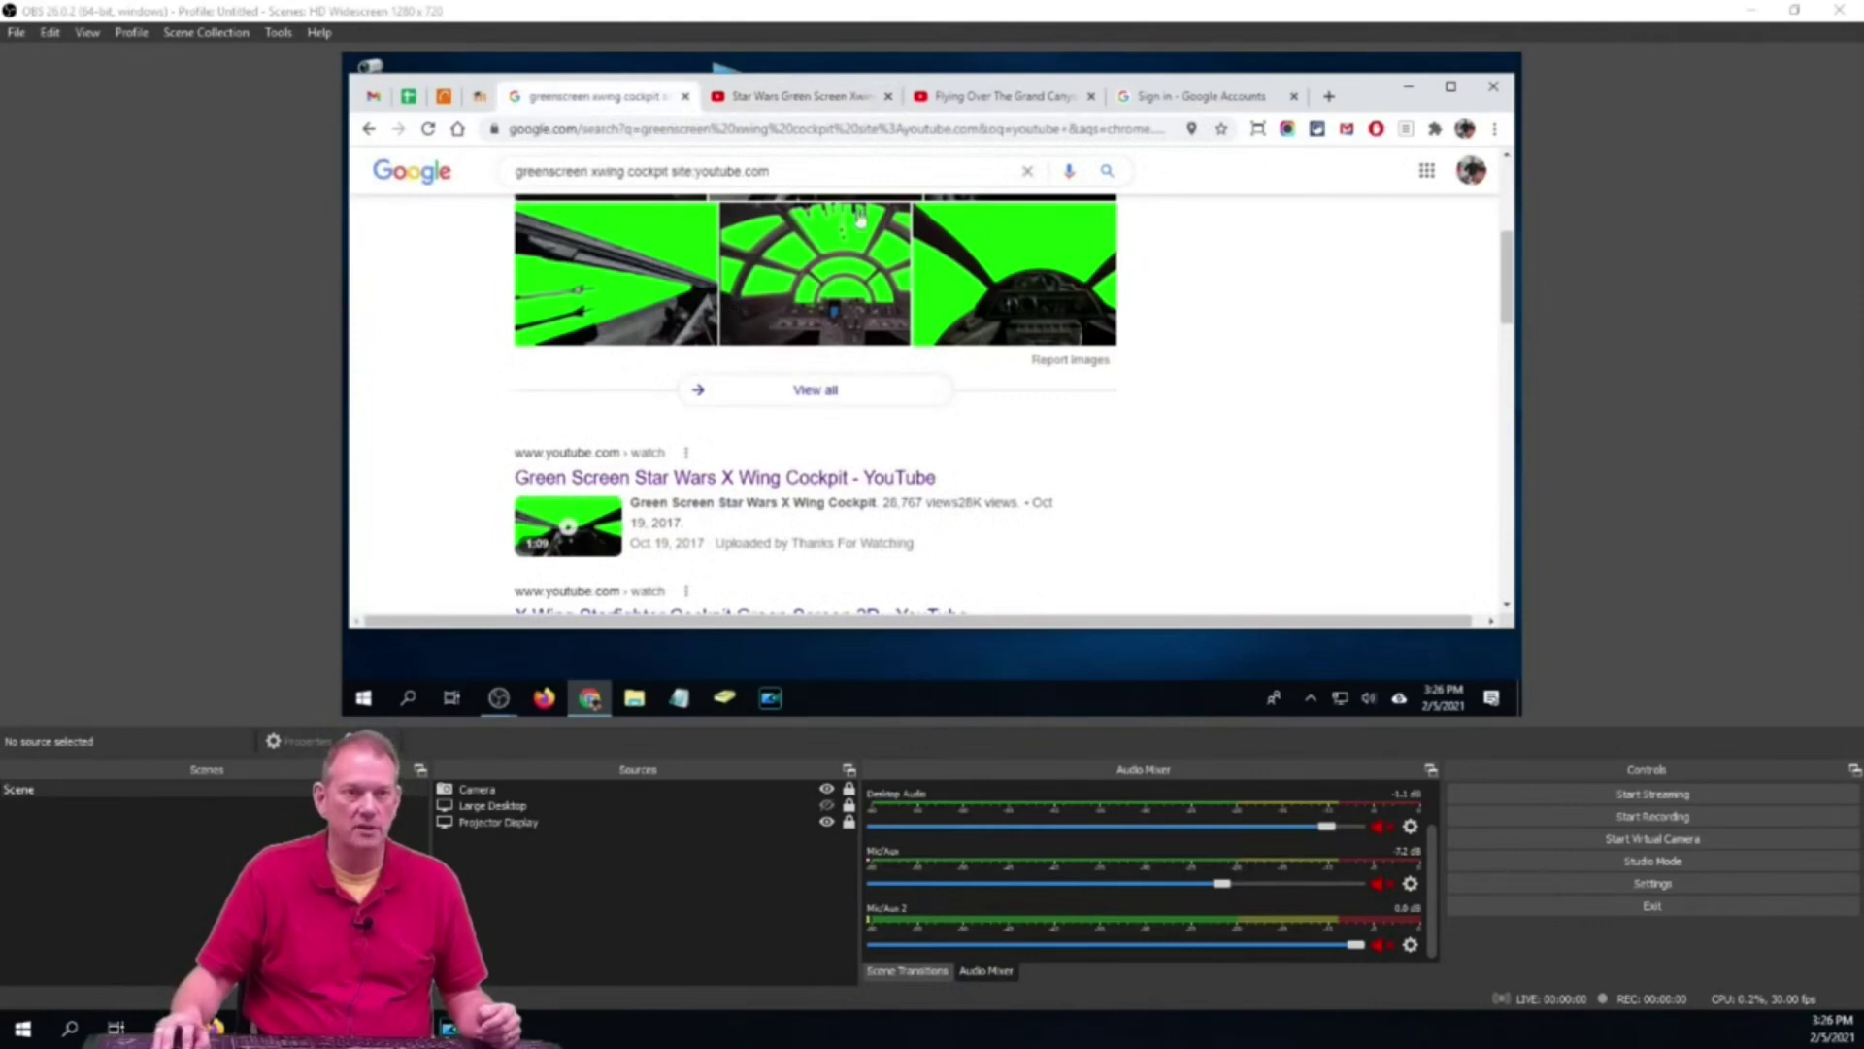
# - Show the Star Wars Green Screen Xwing Cockpit video full screen, choose its playback quality and rewind it to 0:00
pyautogui.click(795, 89)
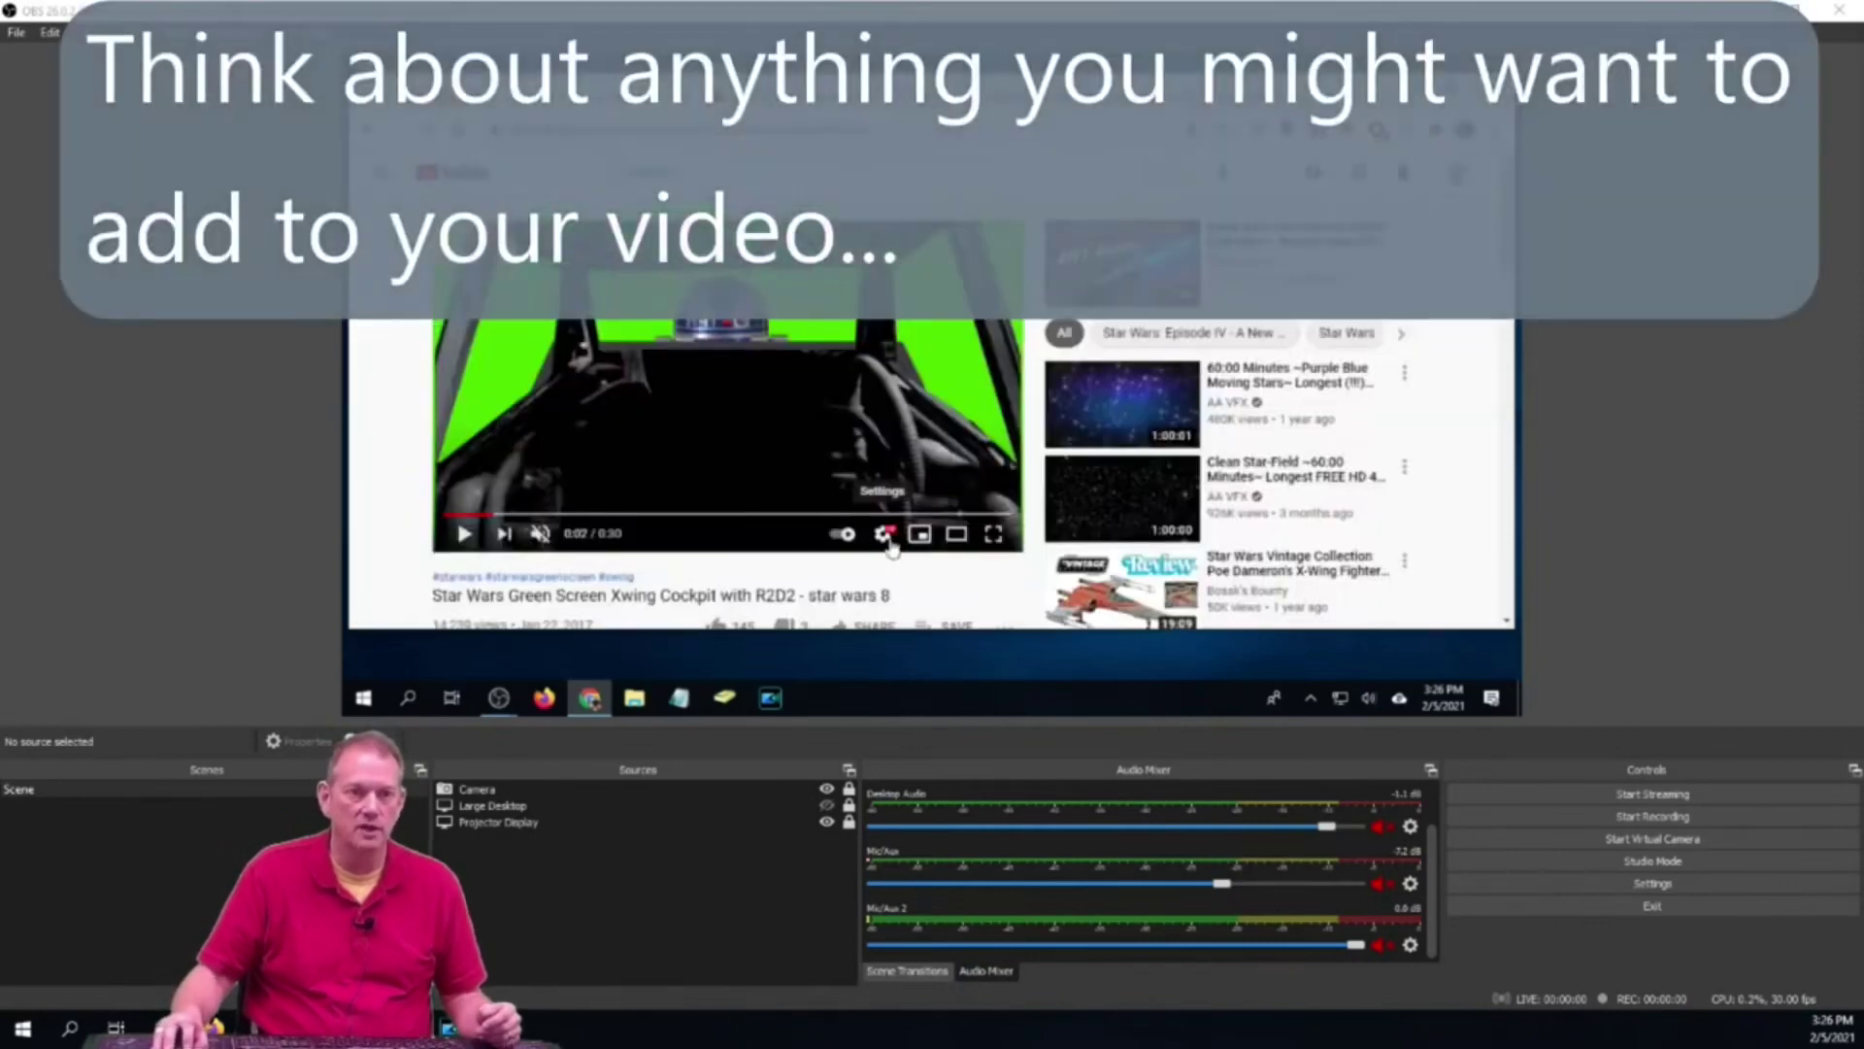
pyautogui.click(993, 533)
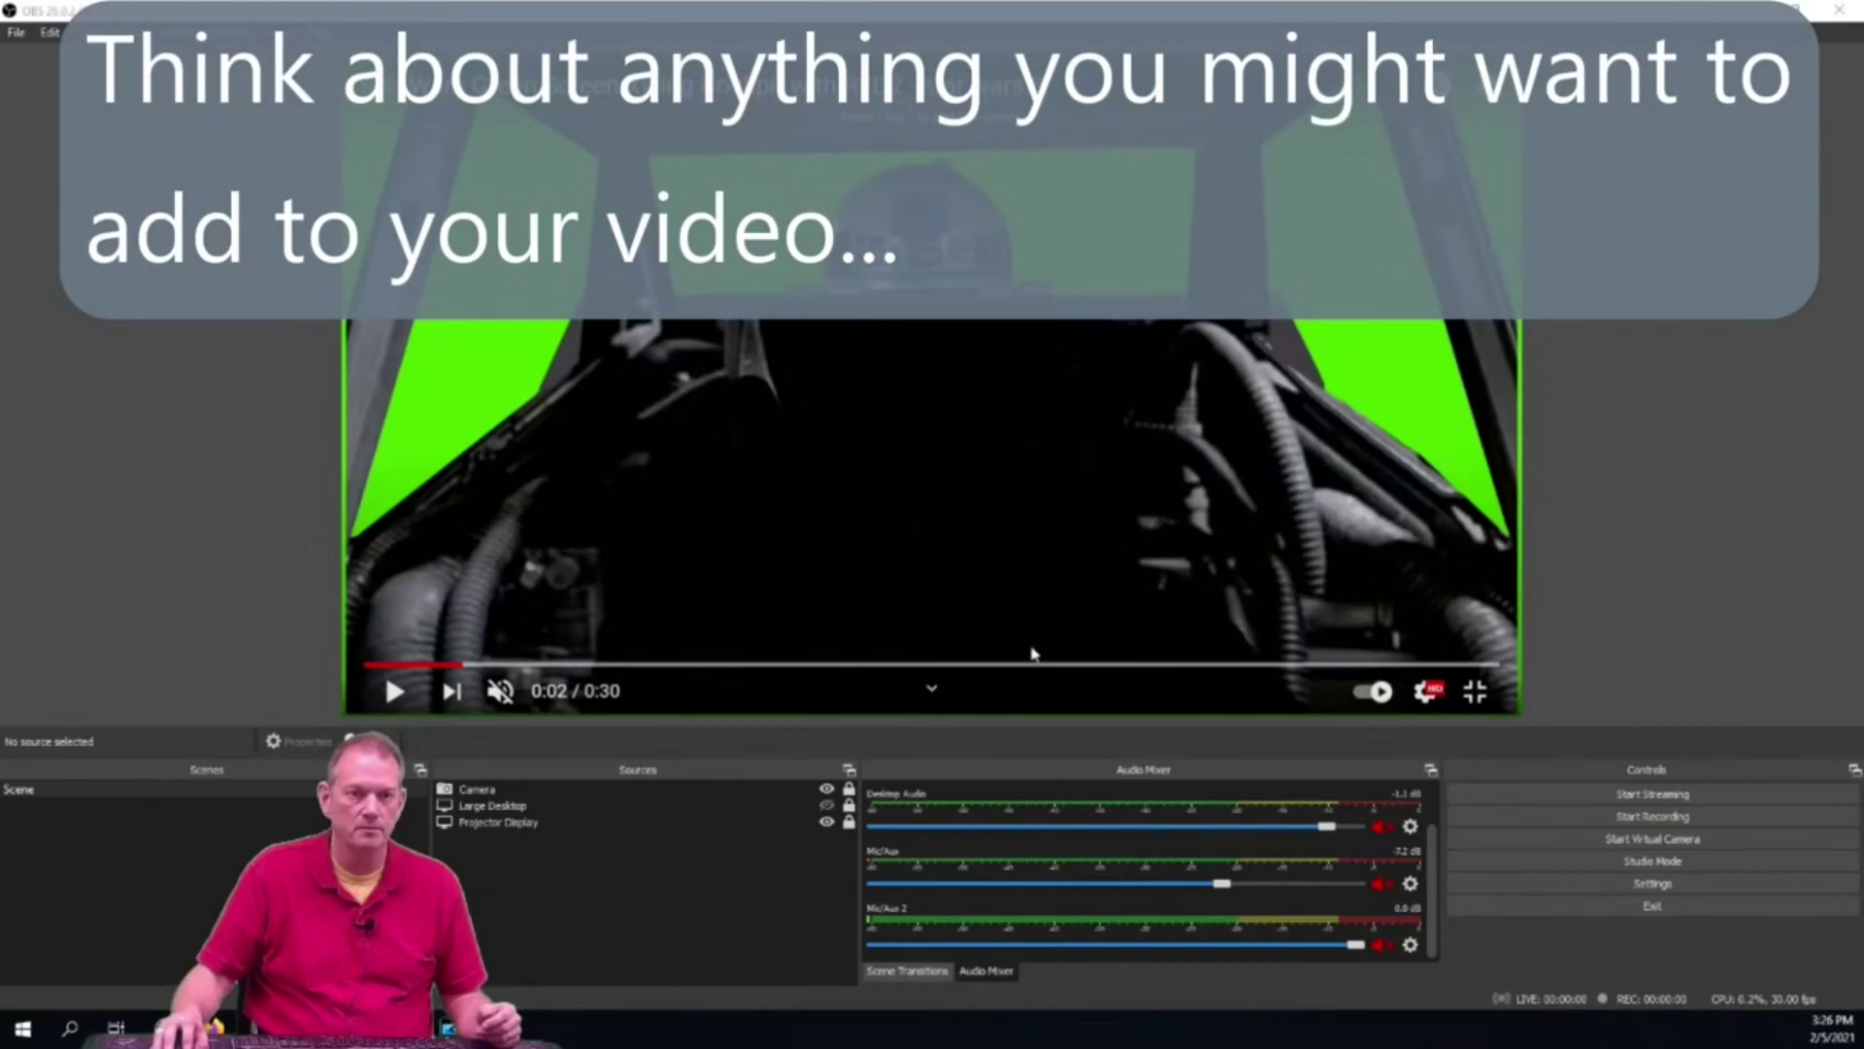
pyautogui.click(1424, 688)
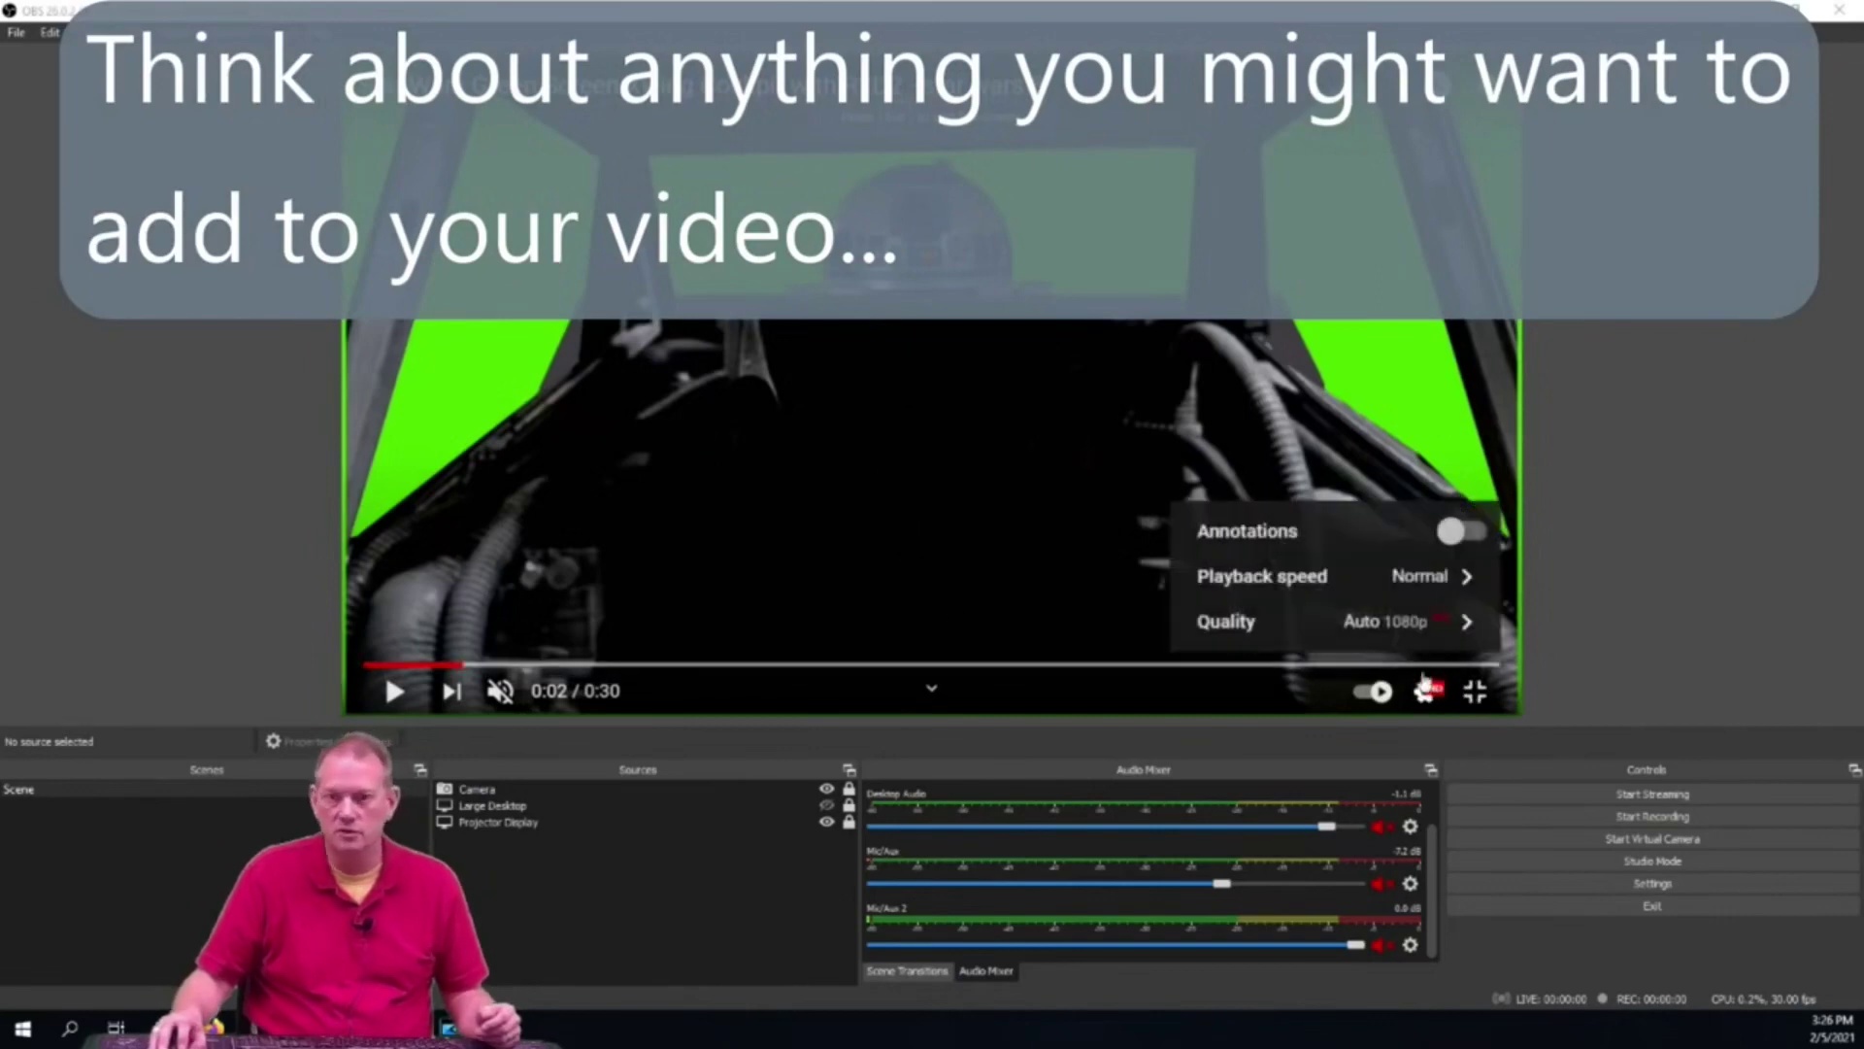
pyautogui.click(1405, 620)
pyautogui.click(1335, 347)
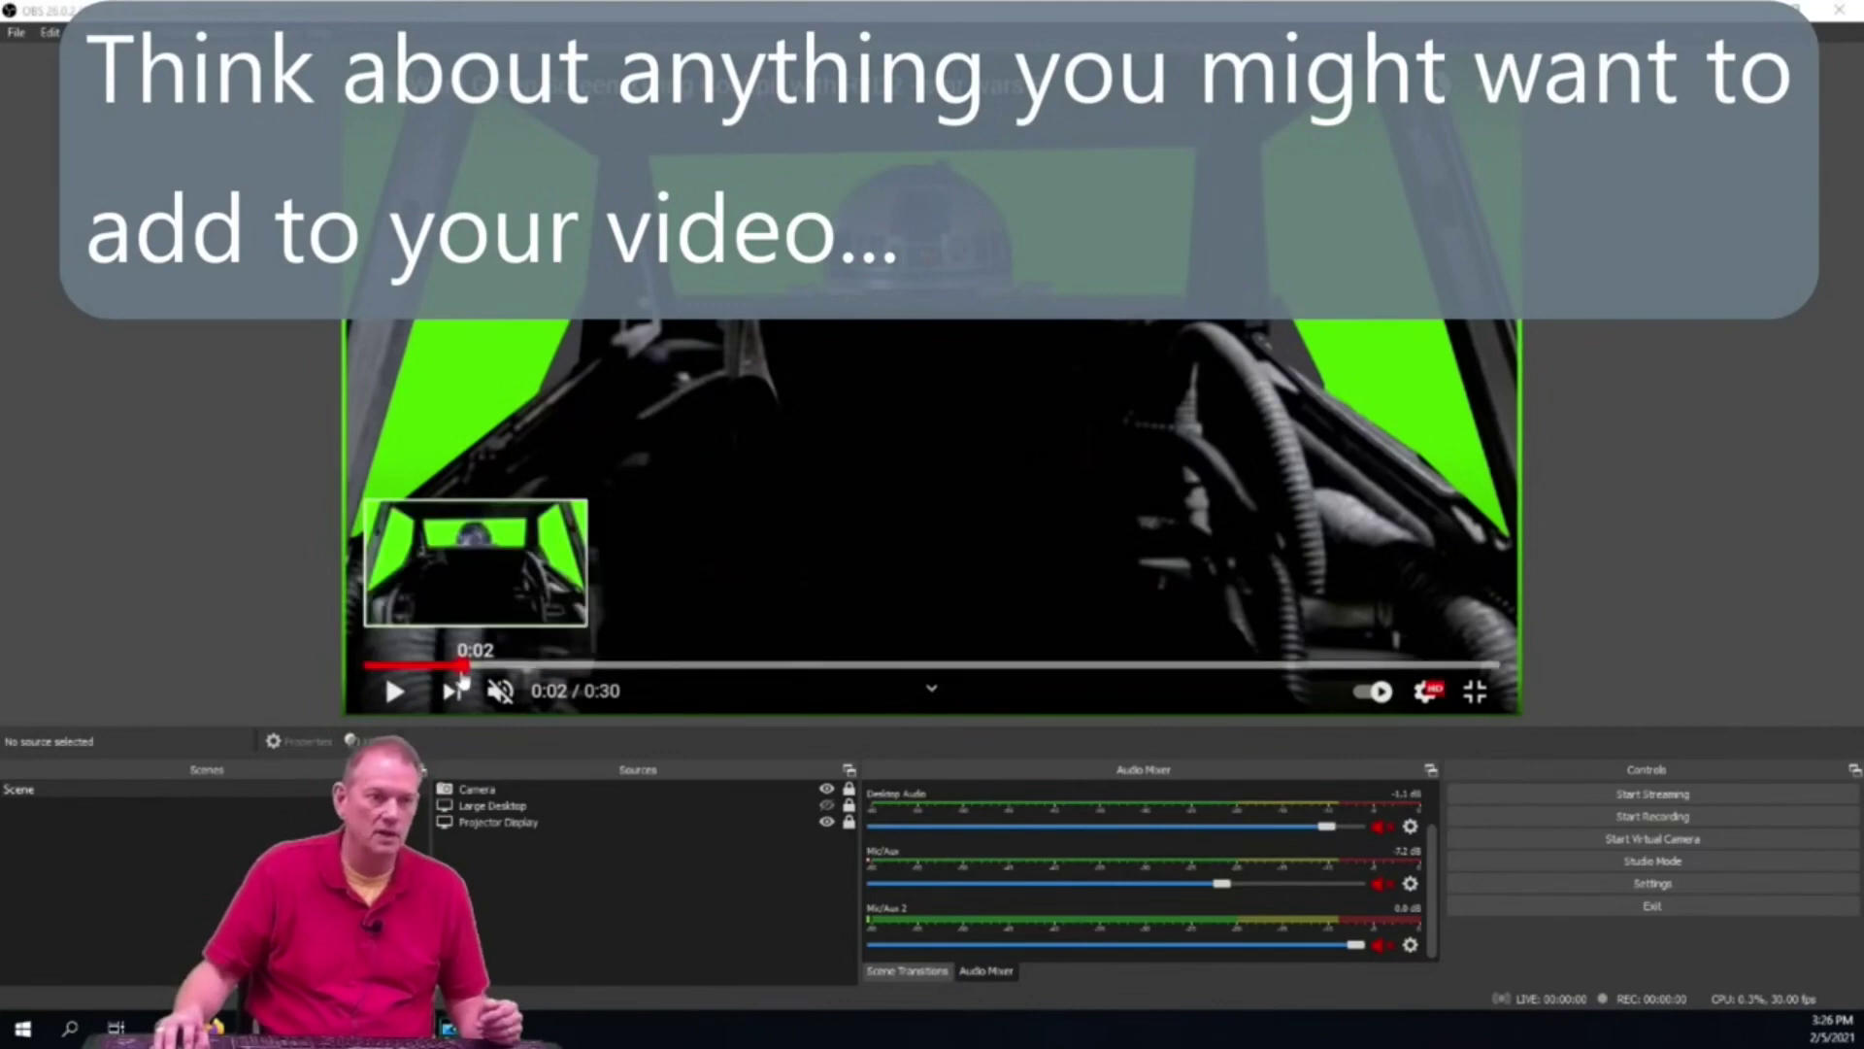
pyautogui.click(366, 666)
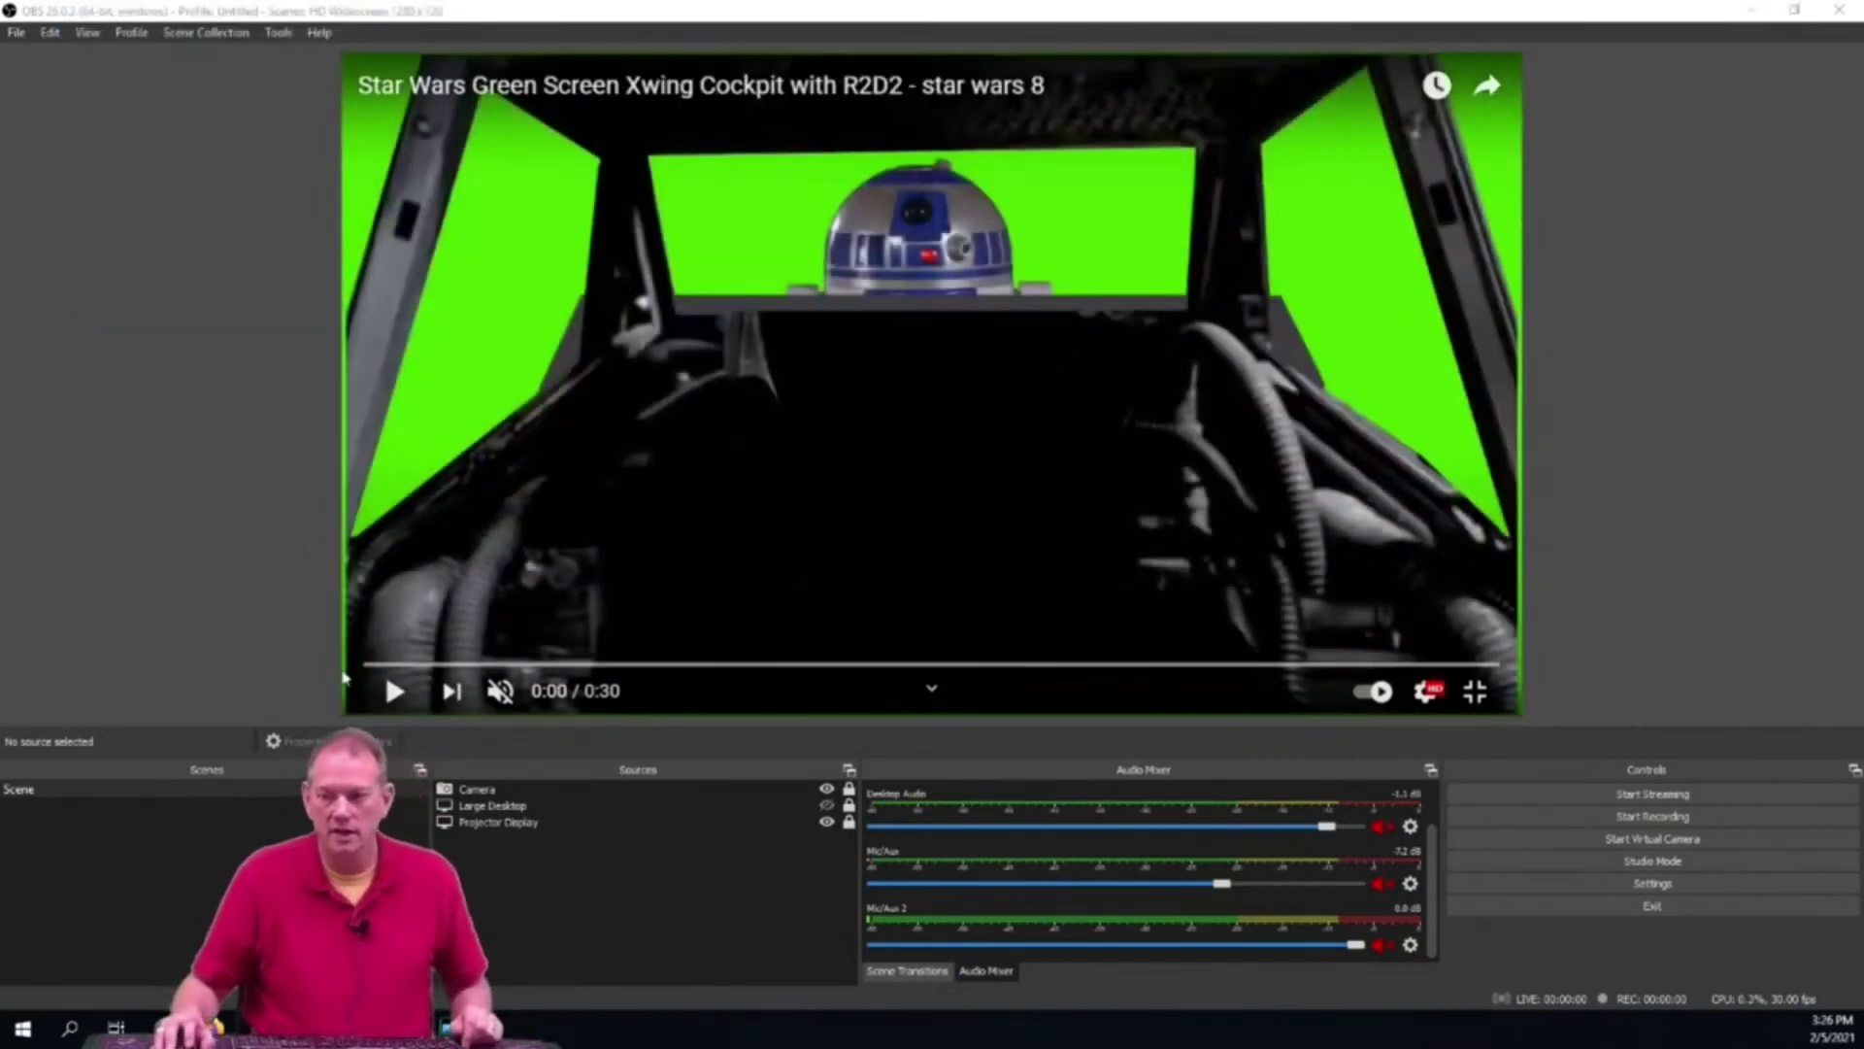
# - Play the full-screen X-wing cockpit video, record it in OBS and stop the recording
pyautogui.click(396, 695)
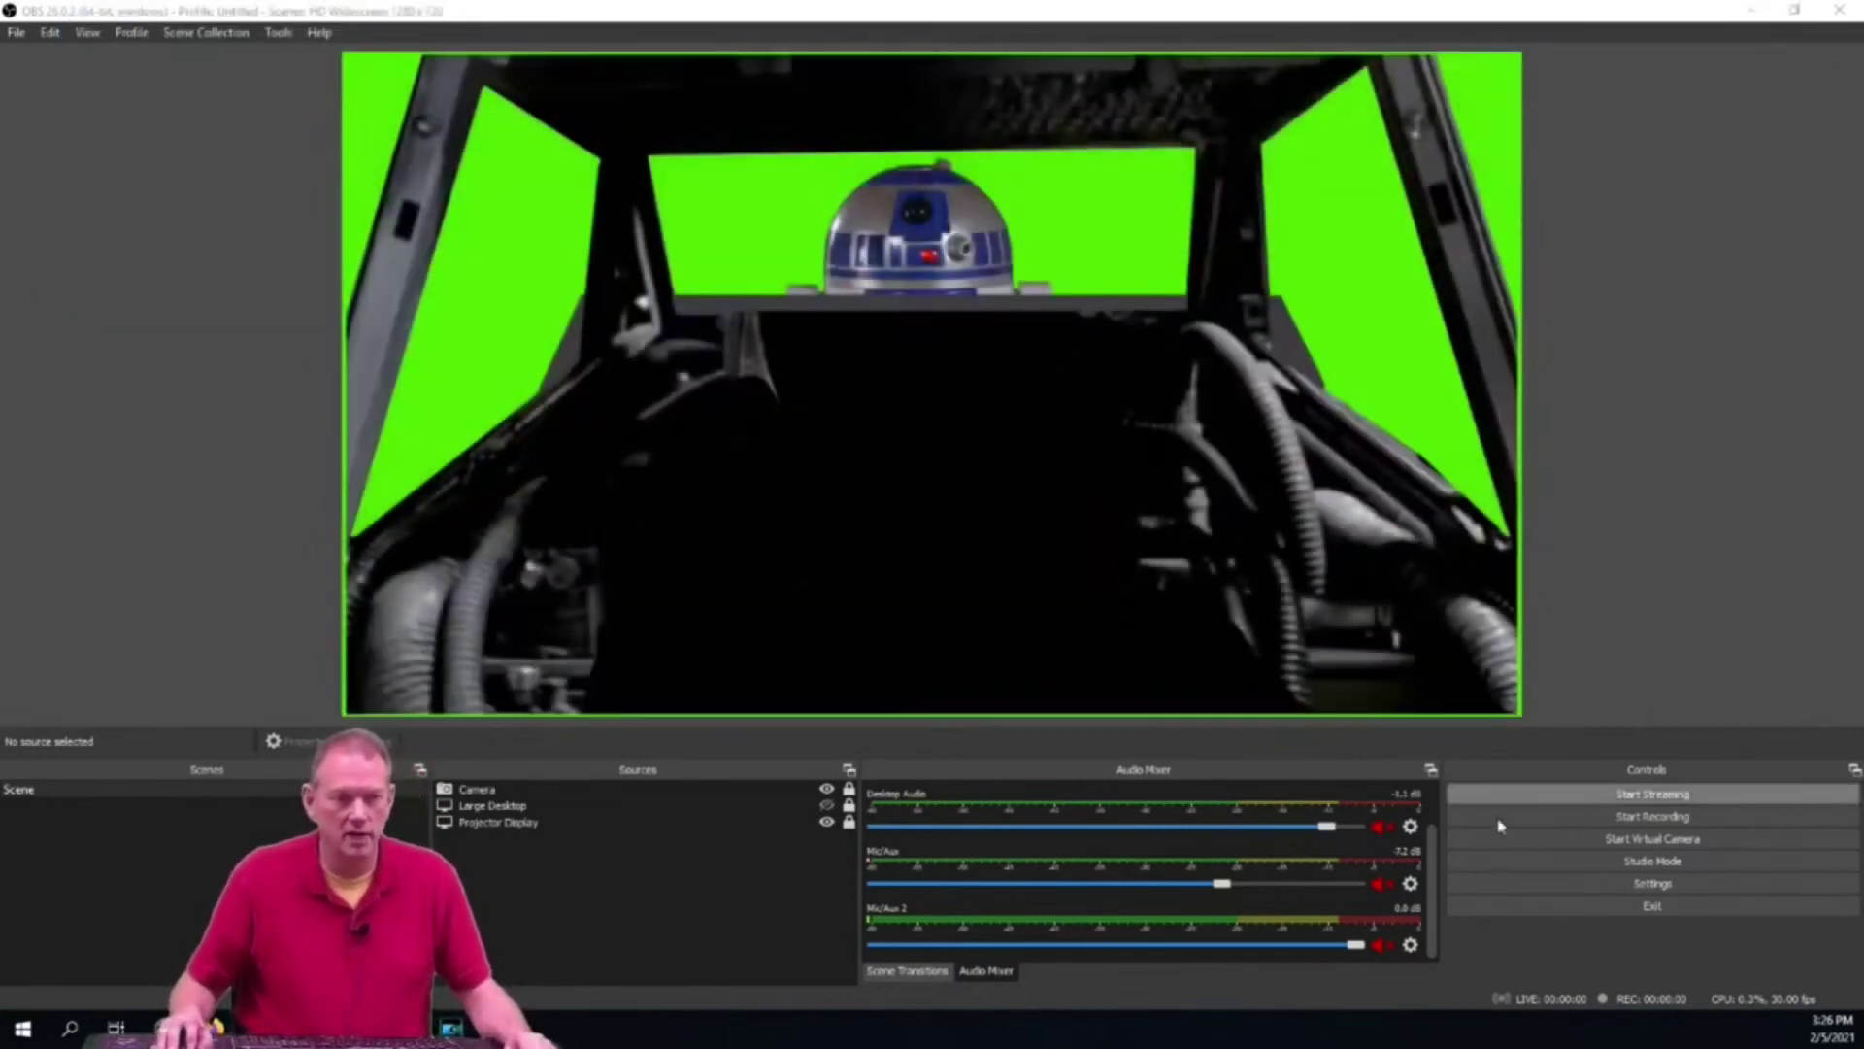
pyautogui.click(1718, 827)
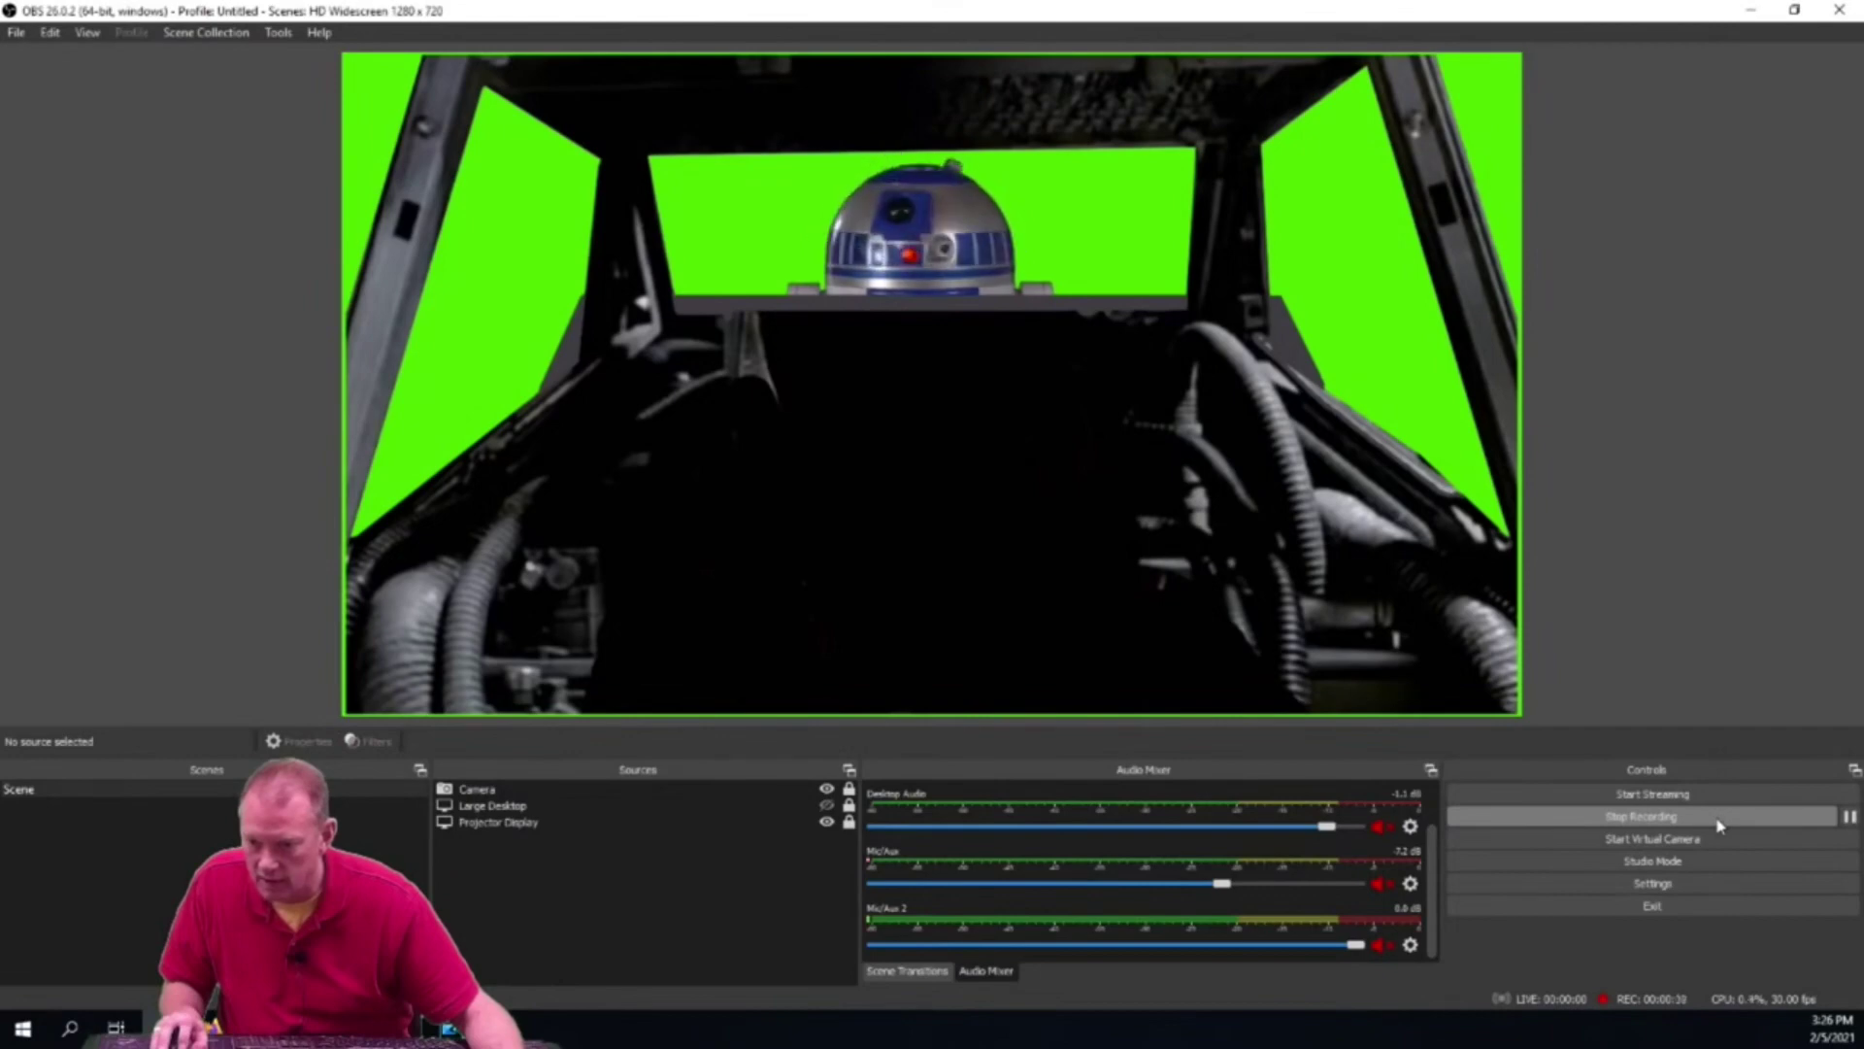
pyautogui.click(1717, 825)
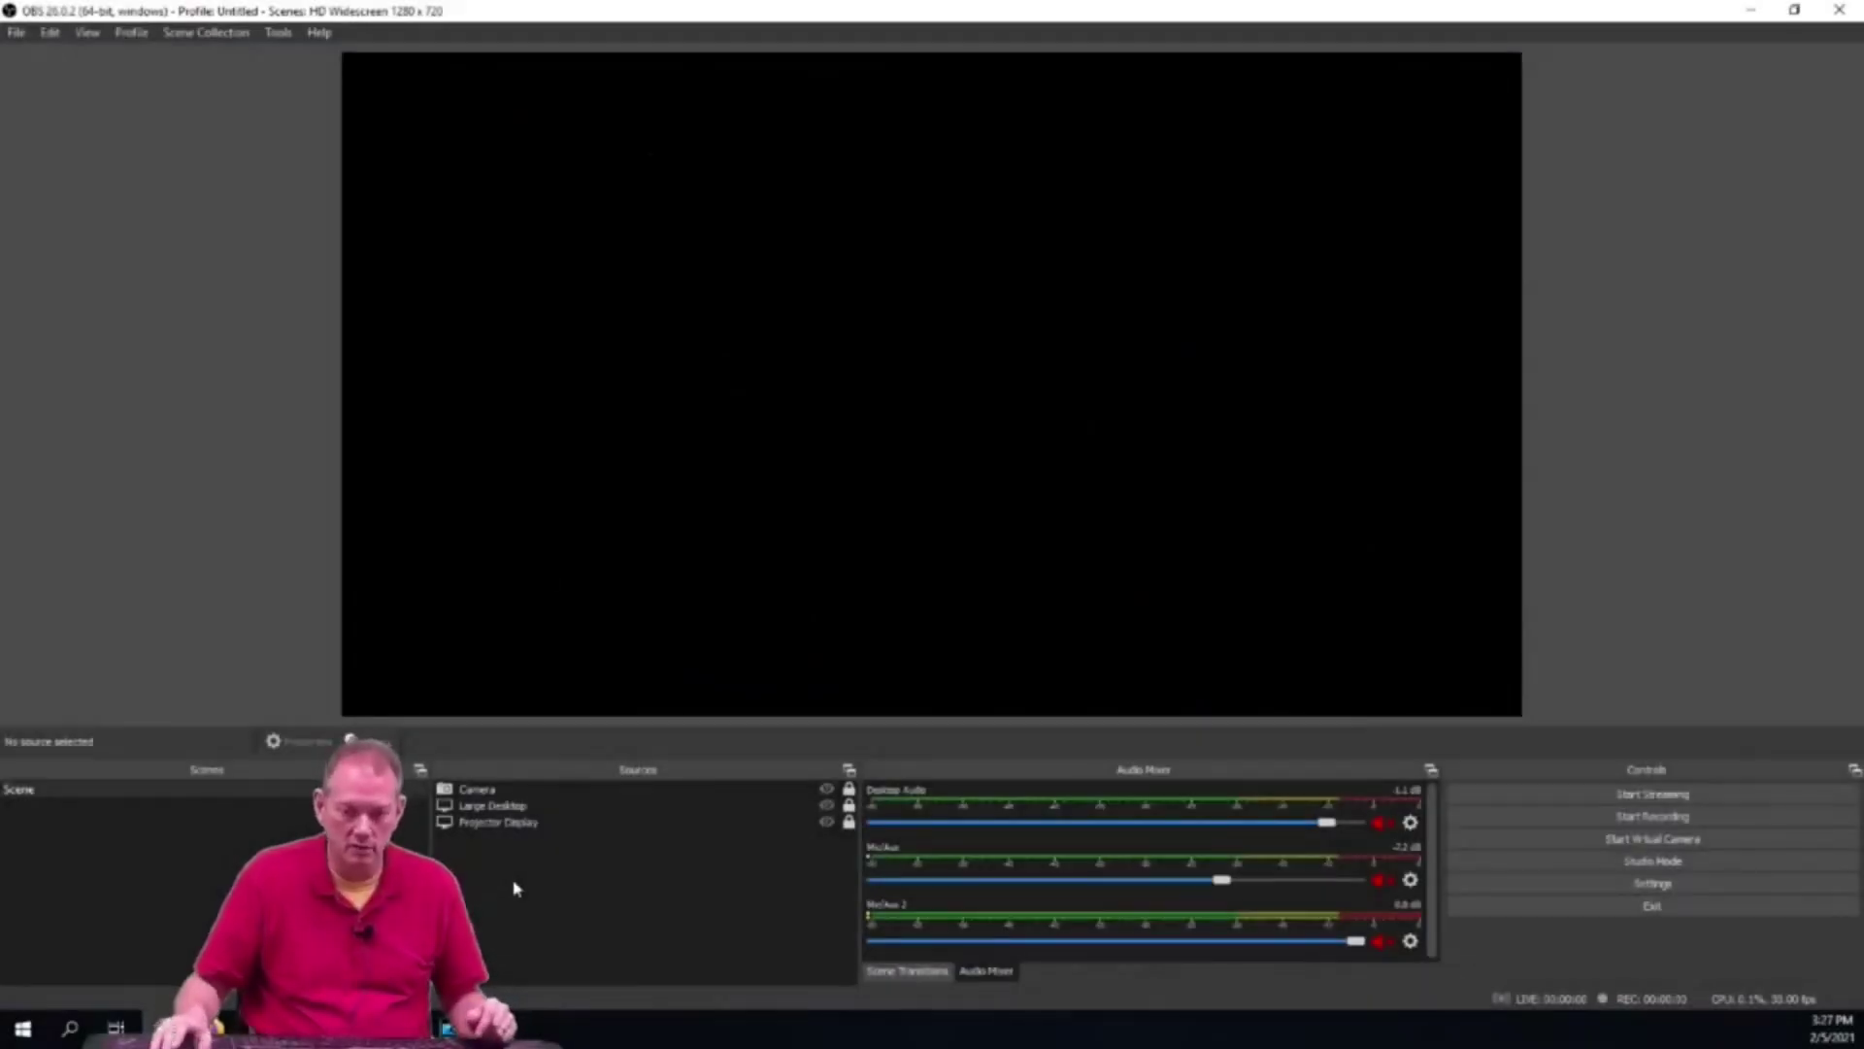
pyautogui.rightClick(513, 886)
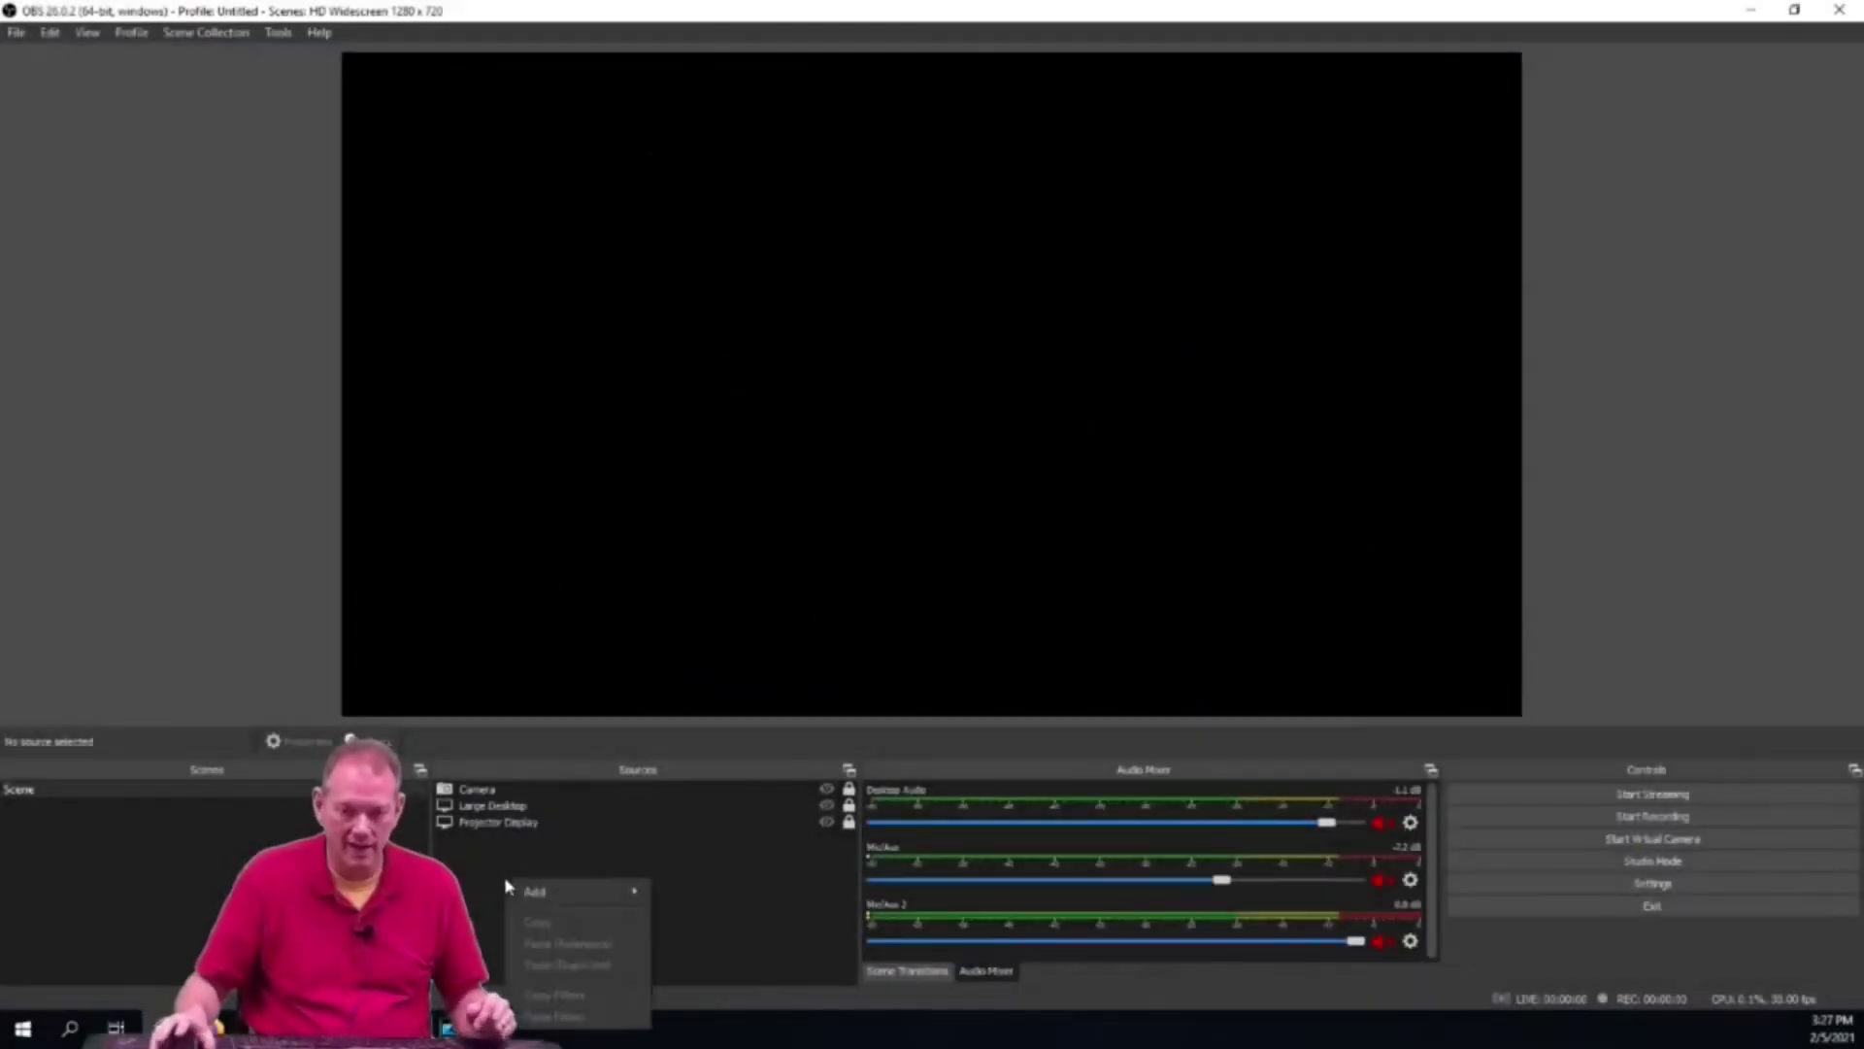
pyautogui.moveTo(539, 893)
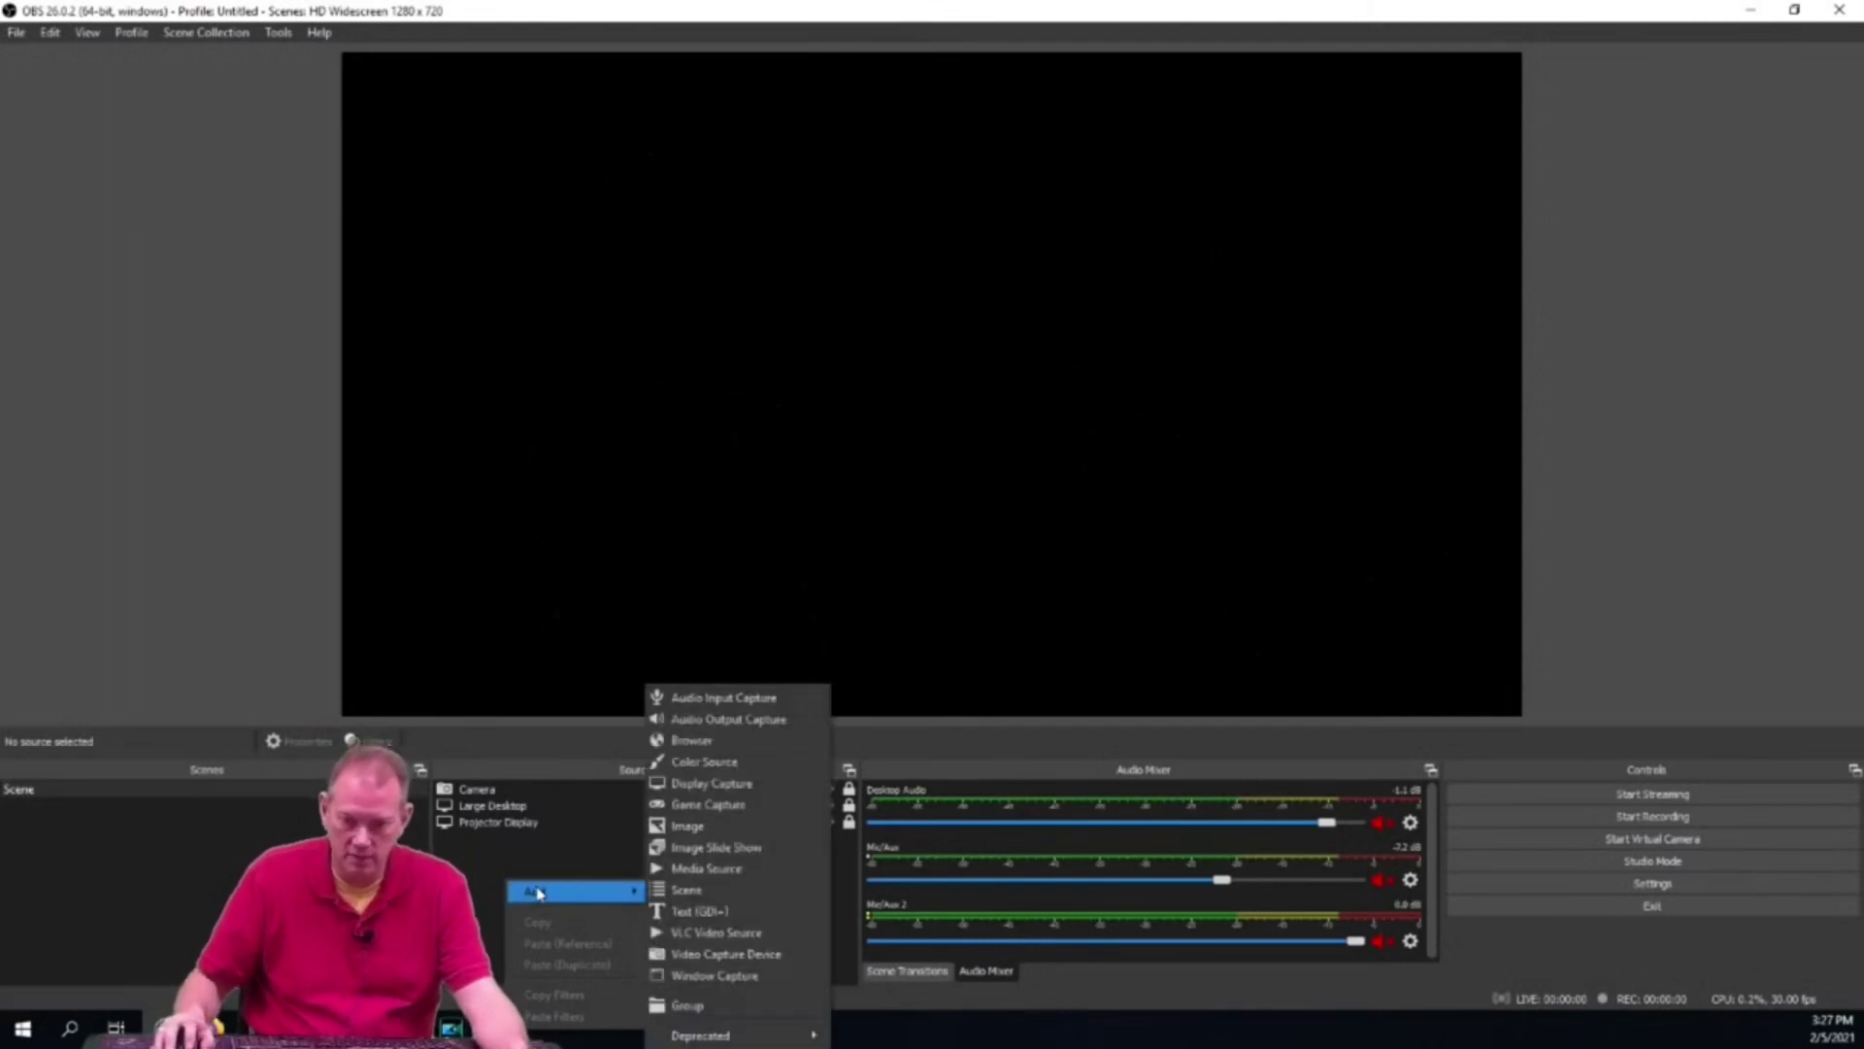
pyautogui.click(780, 869)
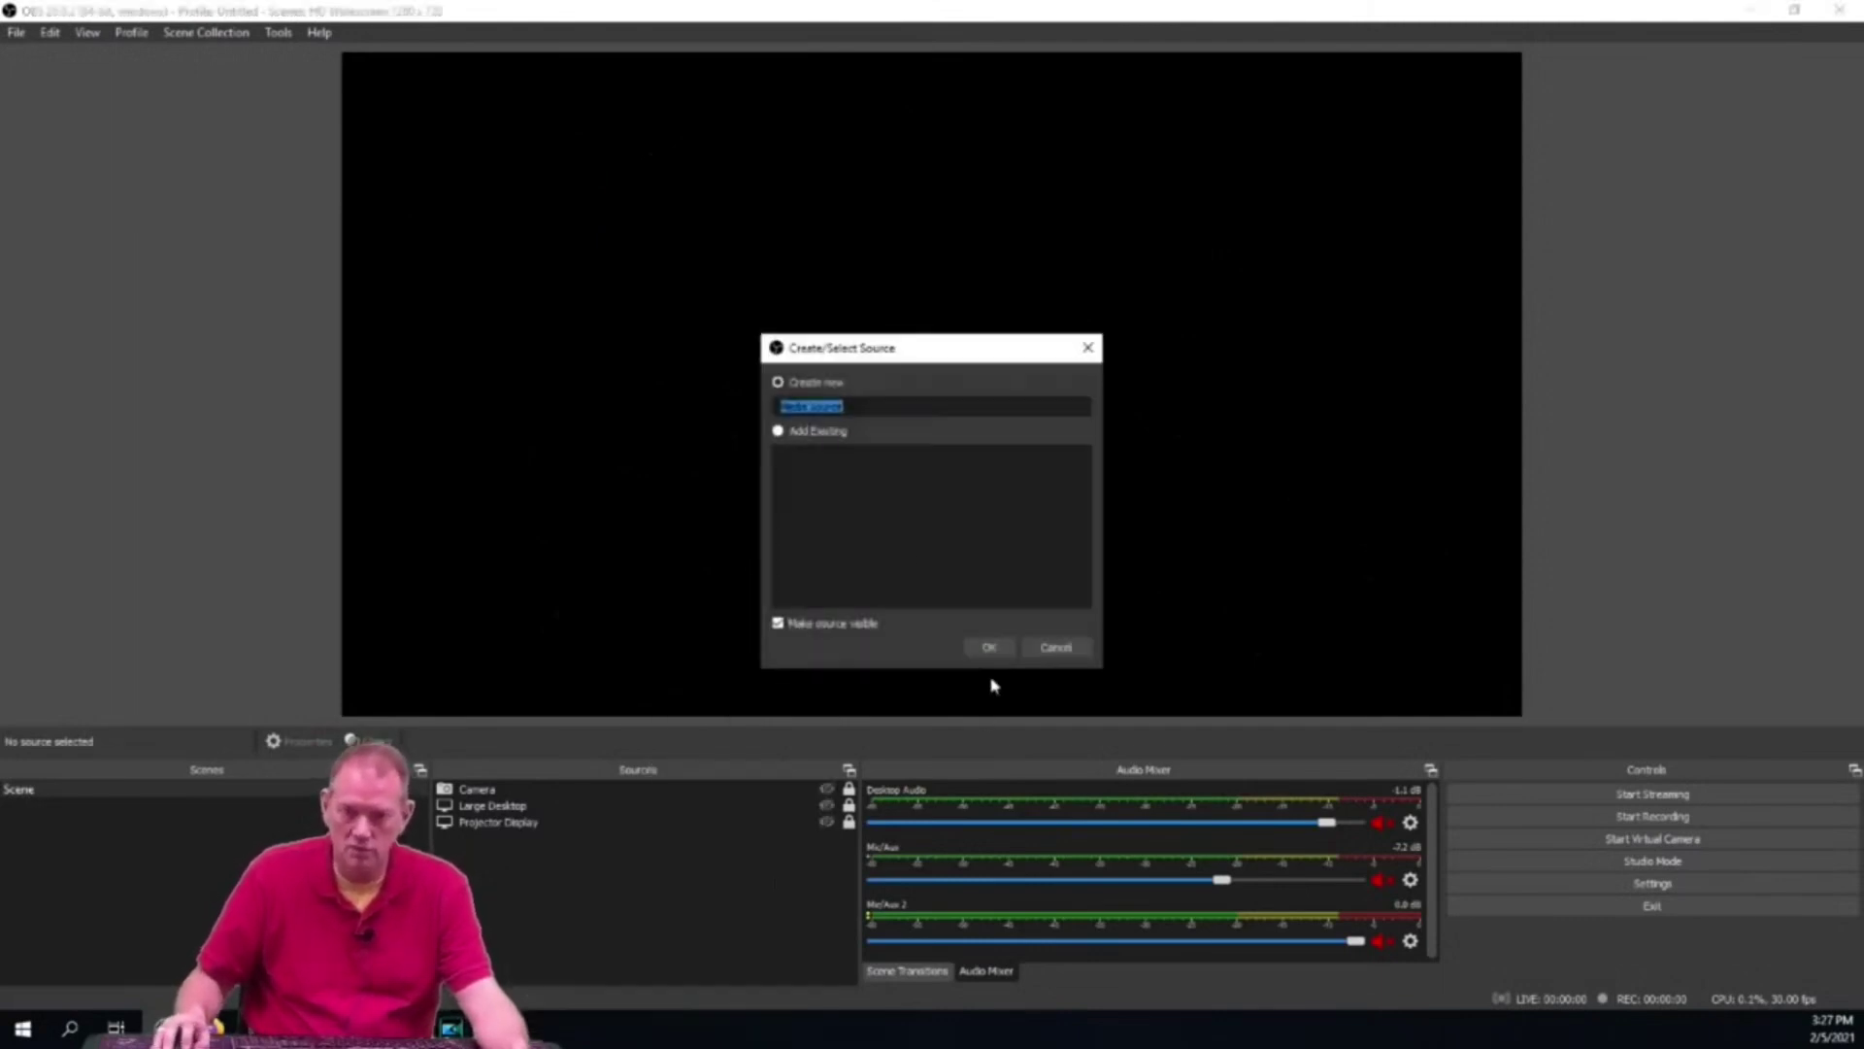
pyautogui.click(988, 647)
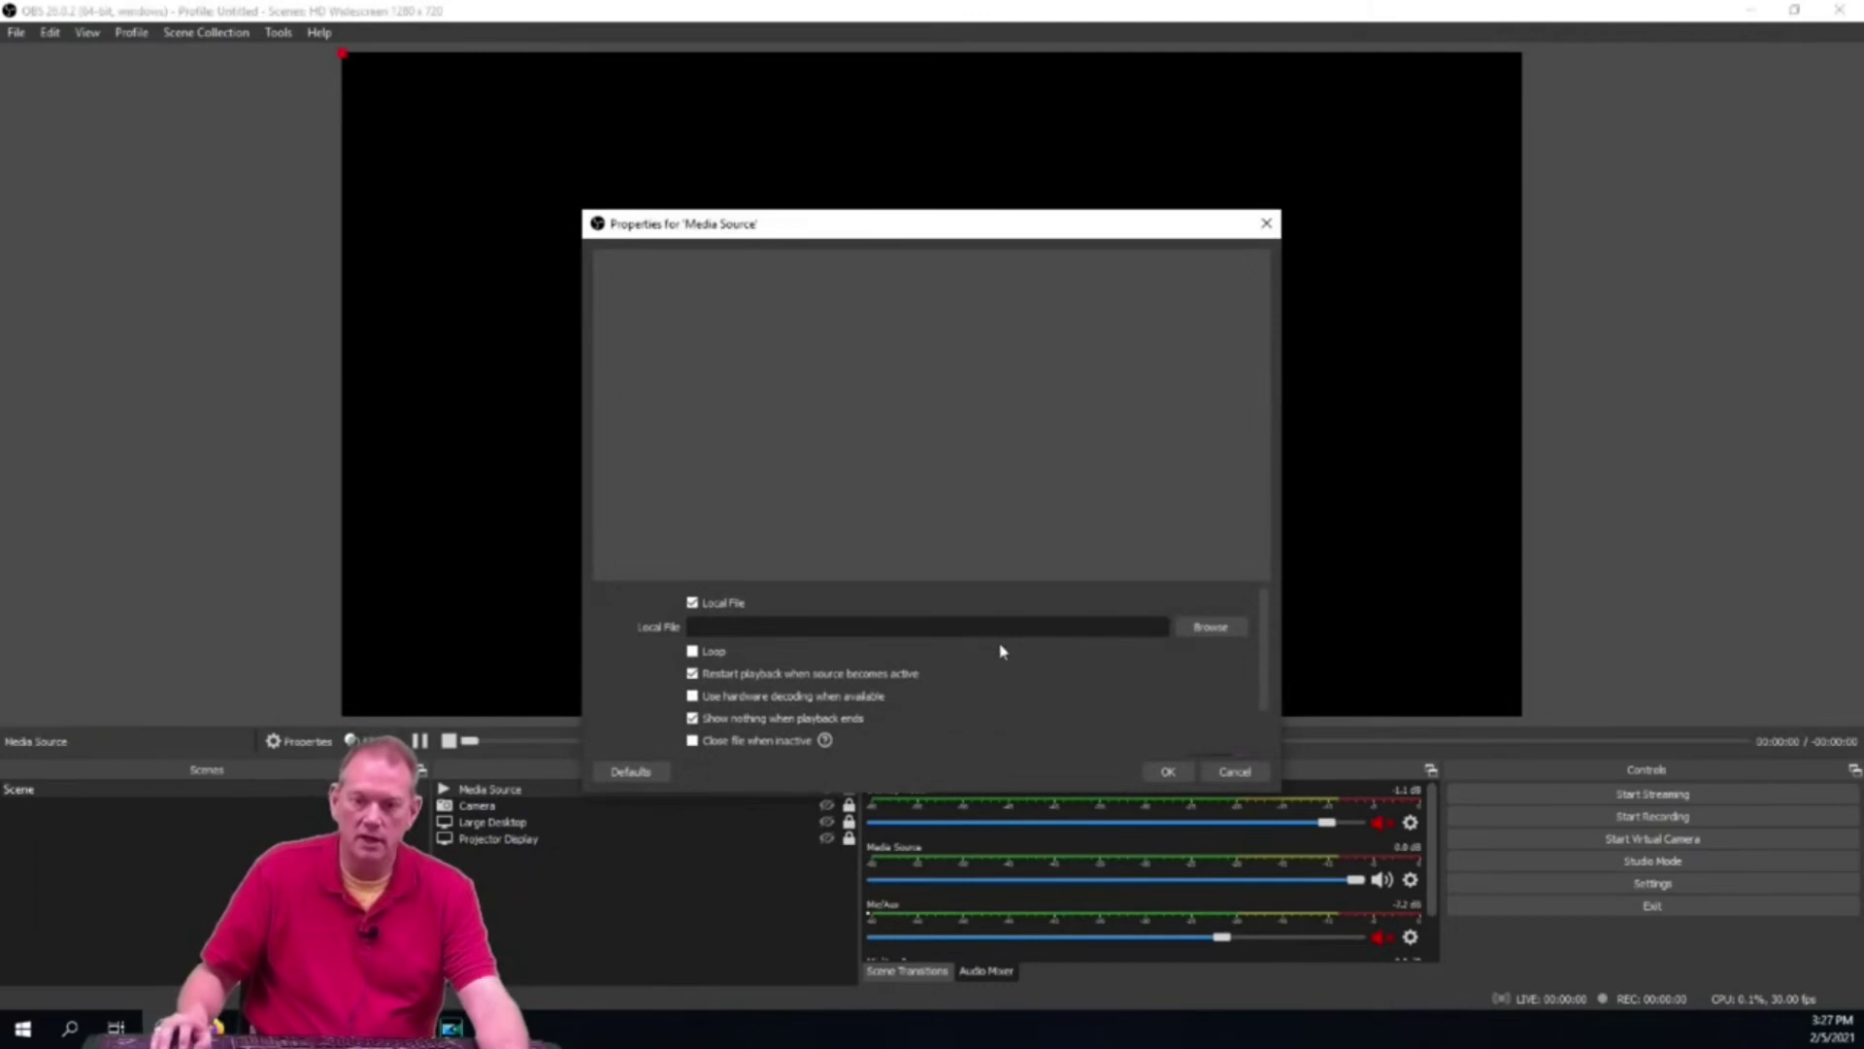
pyautogui.click(1211, 630)
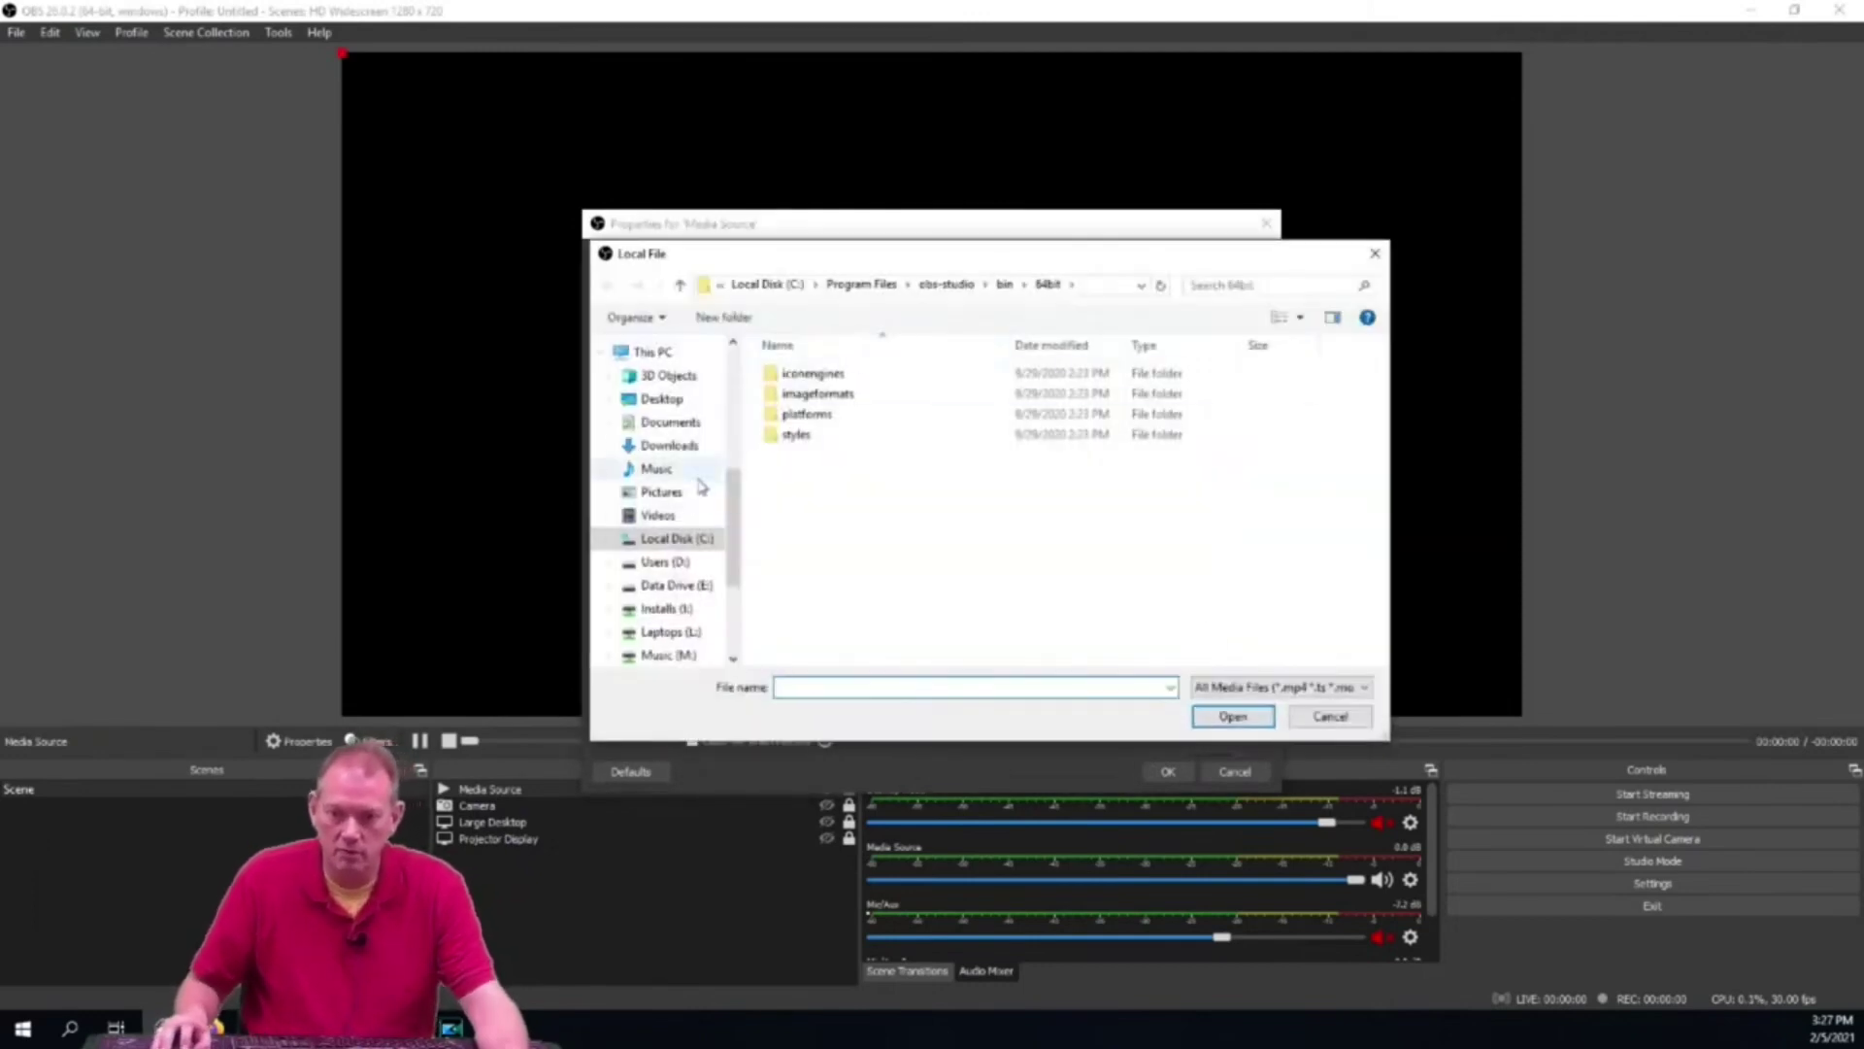
pyautogui.scroll(3, 690, 561)
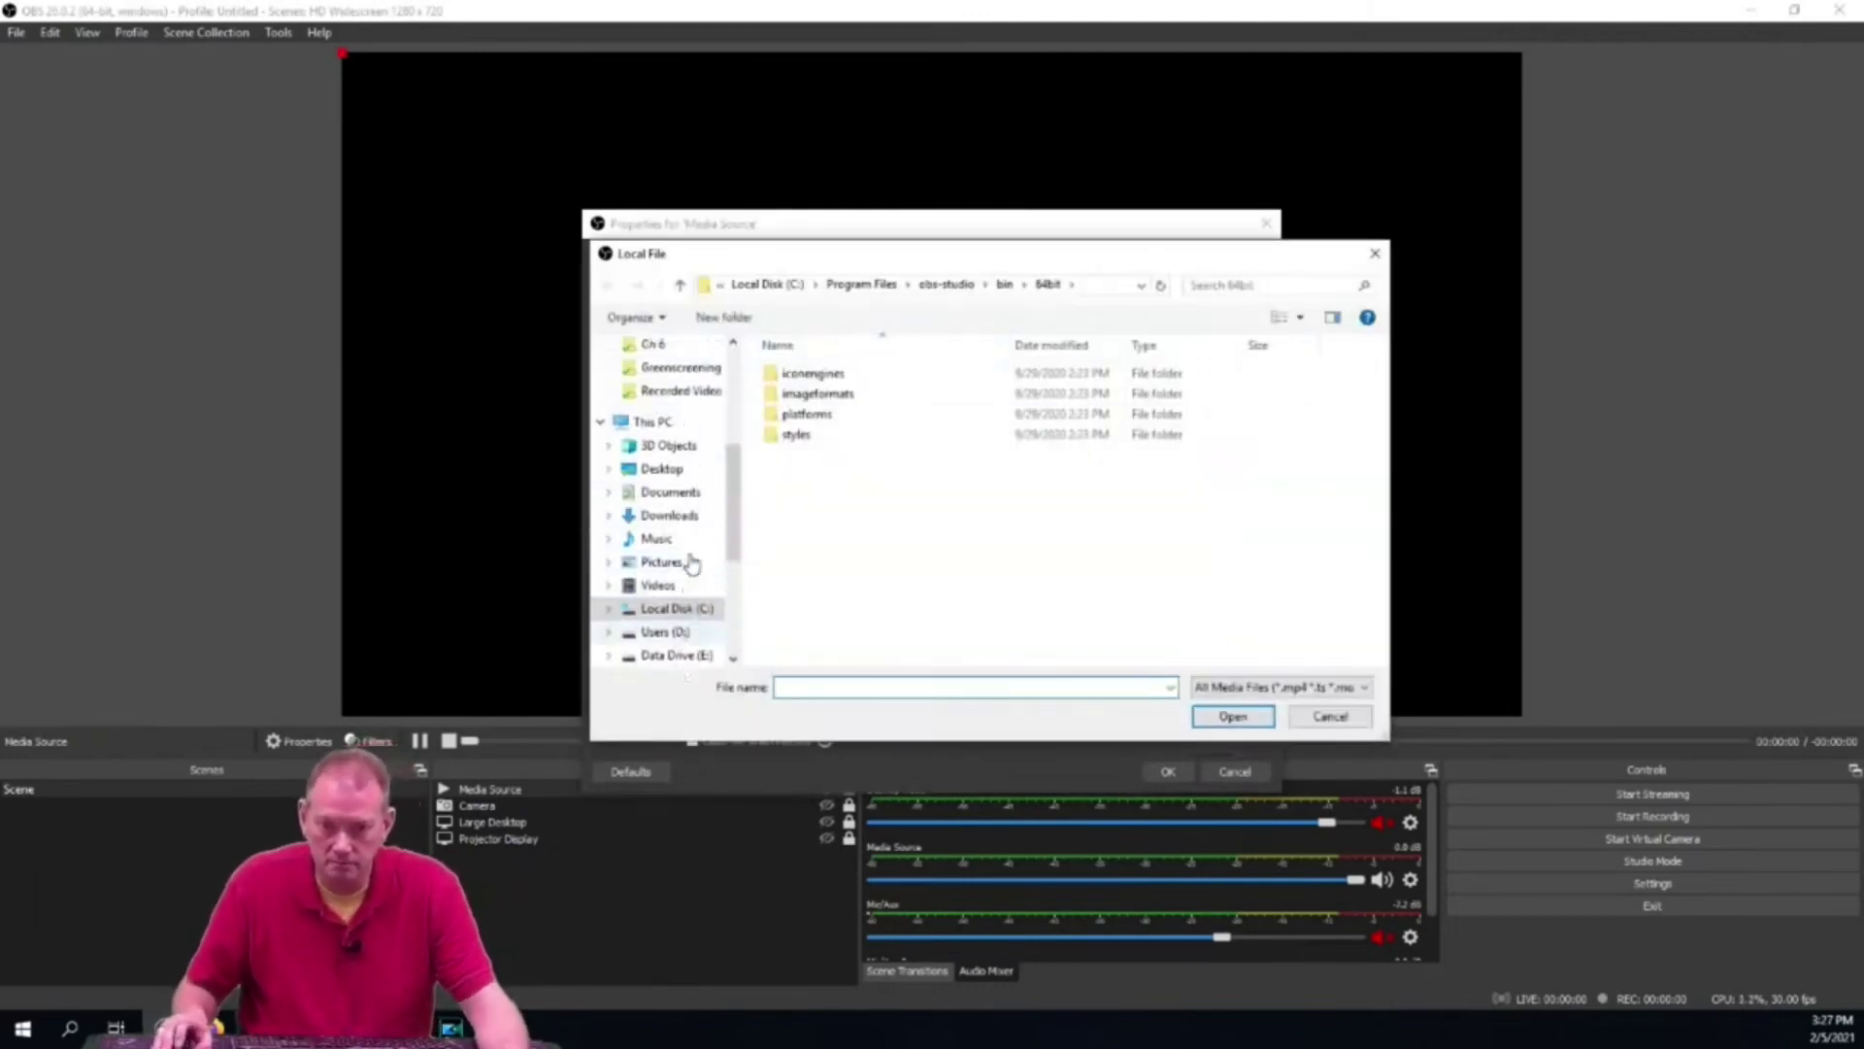
pyautogui.click(679, 486)
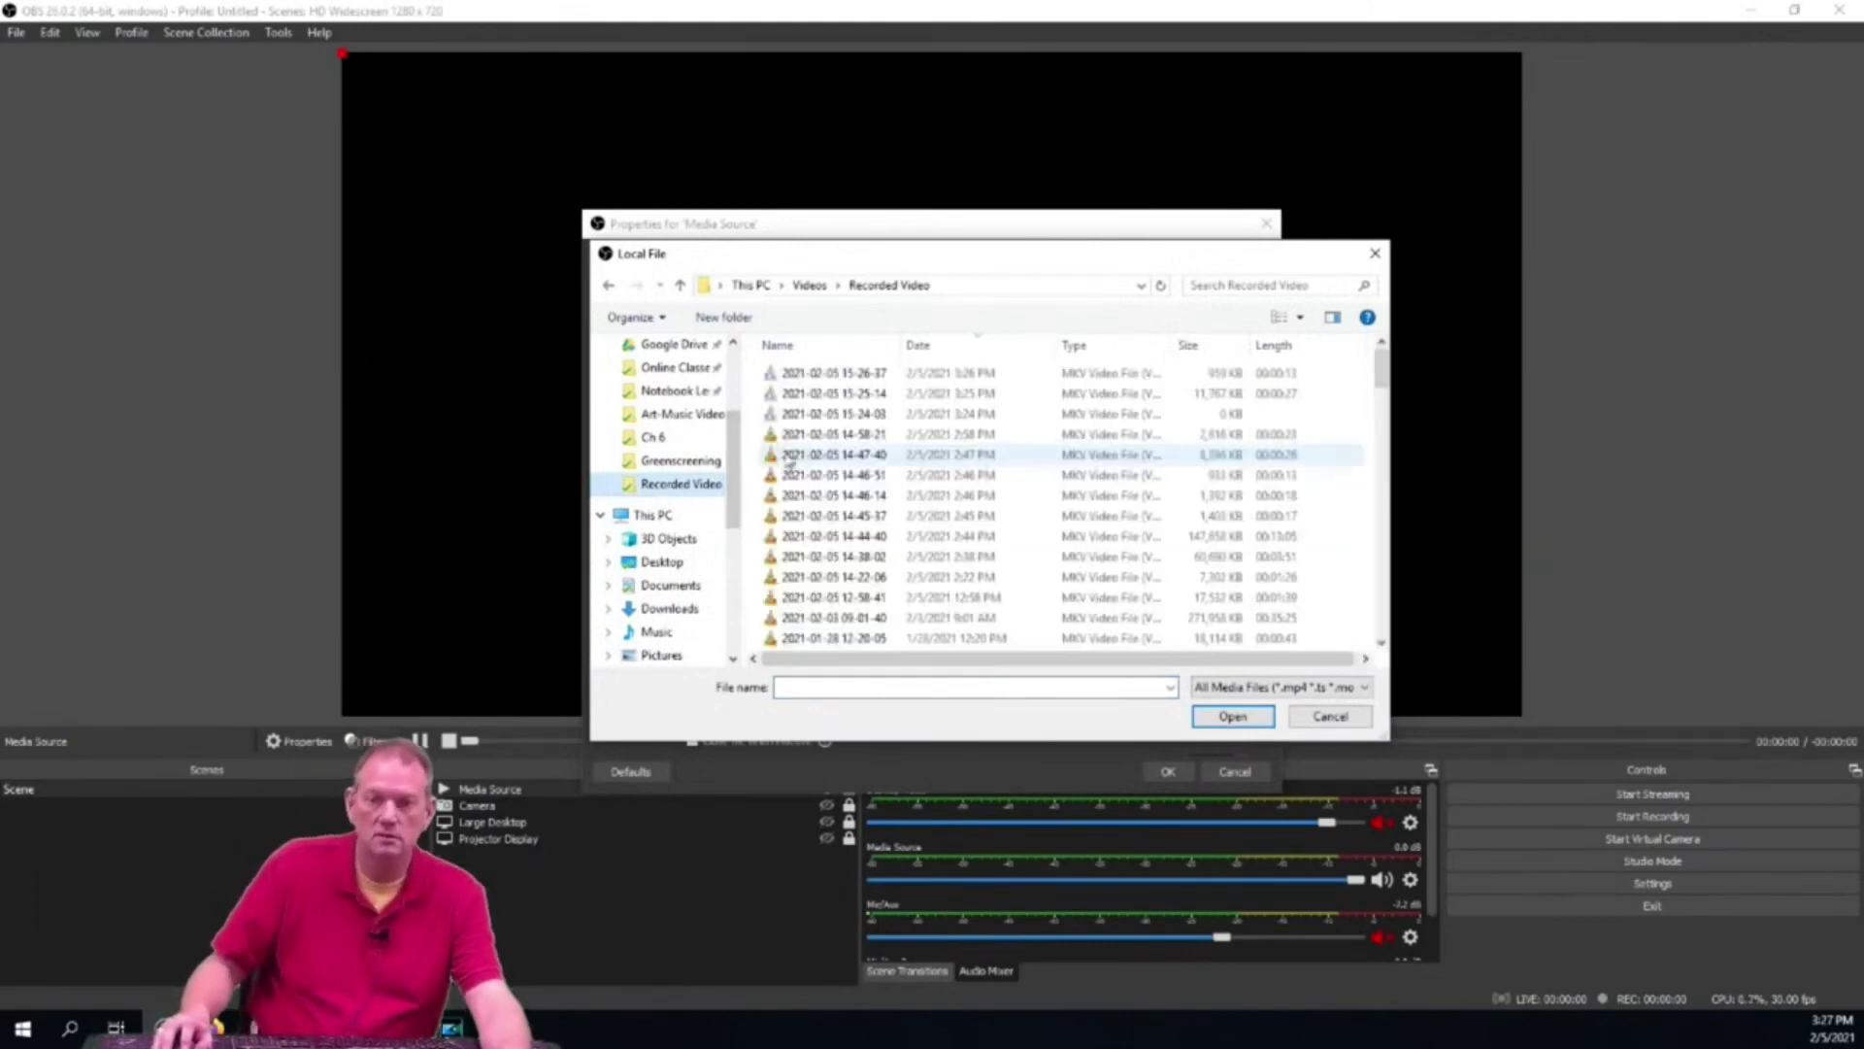
pyautogui.doubleClick(802, 396)
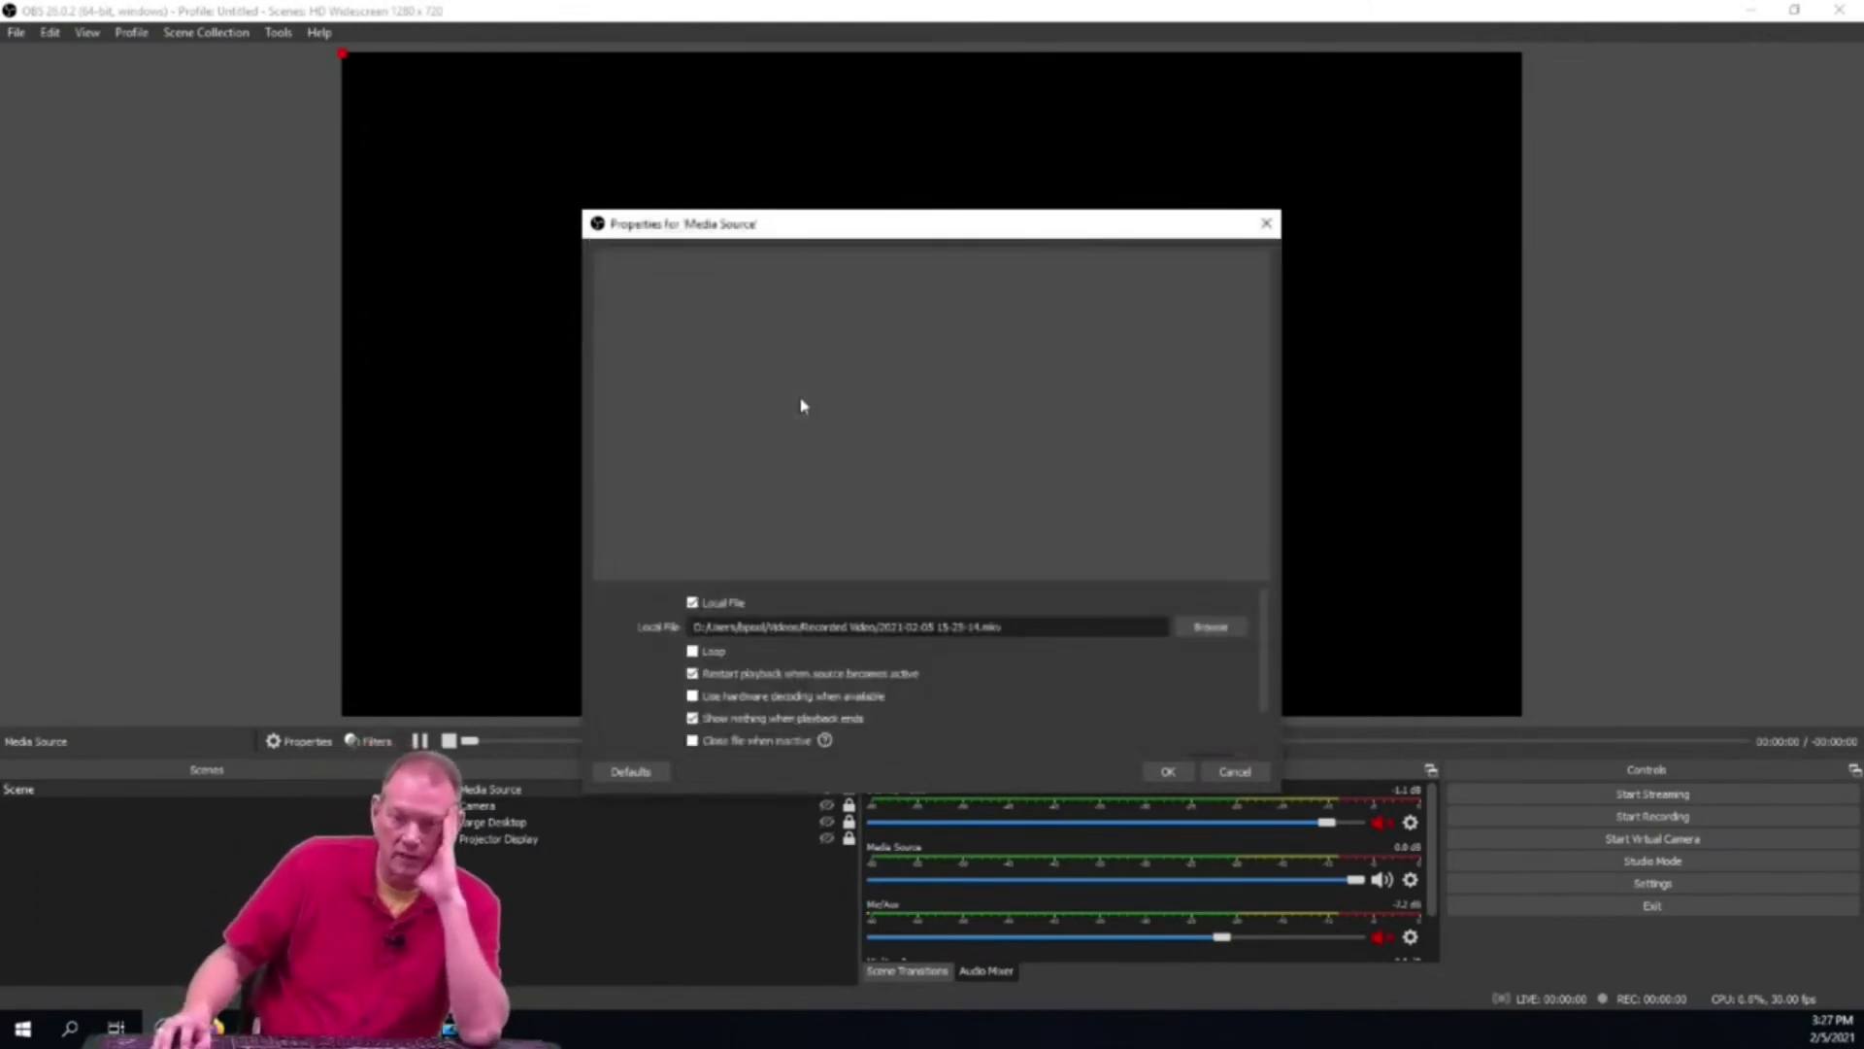
pyautogui.click(1168, 774)
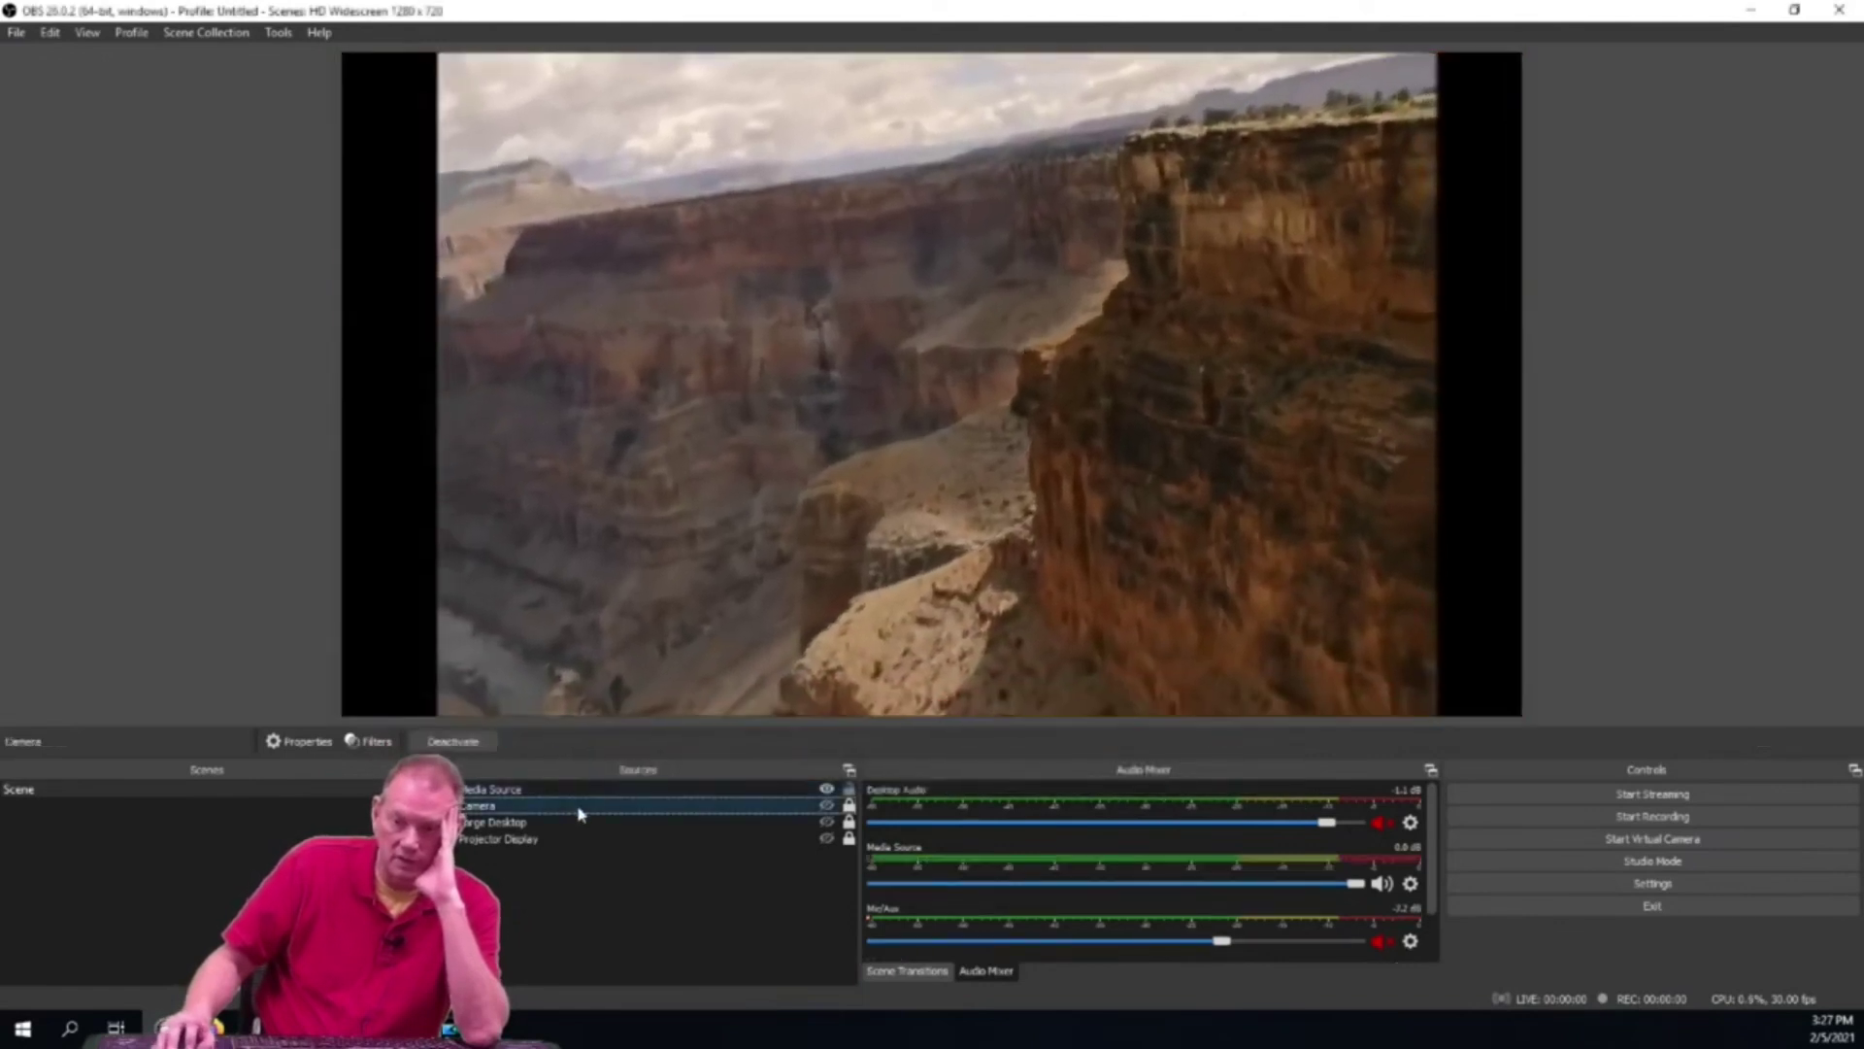
# - Turn on Loop in the properties of the Grand Canyon media source
pyautogui.doubleClick(578, 812)
pyautogui.click(1243, 782)
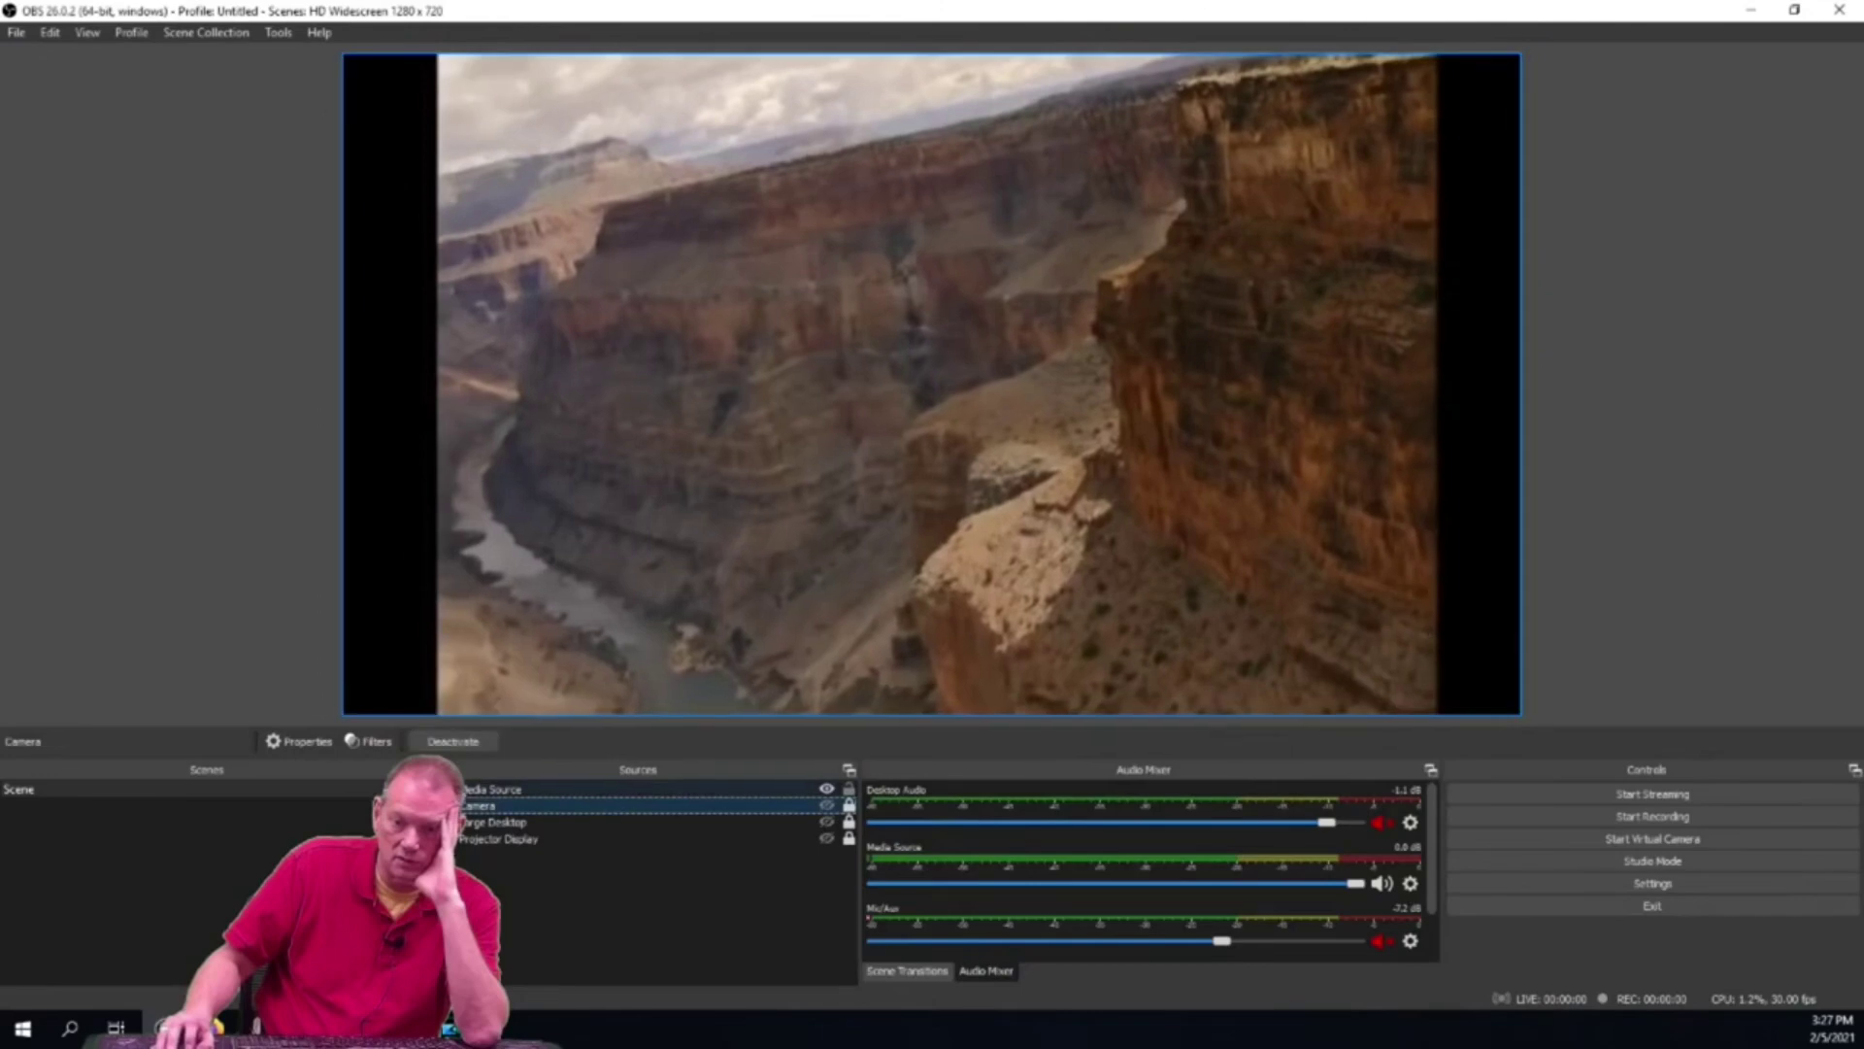
pyautogui.doubleClick(525, 790)
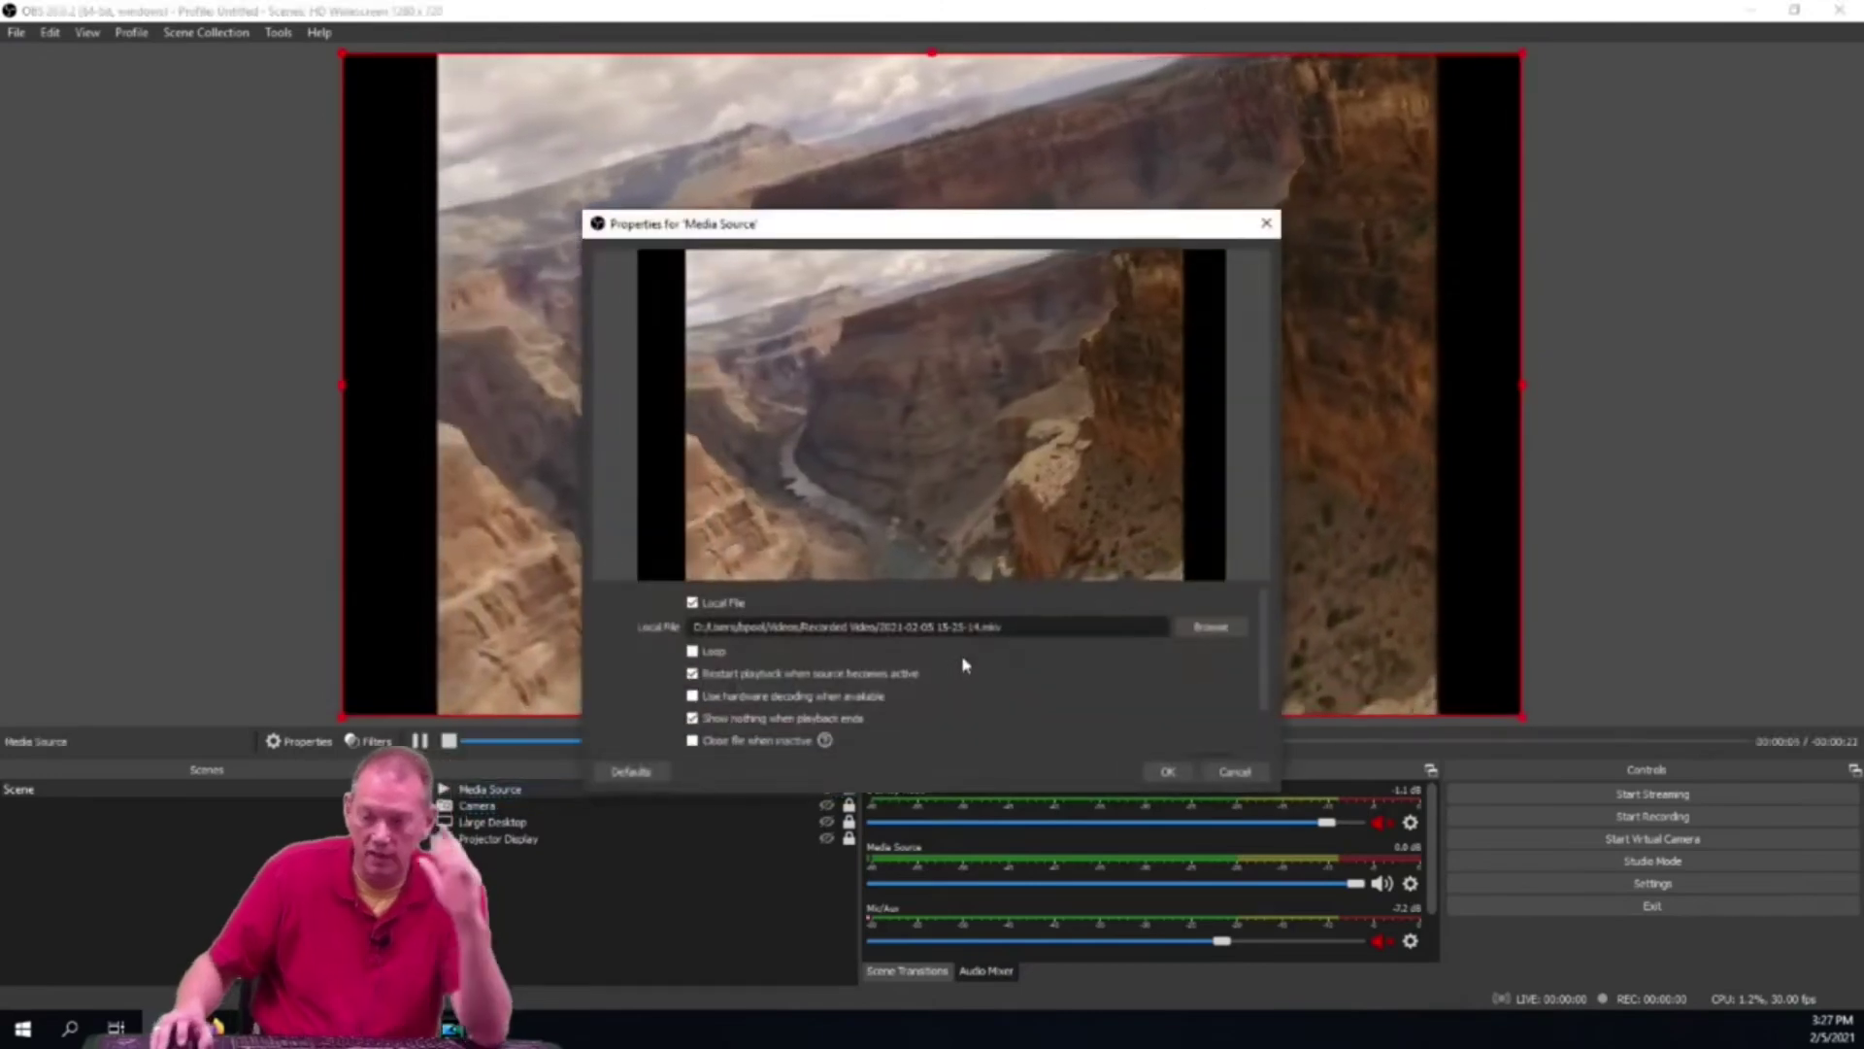
pyautogui.click(693, 651)
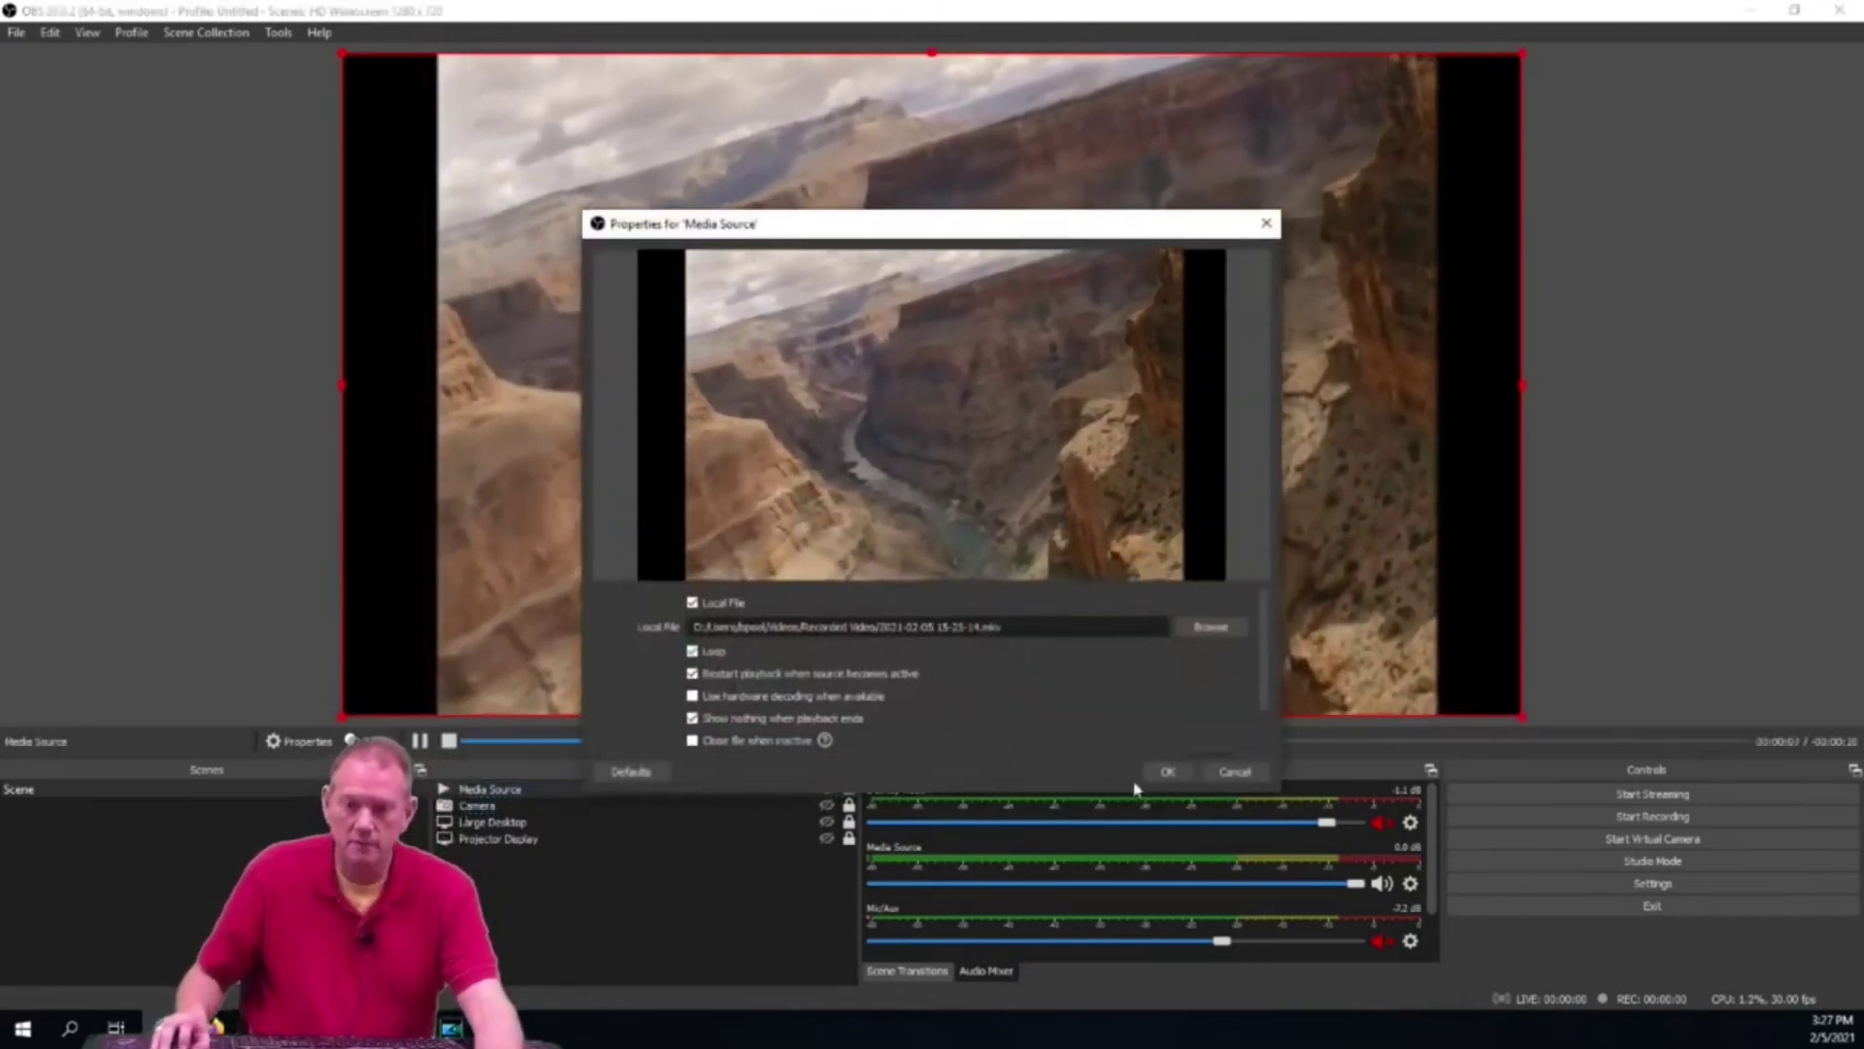
pyautogui.click(1168, 770)
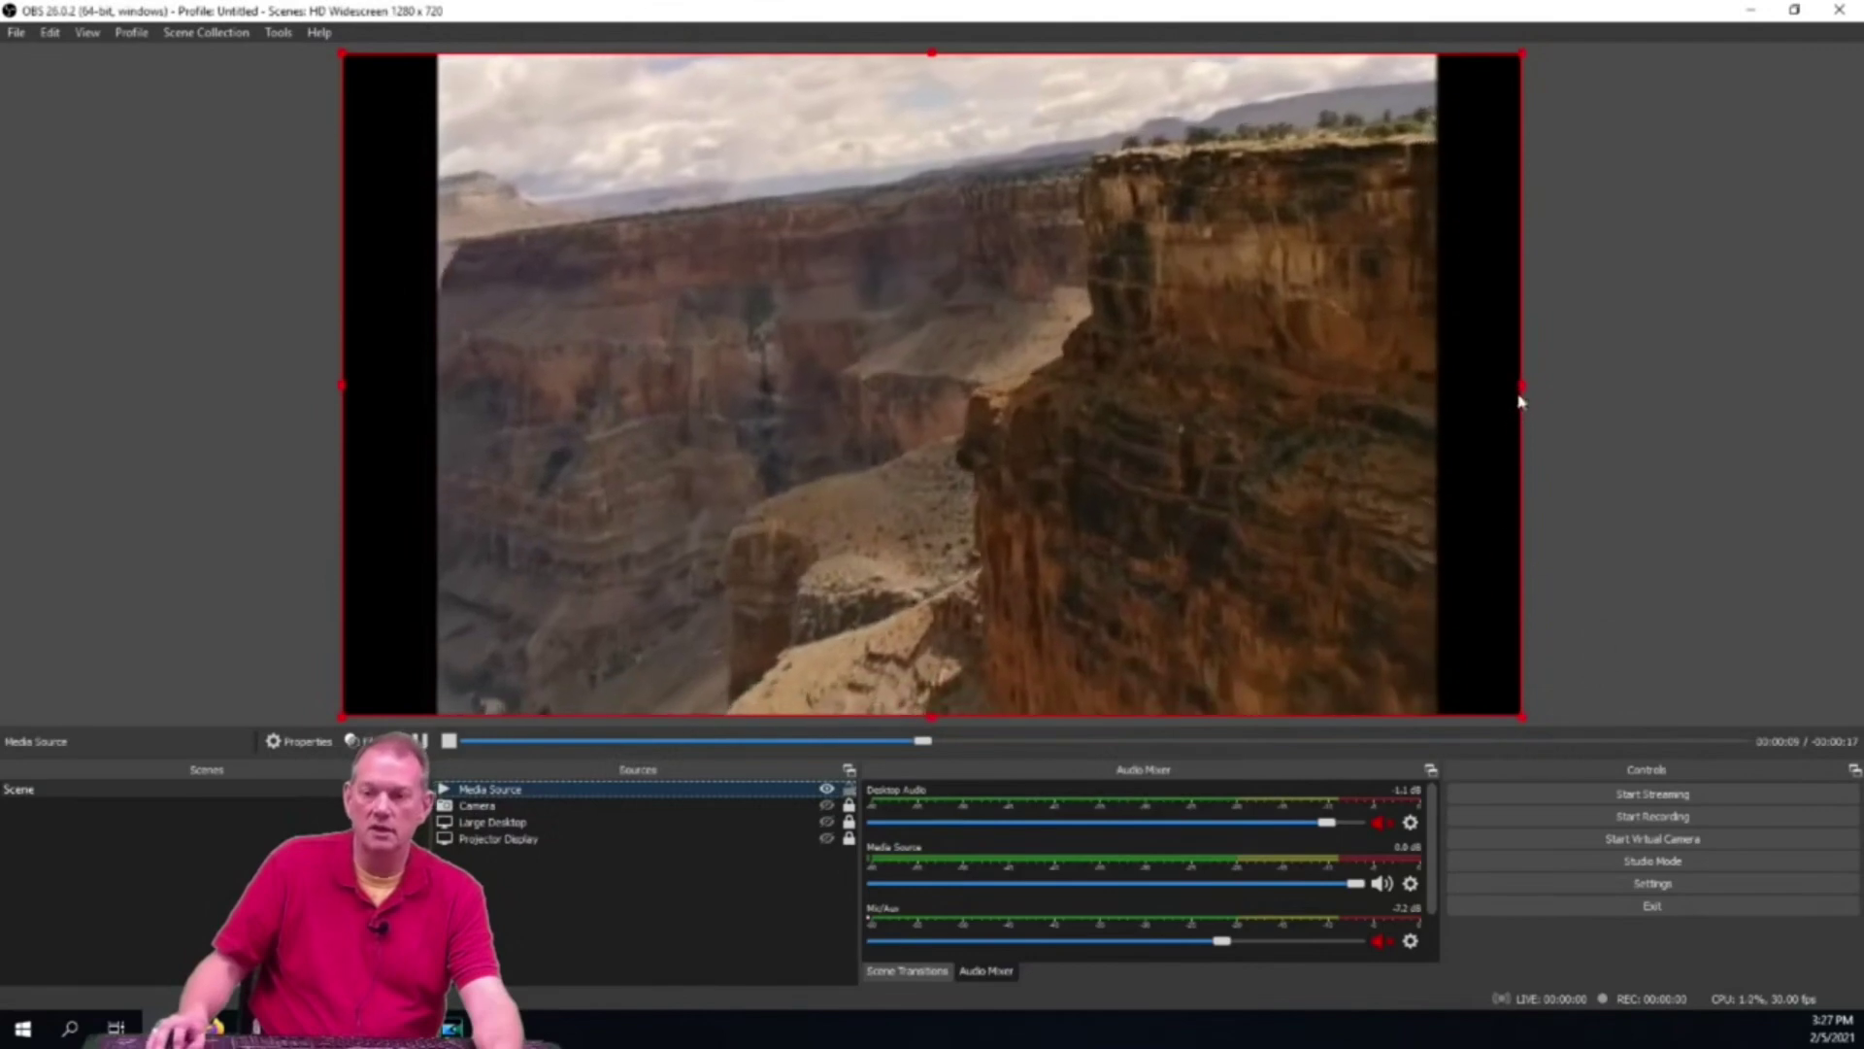
# - Enlarge the Grand Canyon video past both sides of the canvas until its black side bars are cut off, and lock the source
pyautogui.moveTo(1521, 386); pyautogui.dragTo(1615, 404)
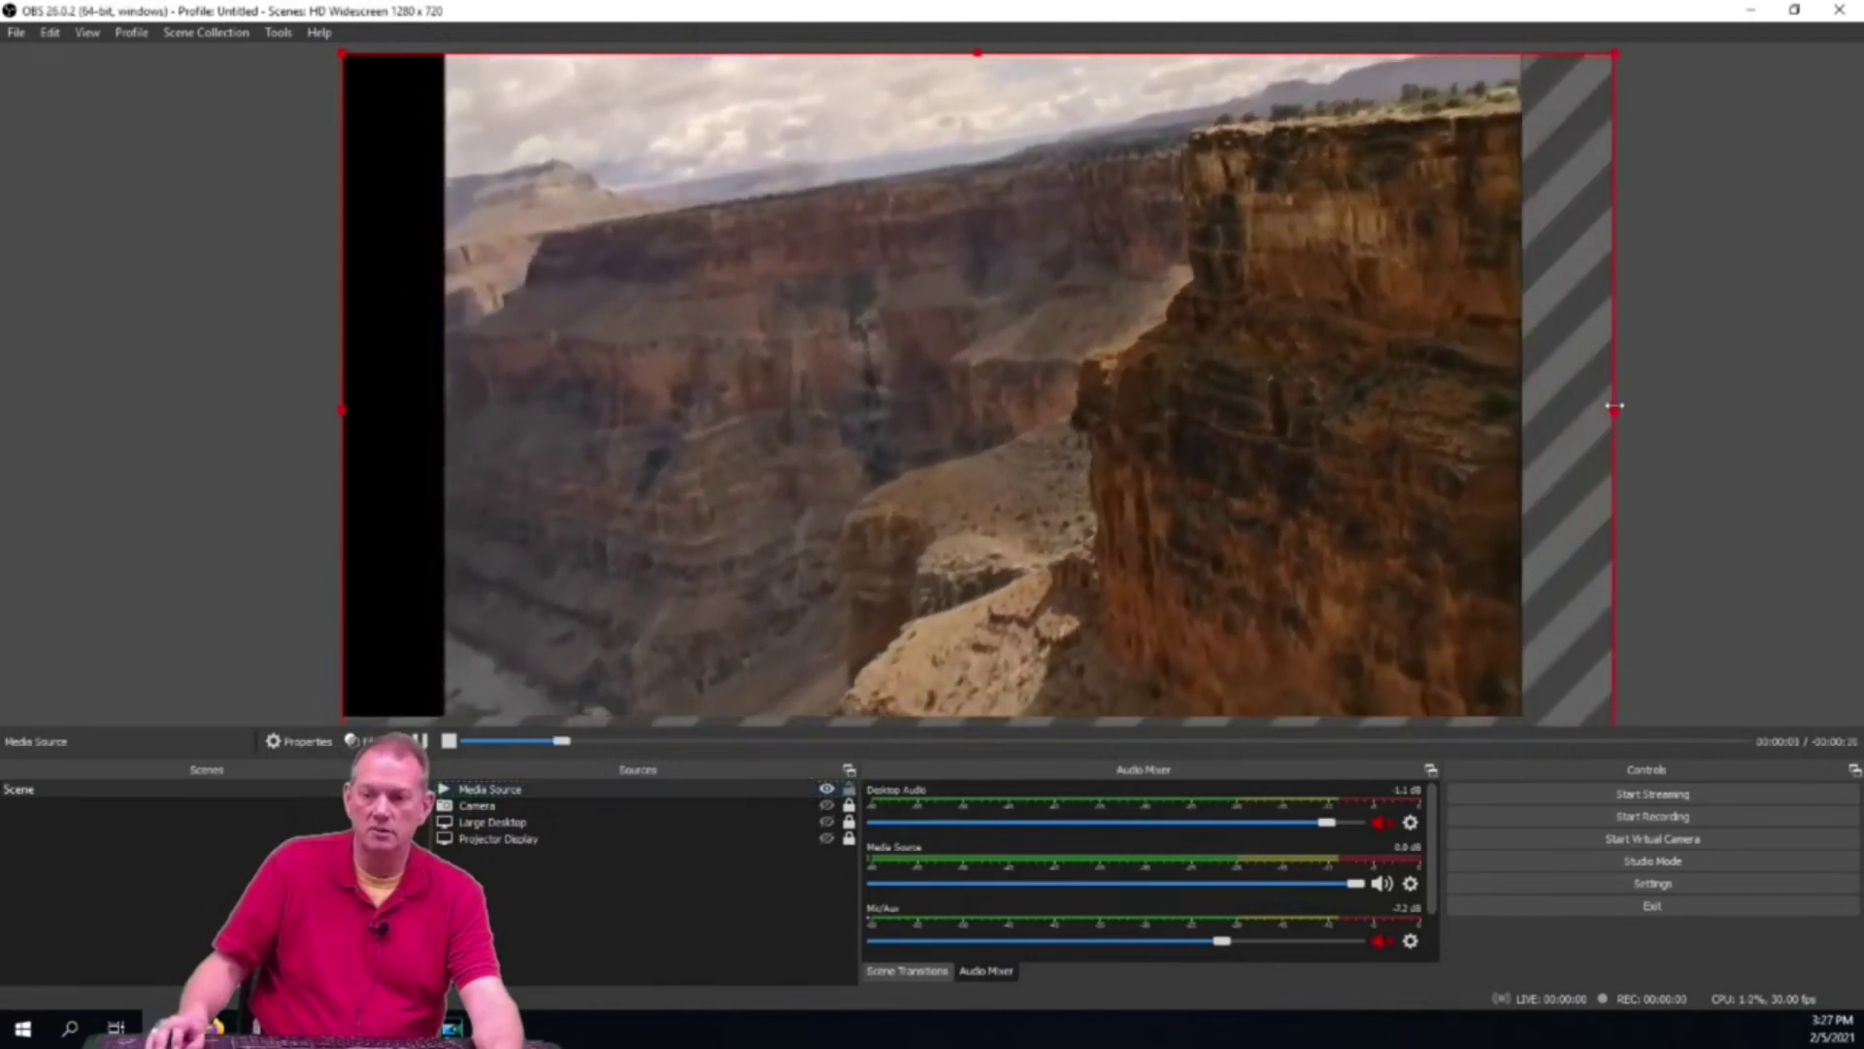
pyautogui.moveTo(345, 411); pyautogui.dragTo(215, 412)
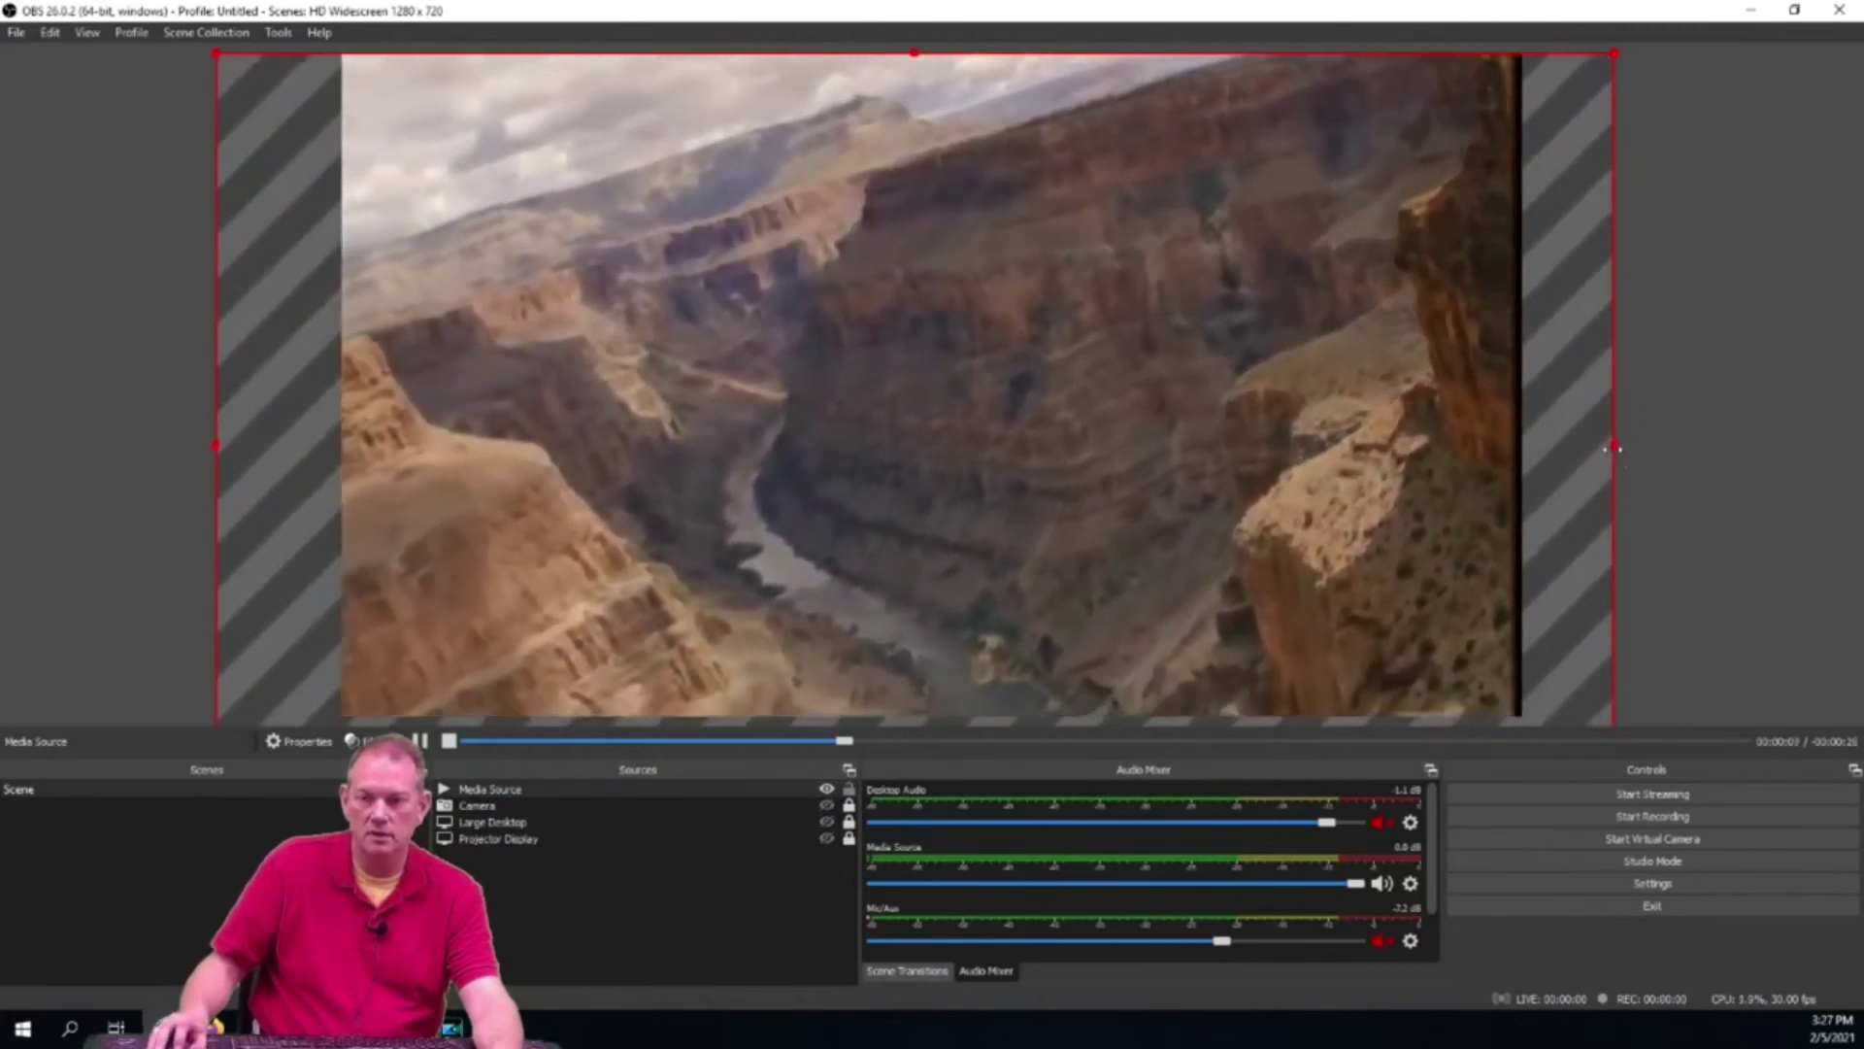
pyautogui.moveTo(1617, 449); pyautogui.dragTo(1630, 449)
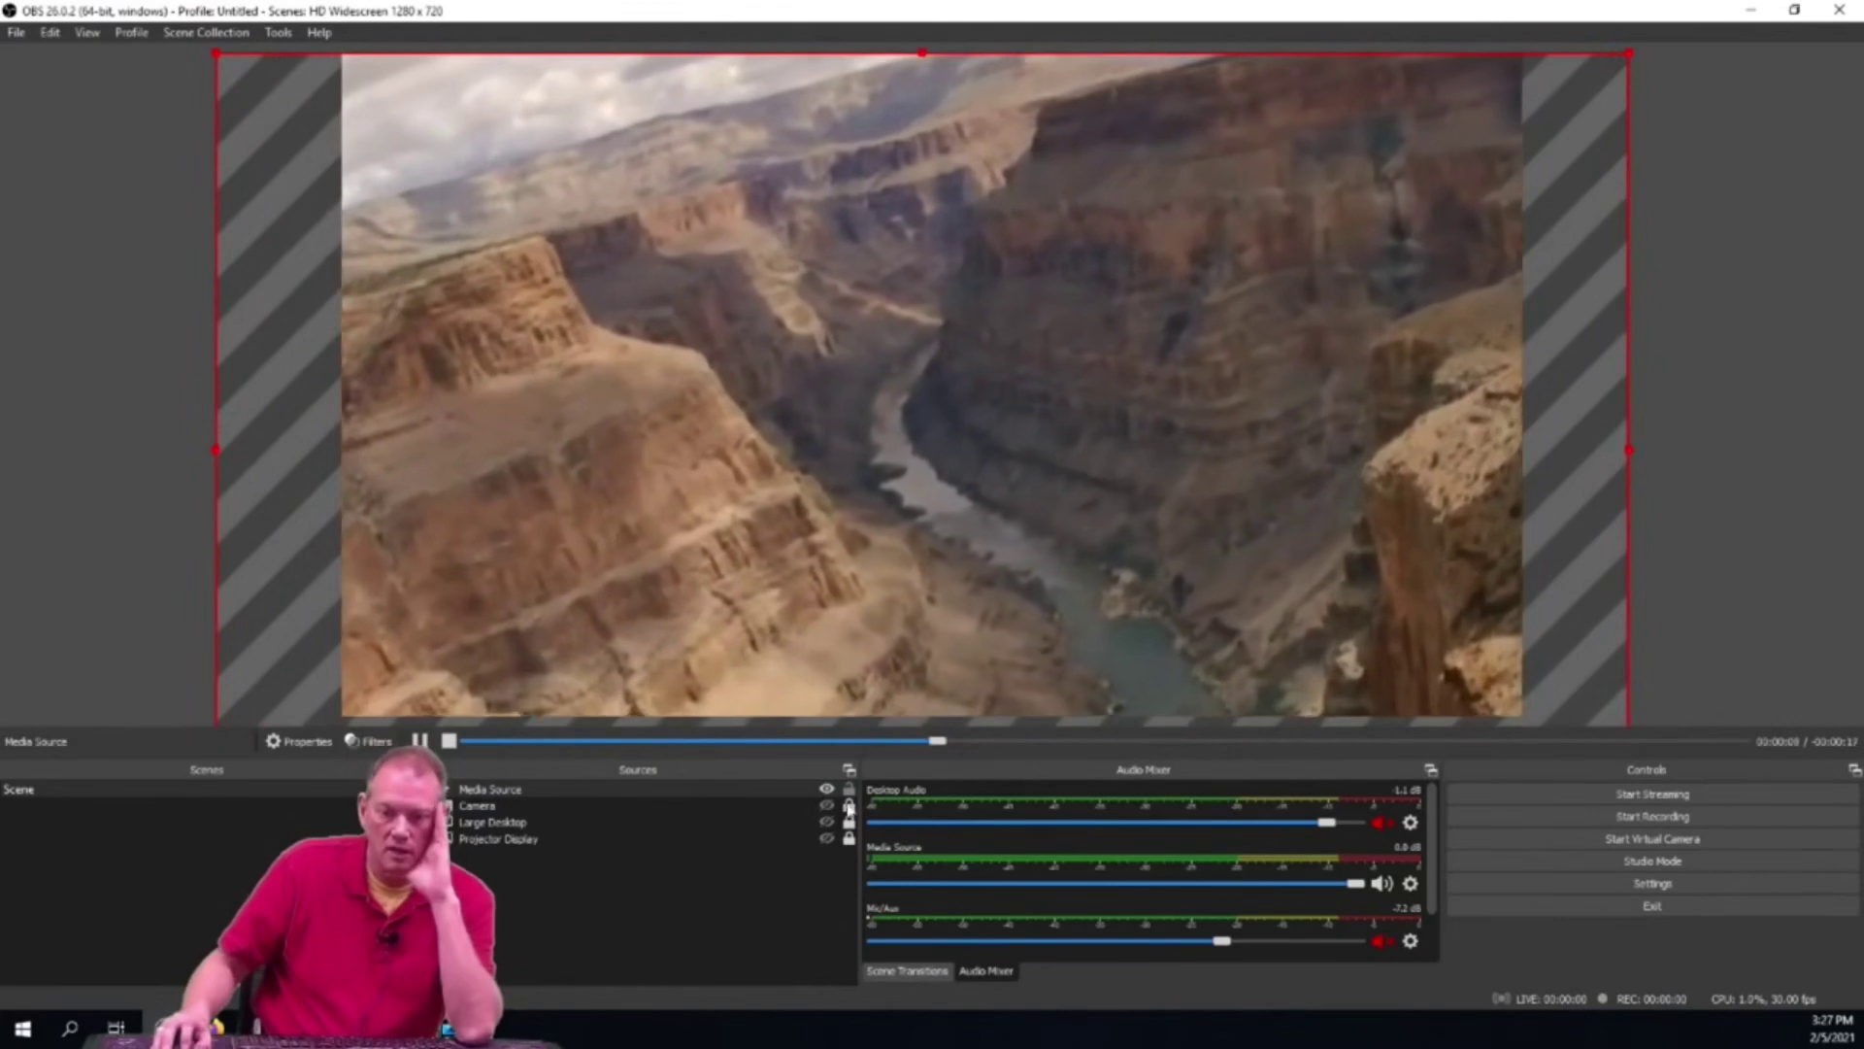
pyautogui.click(543, 974)
pyautogui.rightClick(544, 974)
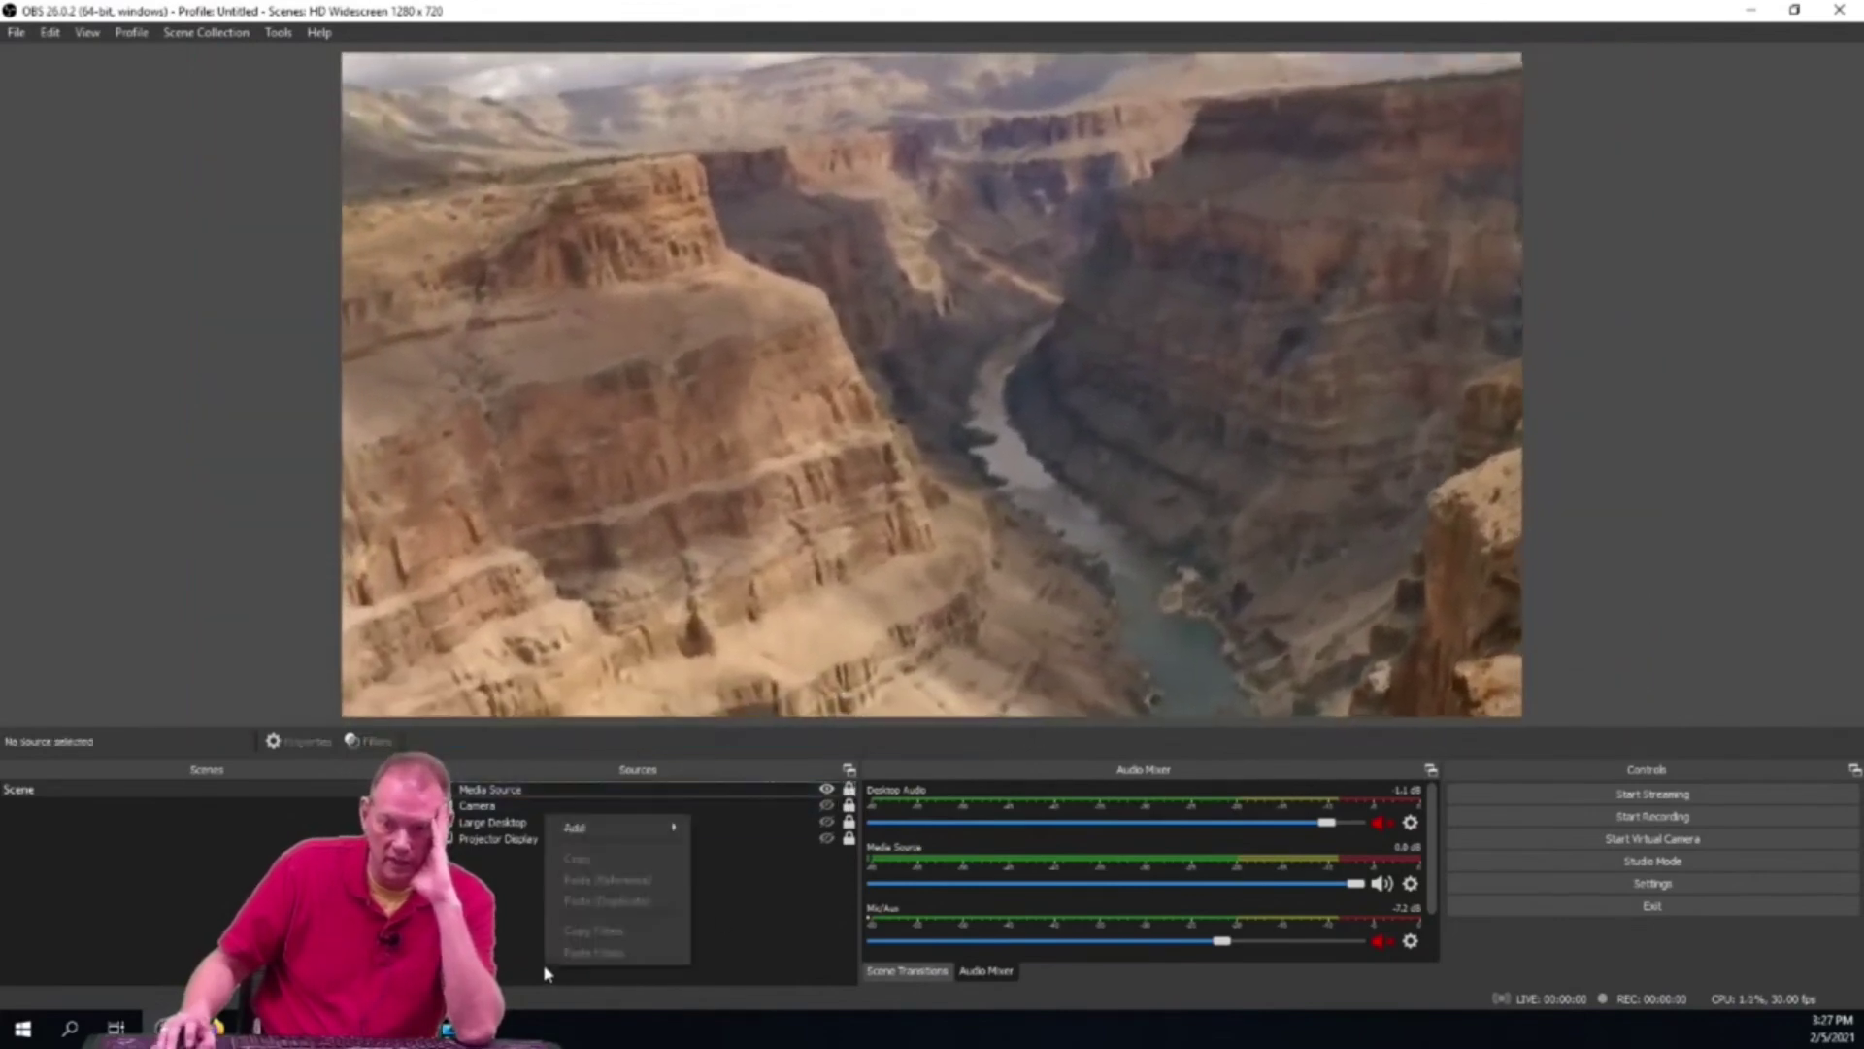
pyautogui.moveTo(582, 828)
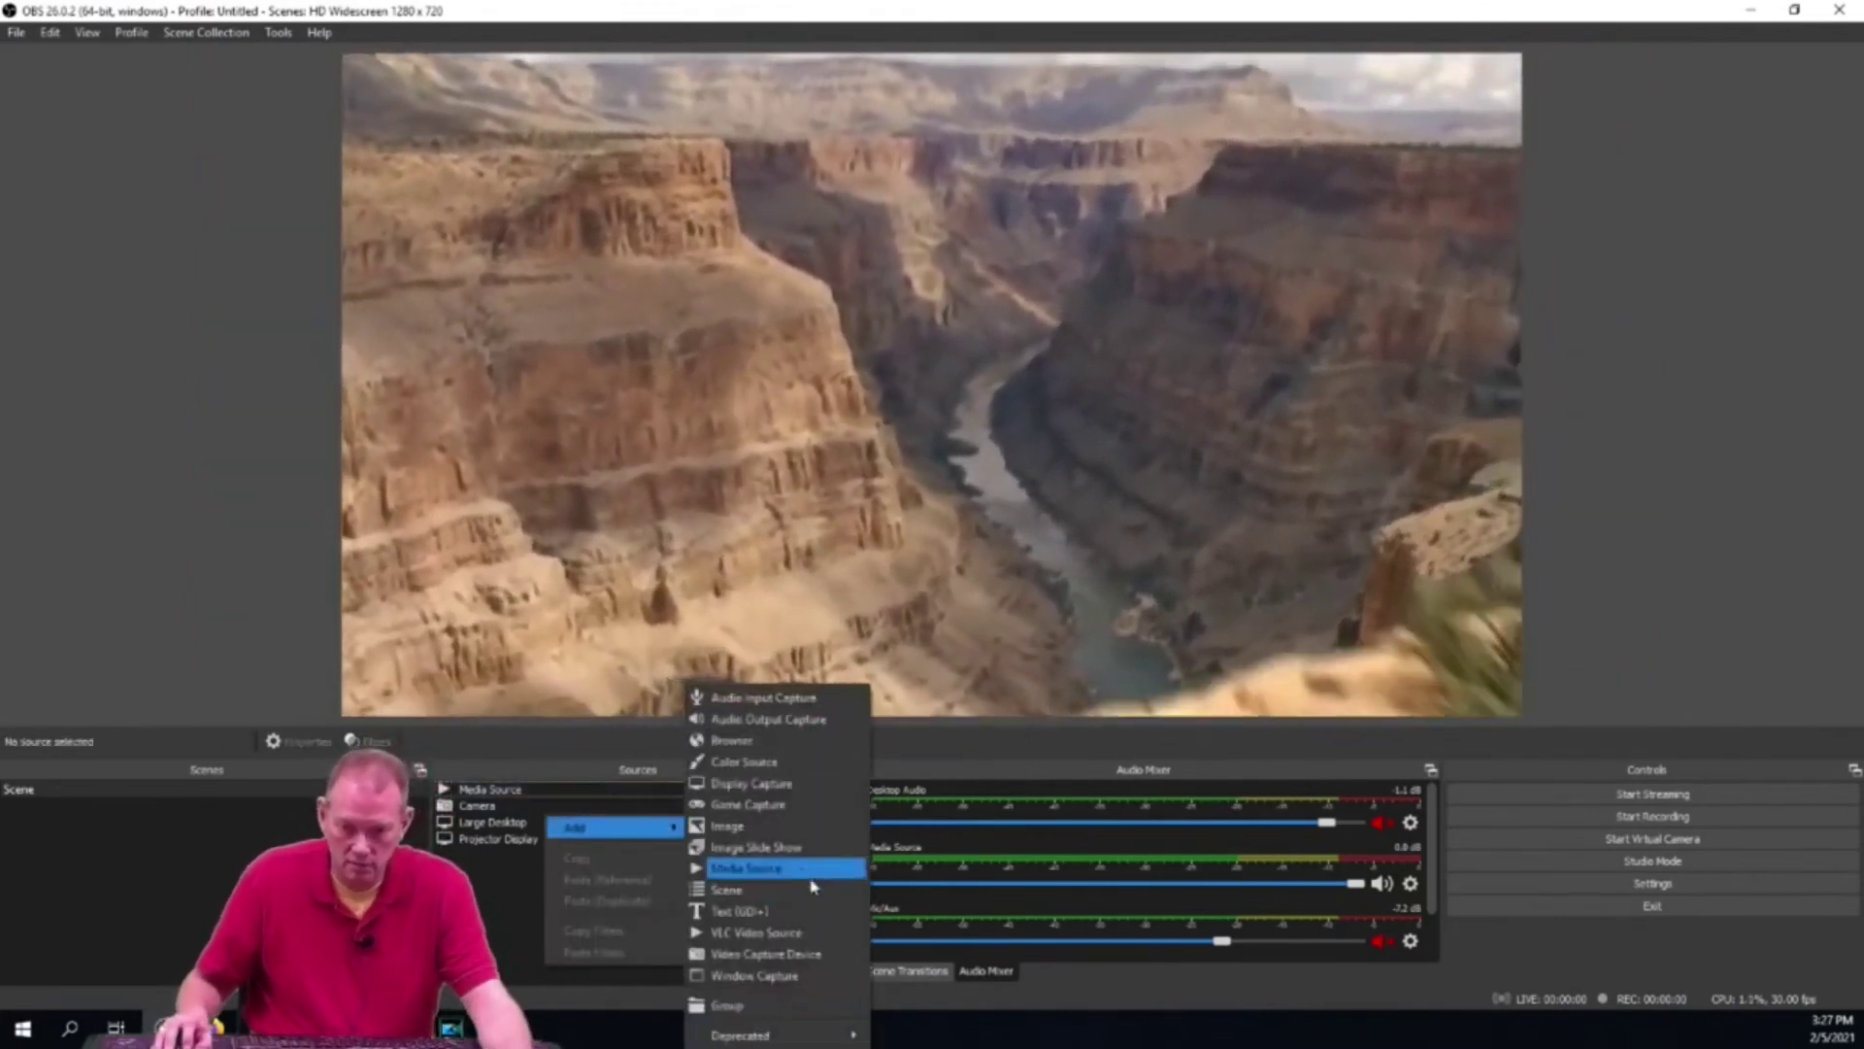
pyautogui.click(745, 868)
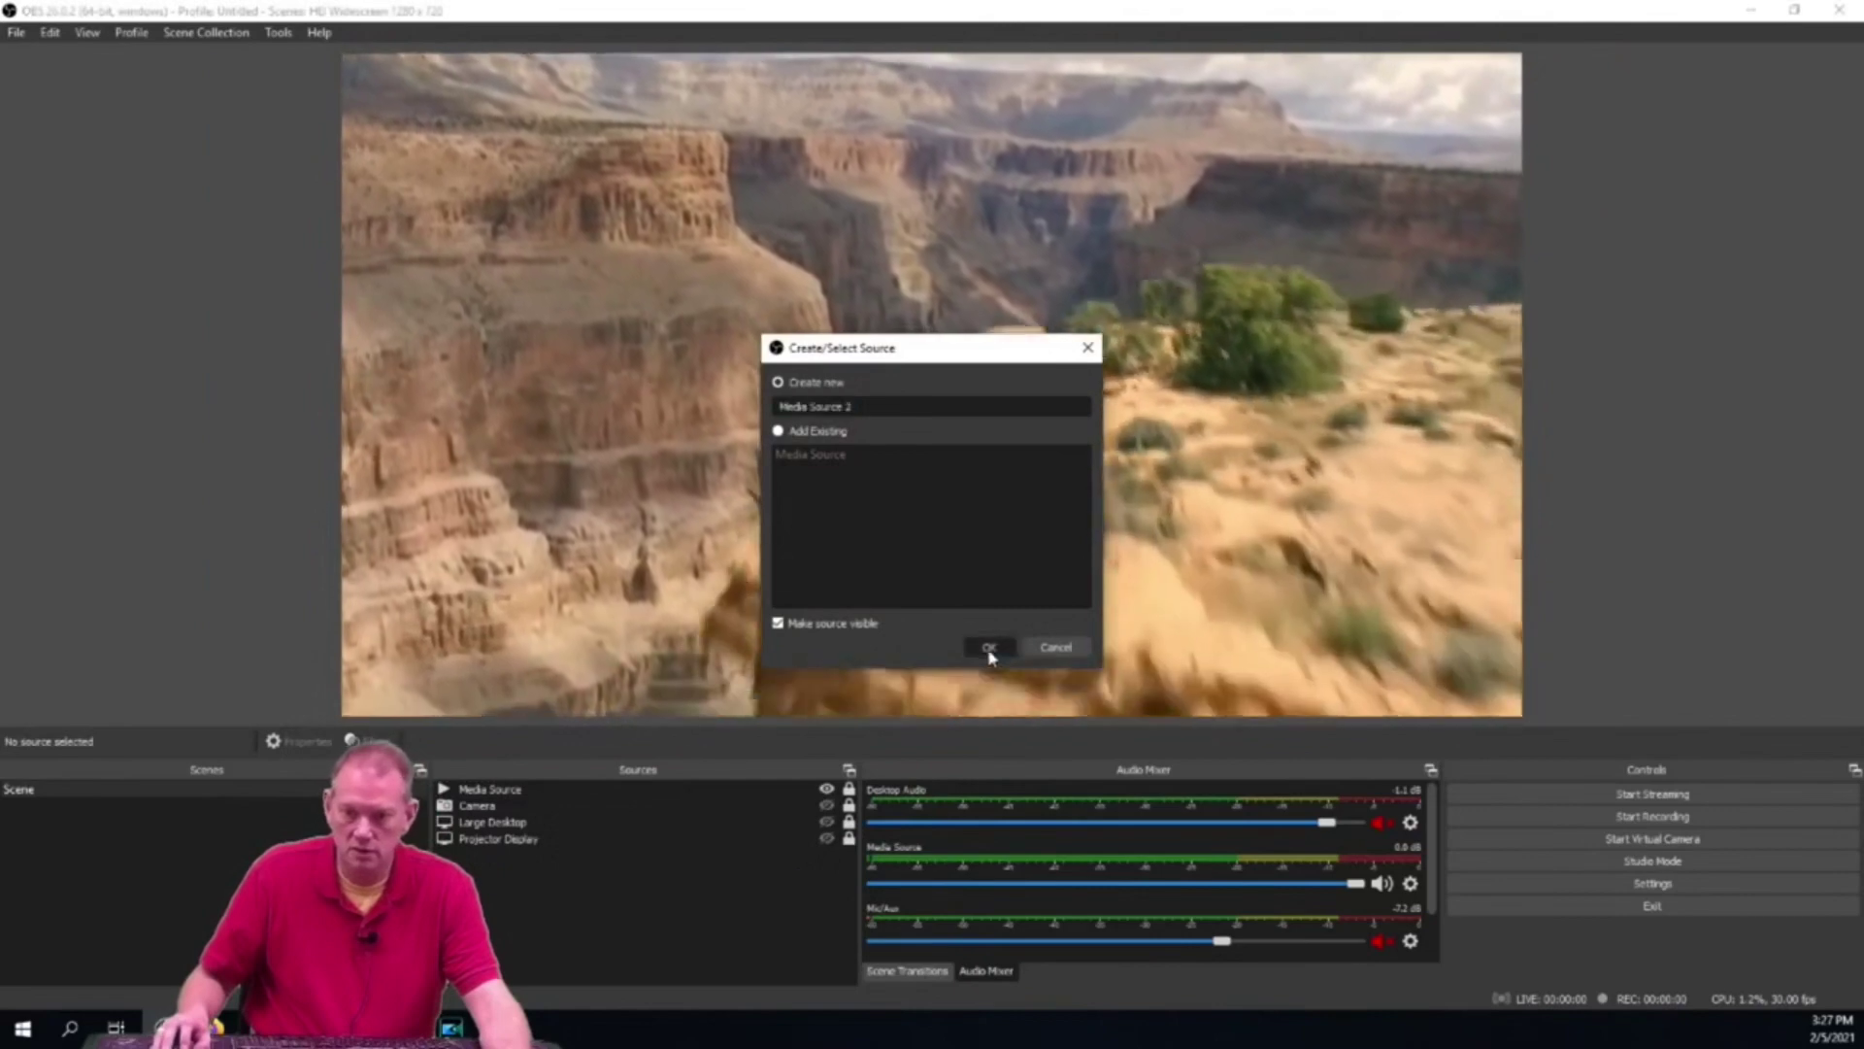
pyautogui.click(987, 648)
pyautogui.click(1211, 627)
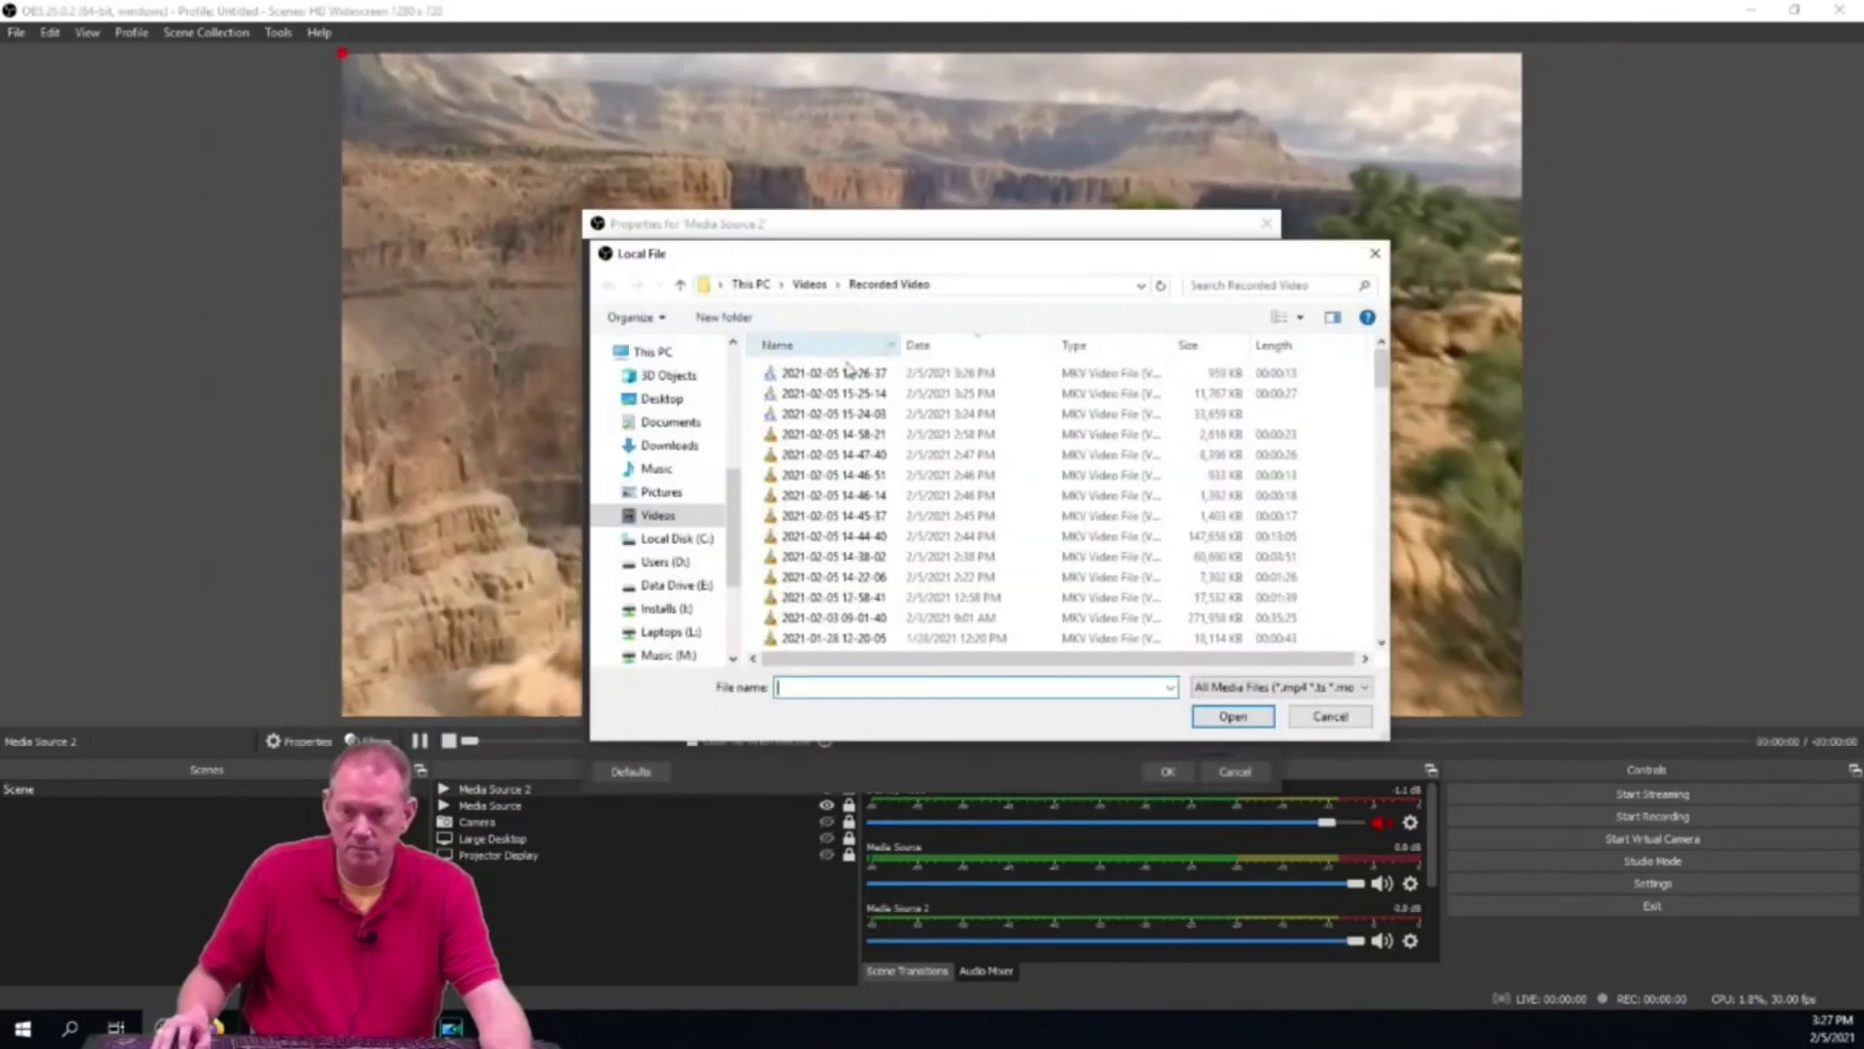
pyautogui.doubleClick(863, 378)
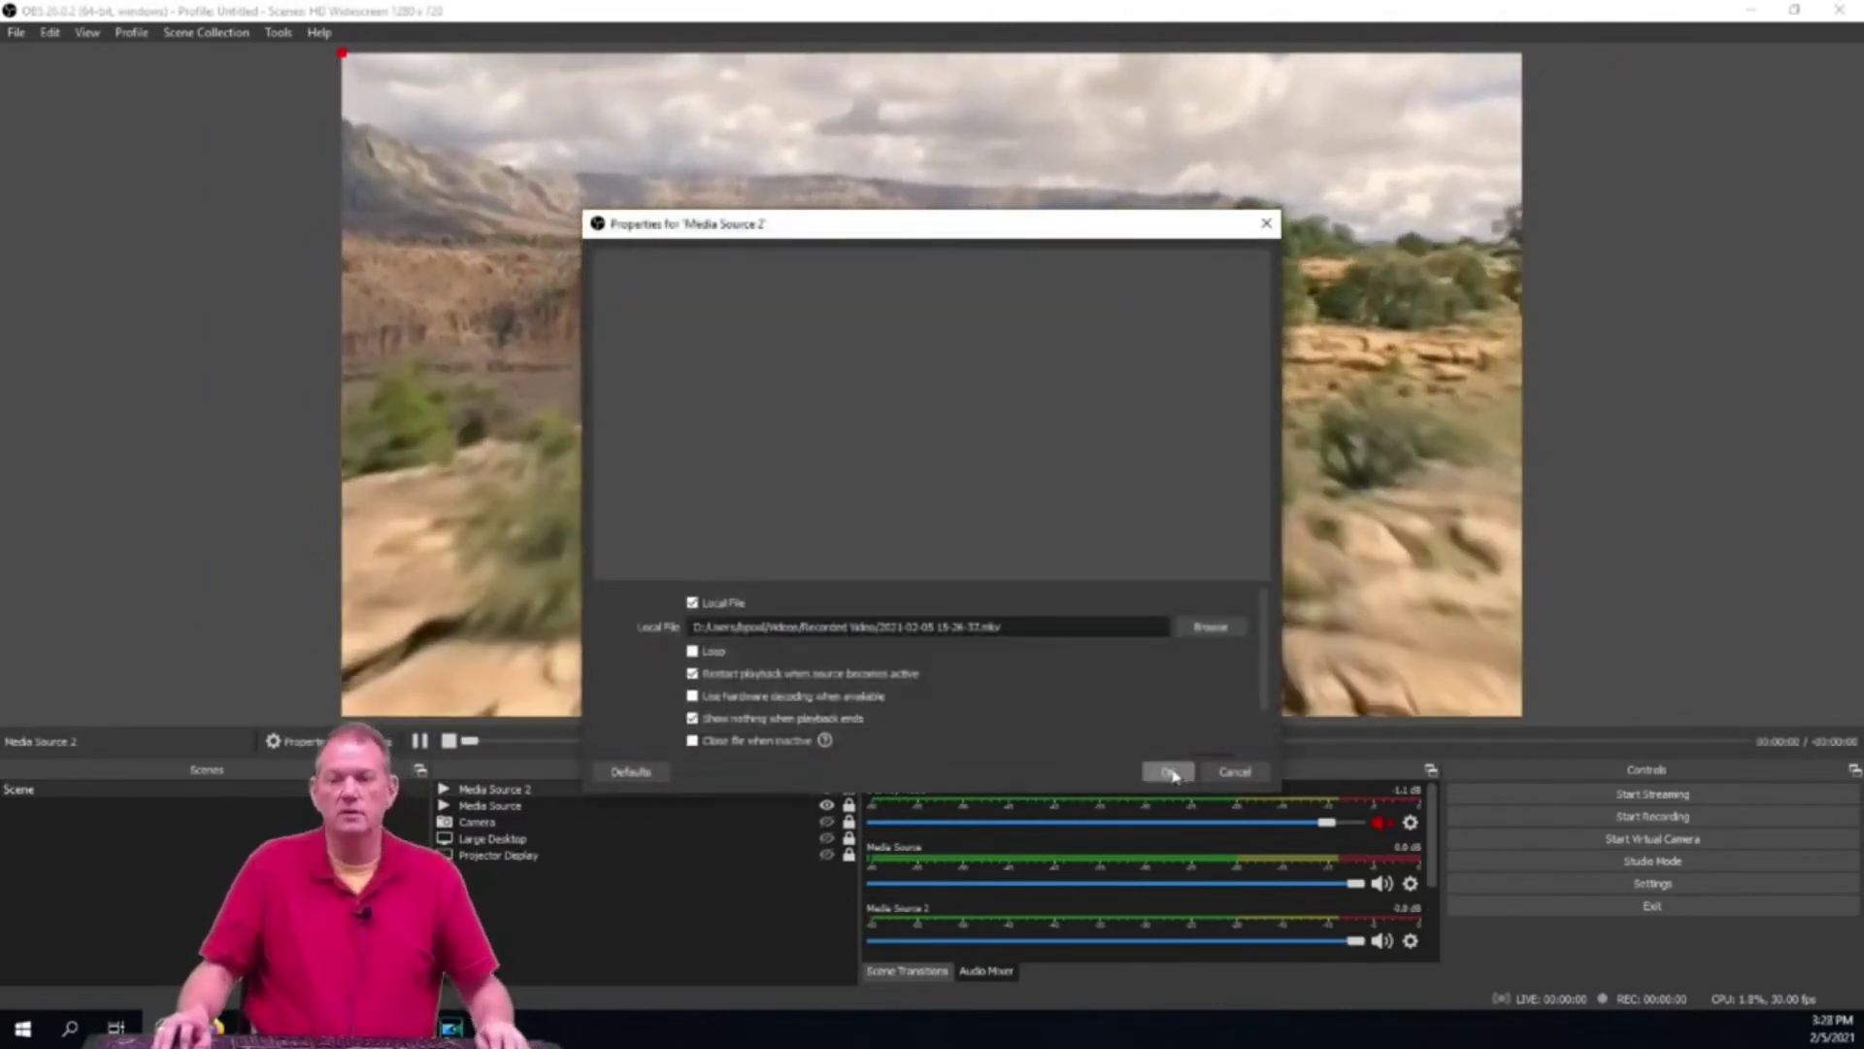
pyautogui.click(1170, 771)
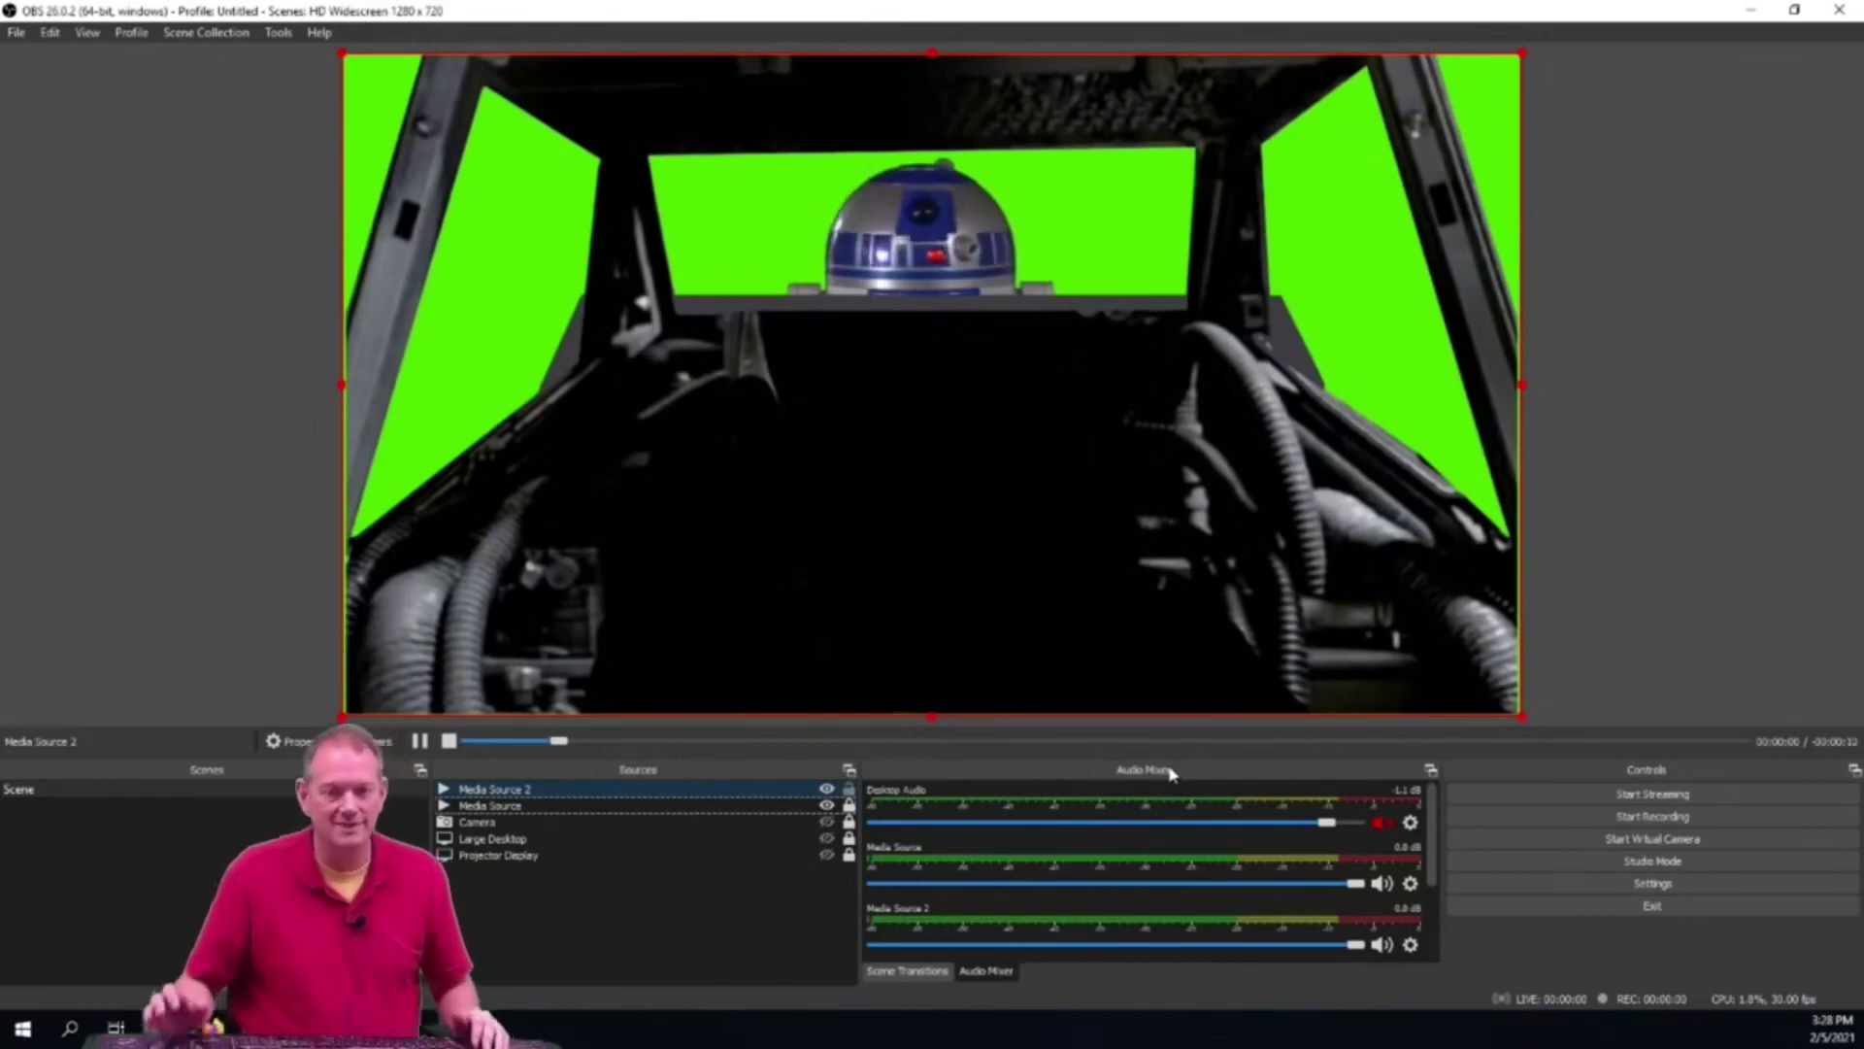
# - Lock the X-wing cockpit source, Media Source 2, and turn on Loop in its properties
pyautogui.click(849, 790)
pyautogui.doubleClick(753, 790)
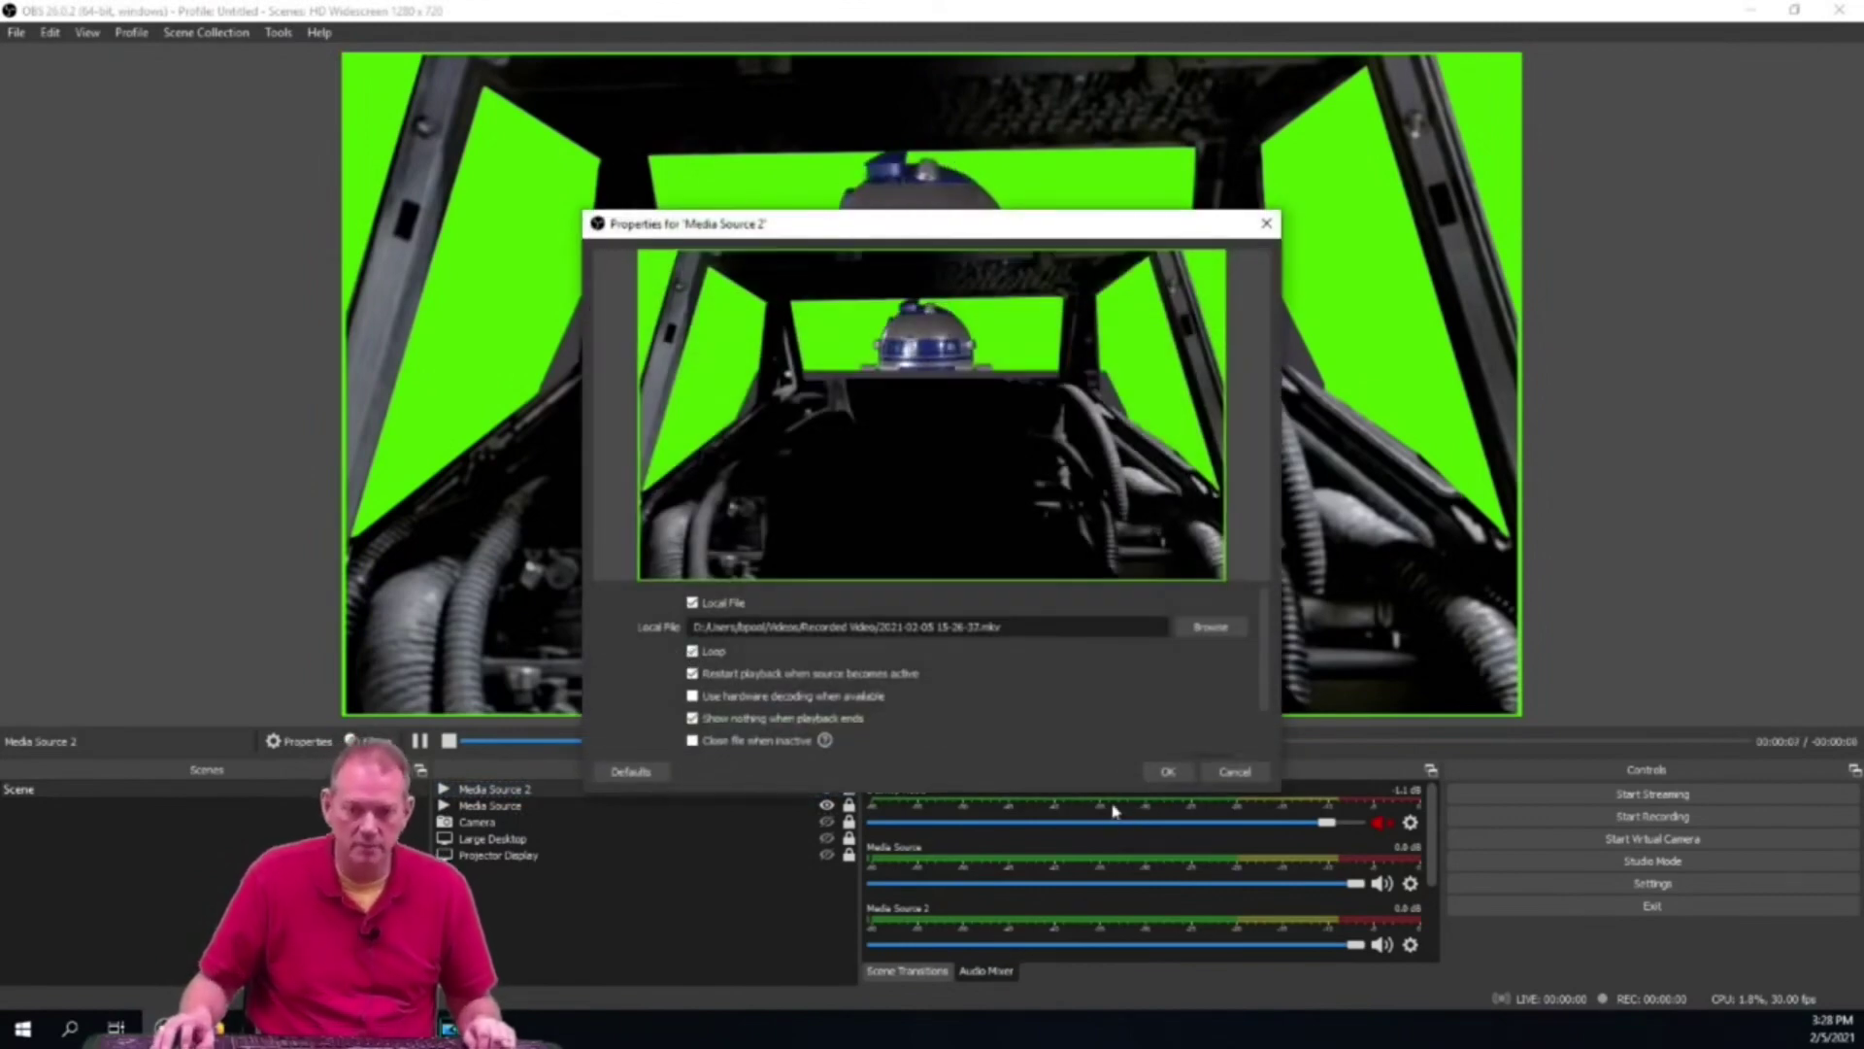
pyautogui.click(1167, 773)
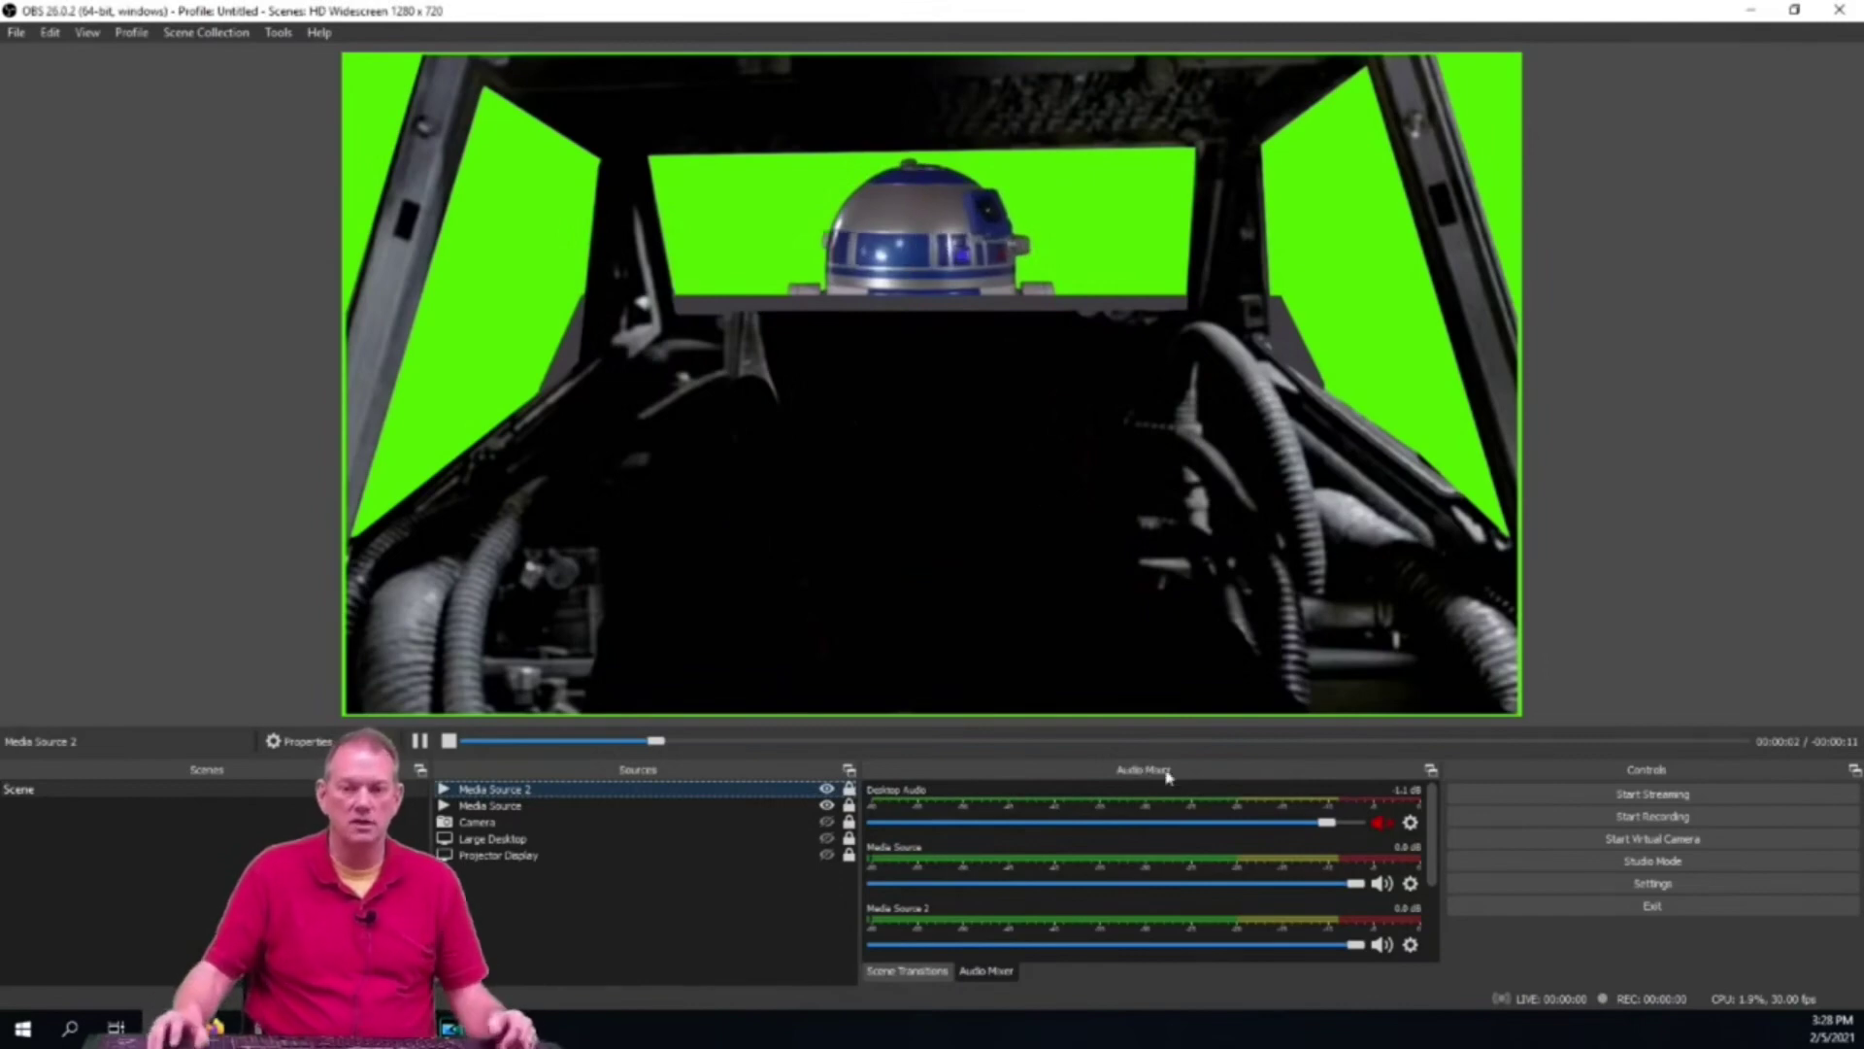
# - Add a Chroma Key filter to the X-wing cockpit source, Media Source 2, keeping the green key colour and default settings
pyautogui.rightClick(616, 421)
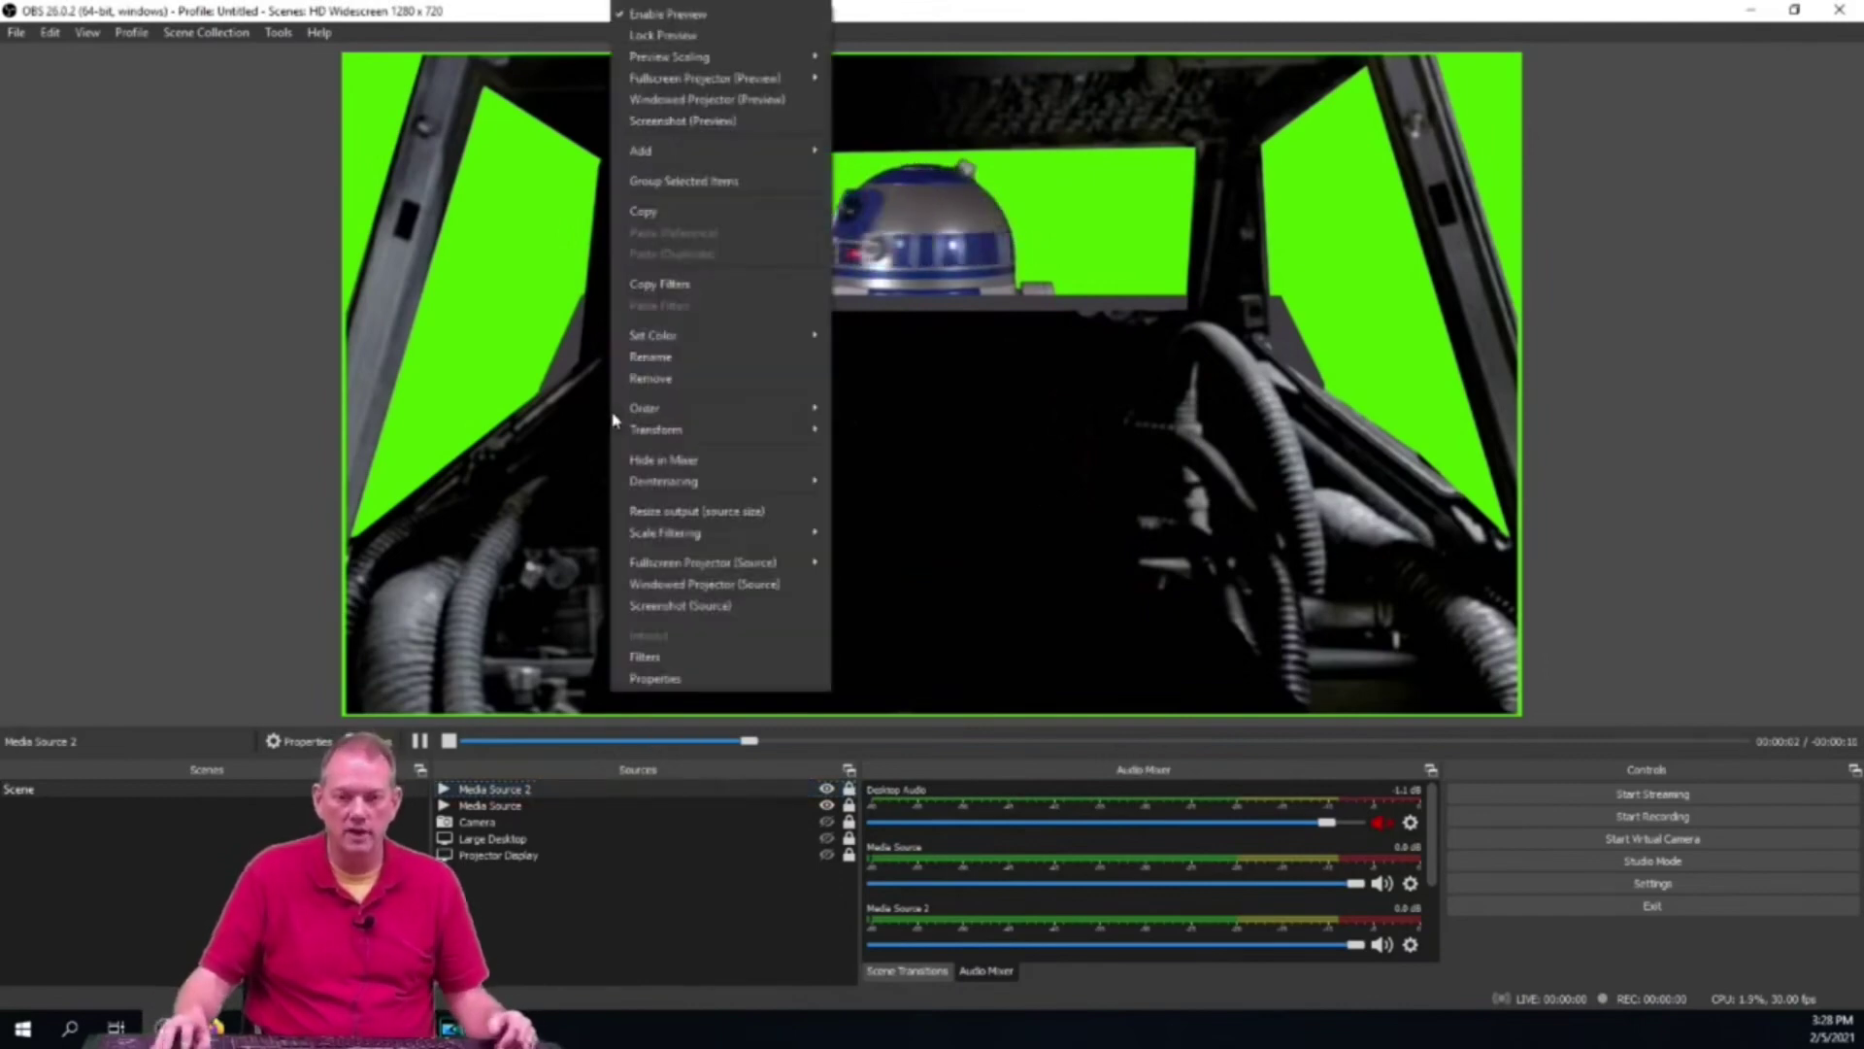
pyautogui.click(734, 667)
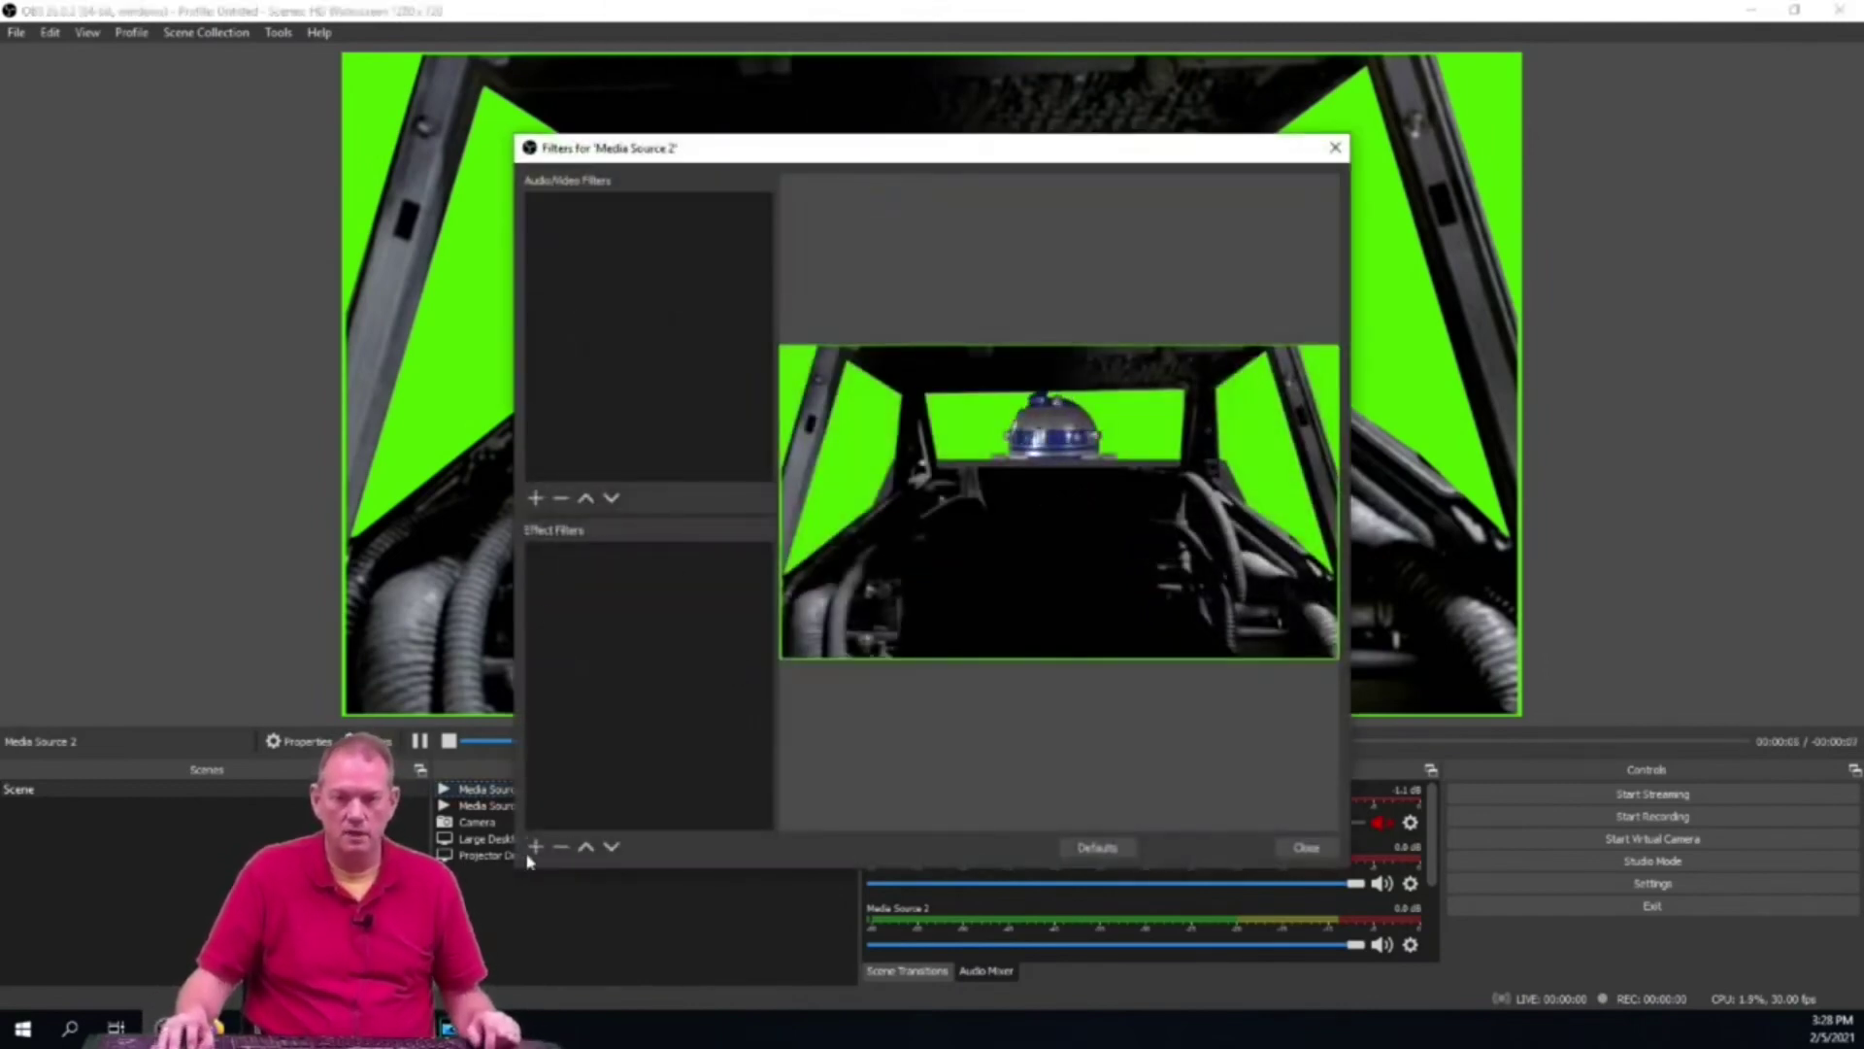
pyautogui.click(534, 847)
pyautogui.click(590, 648)
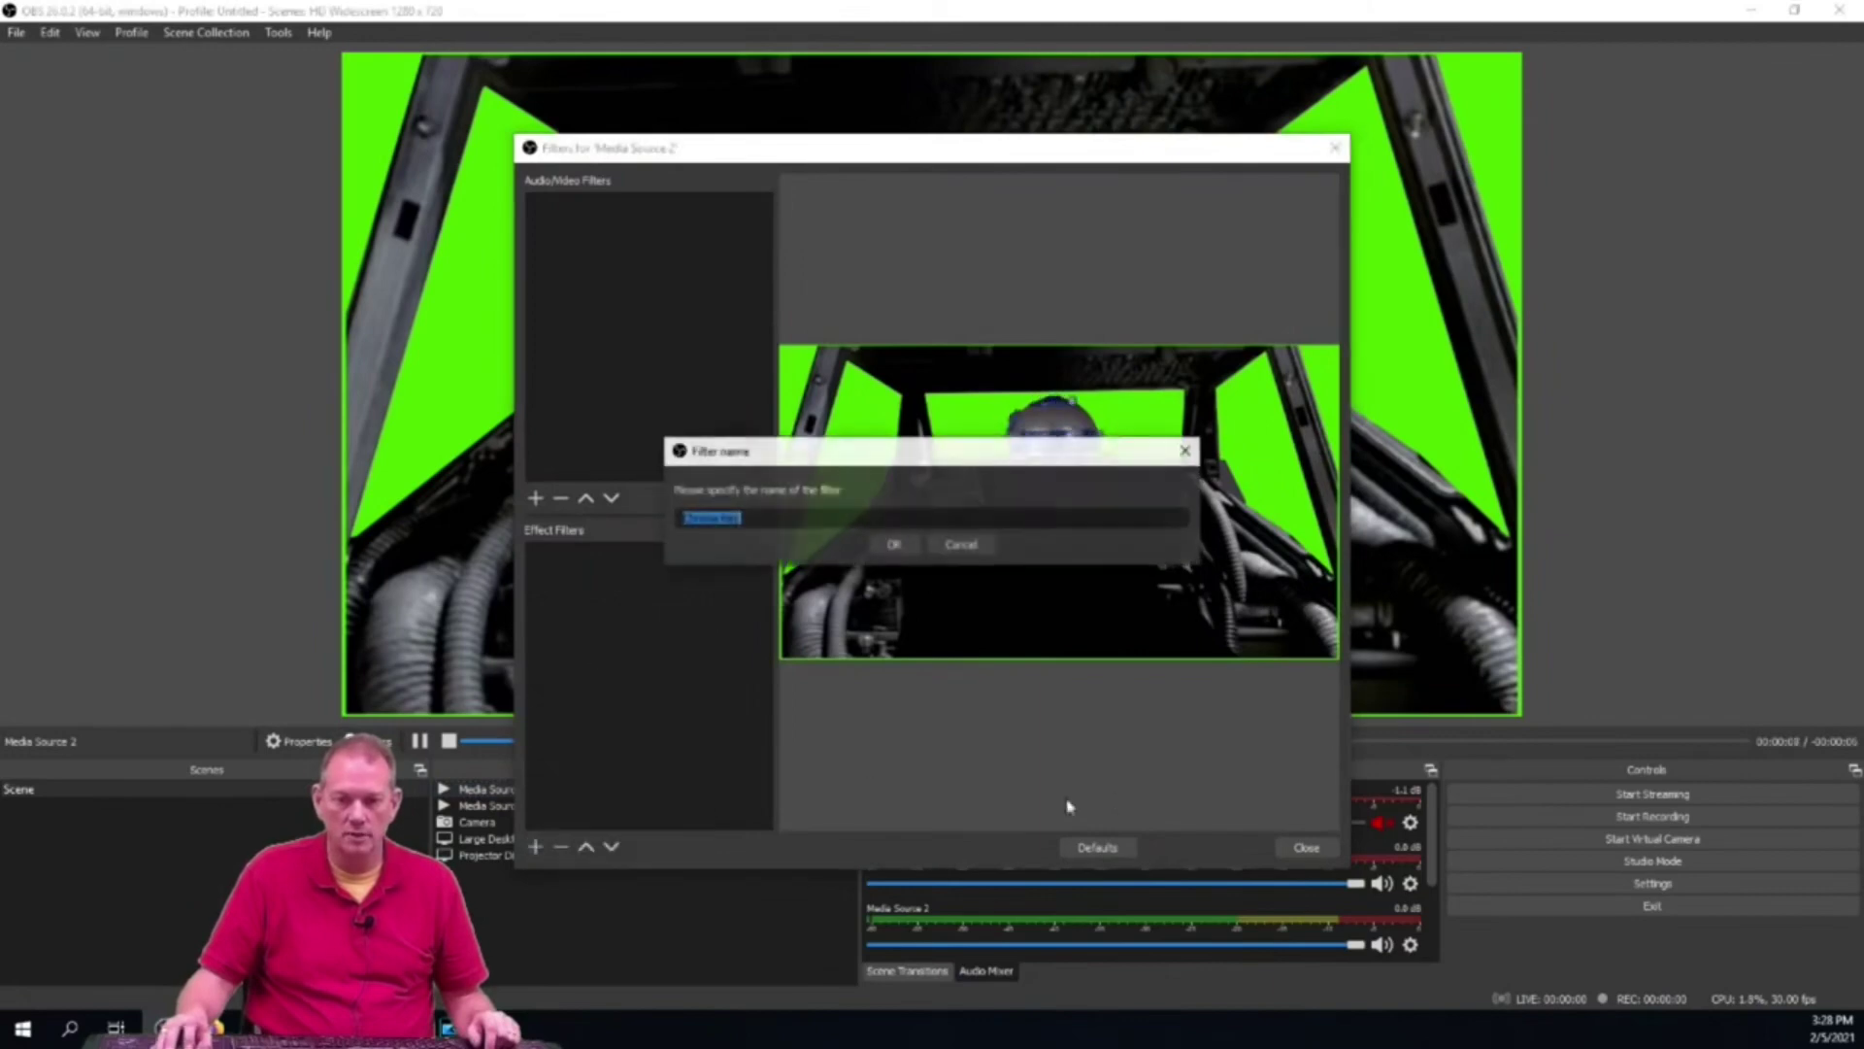
pyautogui.click(894, 544)
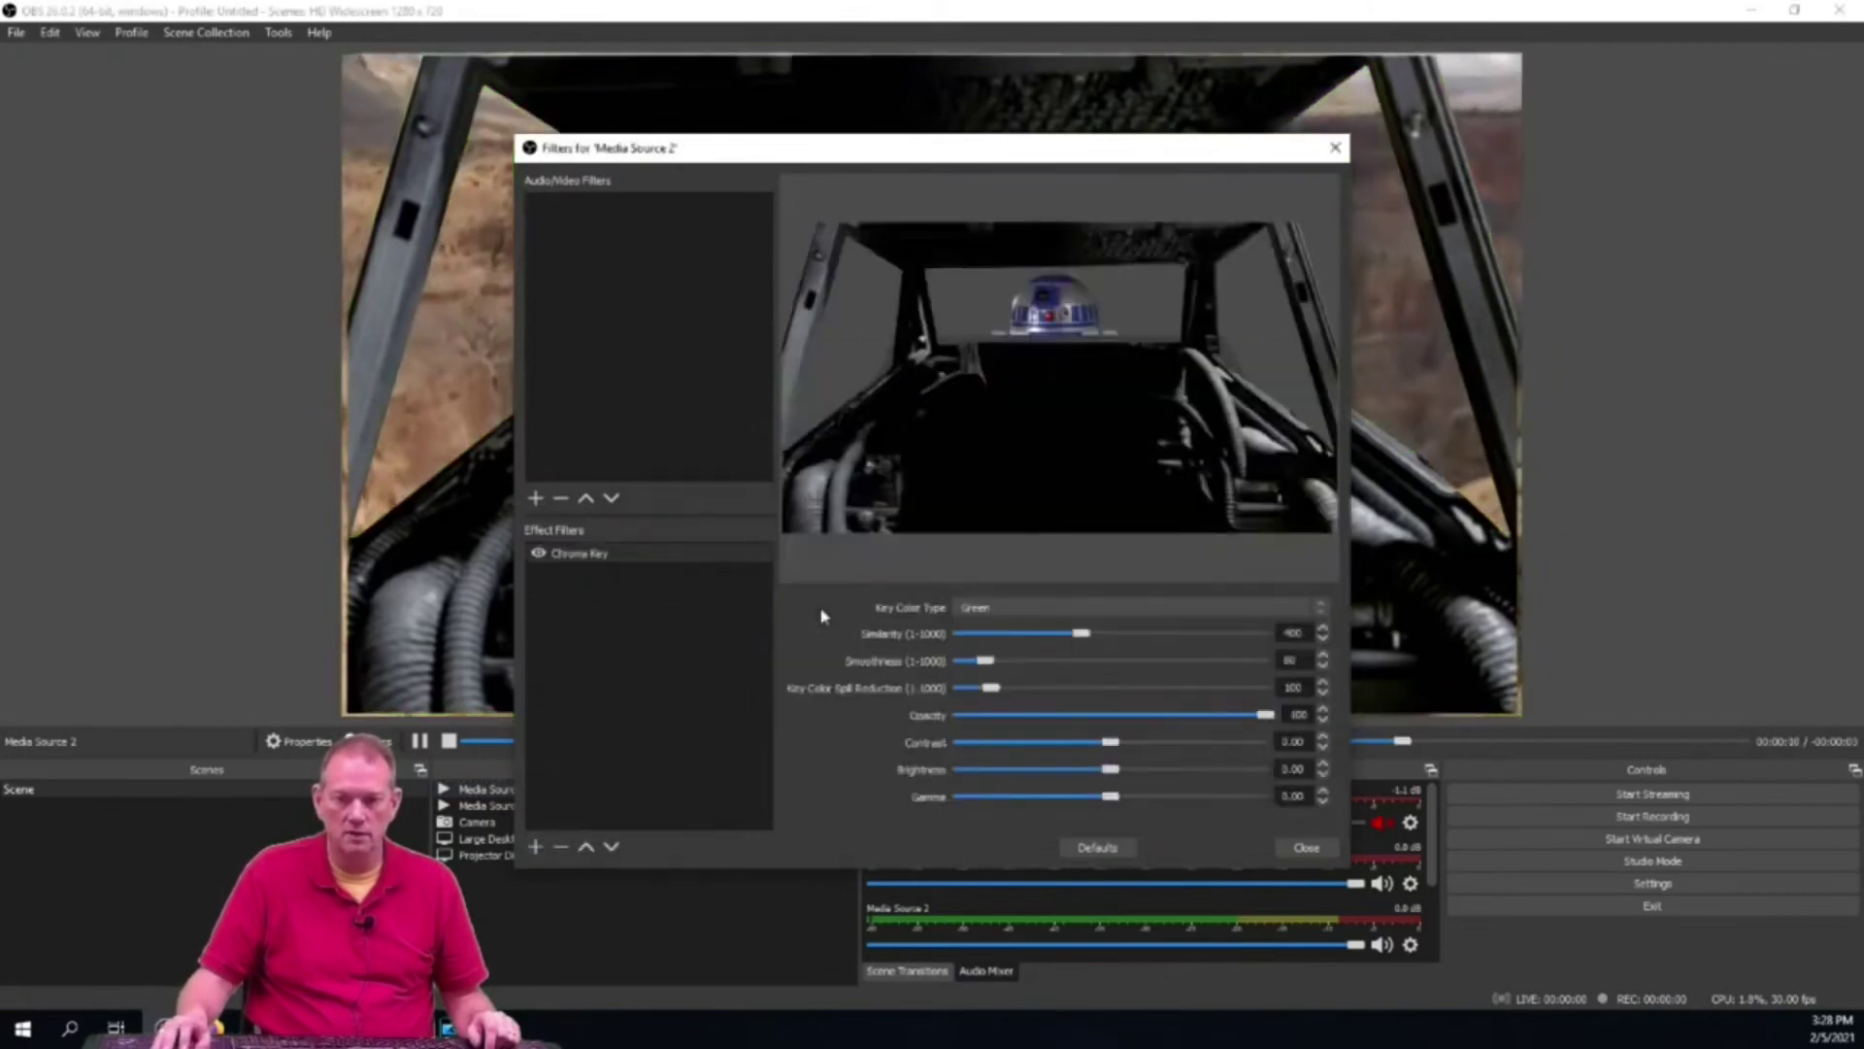
pyautogui.click(1307, 848)
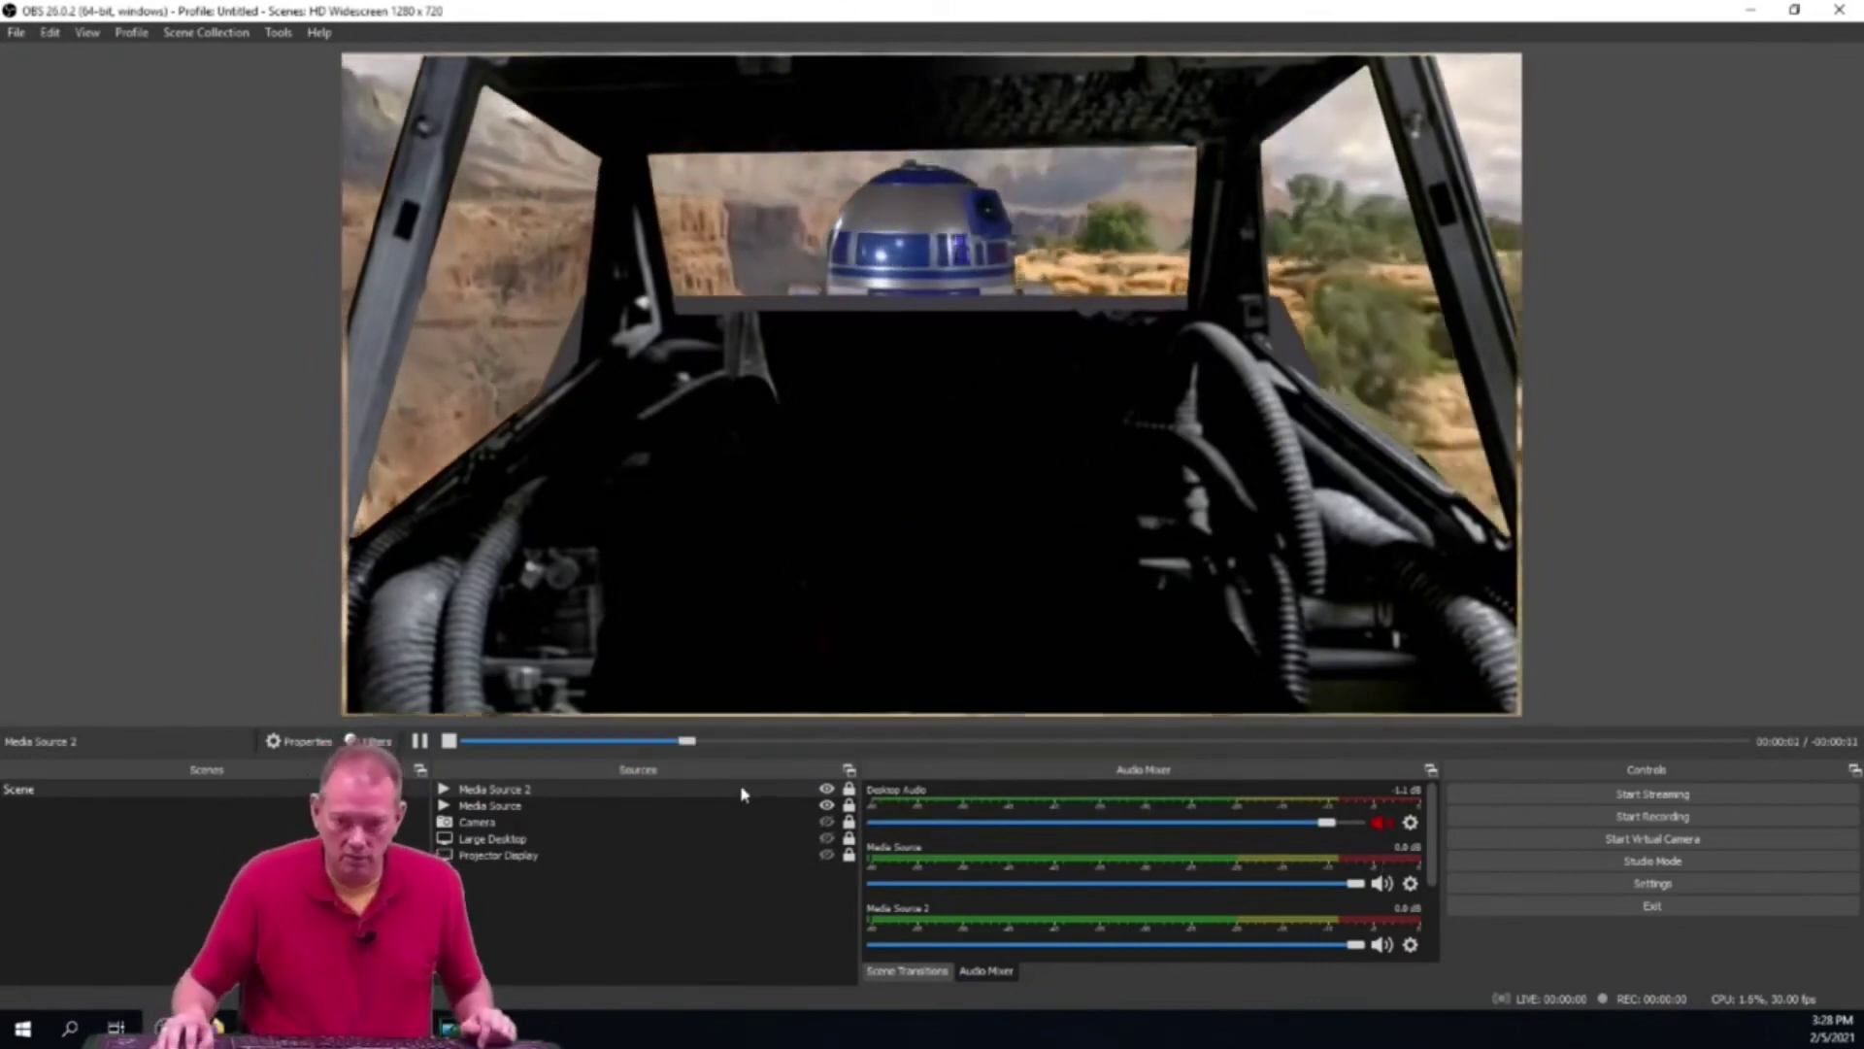
# - Unlock the X-wing cockpit source, enlarge it slightly past the canvas edges on both sides, and lock it again
pyautogui.click(850, 790)
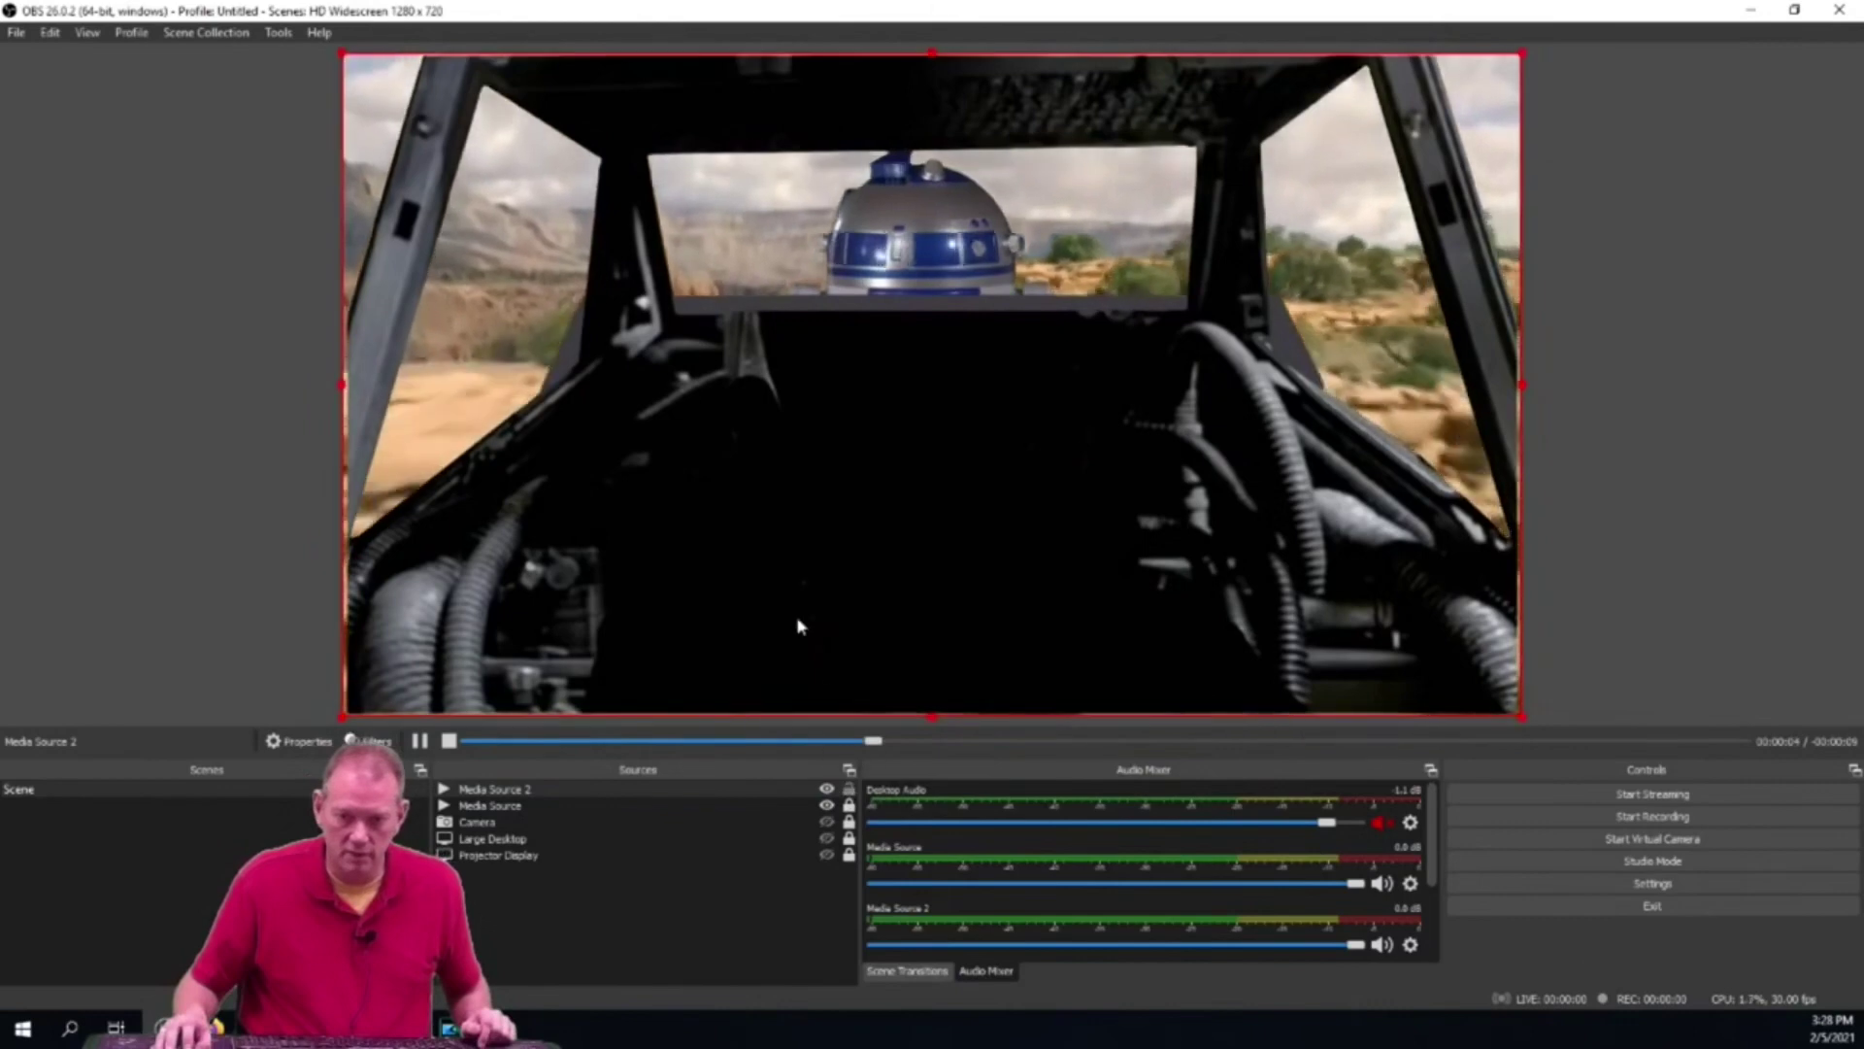
pyautogui.moveTo(931, 718); pyautogui.dragTo(944, 726)
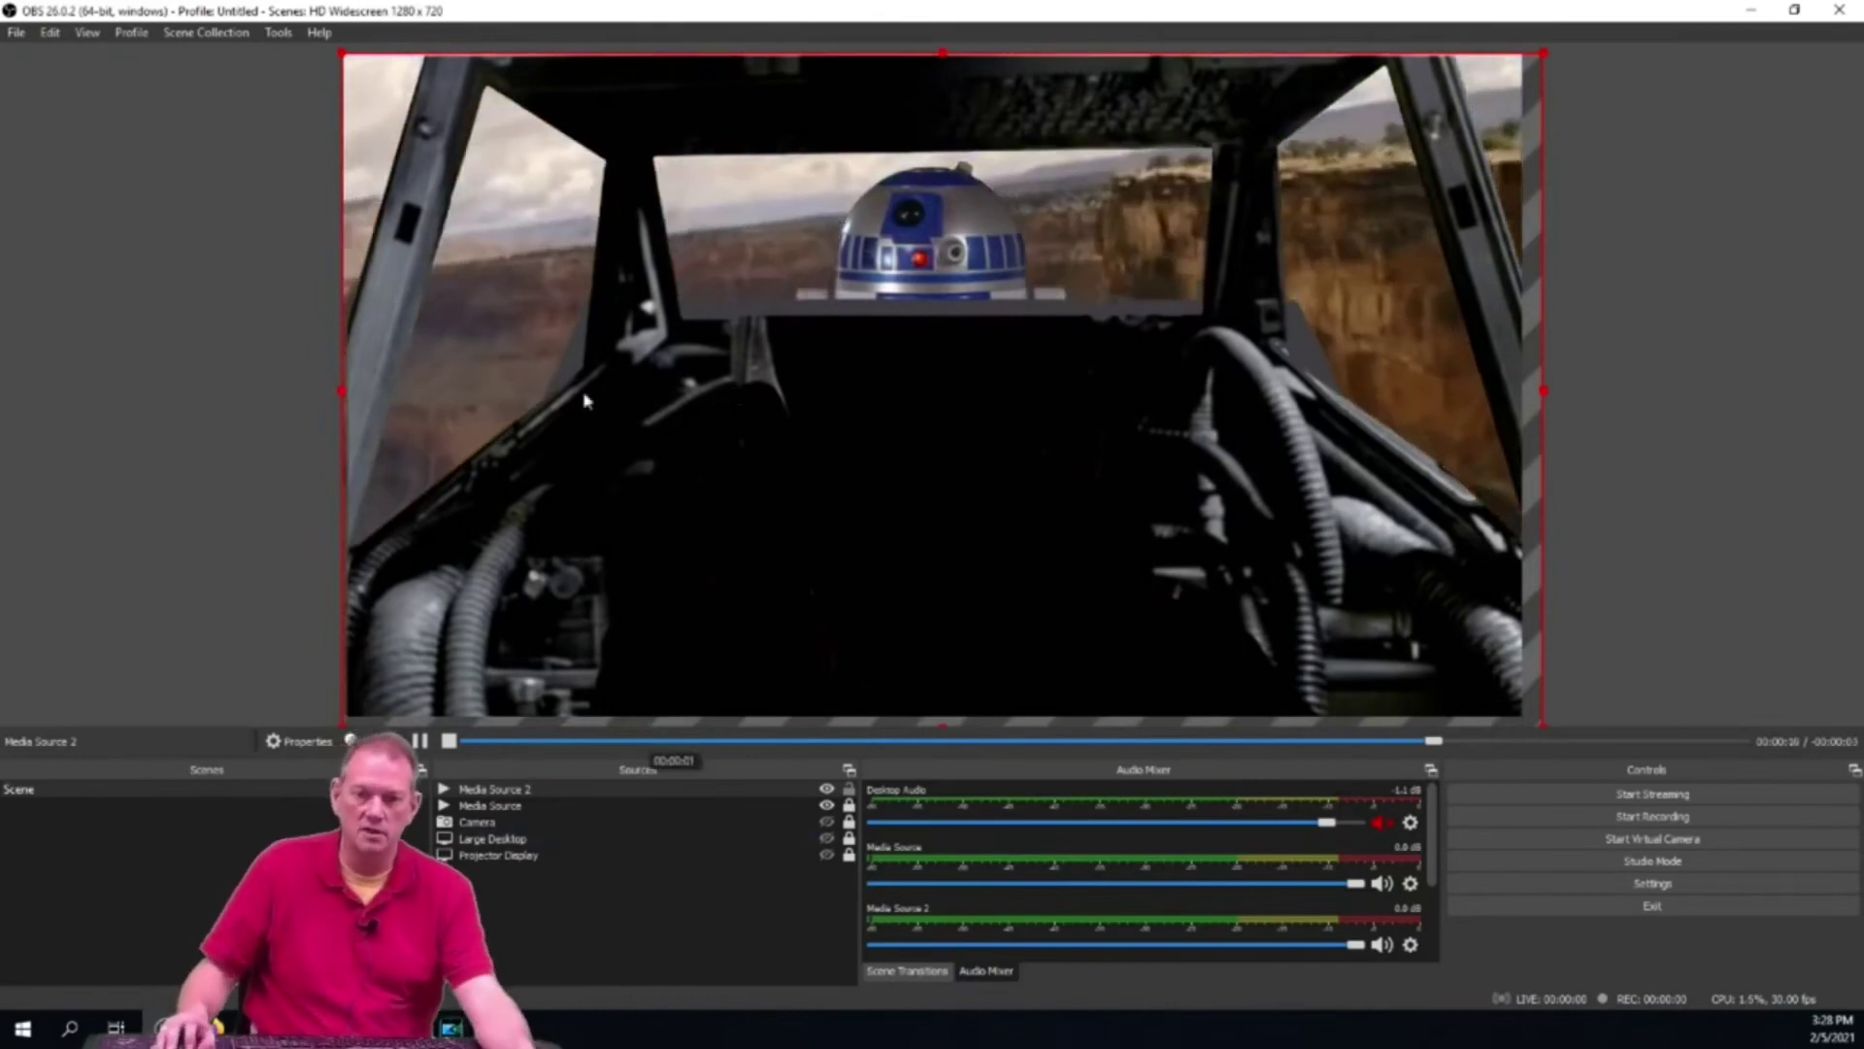
pyautogui.moveTo(342, 393); pyautogui.dragTo(327, 392)
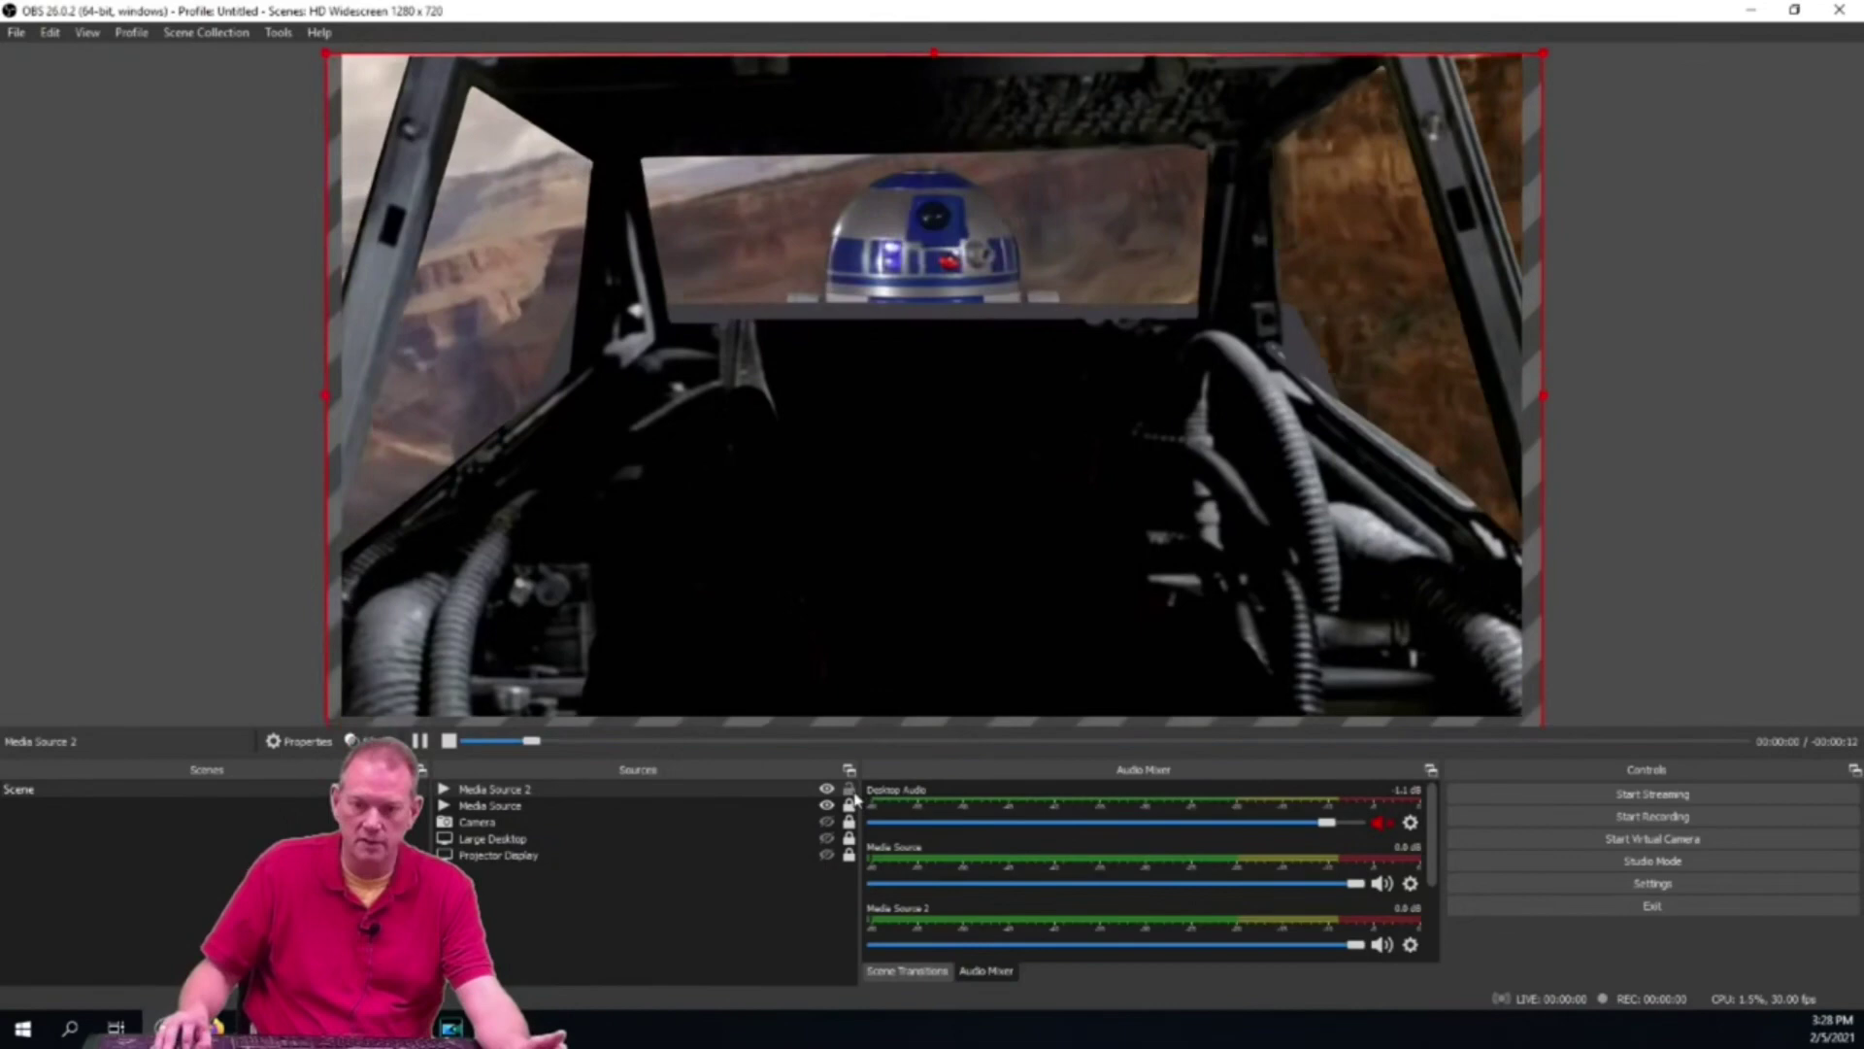
pyautogui.click(850, 789)
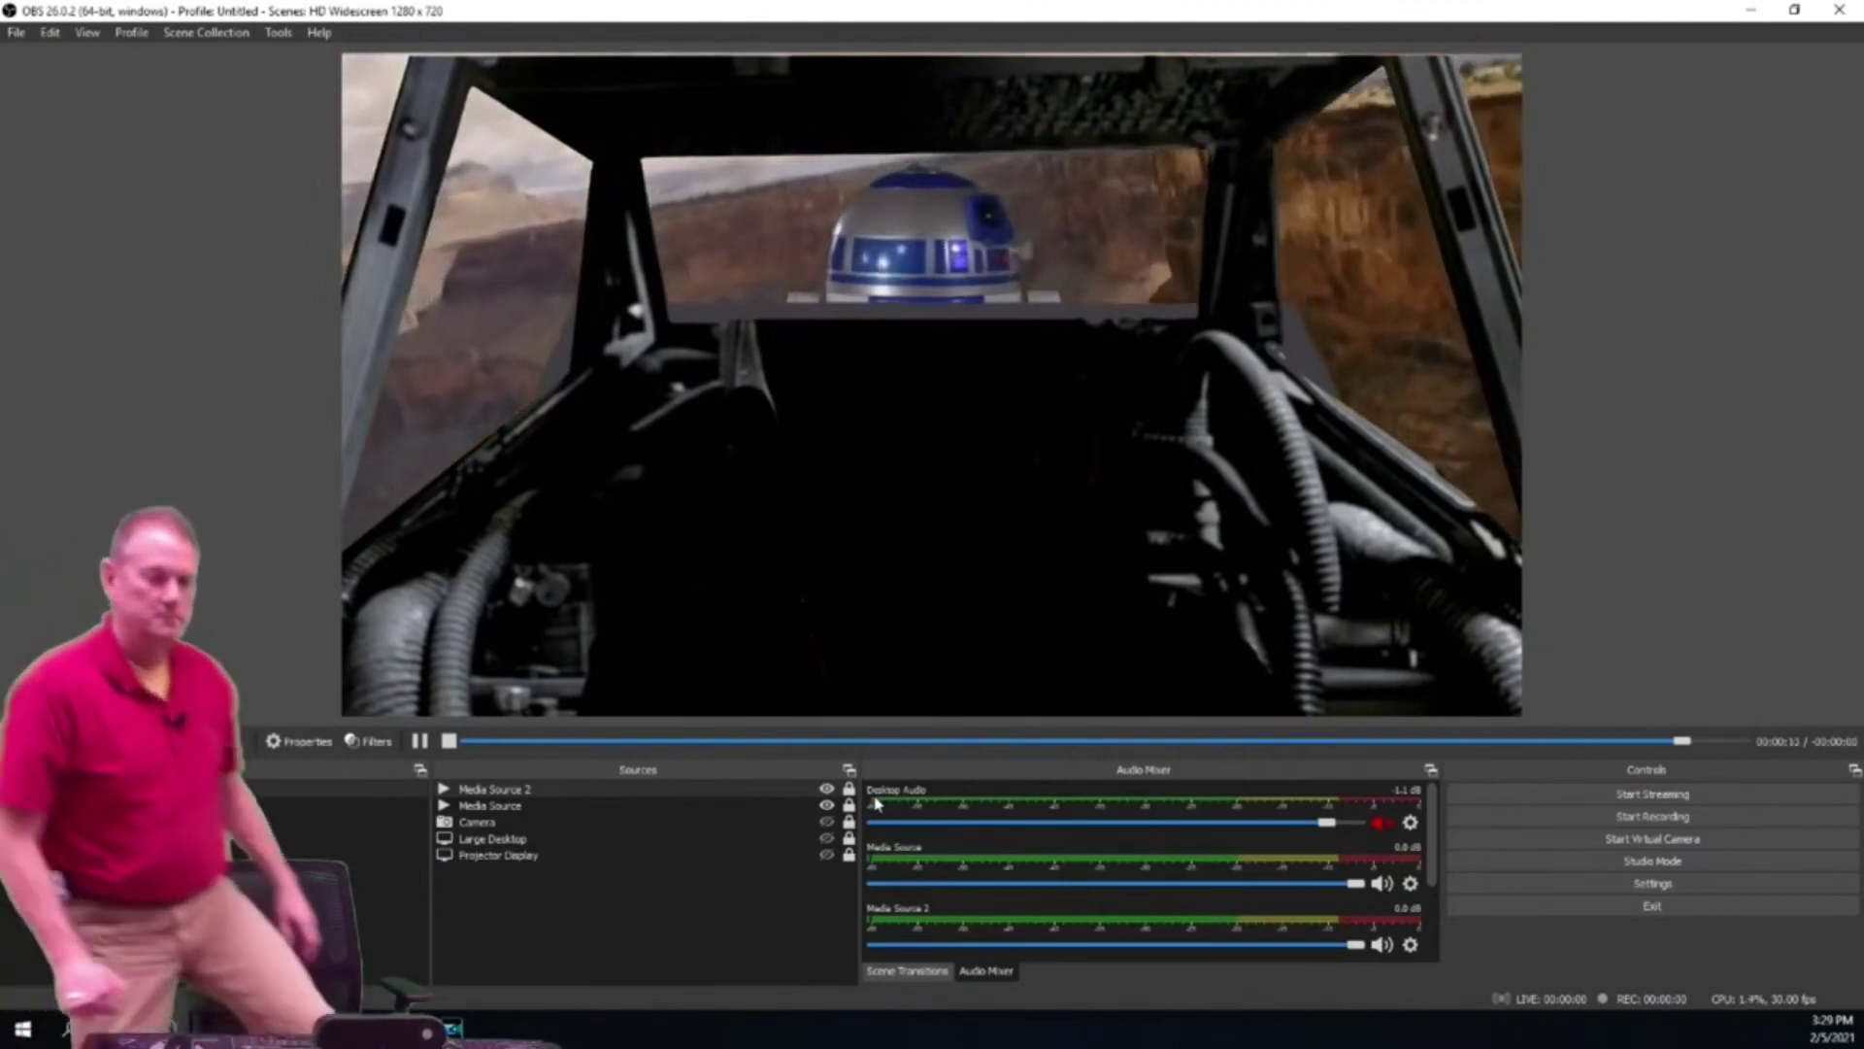
# - Add a new Video Capture Device source using FHD Camera, and enlarge and centre the presenter over the cockpit
pyautogui.rightClick(558, 946)
pyautogui.moveTo(648, 814)
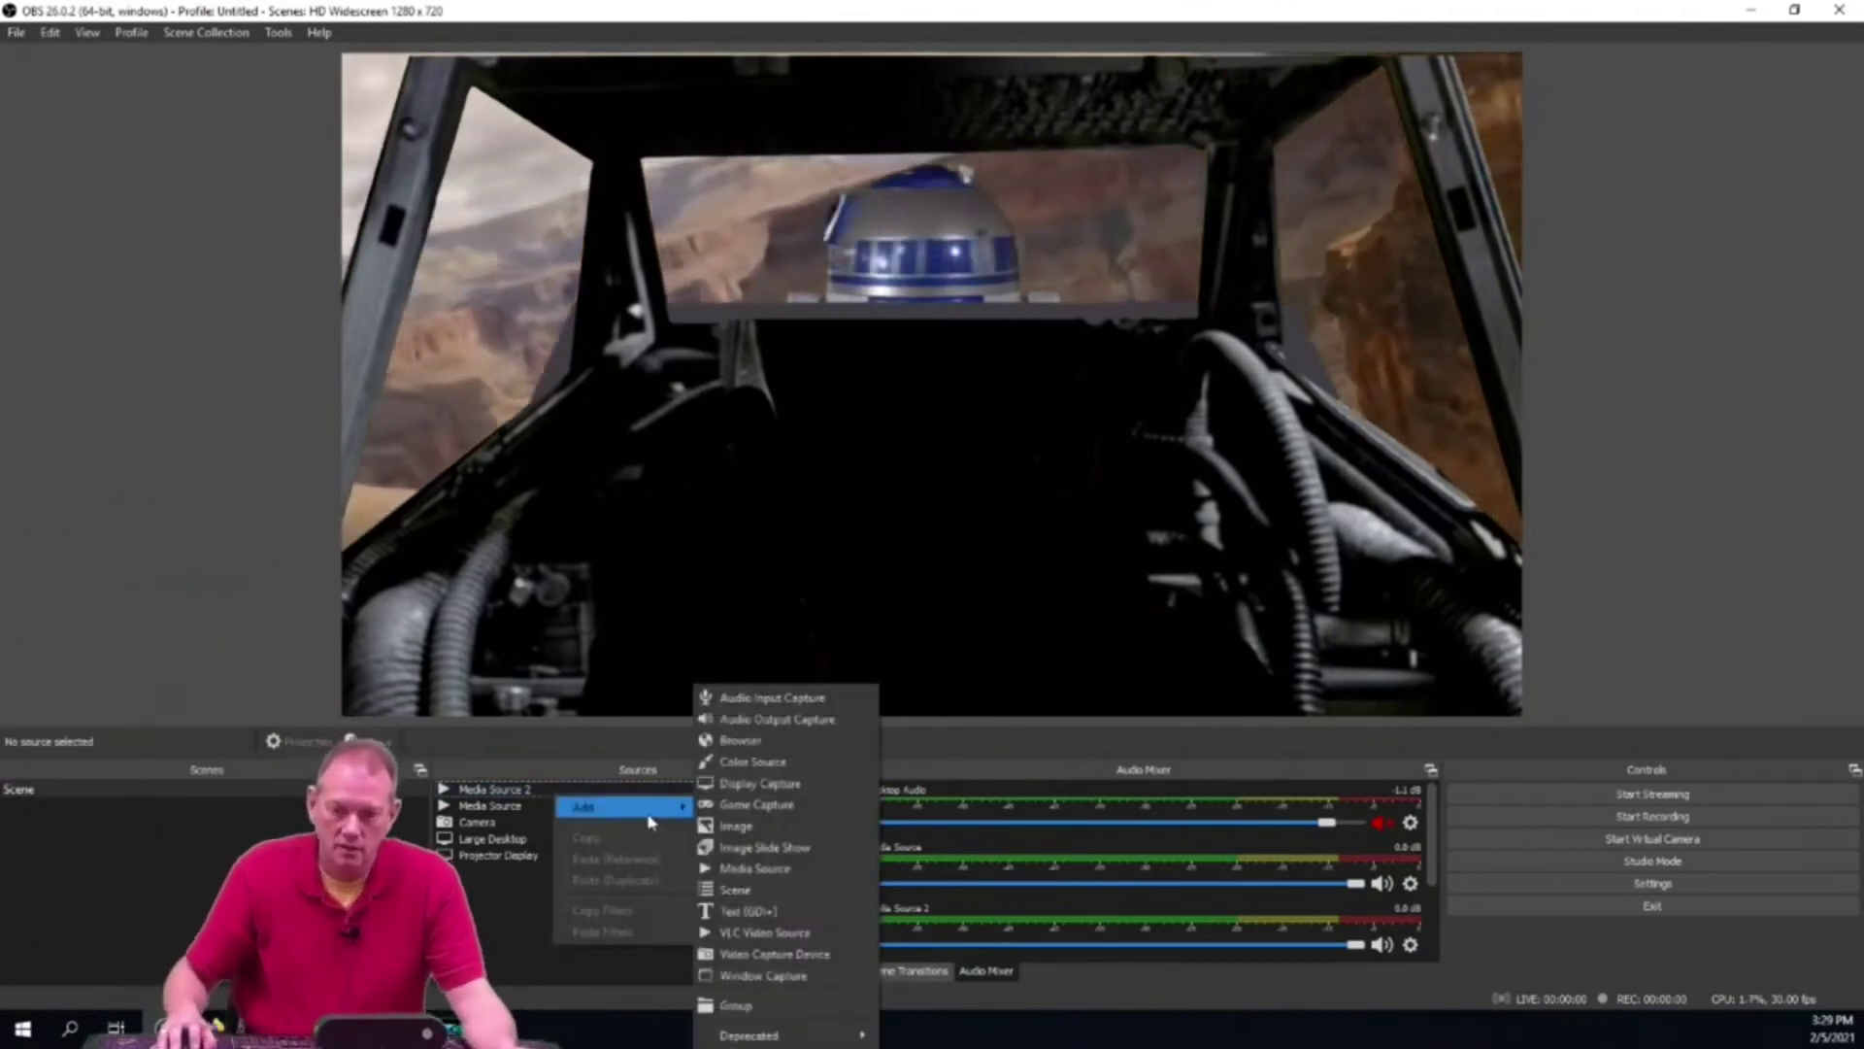
pyautogui.click(794, 956)
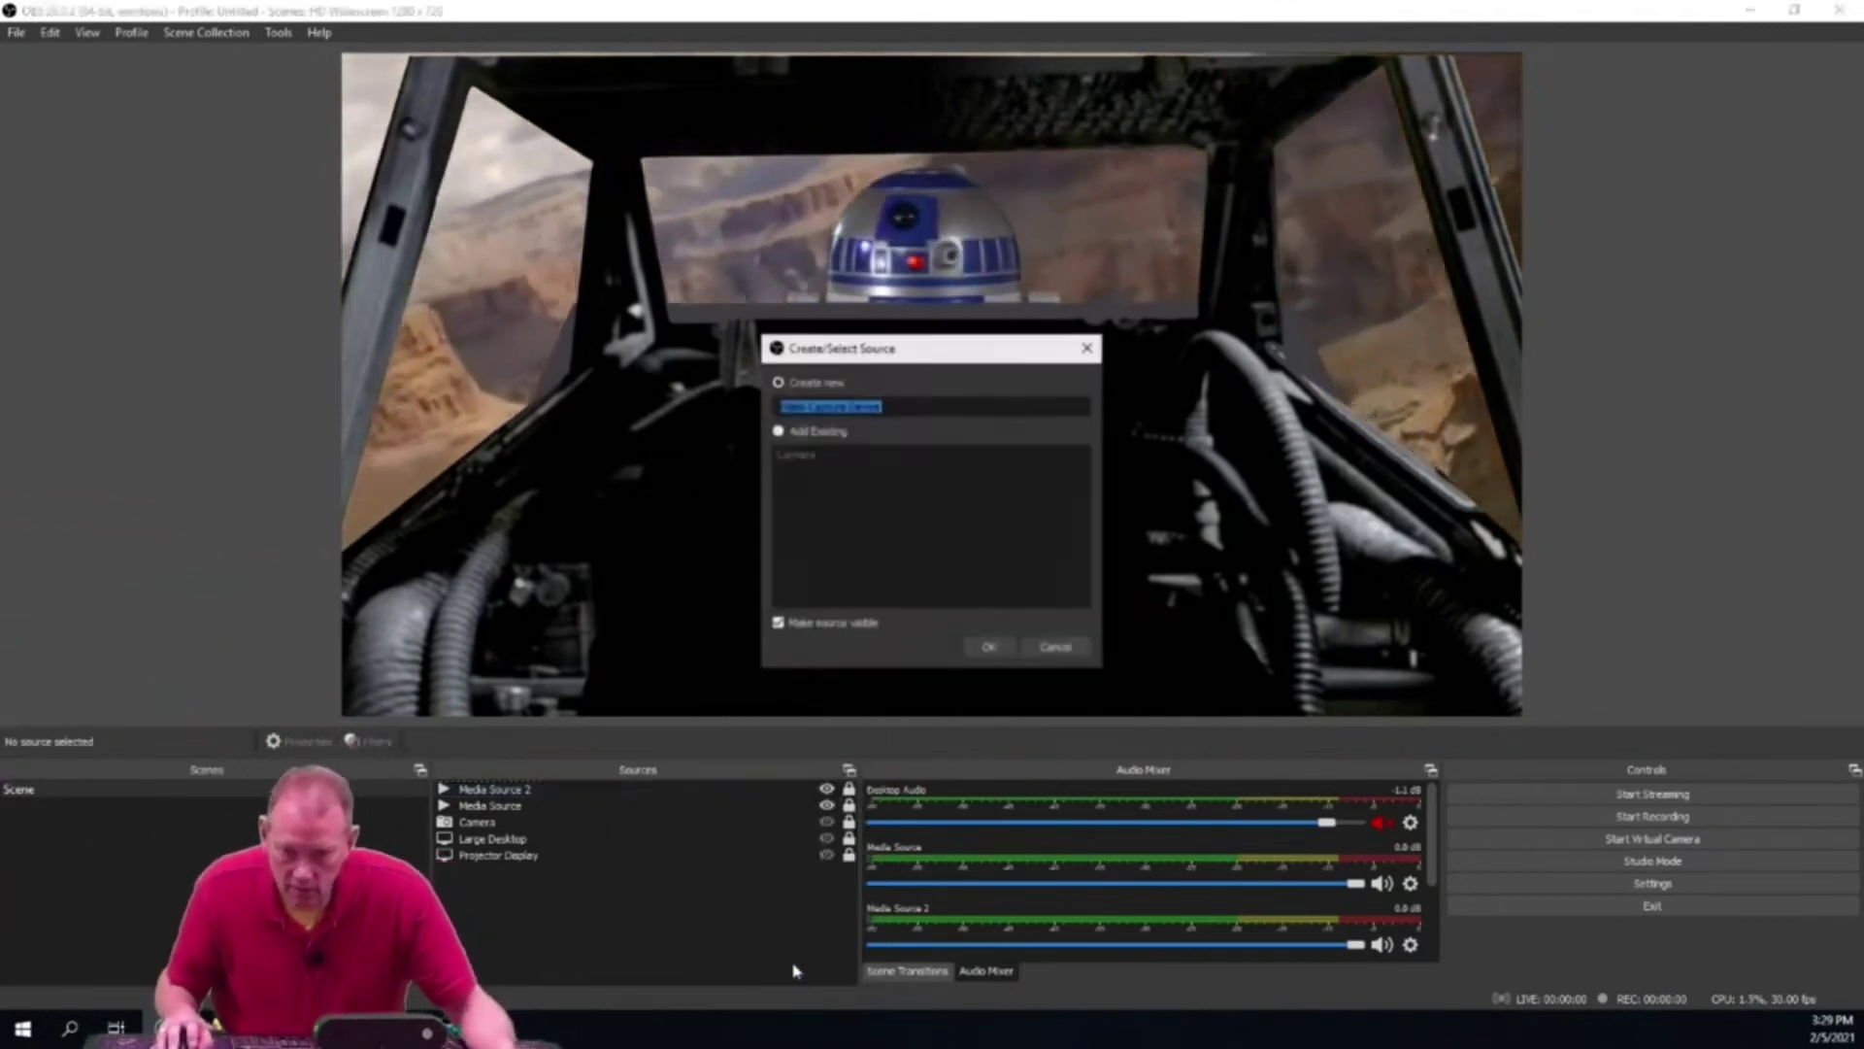
pyautogui.click(989, 648)
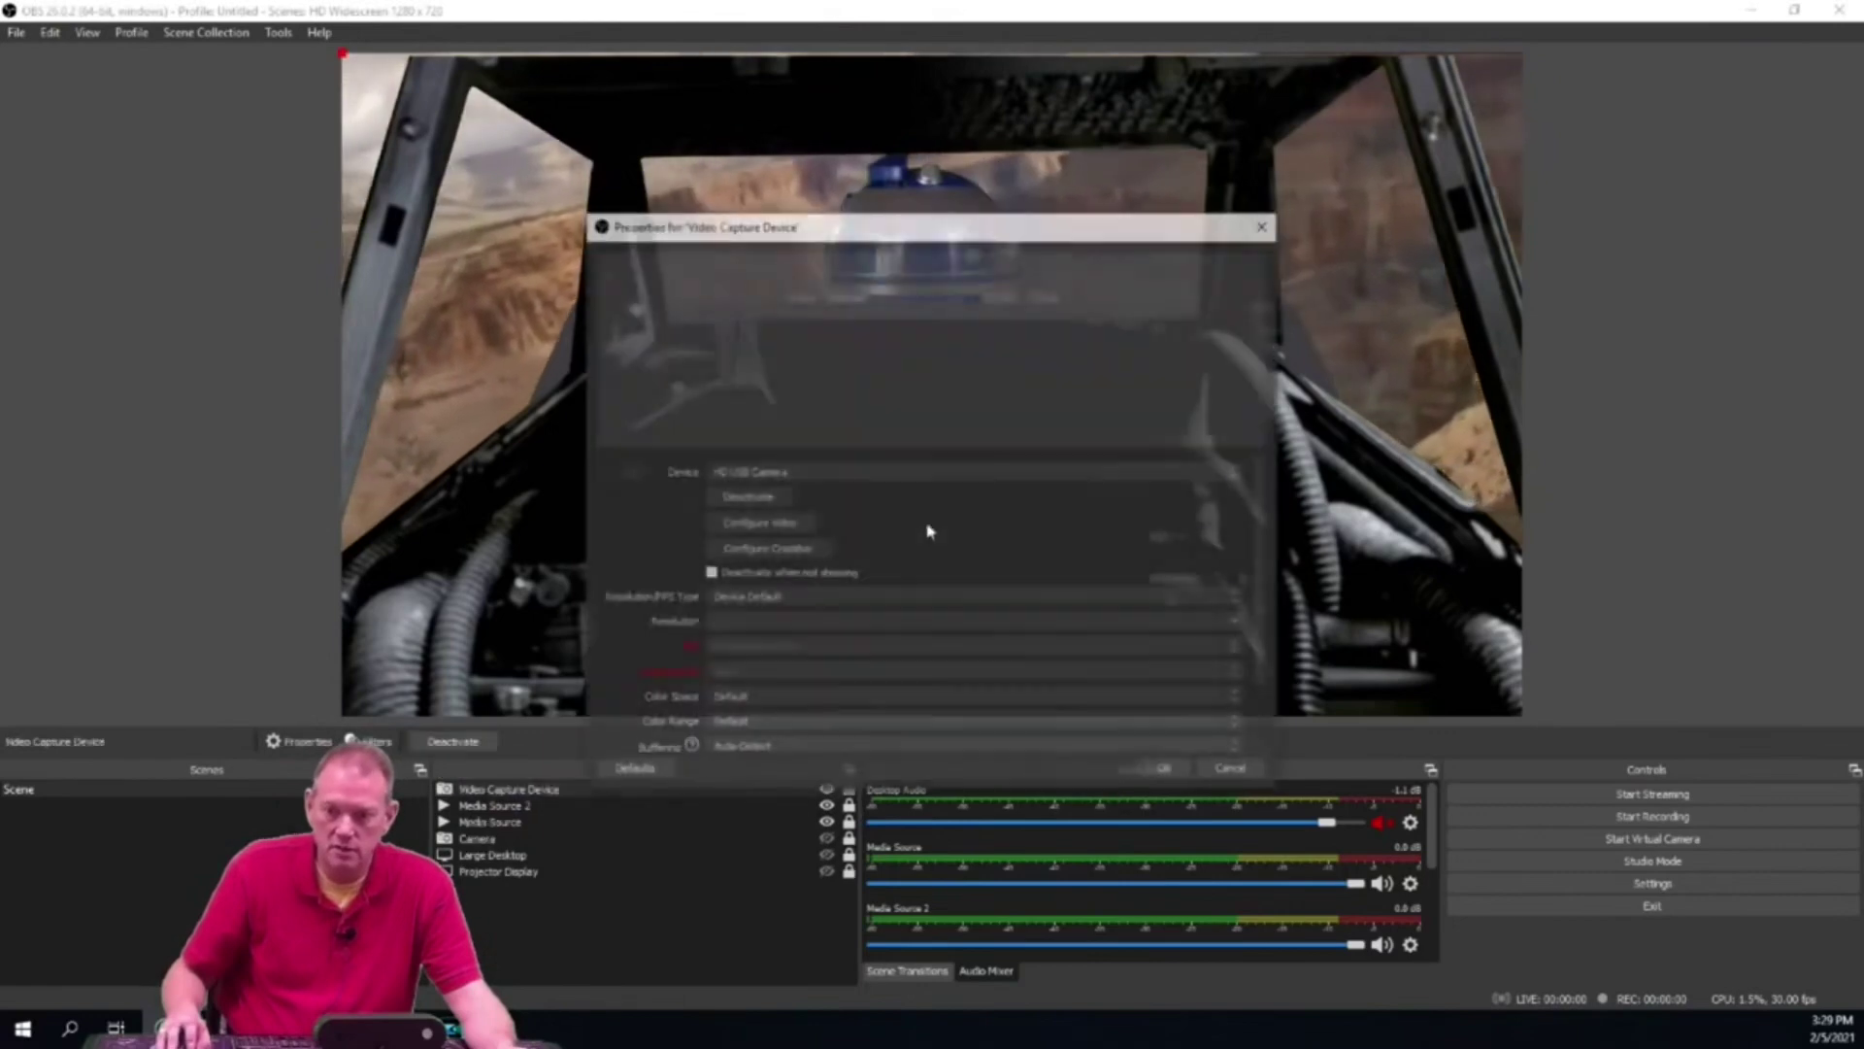
pyautogui.click(986, 471)
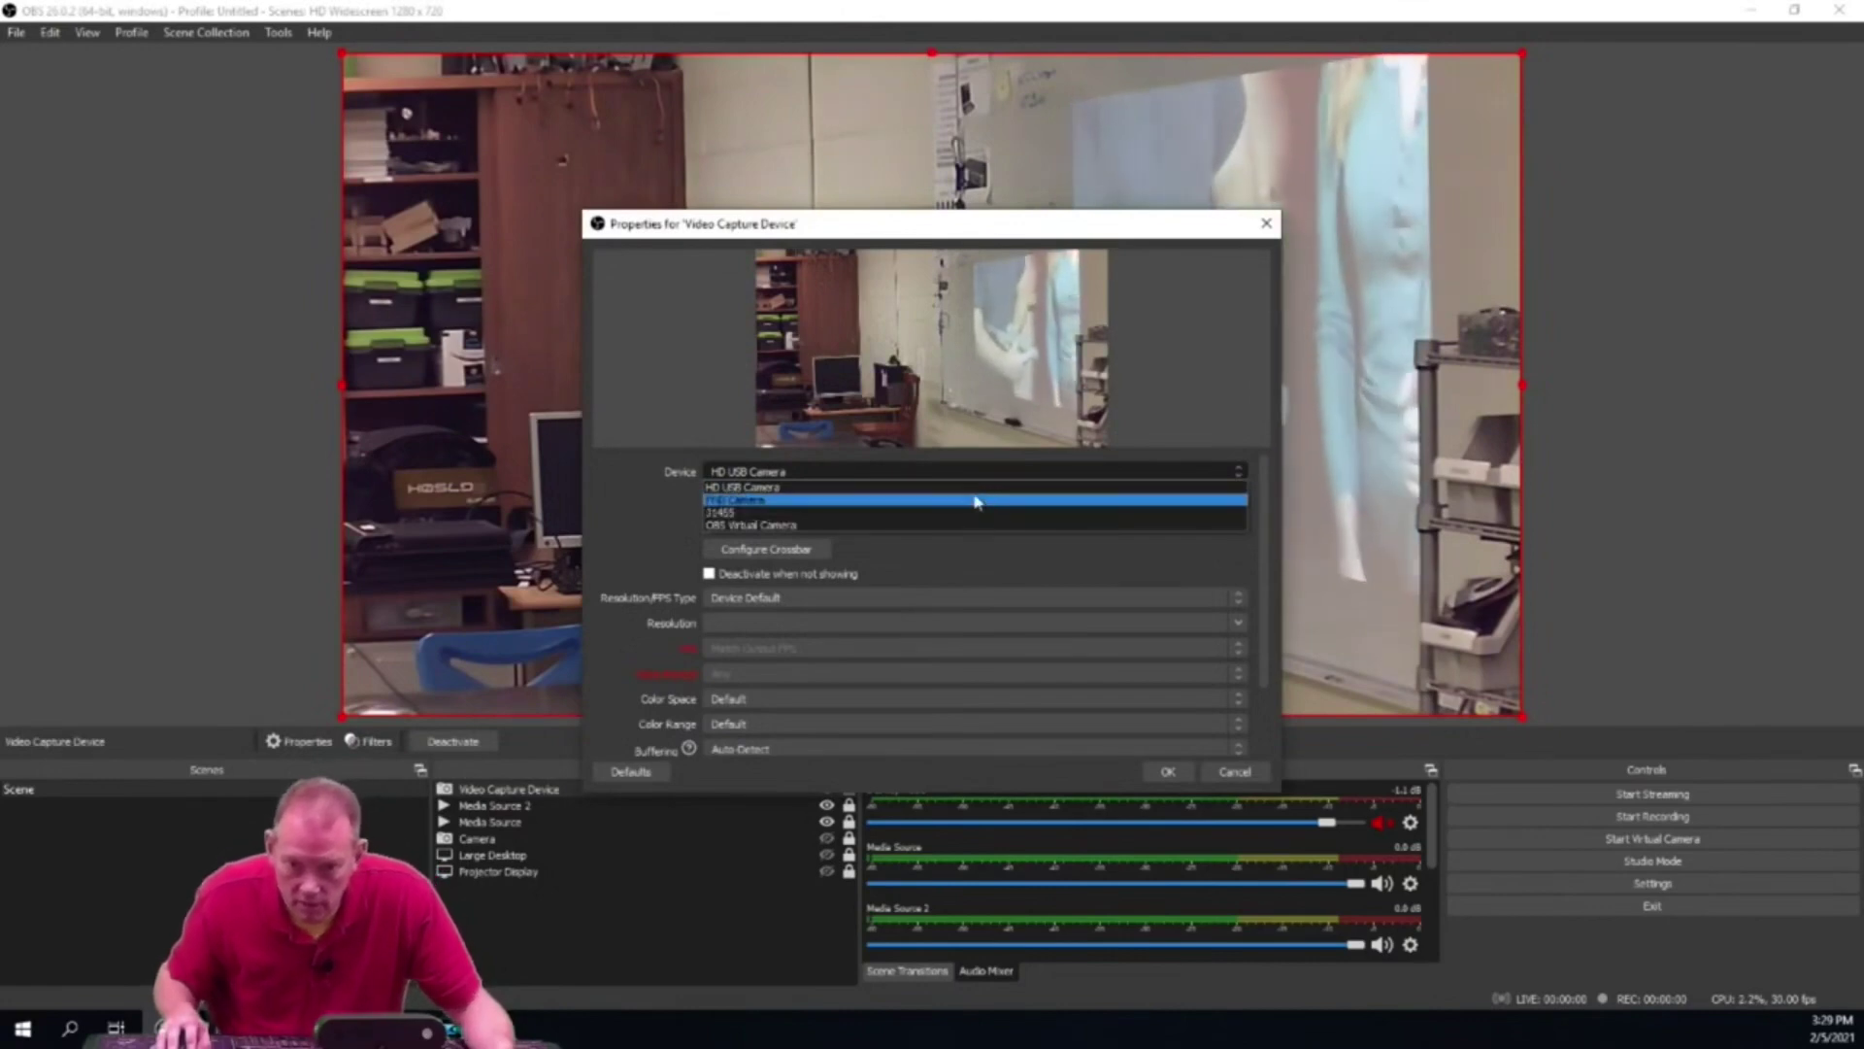
pyautogui.click(977, 501)
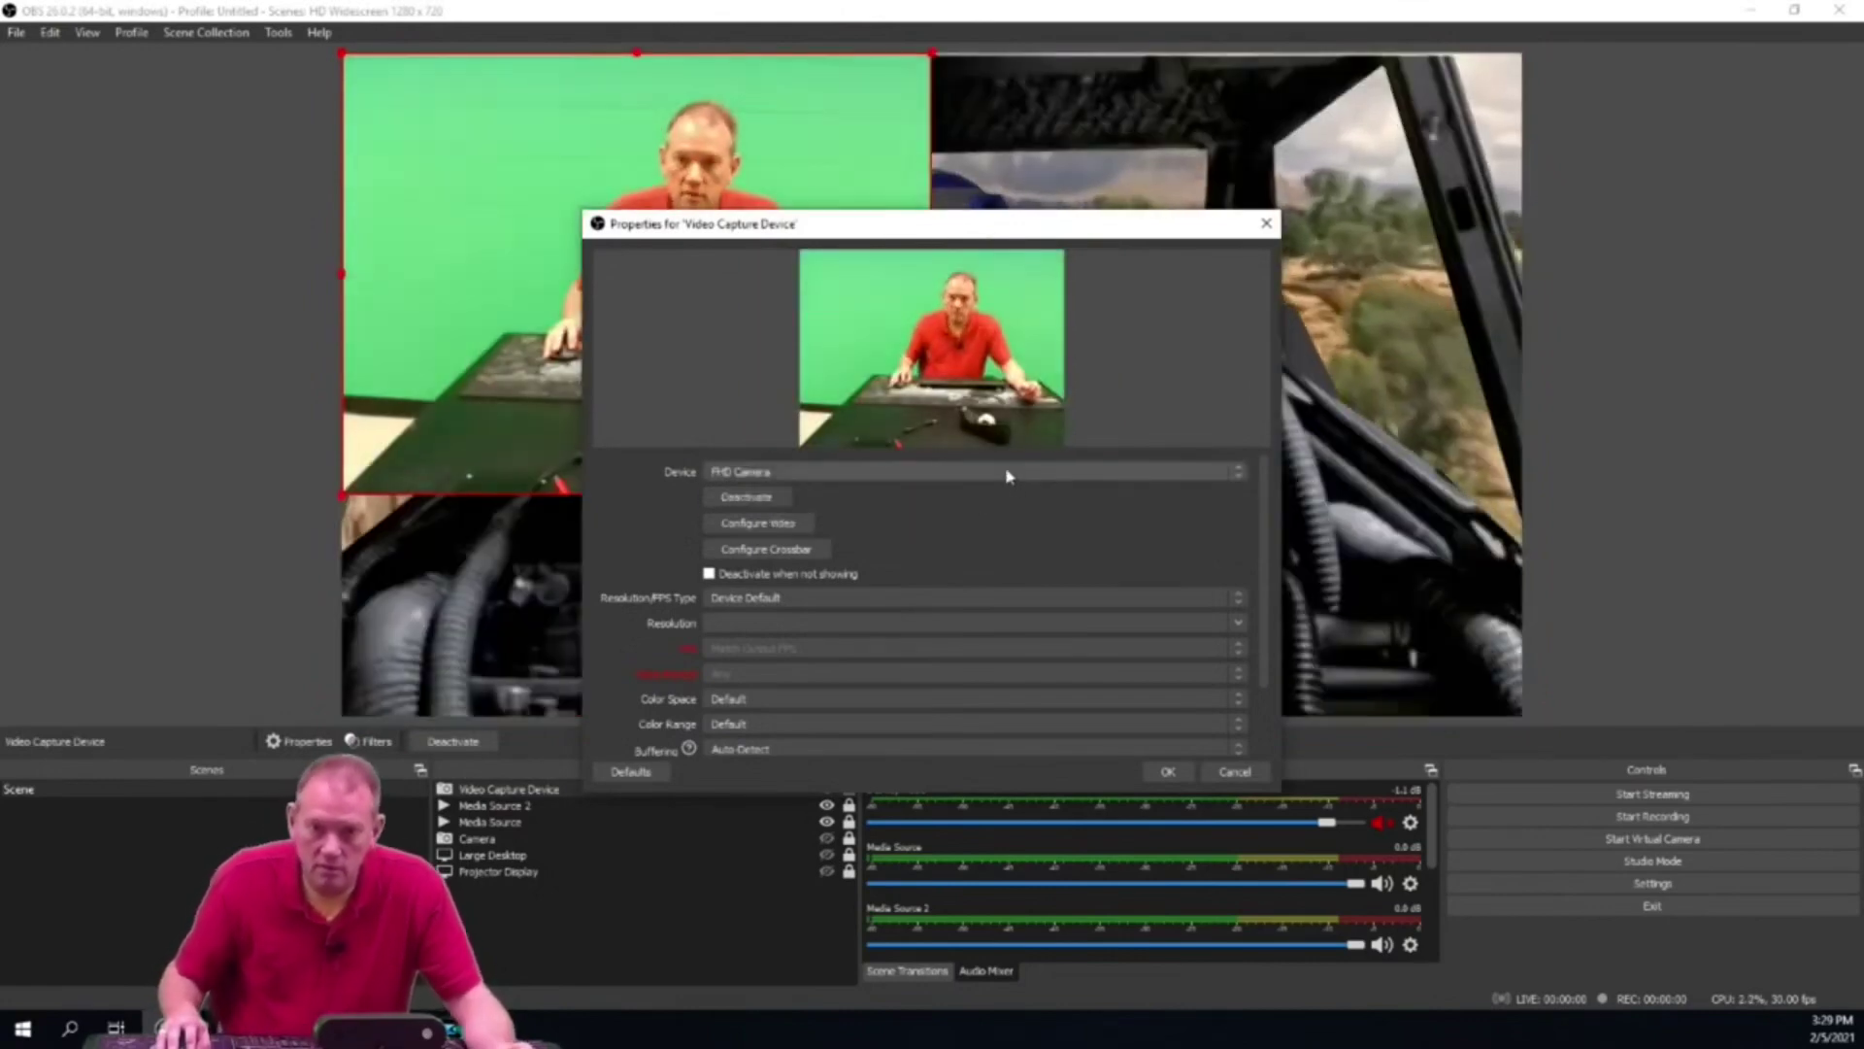
pyautogui.click(1167, 774)
pyautogui.moveTo(938, 502); pyautogui.dragTo(1552, 682)
pyautogui.moveTo(1100, 355); pyautogui.dragTo(962, 490)
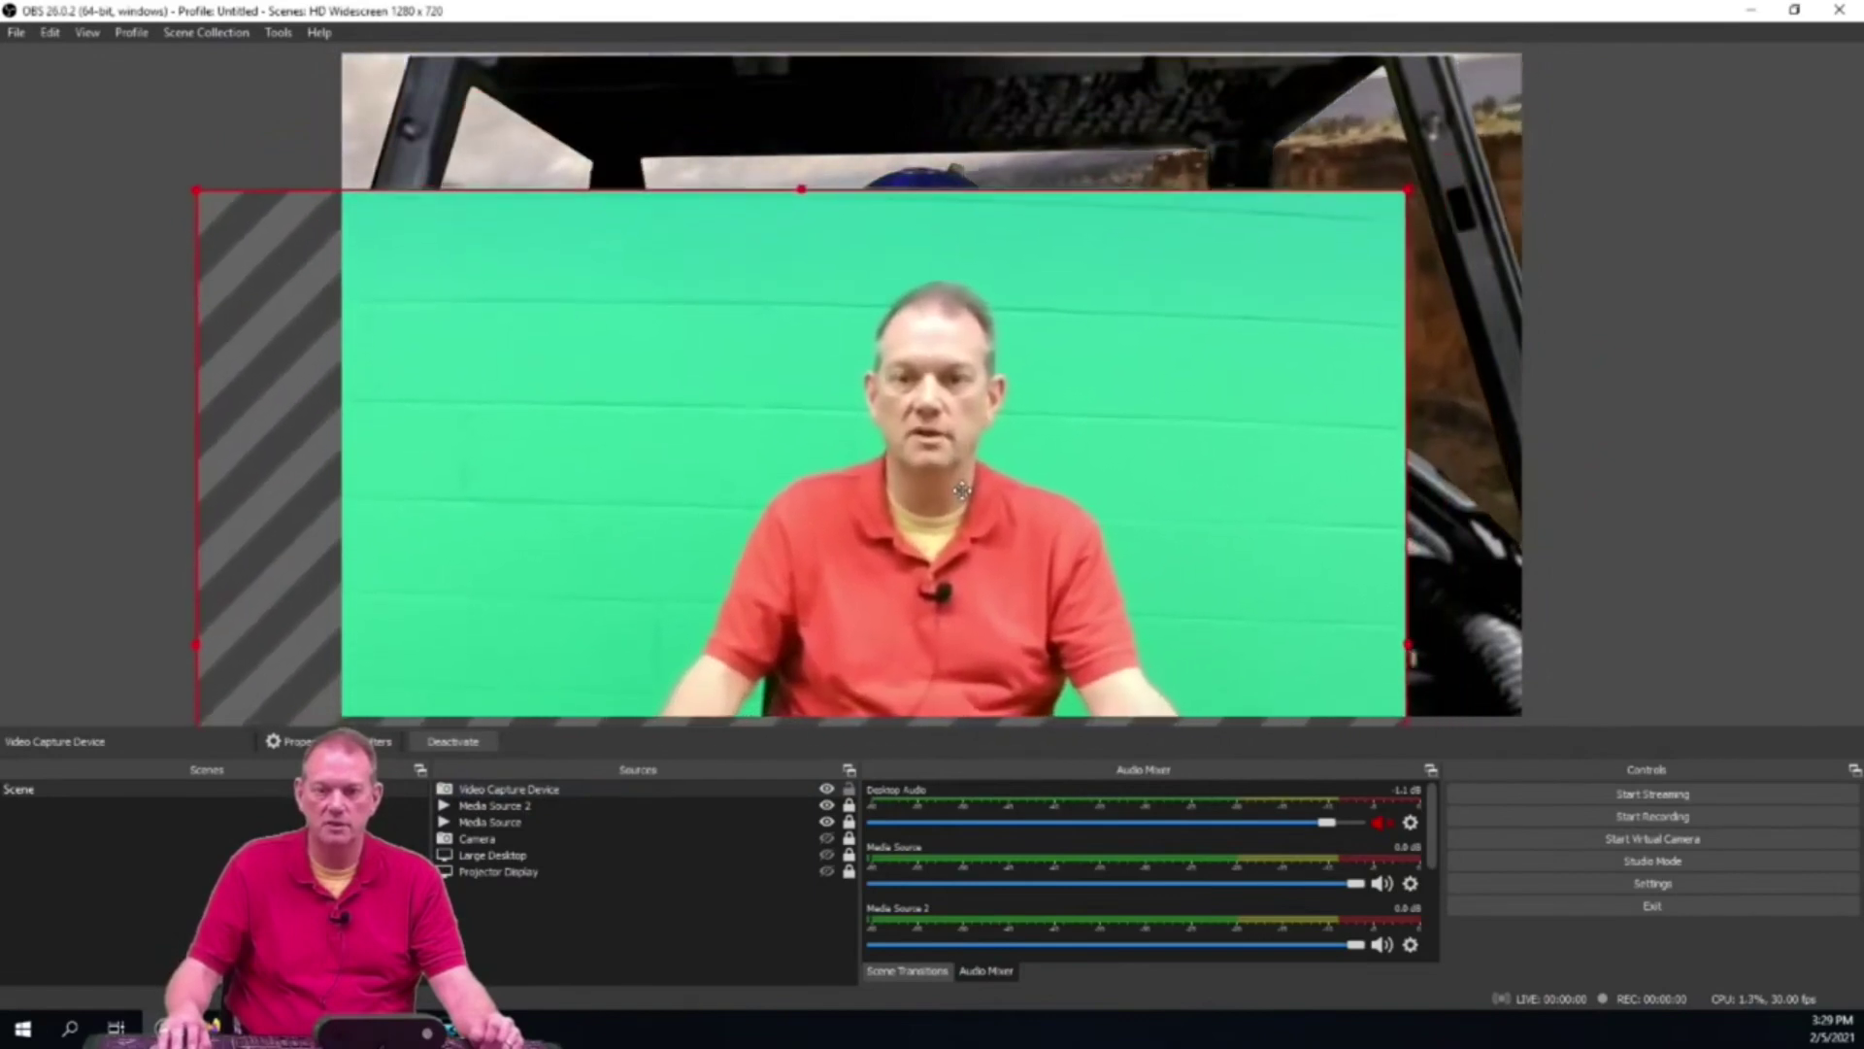
# - Remove the camera's green background with a Chroma Key filter, and shift and slightly enlarge the presenter in the pilot's seat
pyautogui.rightClick(1192, 470)
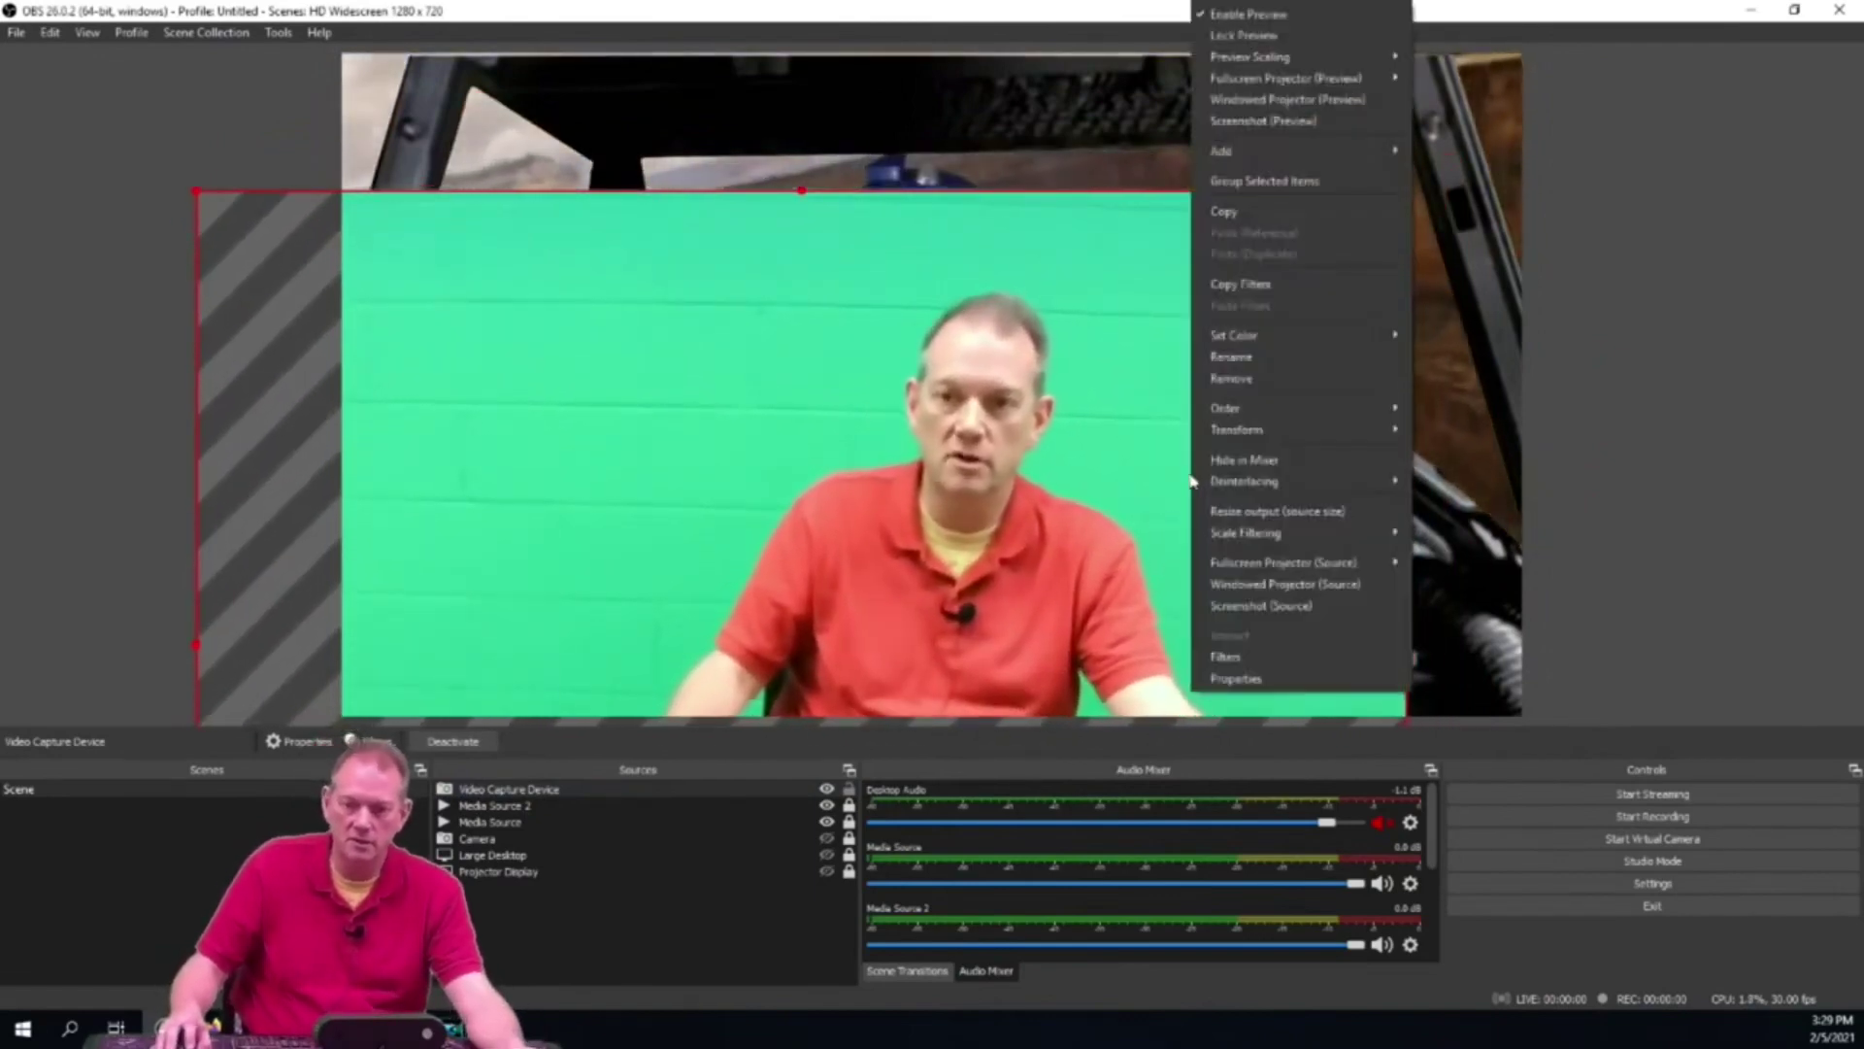
pyautogui.click(1267, 656)
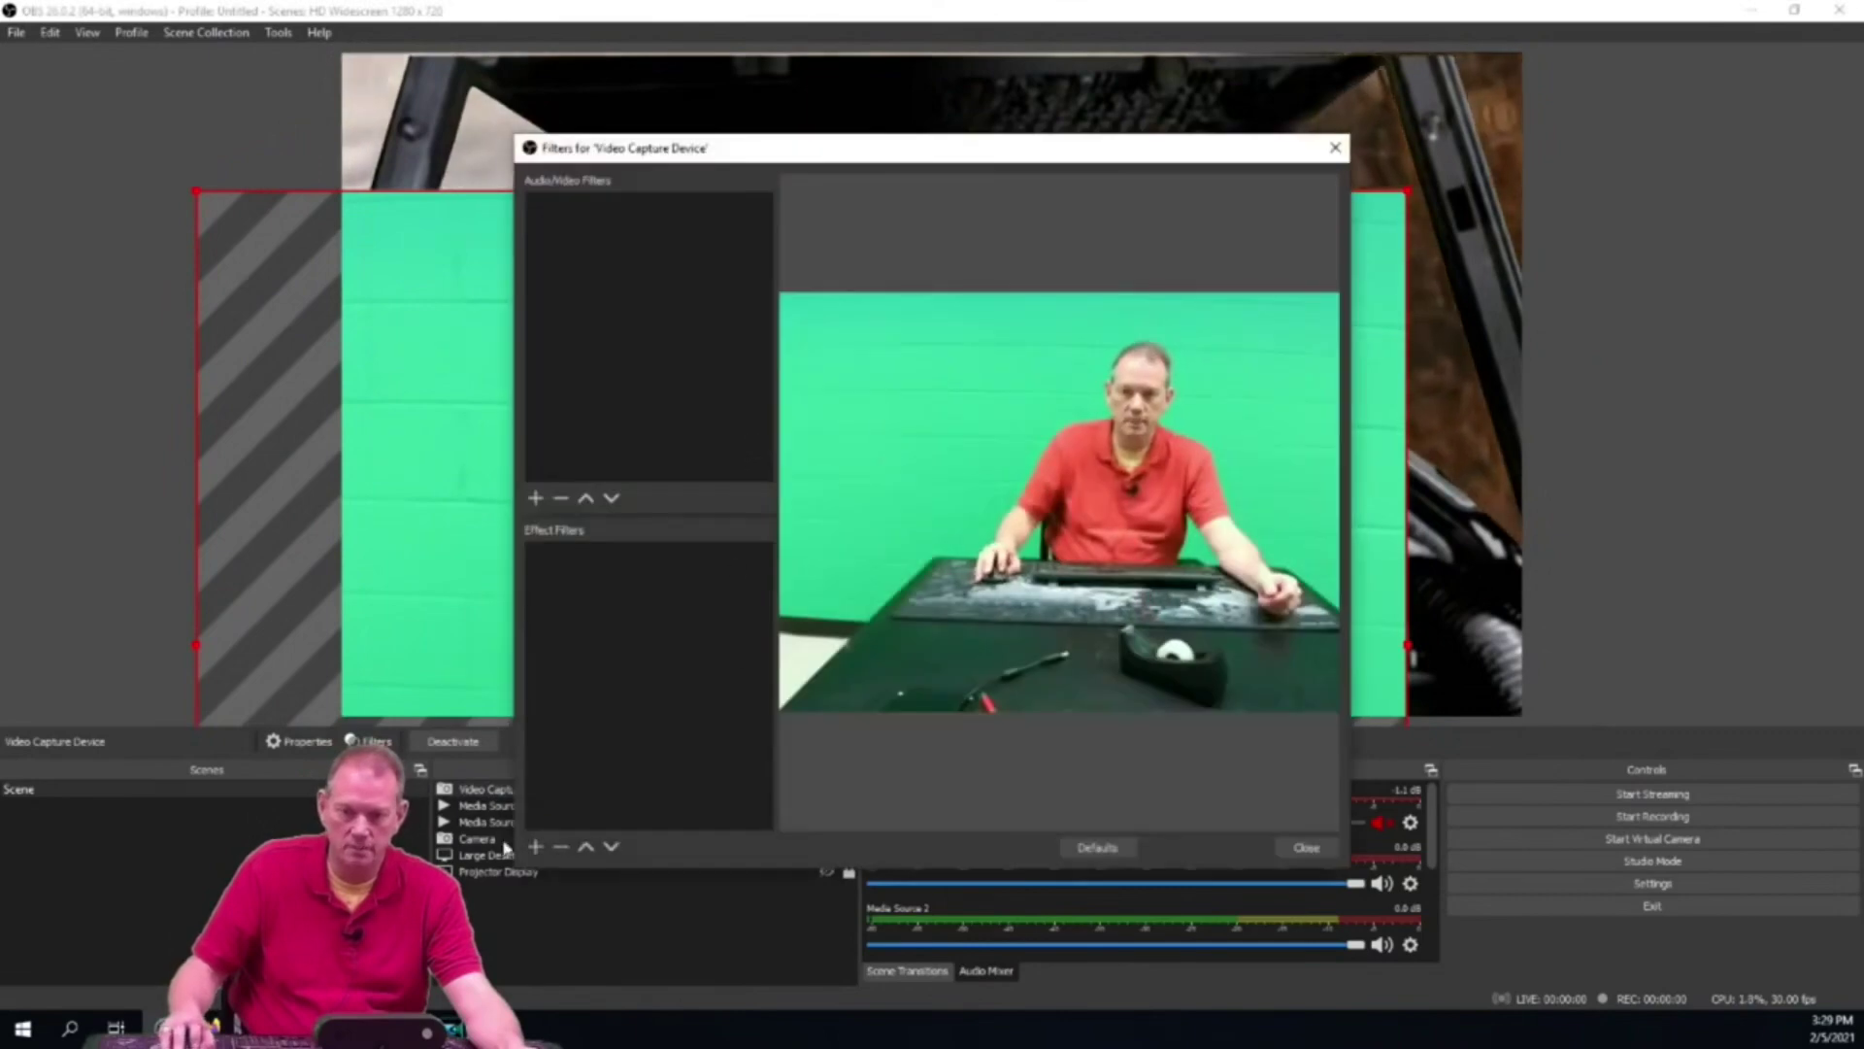
pyautogui.click(535, 847)
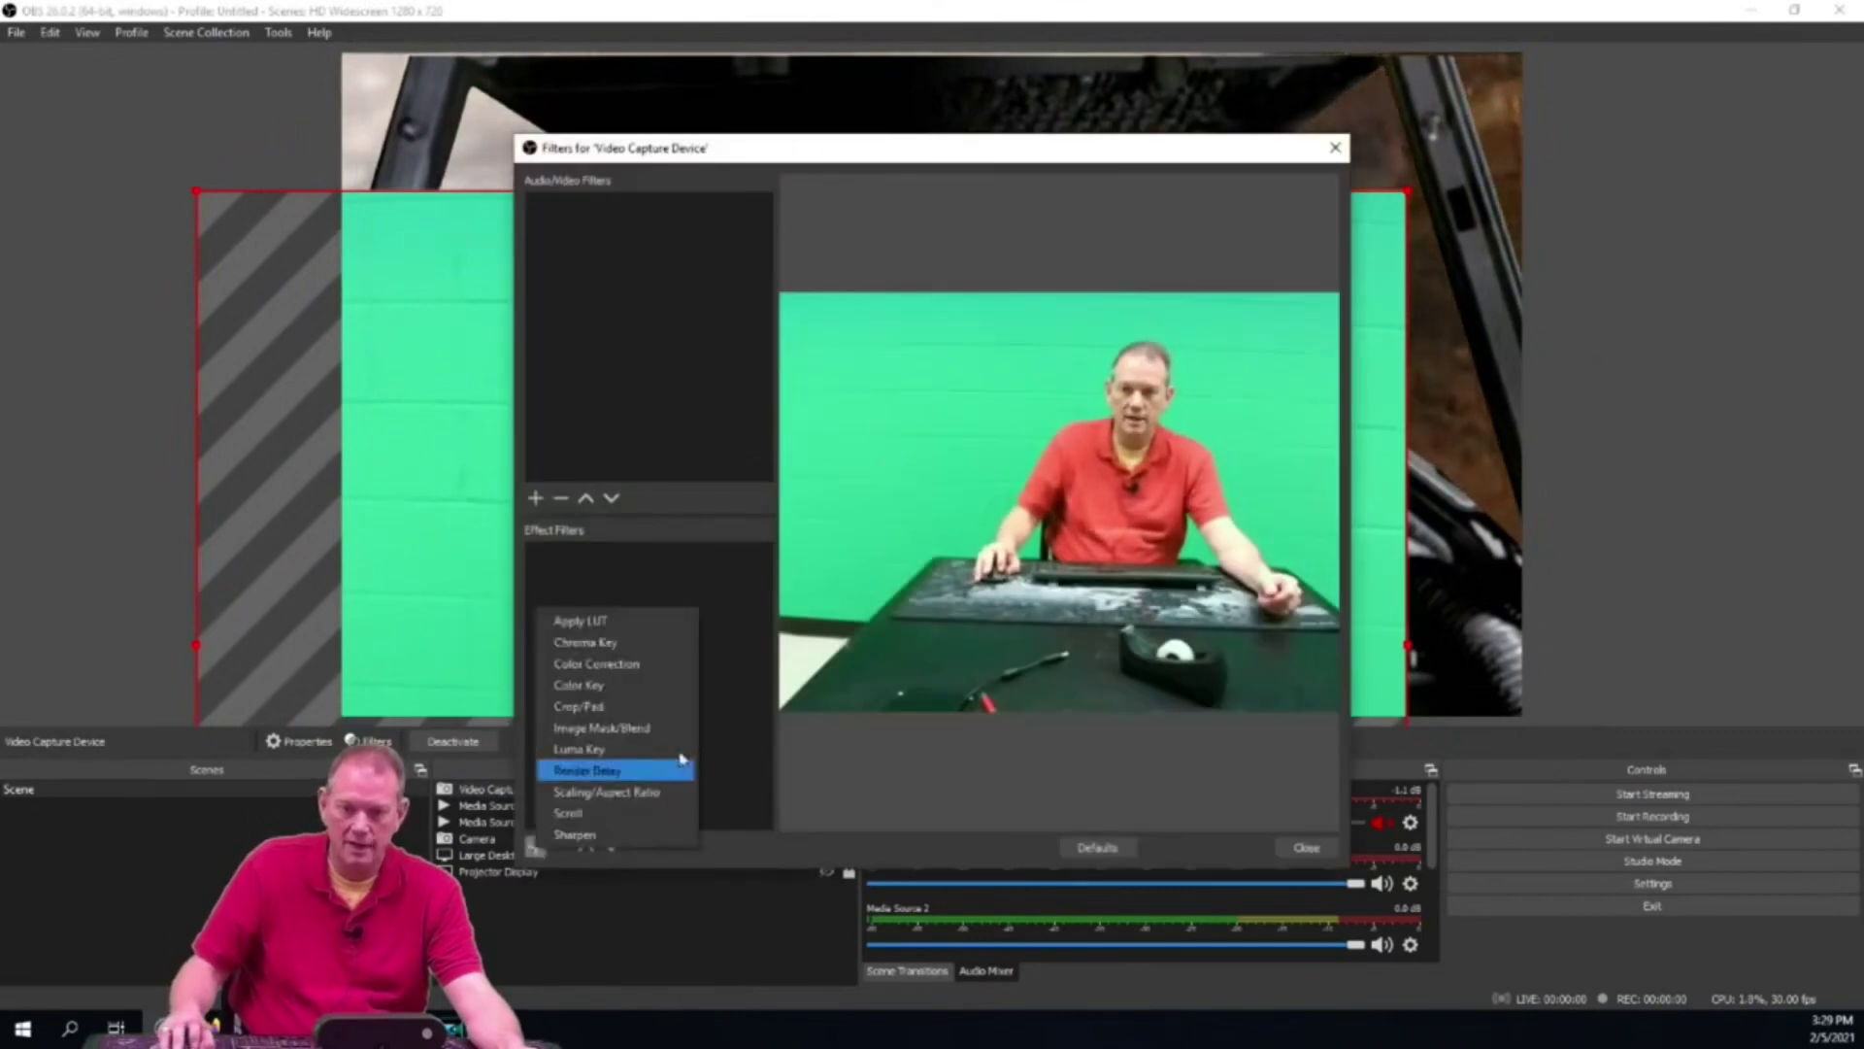
pyautogui.click(623, 648)
pyautogui.click(893, 546)
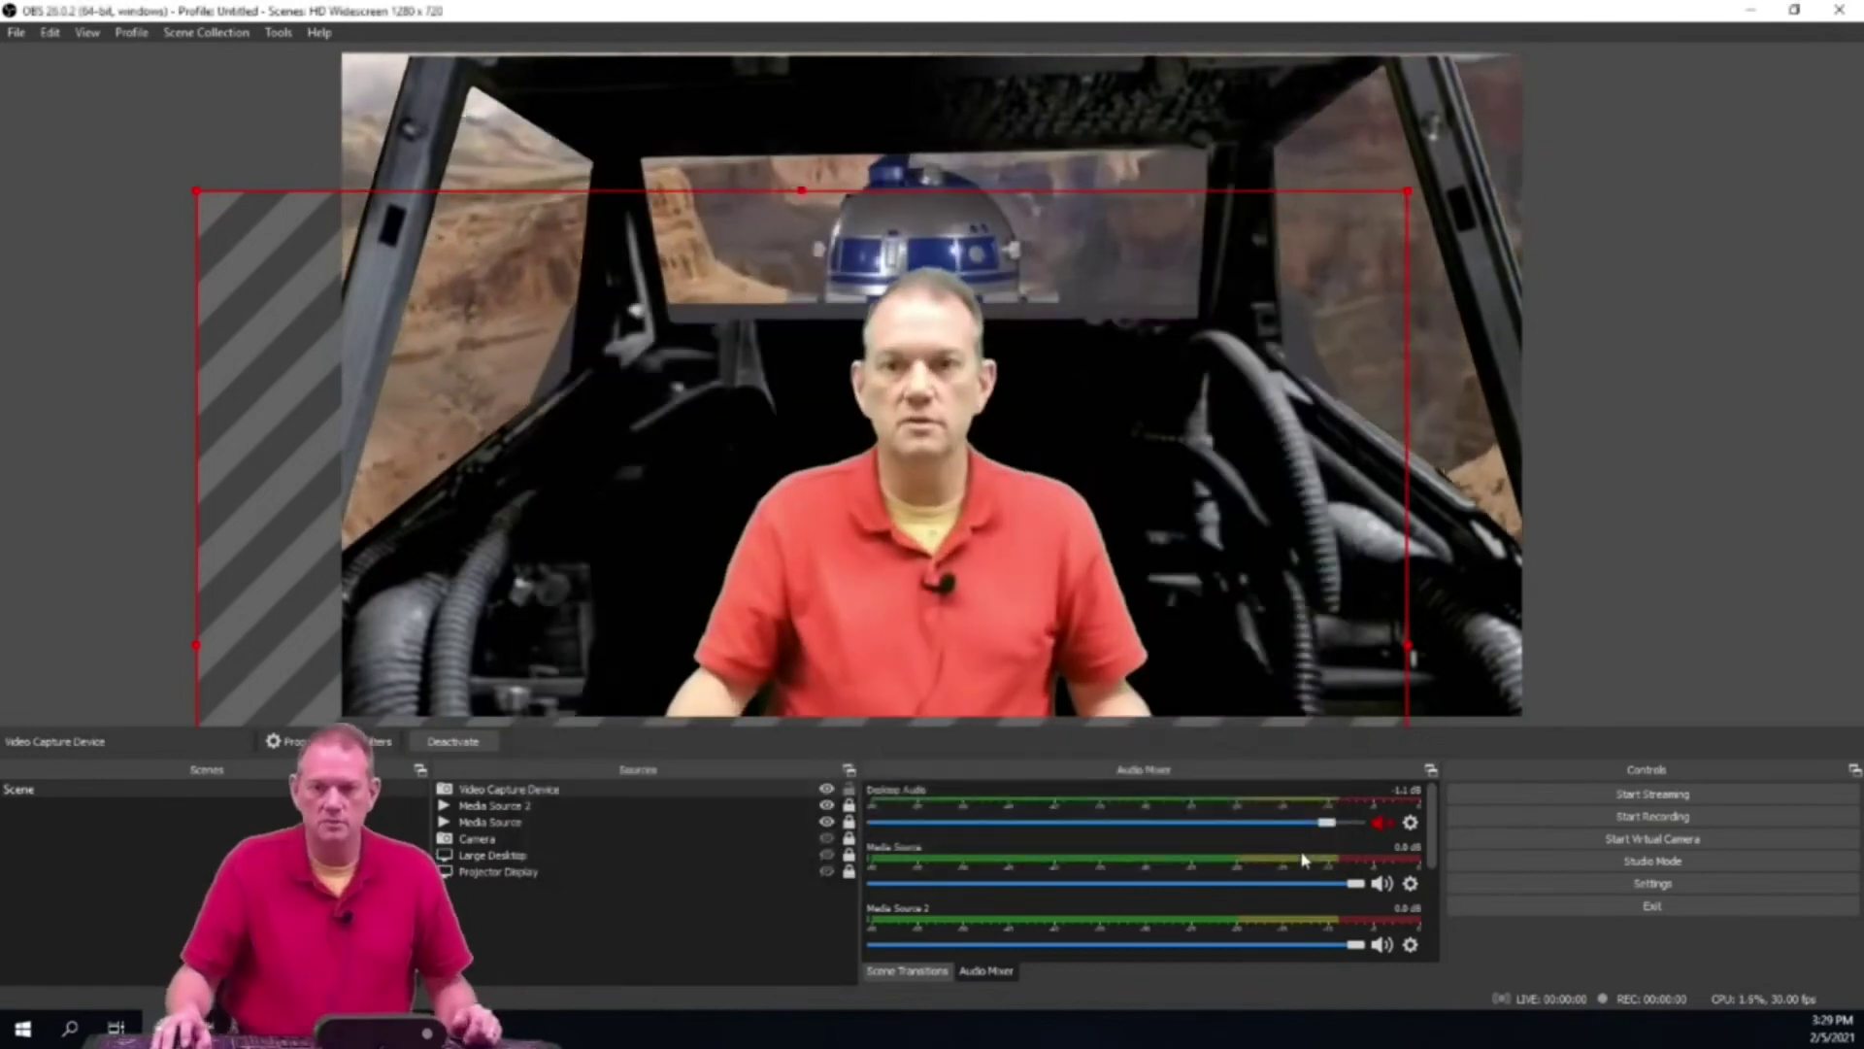
pyautogui.moveTo(970, 545); pyautogui.dragTo(990, 545)
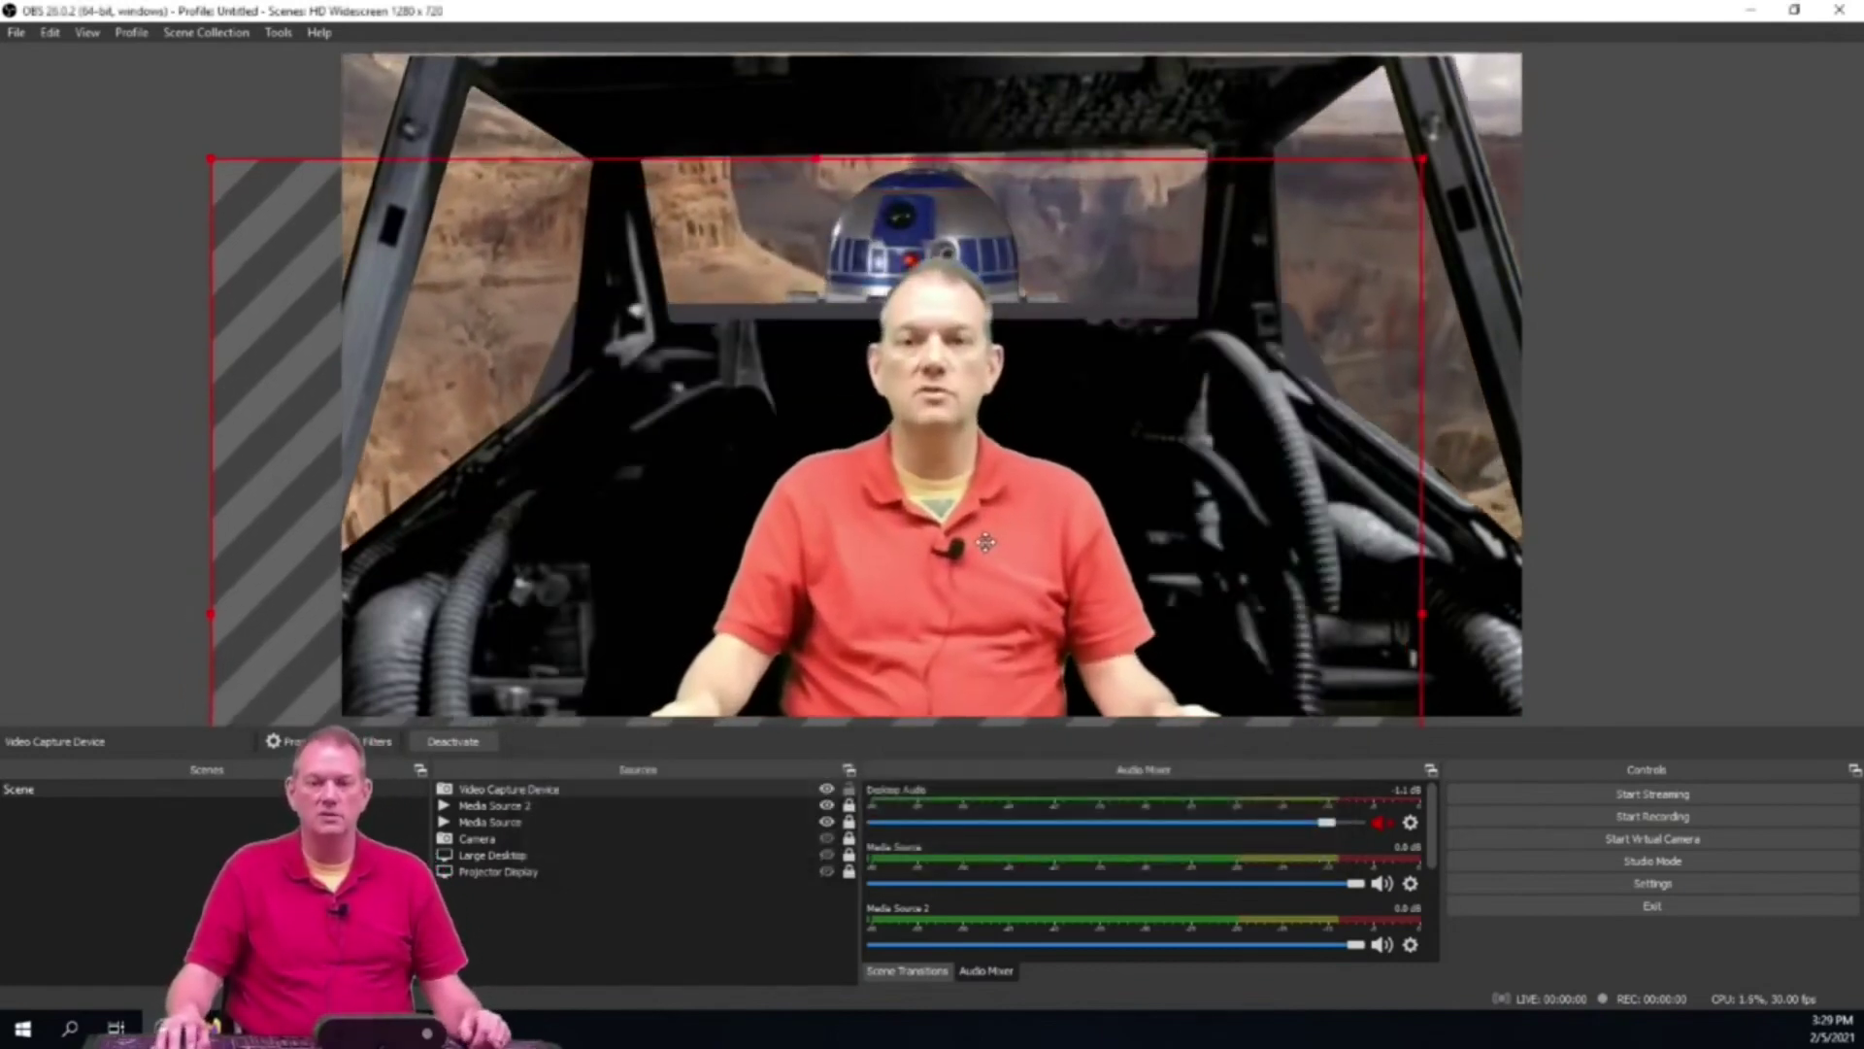
pyautogui.moveTo(221, 163); pyautogui.dragTo(177, 148)
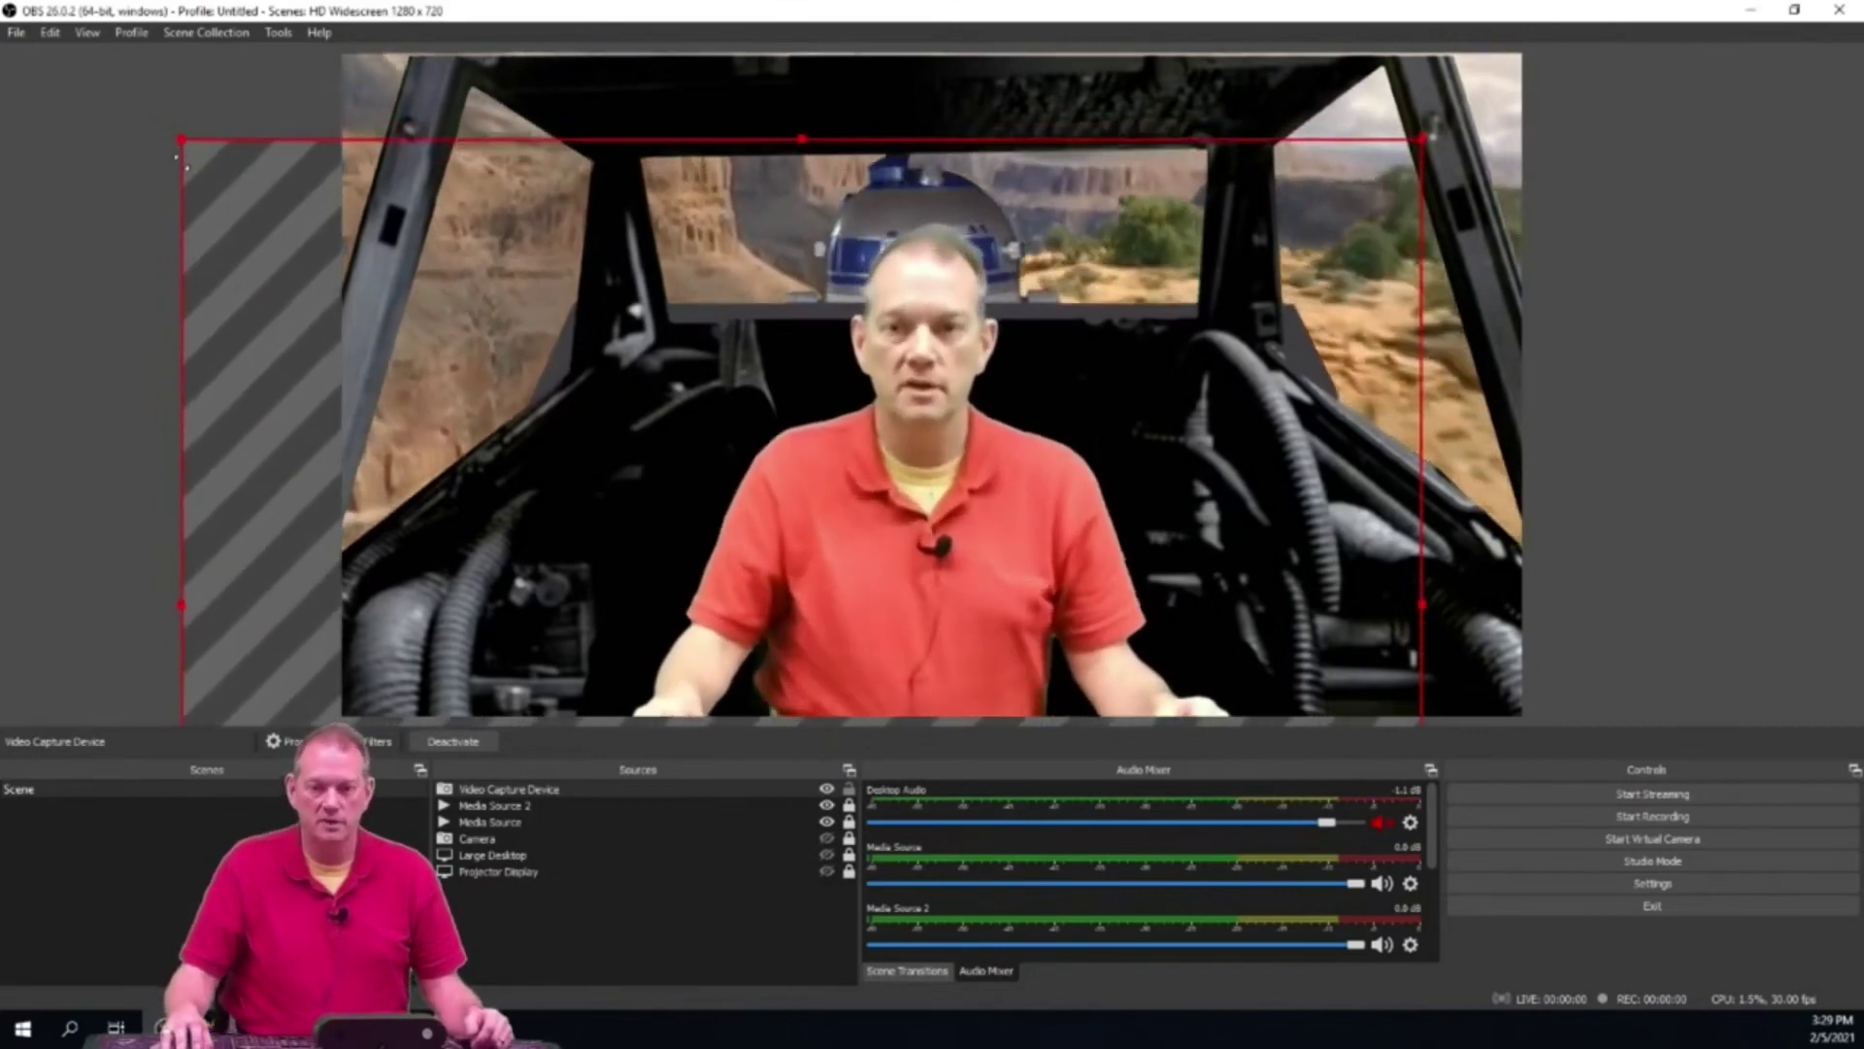
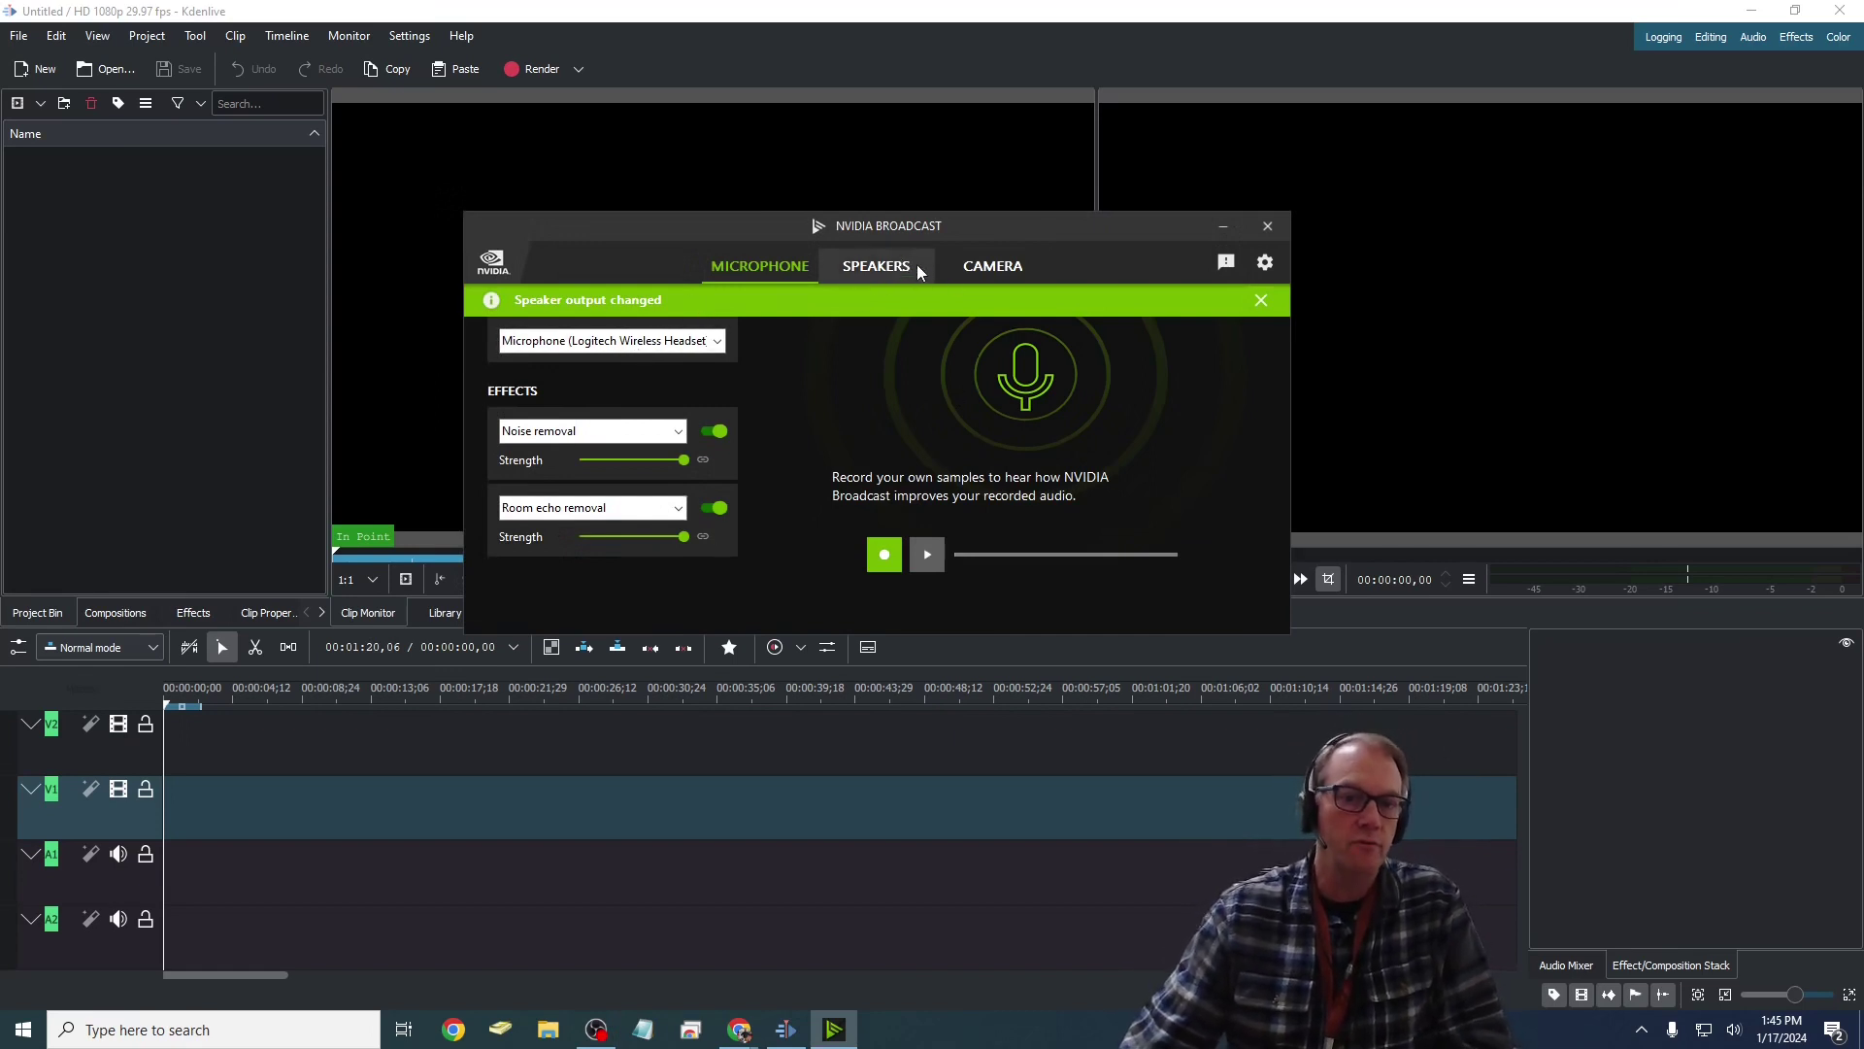
# - Review the camera source and background removal settings in NVIDIA Broadcast, and switch back to Kdenlive
pyautogui.click(991, 266)
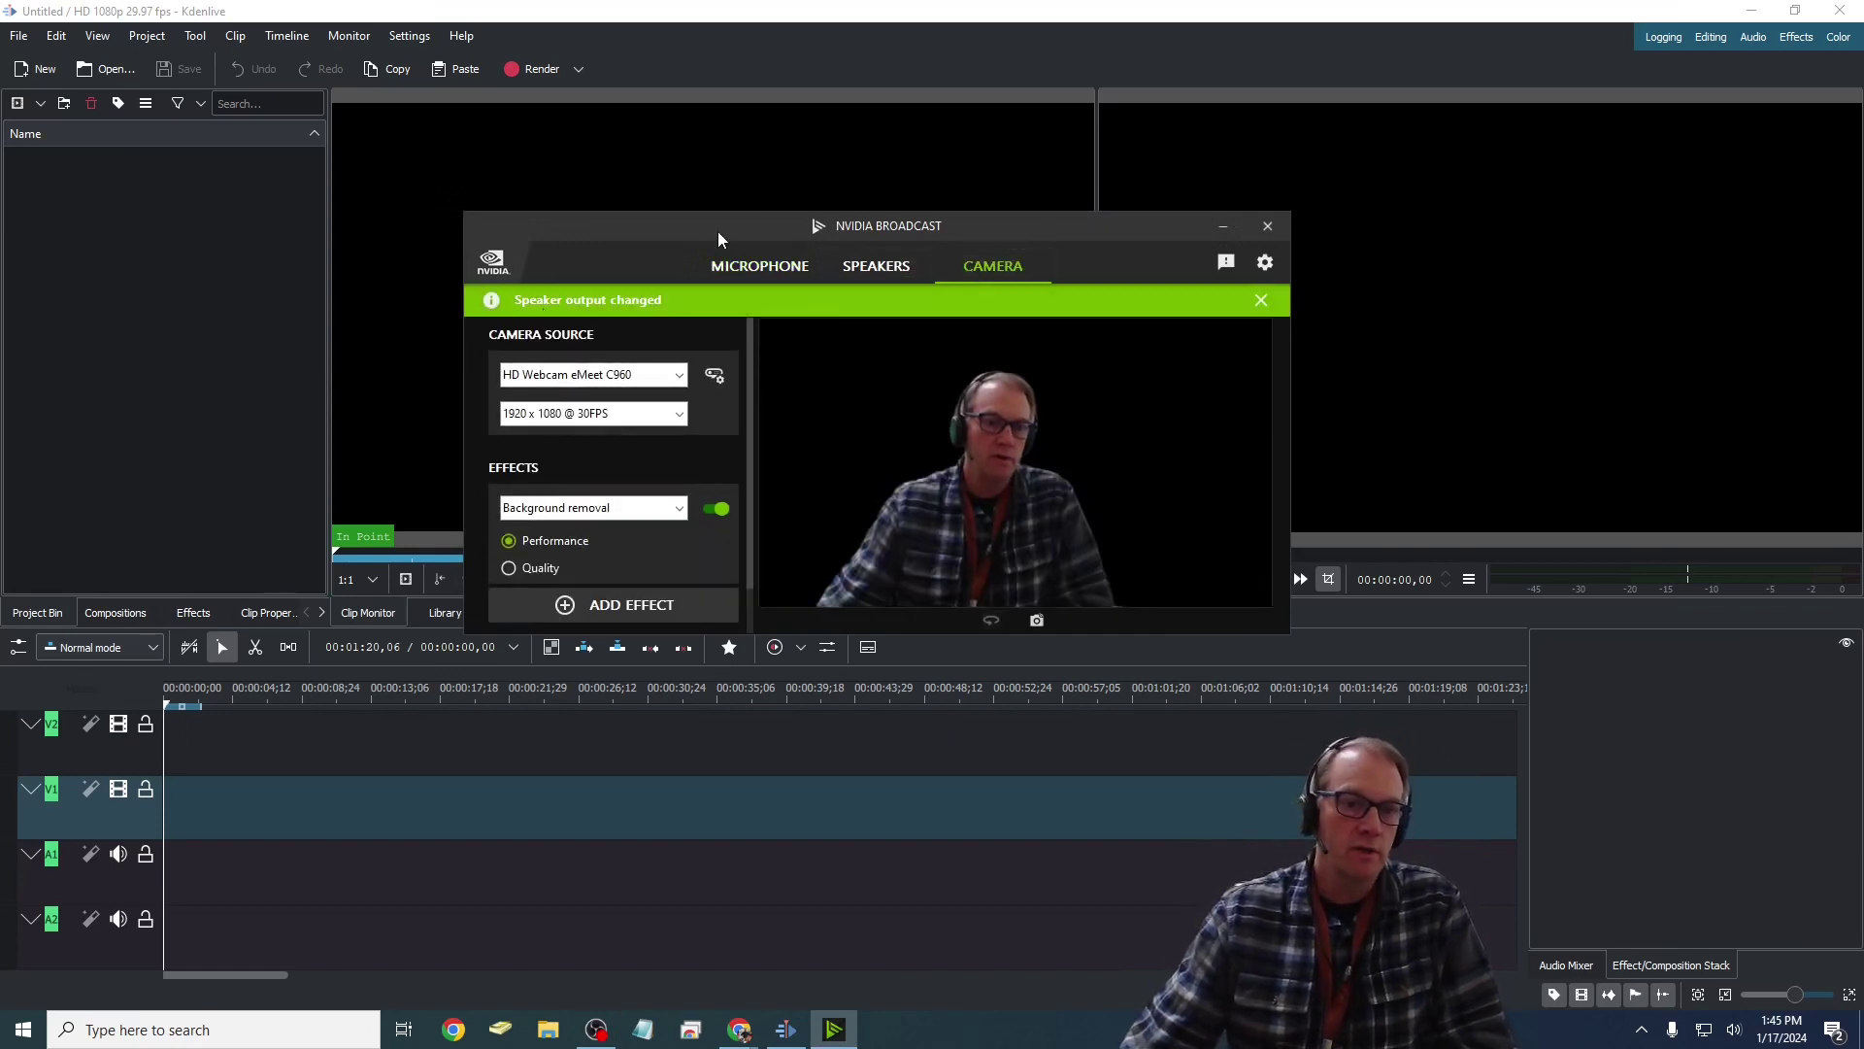
pyautogui.hotkey('alt', 'Tab')
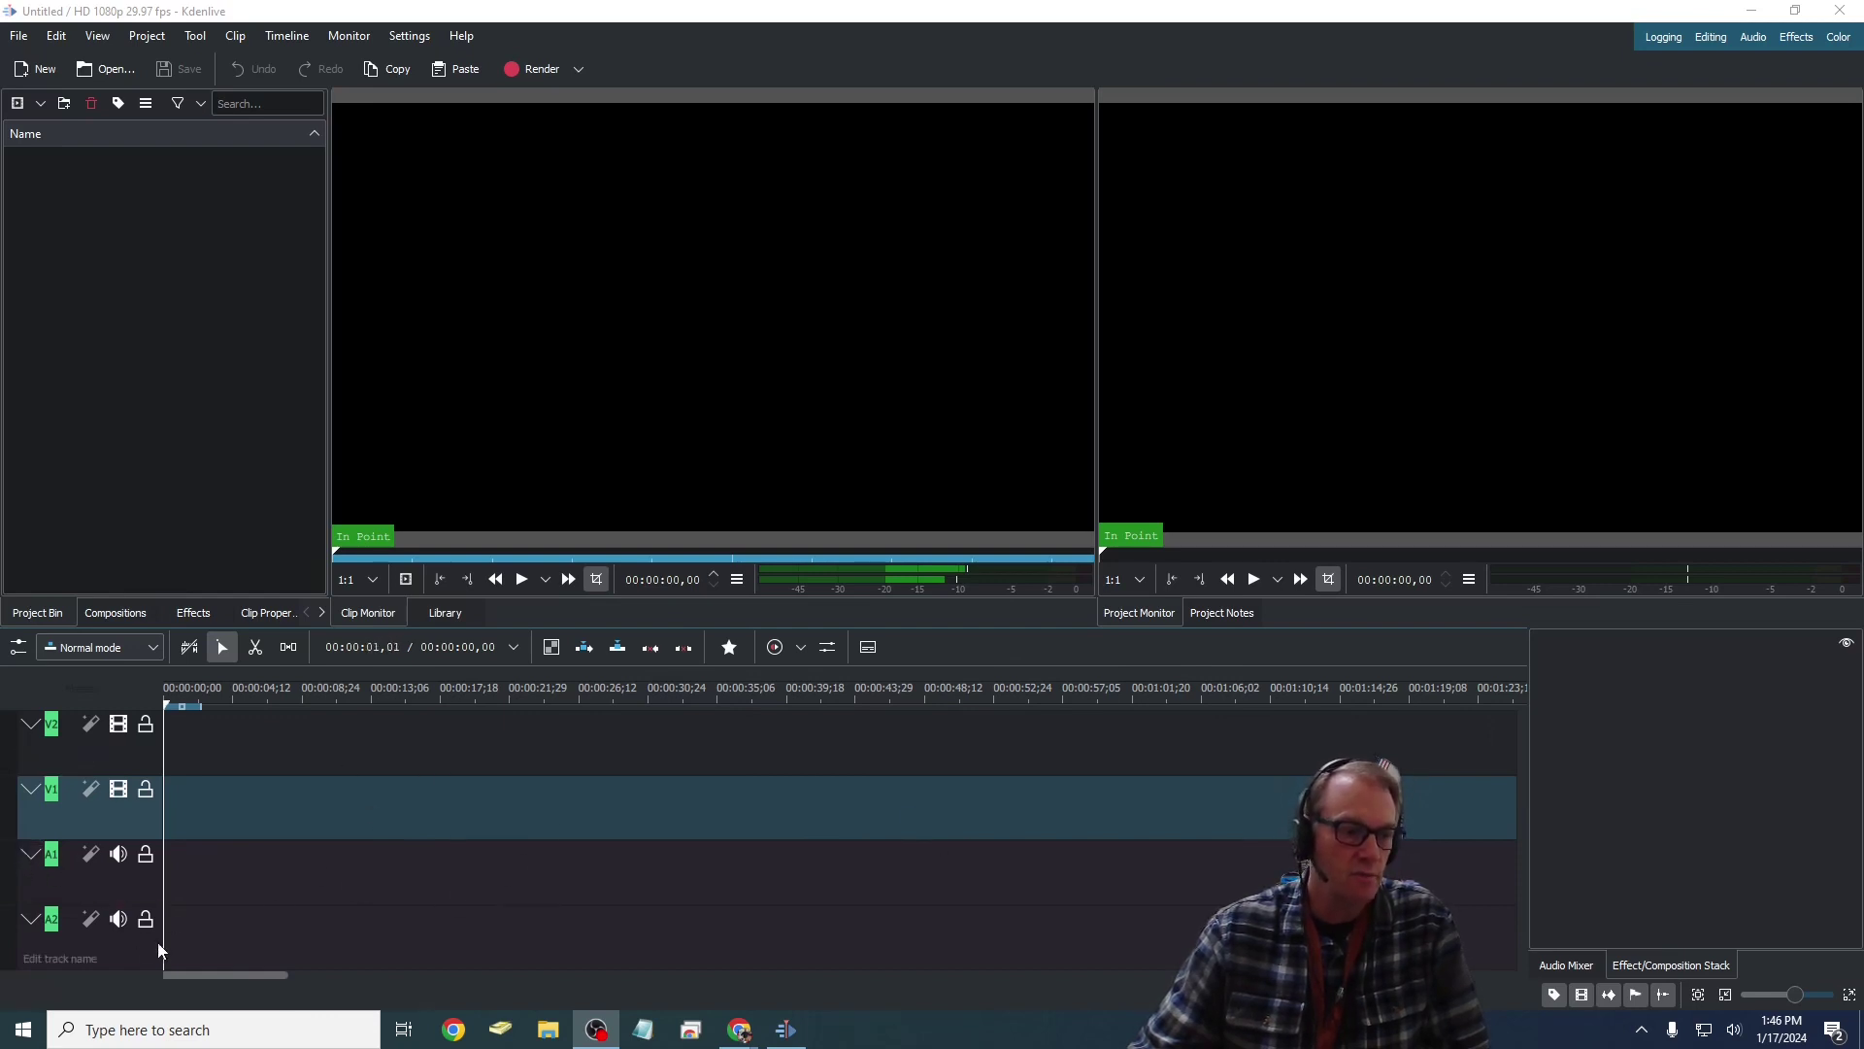
# - Import Greenscreening Lesson - Episode 2.mp4 from File Explorer's recent files into the Kdenlive project bin, and close File Explorer
pyautogui.click(551, 1037)
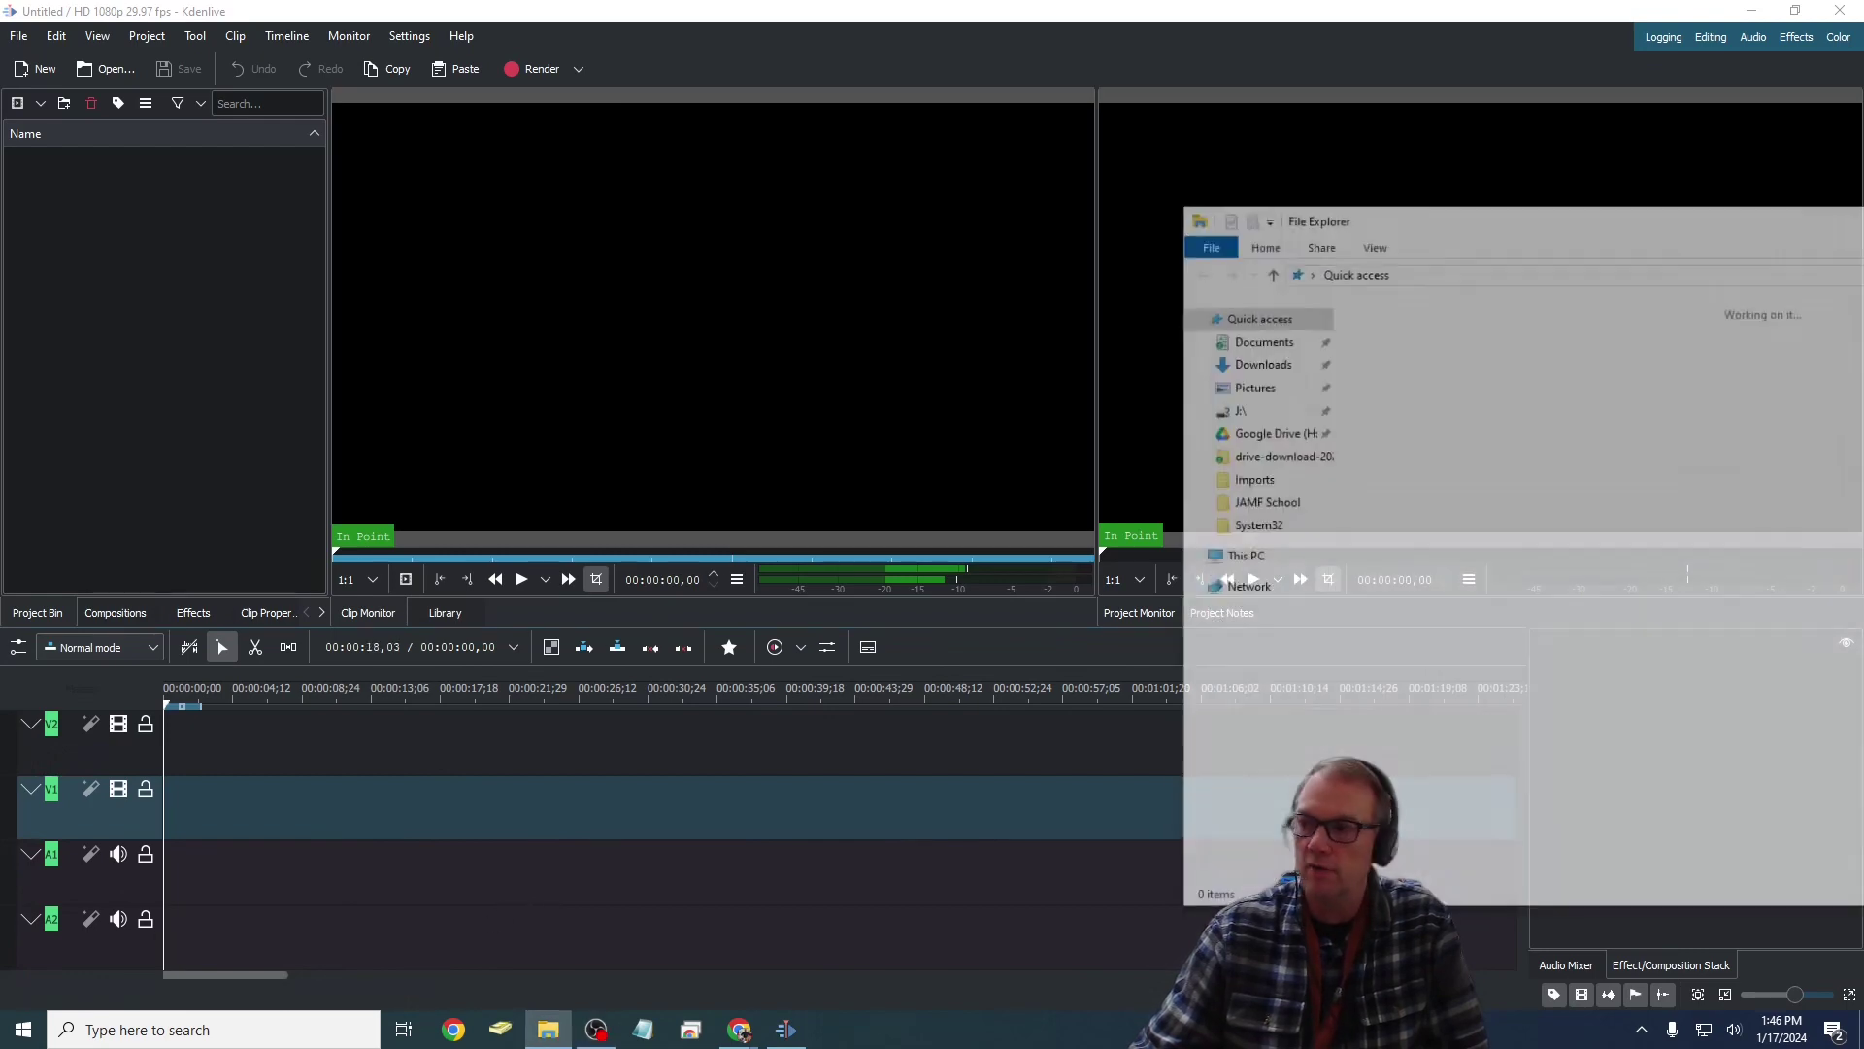
pyautogui.moveTo(1534, 241); pyautogui.dragTo(1082, 189)
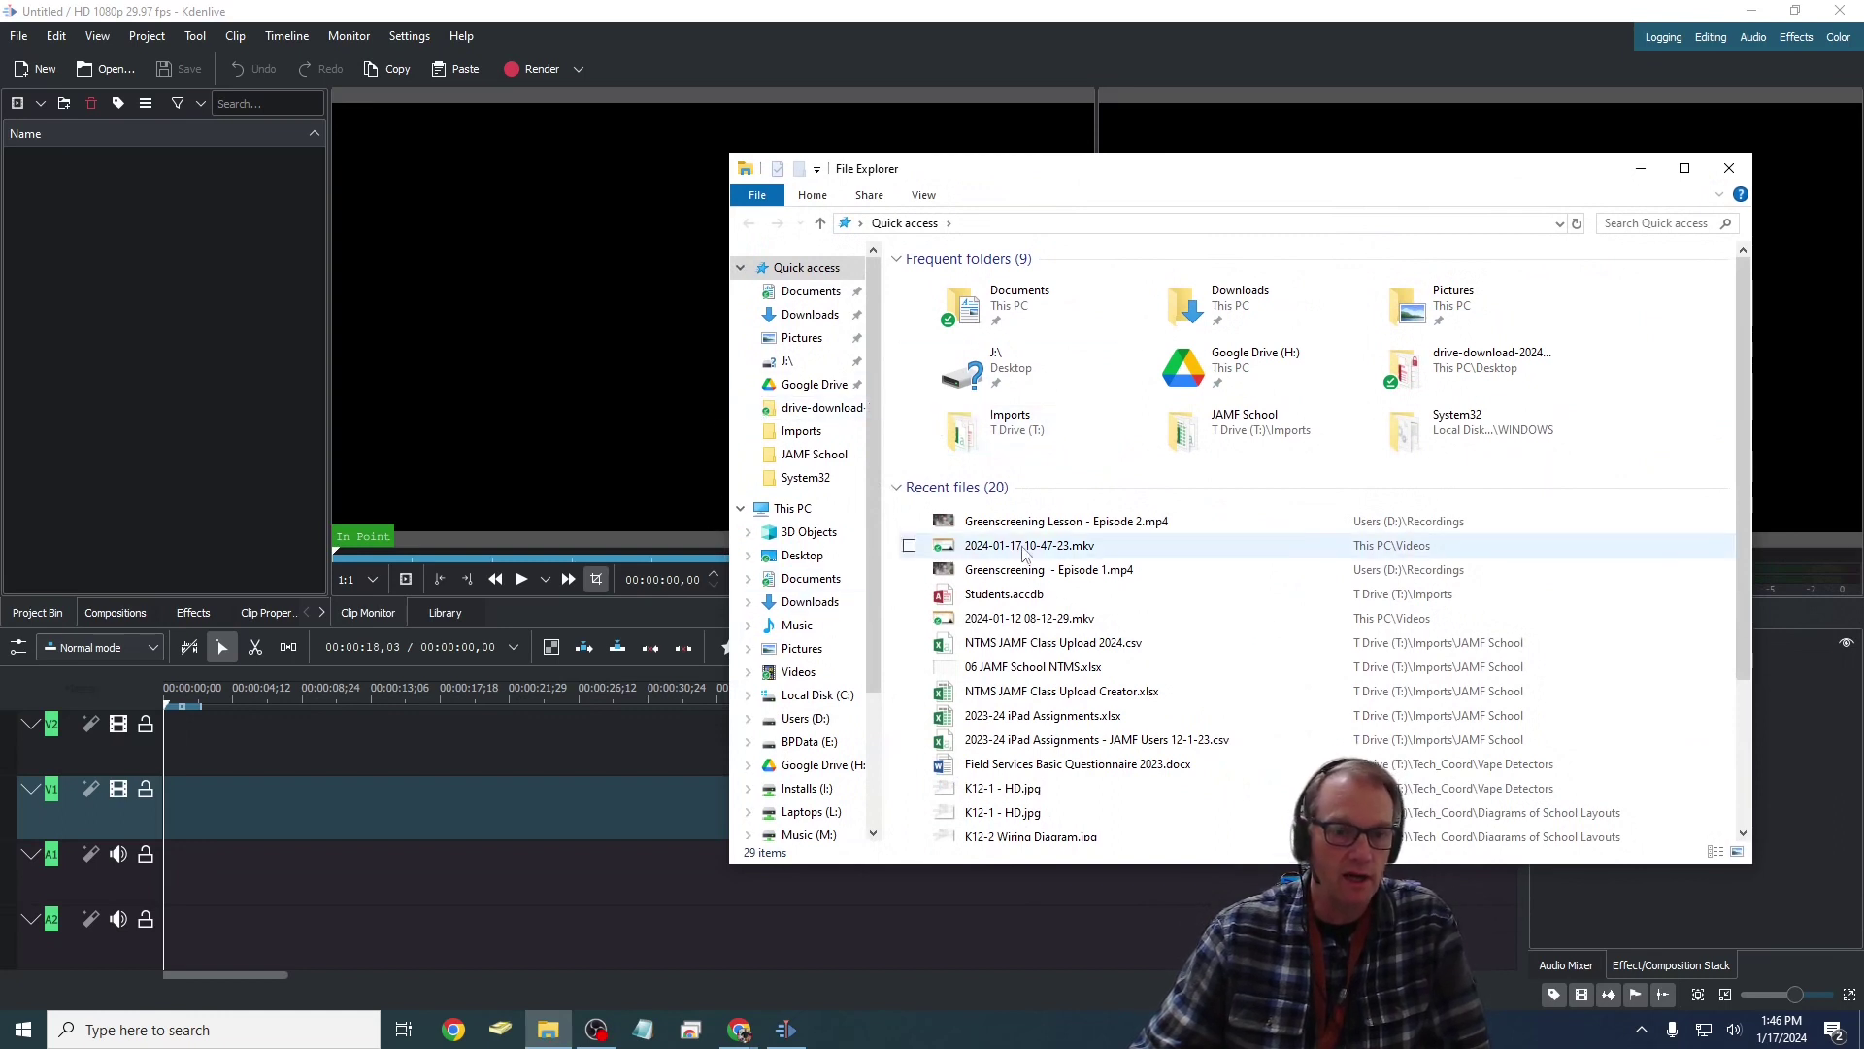
pyautogui.moveTo(1042, 527); pyautogui.dragTo(96, 317)
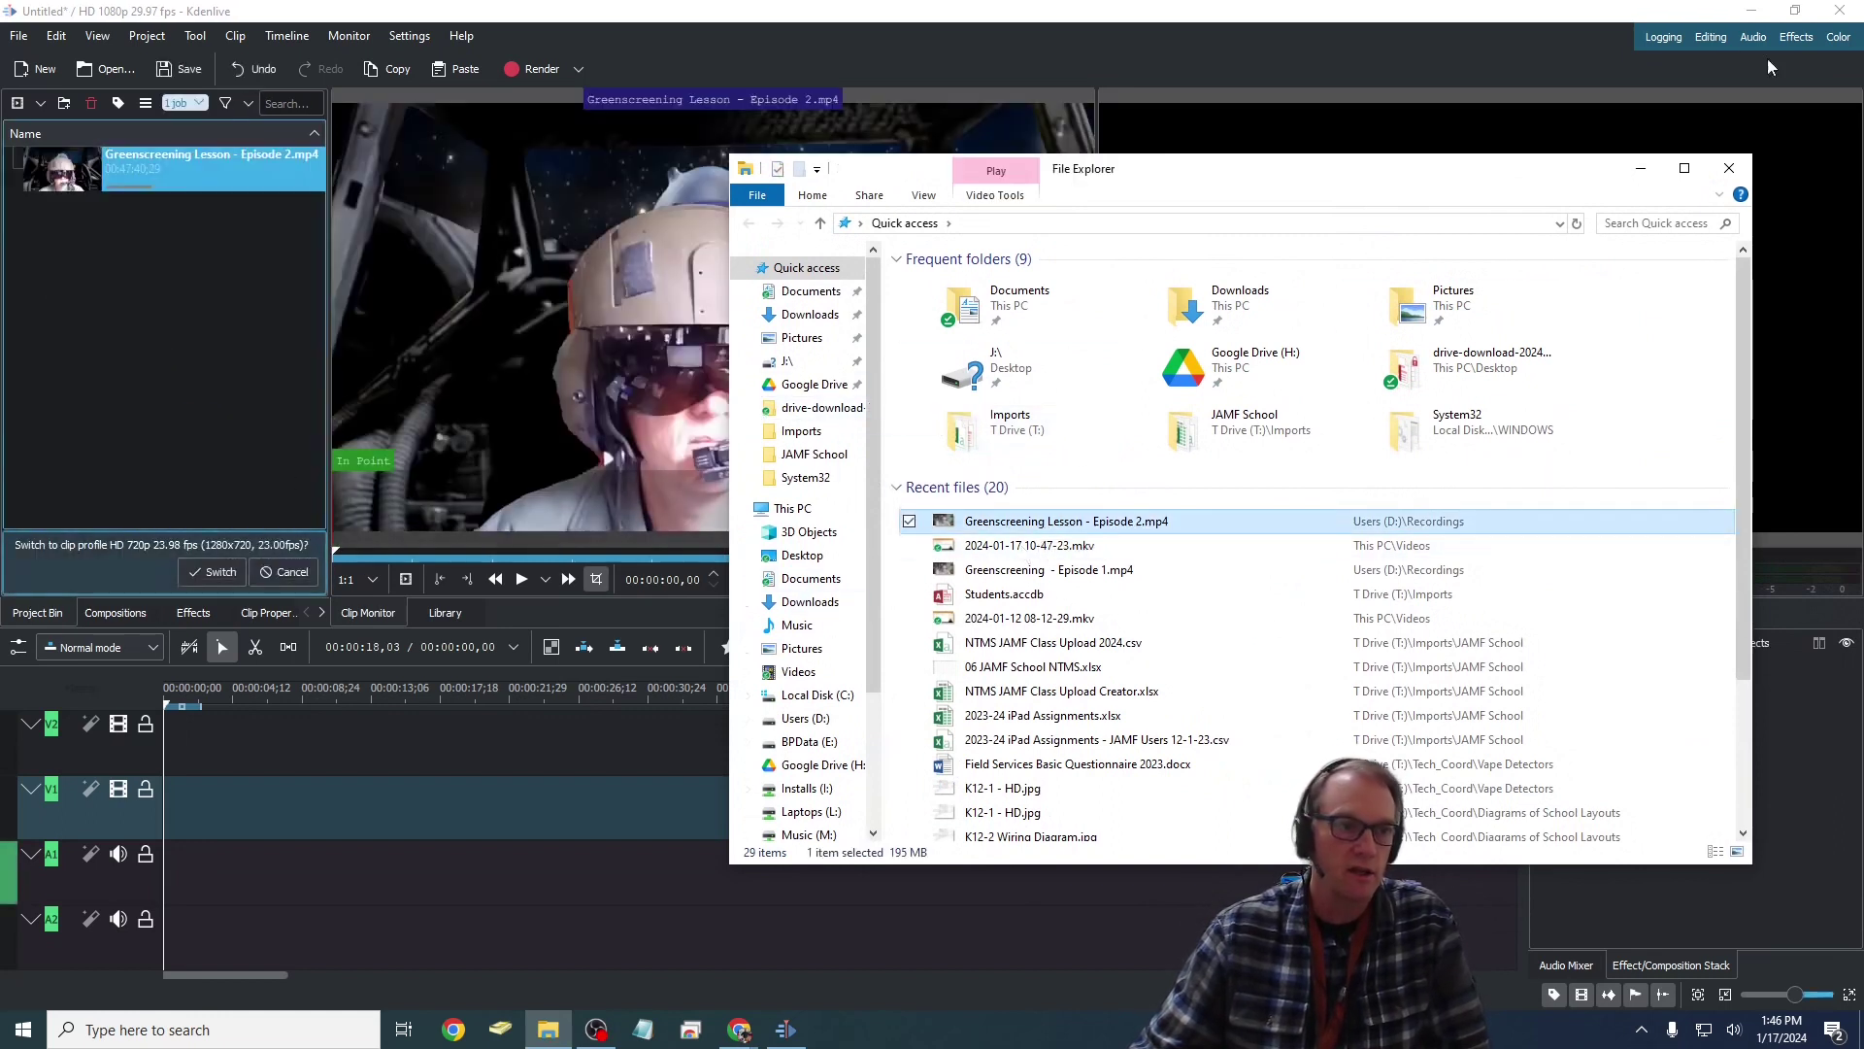
pyautogui.click(1726, 169)
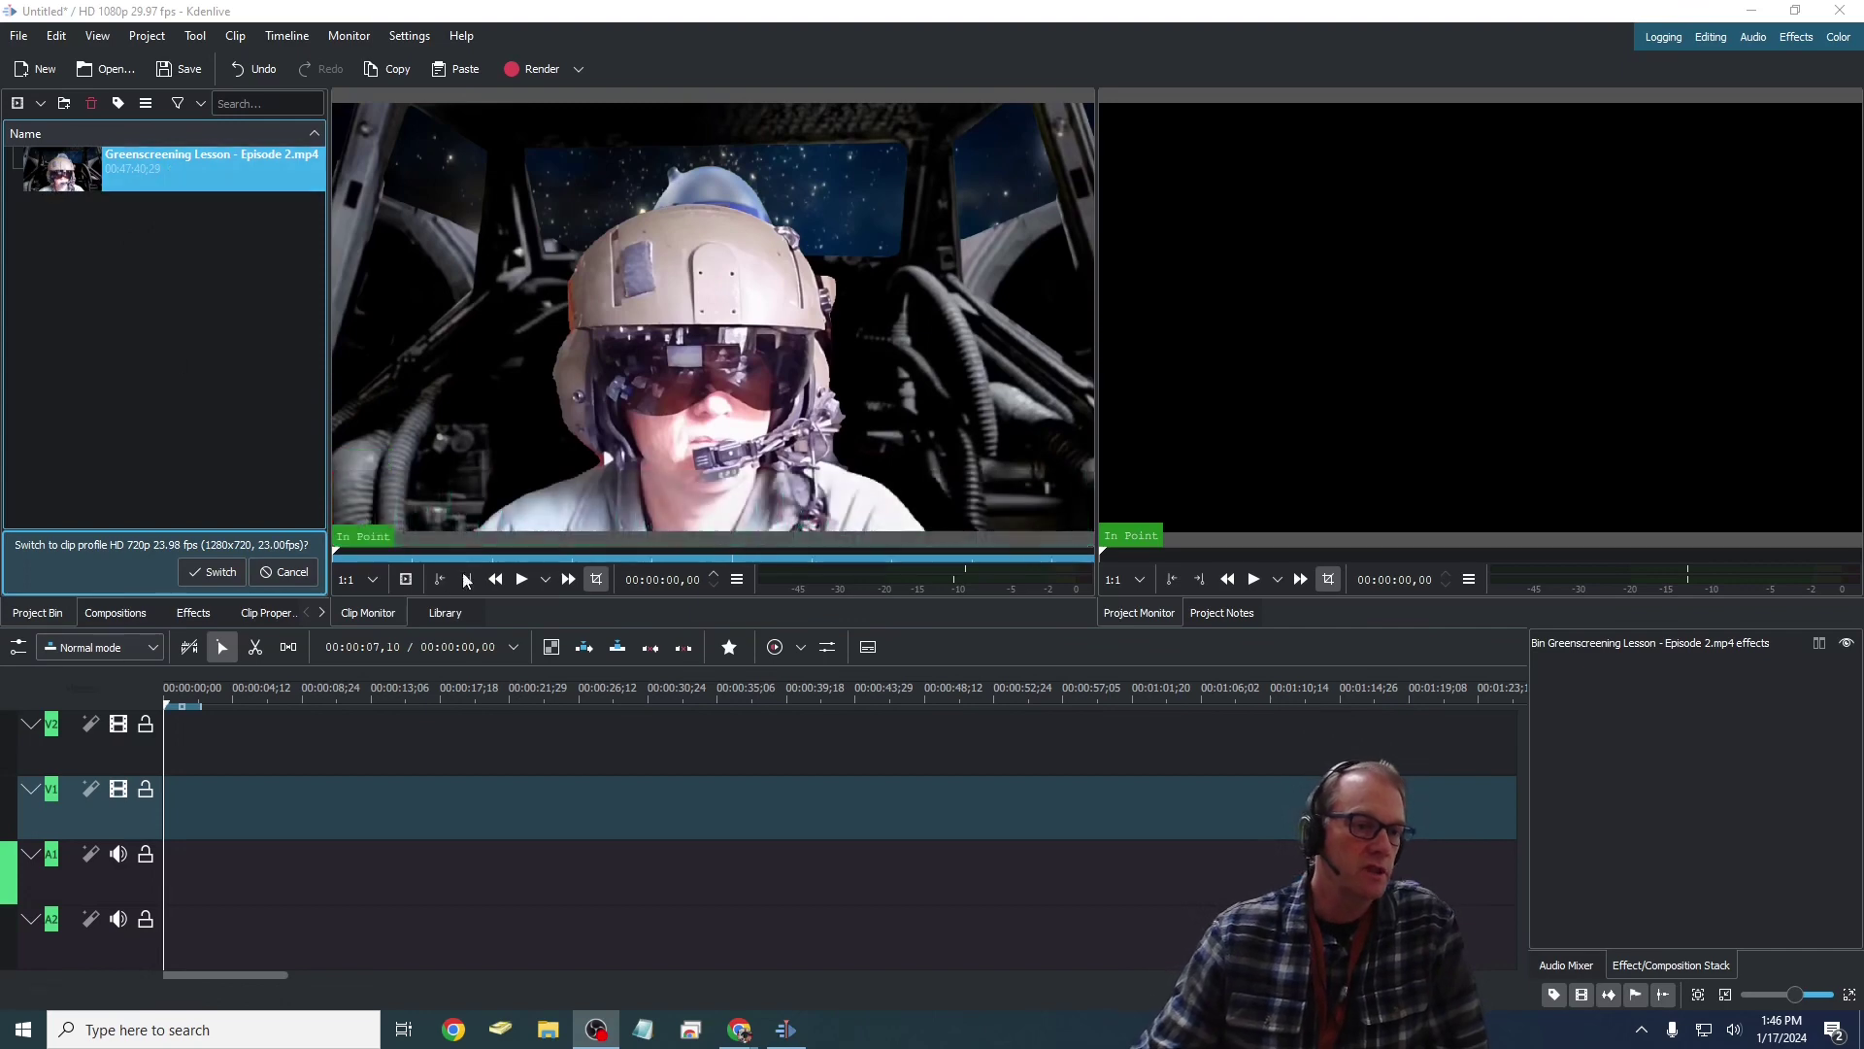
# - Play a short preview of the imported lesson clip, and place it at the start of video track V1
pyautogui.click(521, 578)
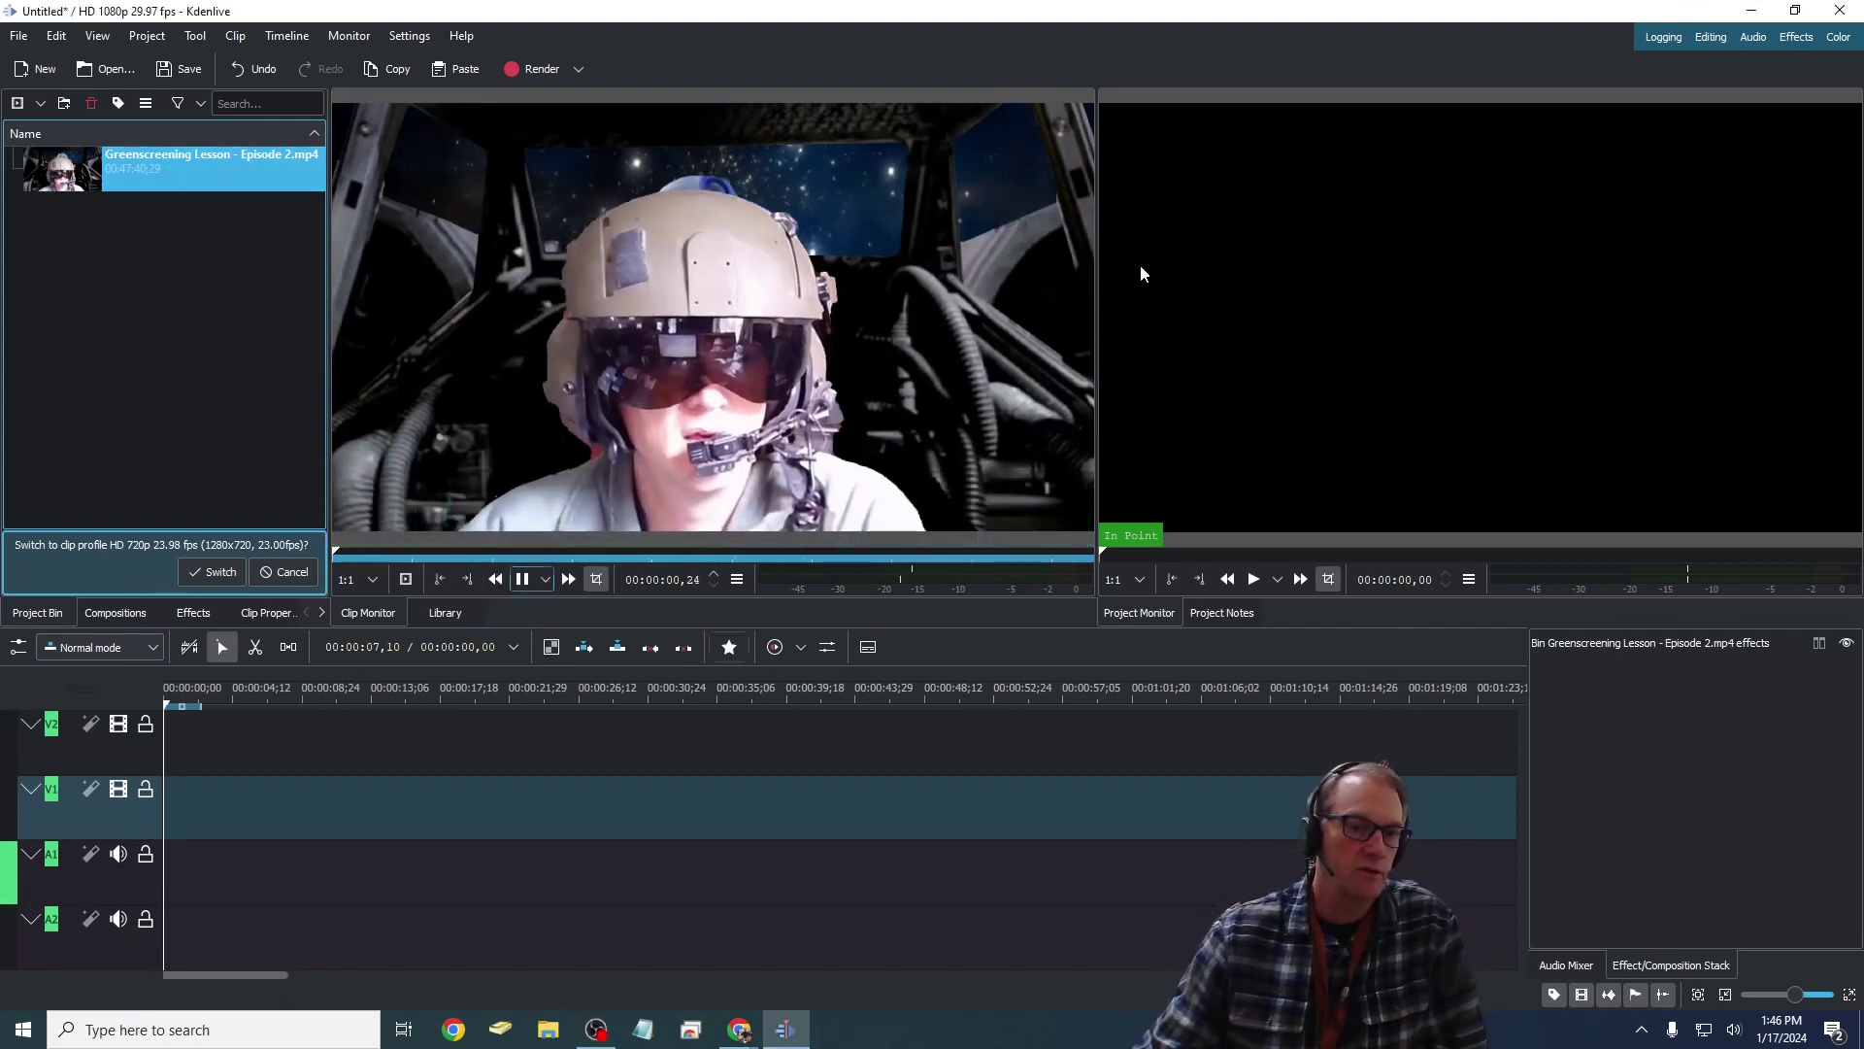
pyautogui.click(521, 578)
pyautogui.moveTo(58, 170); pyautogui.dragTo(167, 796)
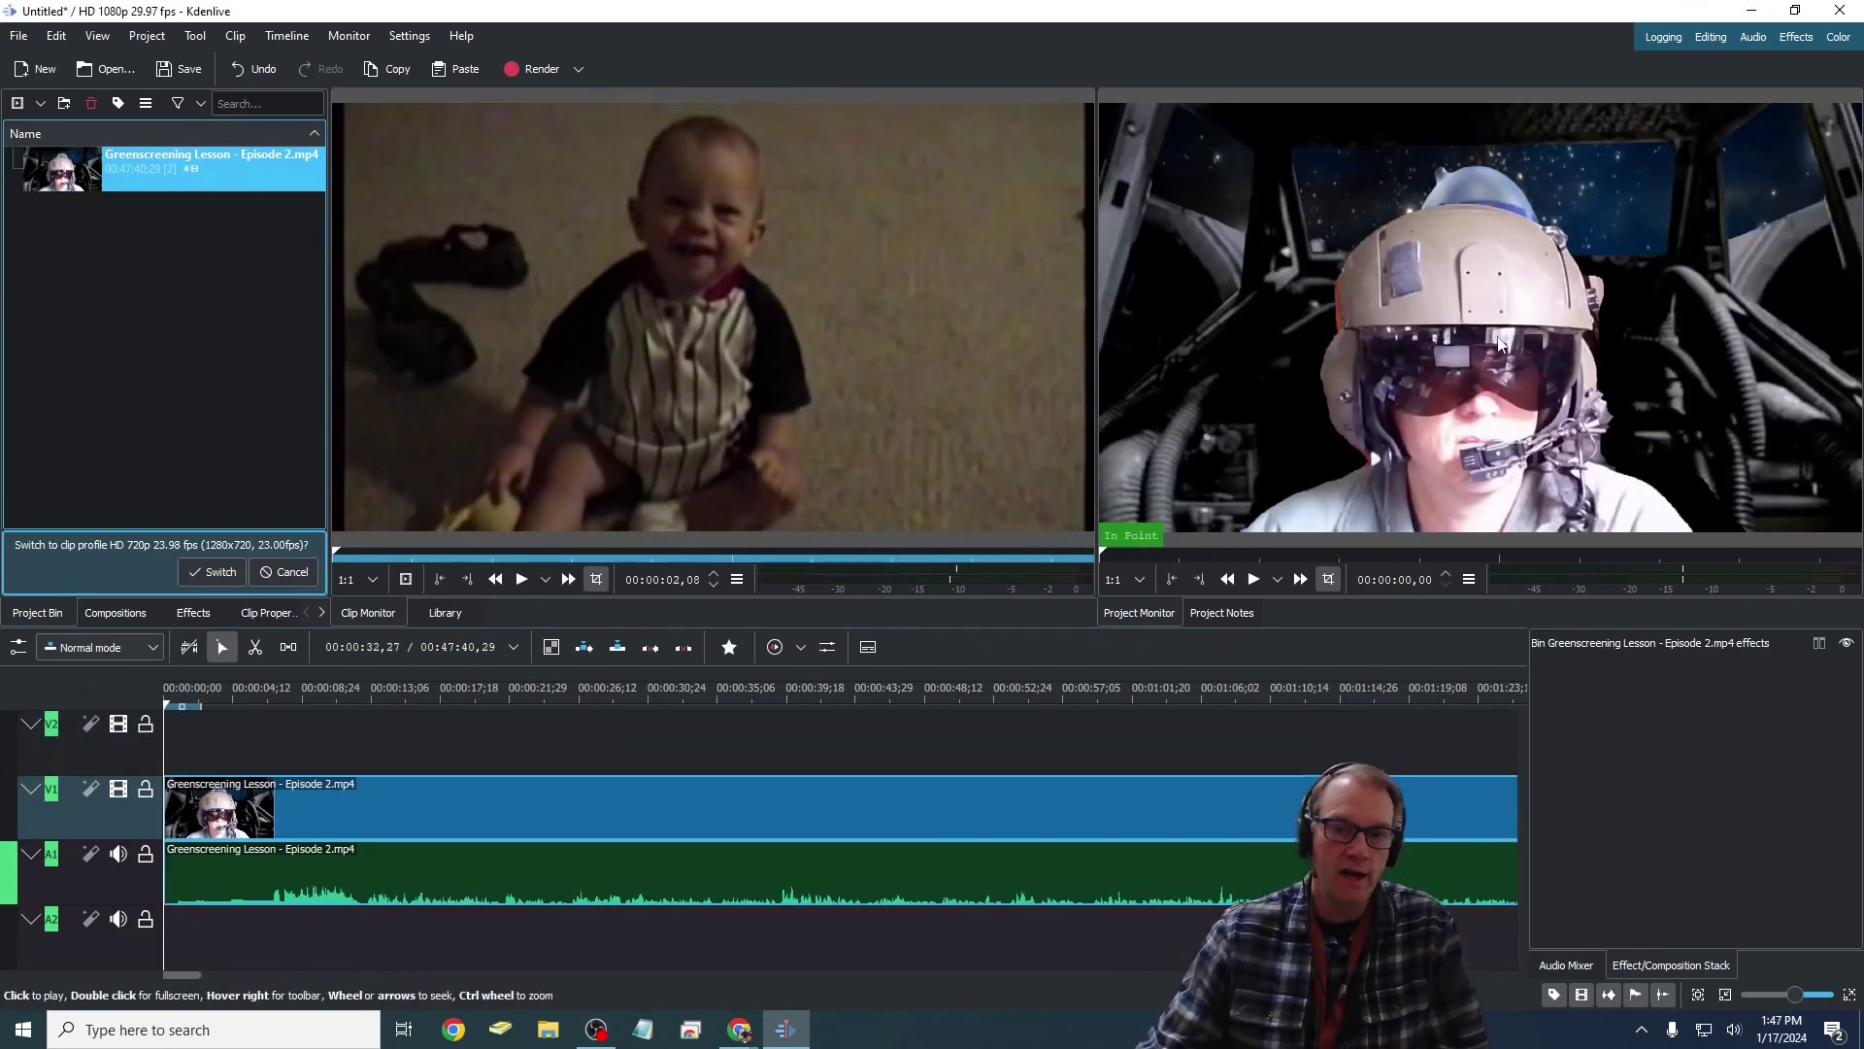
# - Look through the lesson clip on the timeline and place the playhead at the cross-fade near 00:27:32
pyautogui.click(886, 691)
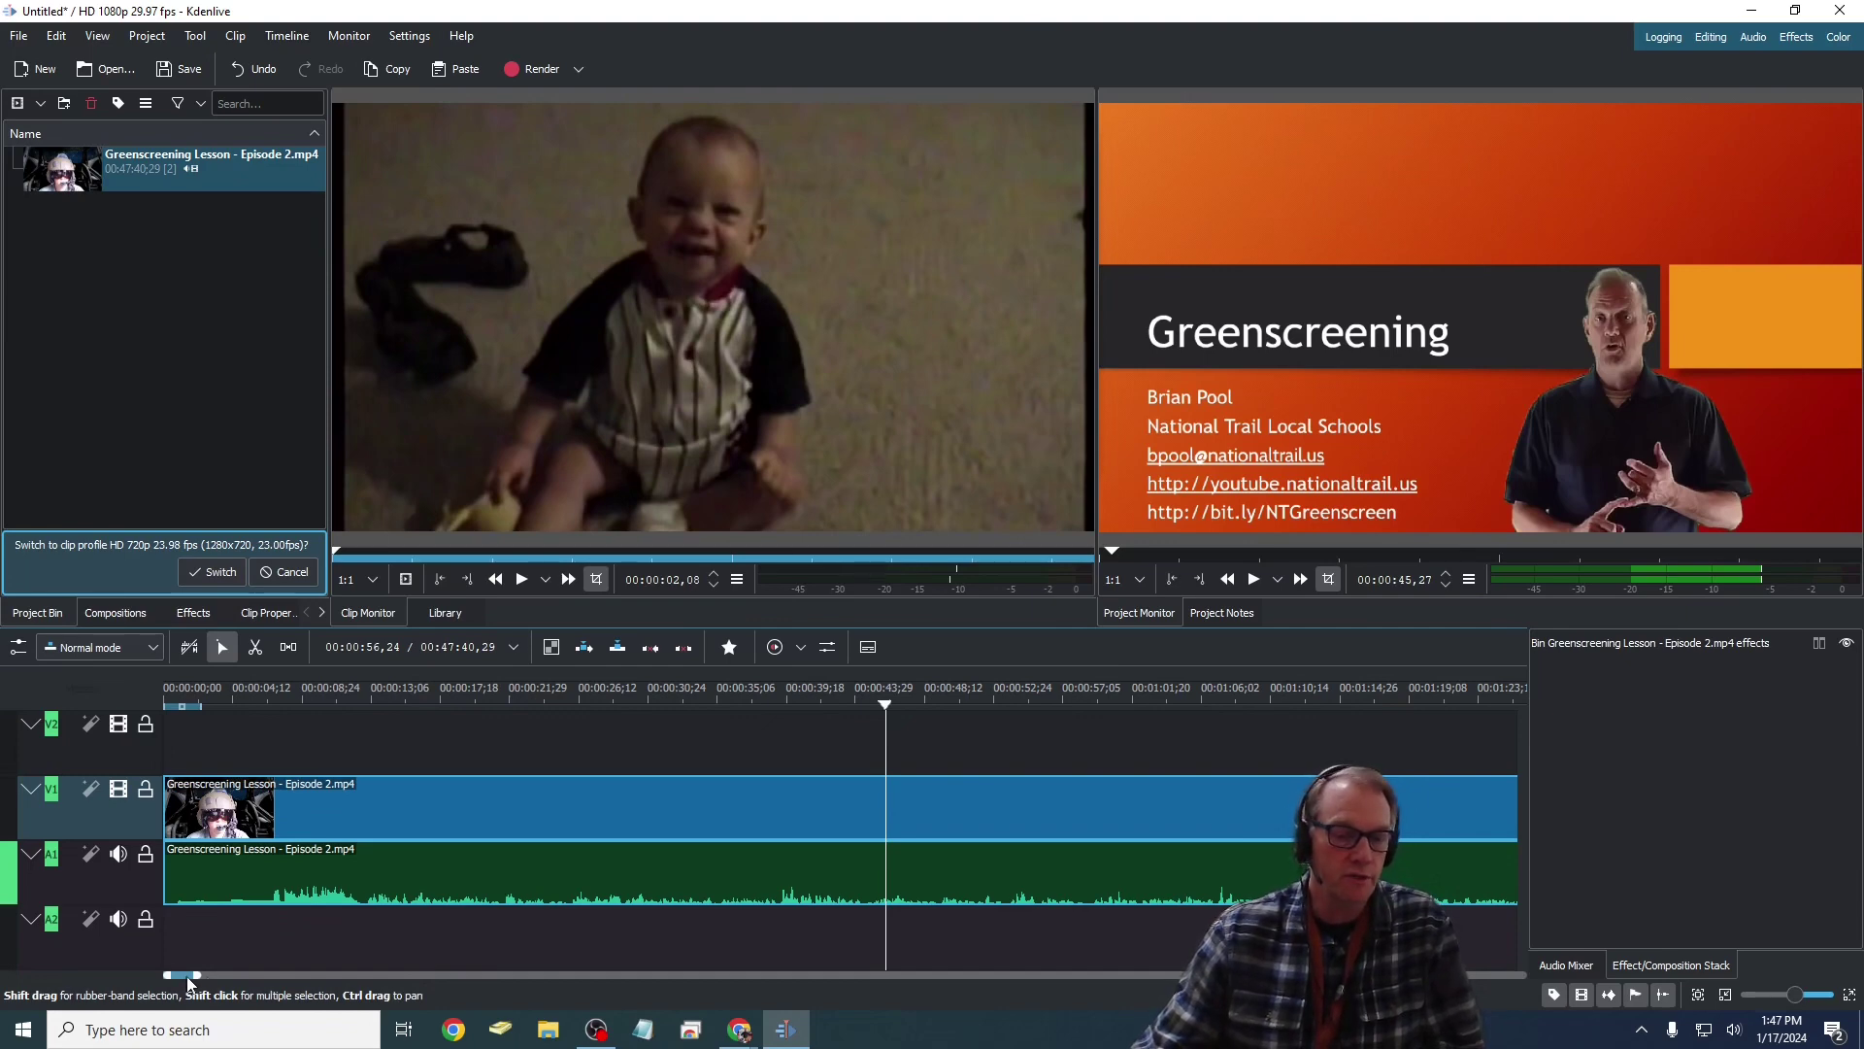
pyautogui.moveTo(377, 1000); pyautogui.dragTo(826, 990)
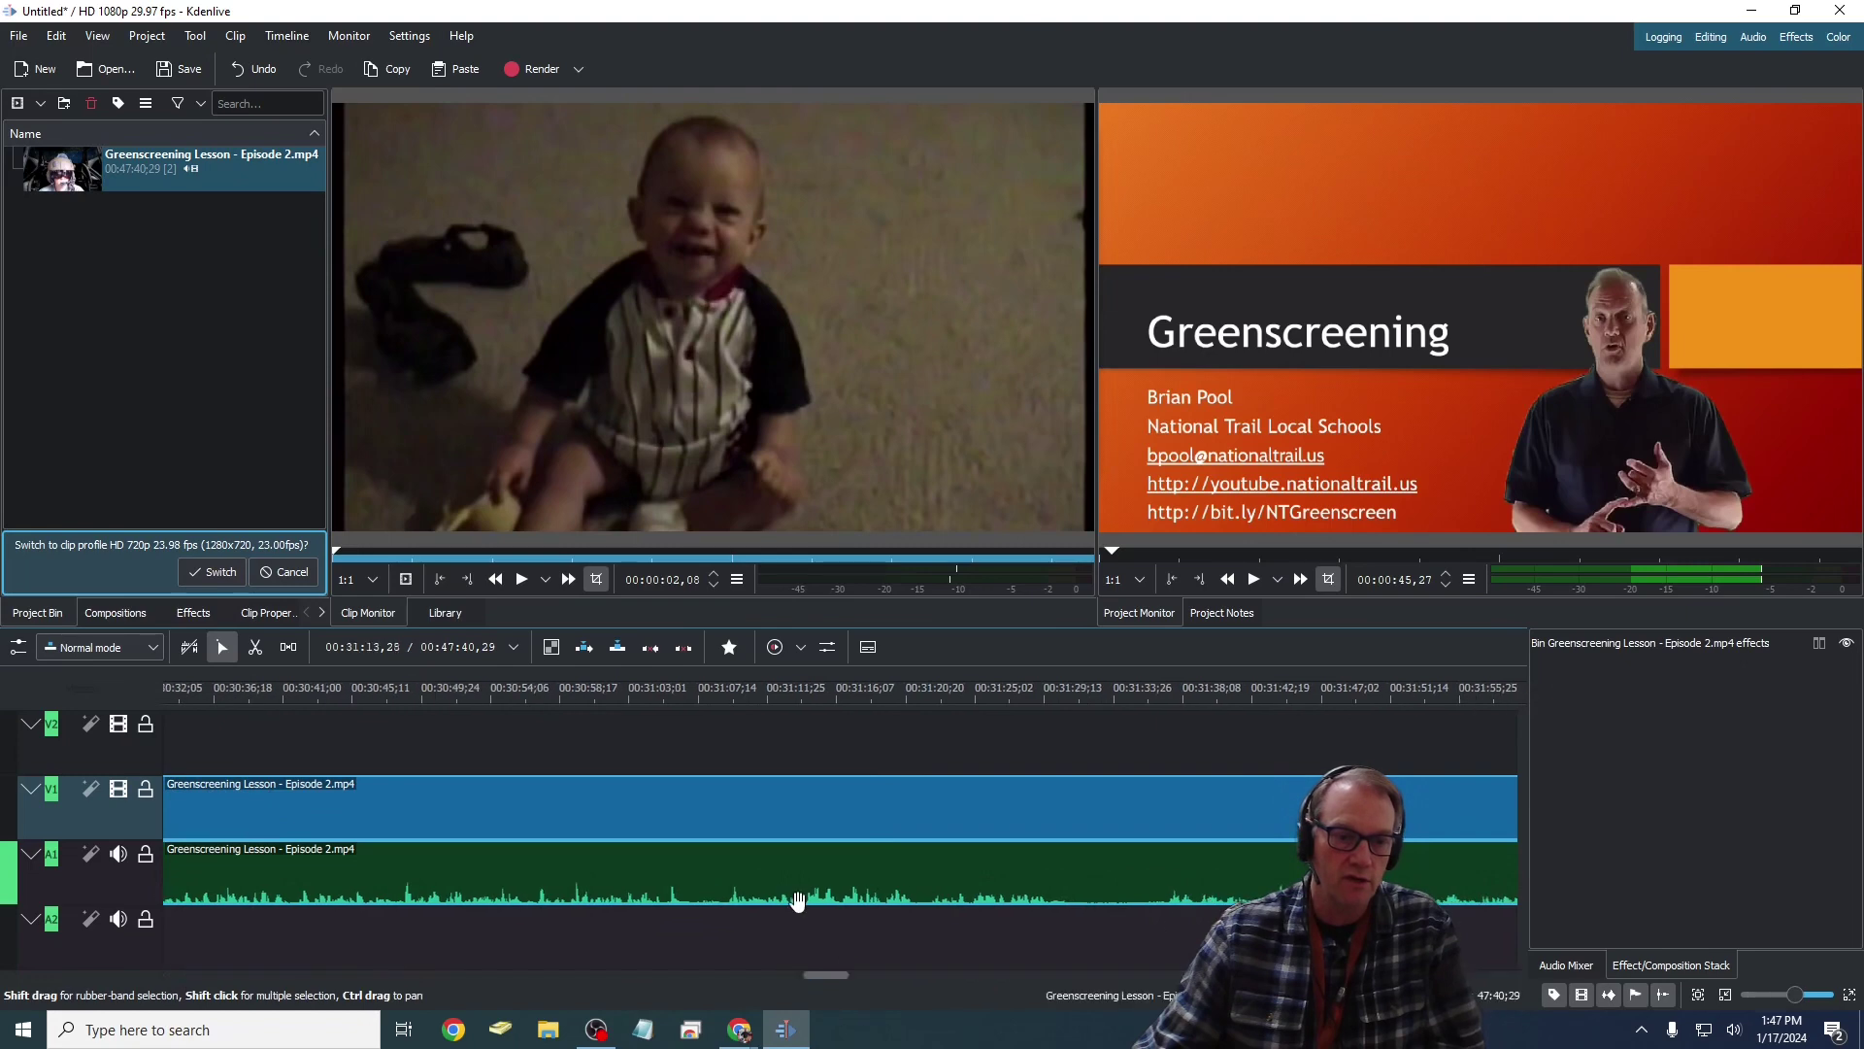
pyautogui.click(733, 691)
pyautogui.moveTo(734, 693); pyautogui.dragTo(233, 696)
pyautogui.moveTo(820, 982); pyautogui.dragTo(738, 982)
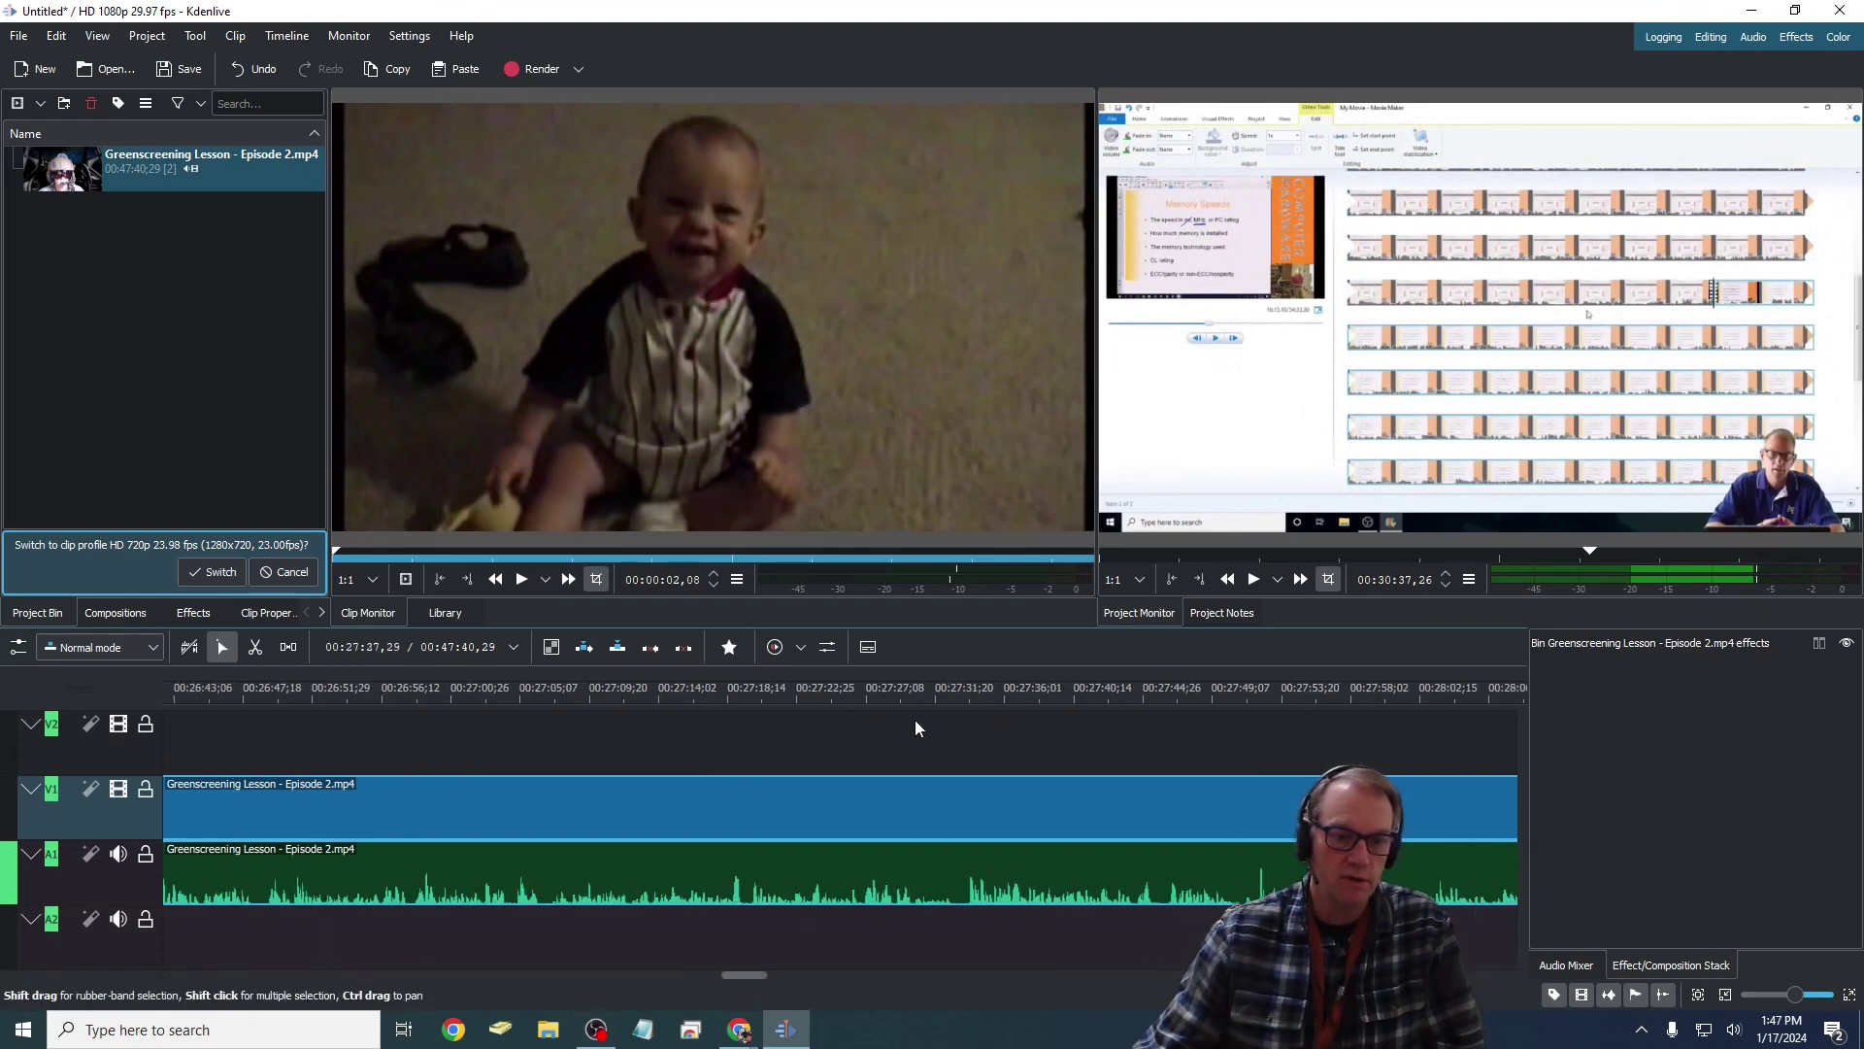
pyautogui.click(960, 694)
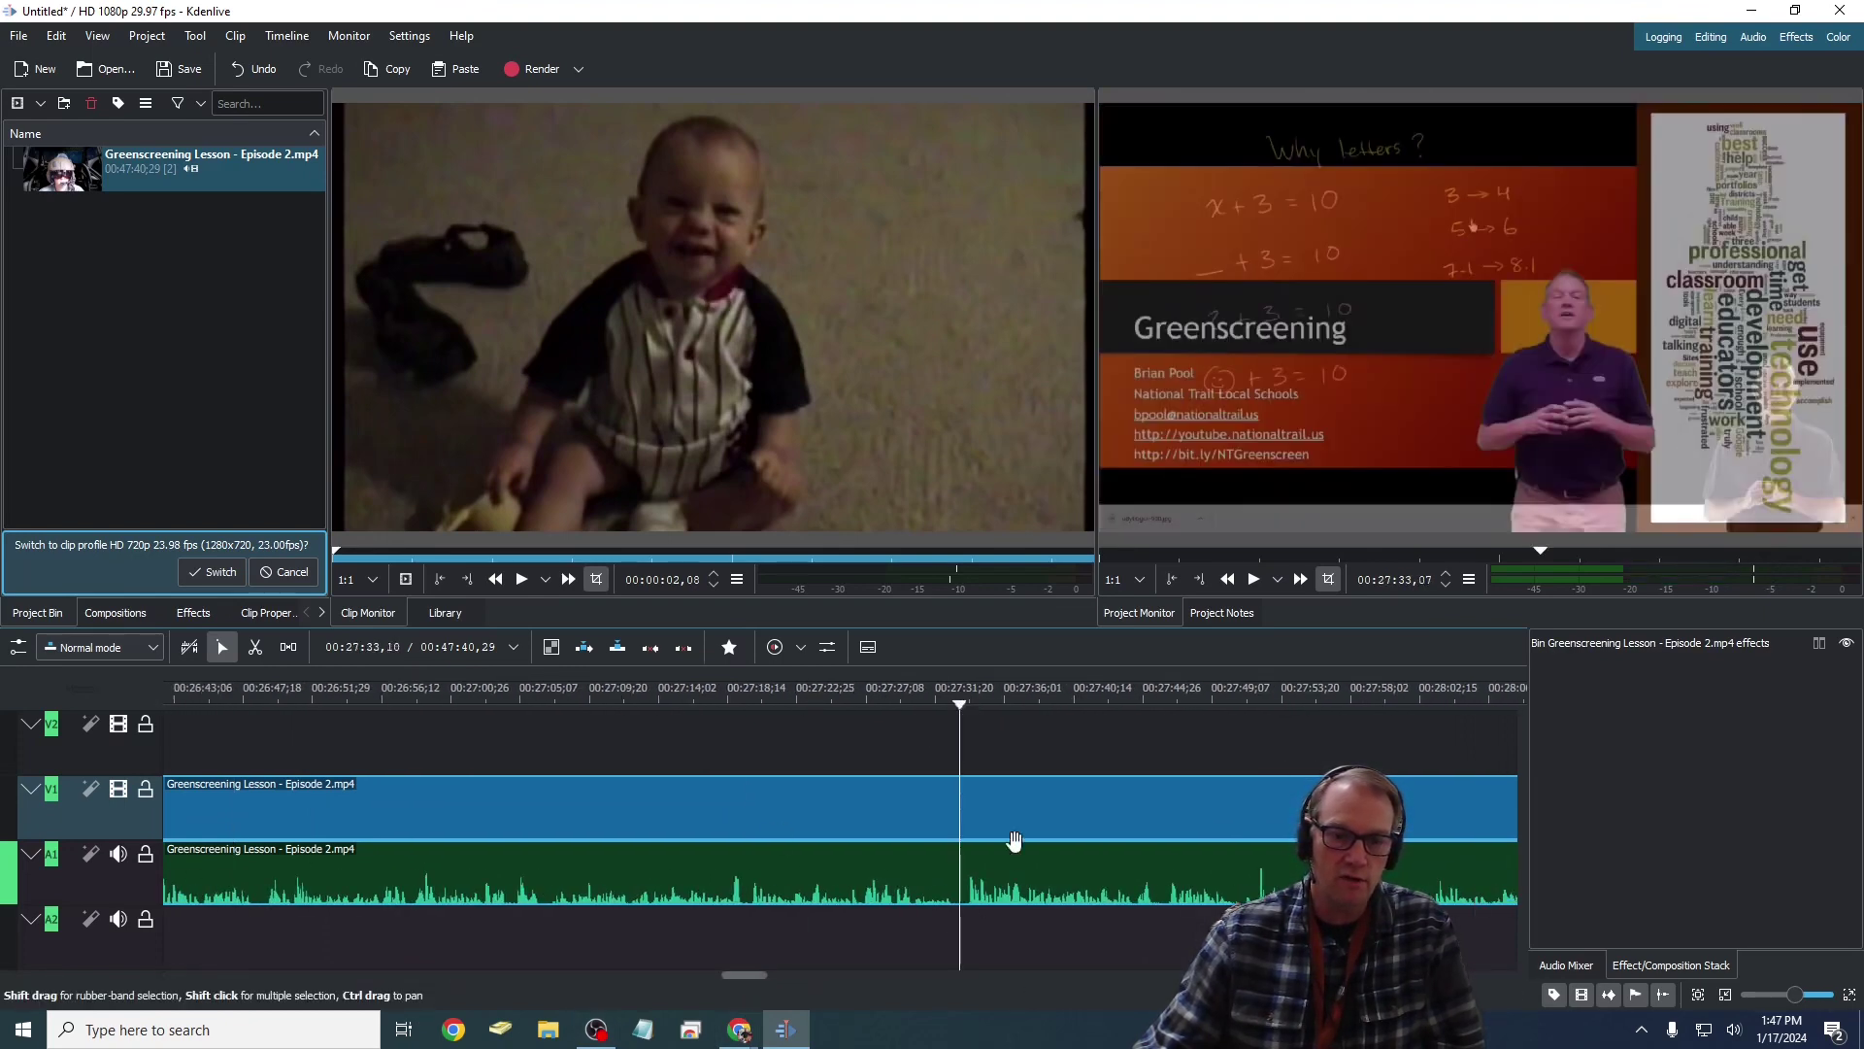
pyautogui.click(966, 704)
pyautogui.click(968, 707)
pyautogui.click(966, 706)
pyautogui.moveTo(966, 710); pyautogui.dragTo(952, 710)
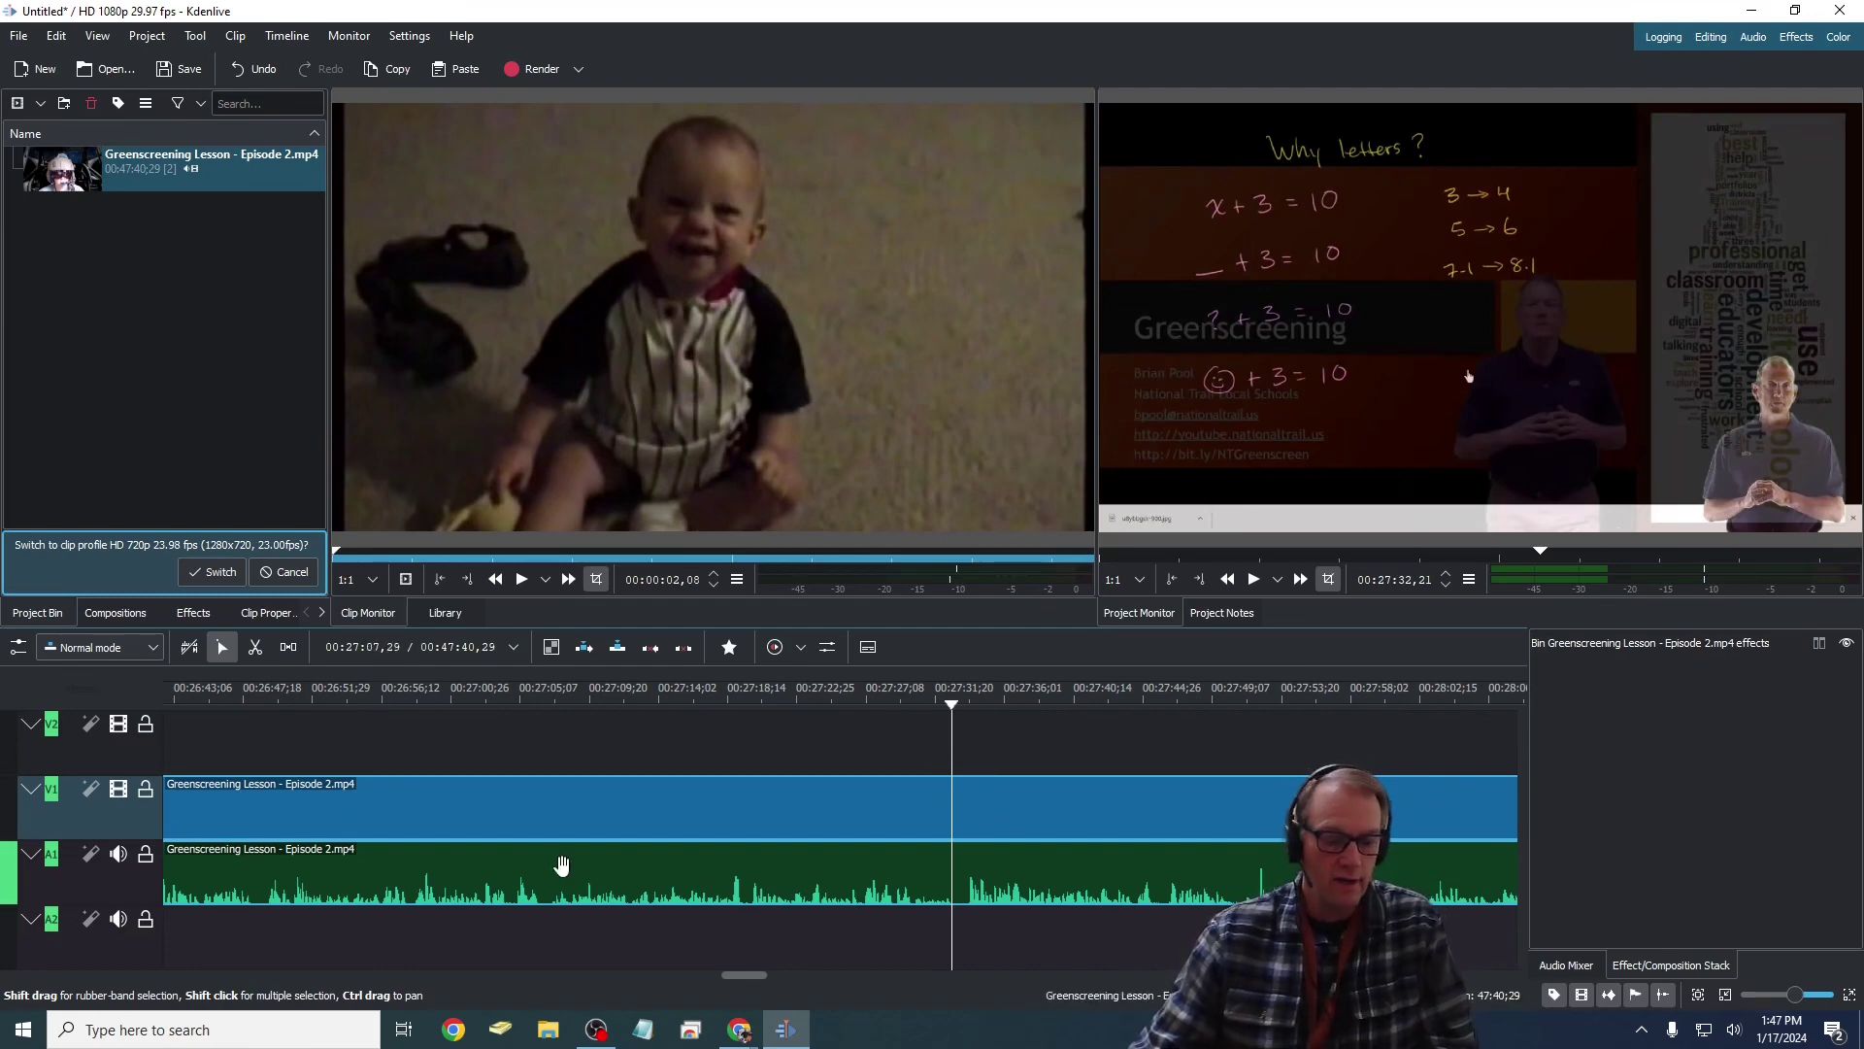
# - Cut the lesson clip on V1 and its audio at about 00:27:32,21, within the cross-fade
pyautogui.keyDown('ctrl'); pyautogui.scroll(1, 906, 824); pyautogui.keyUp('ctrl')
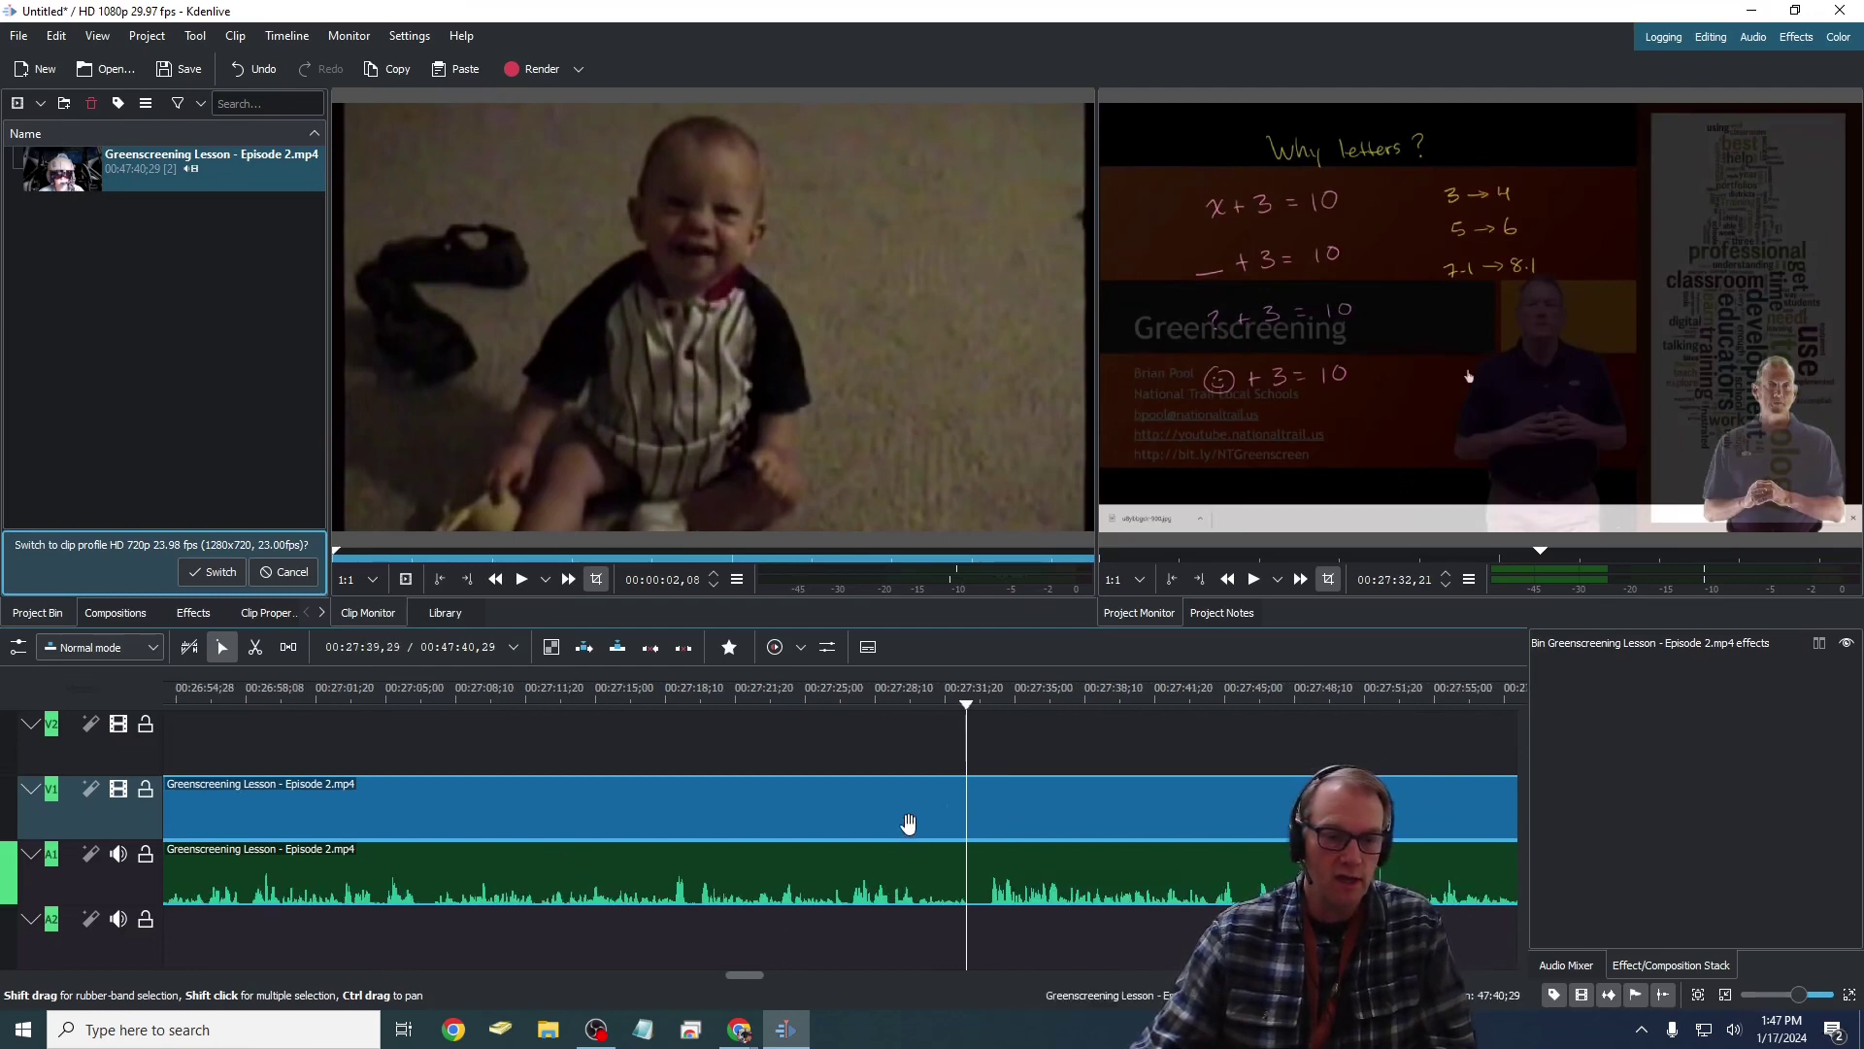
pyautogui.keyDown('ctrl'); pyautogui.scroll(2, 908, 823); pyautogui.keyUp('ctrl')
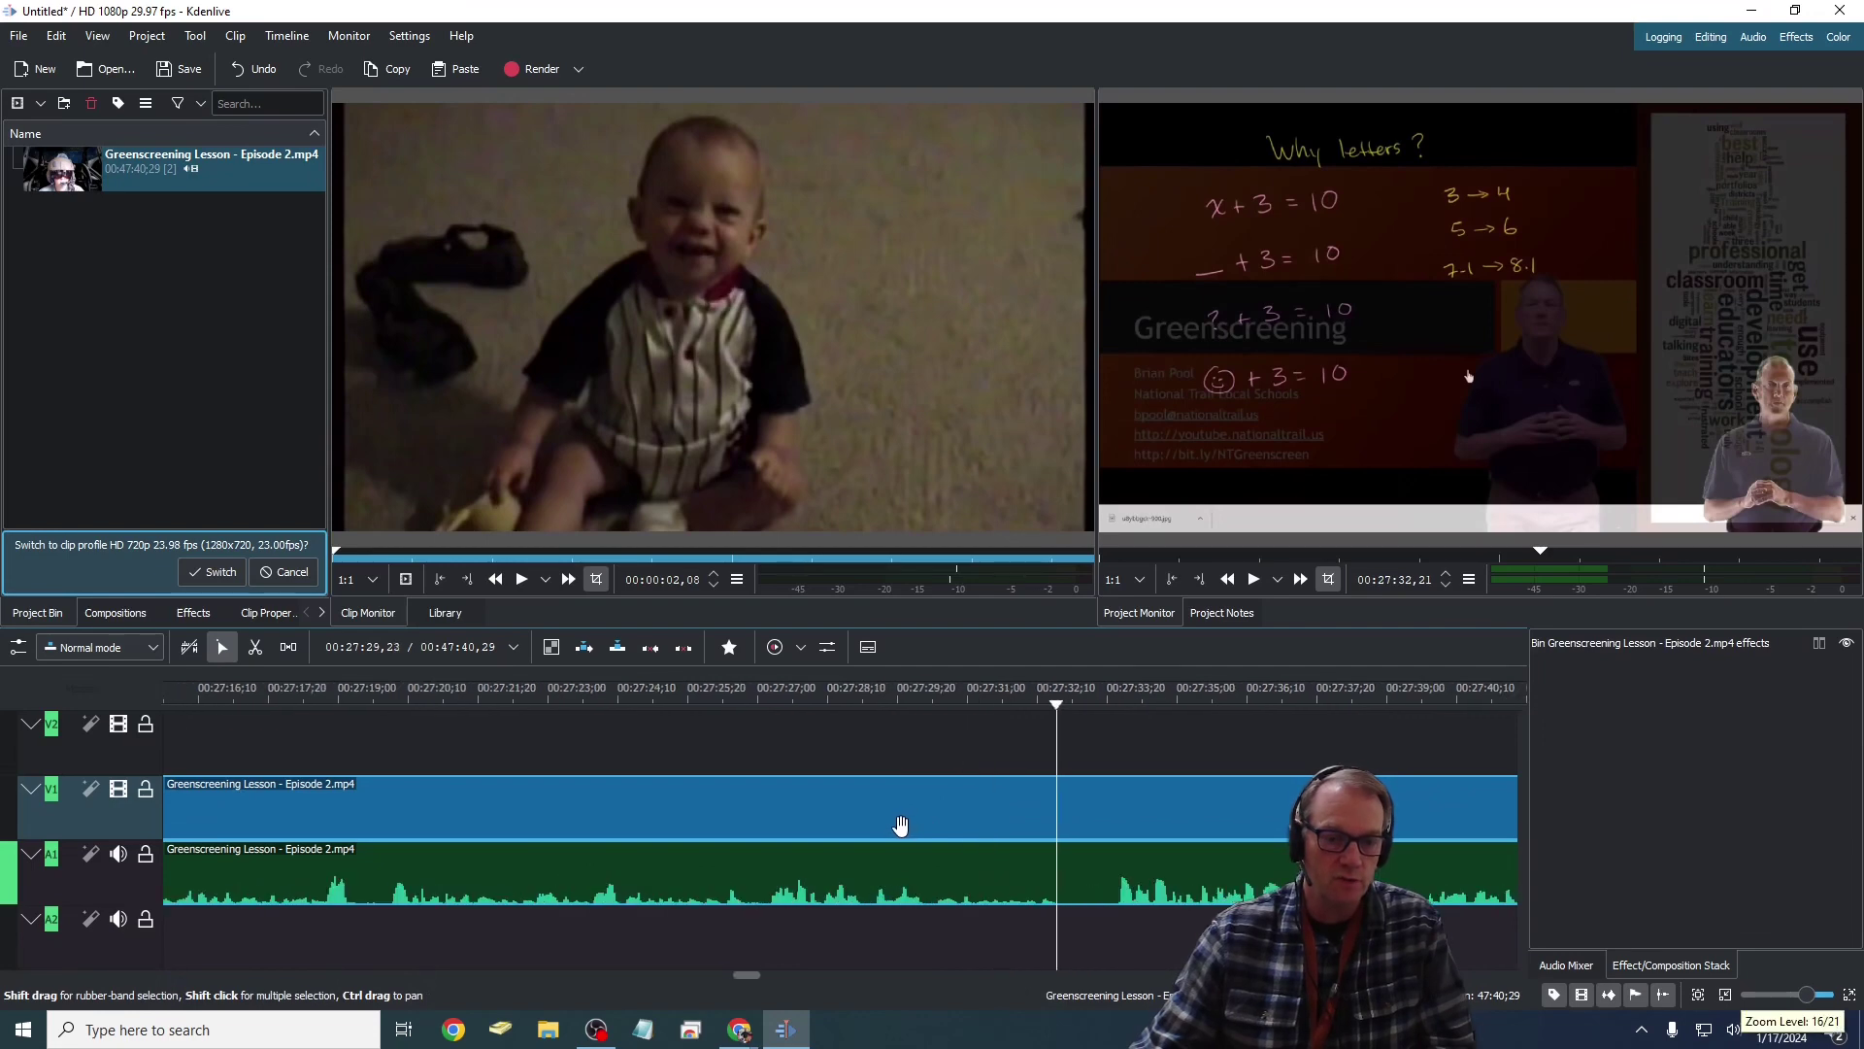
pyautogui.keyDown('ctrl'); pyautogui.scroll(1, 898, 824); pyautogui.keyUp('ctrl')
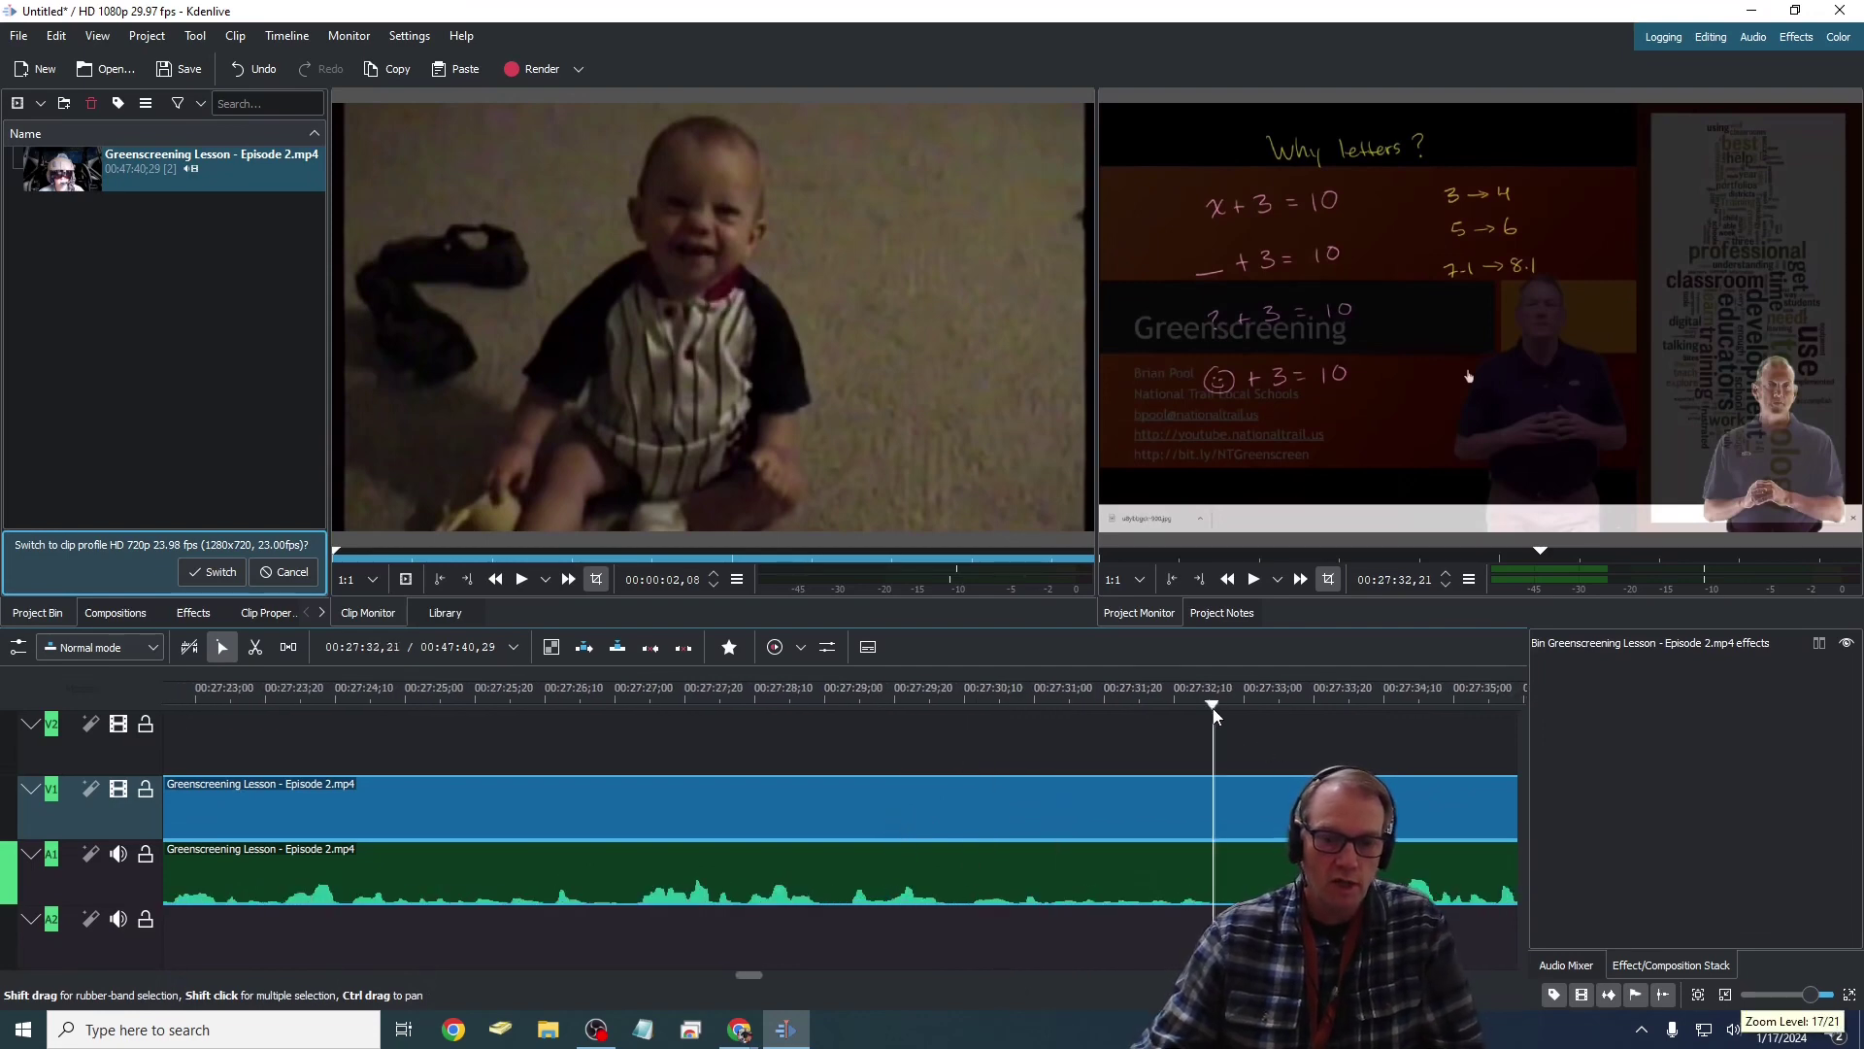
pyautogui.moveTo(1222, 709)
pyautogui.mouseDown()
pyautogui.moveTo(1199, 709)
pyautogui.moveTo(1215, 708)
pyautogui.mouseUp()
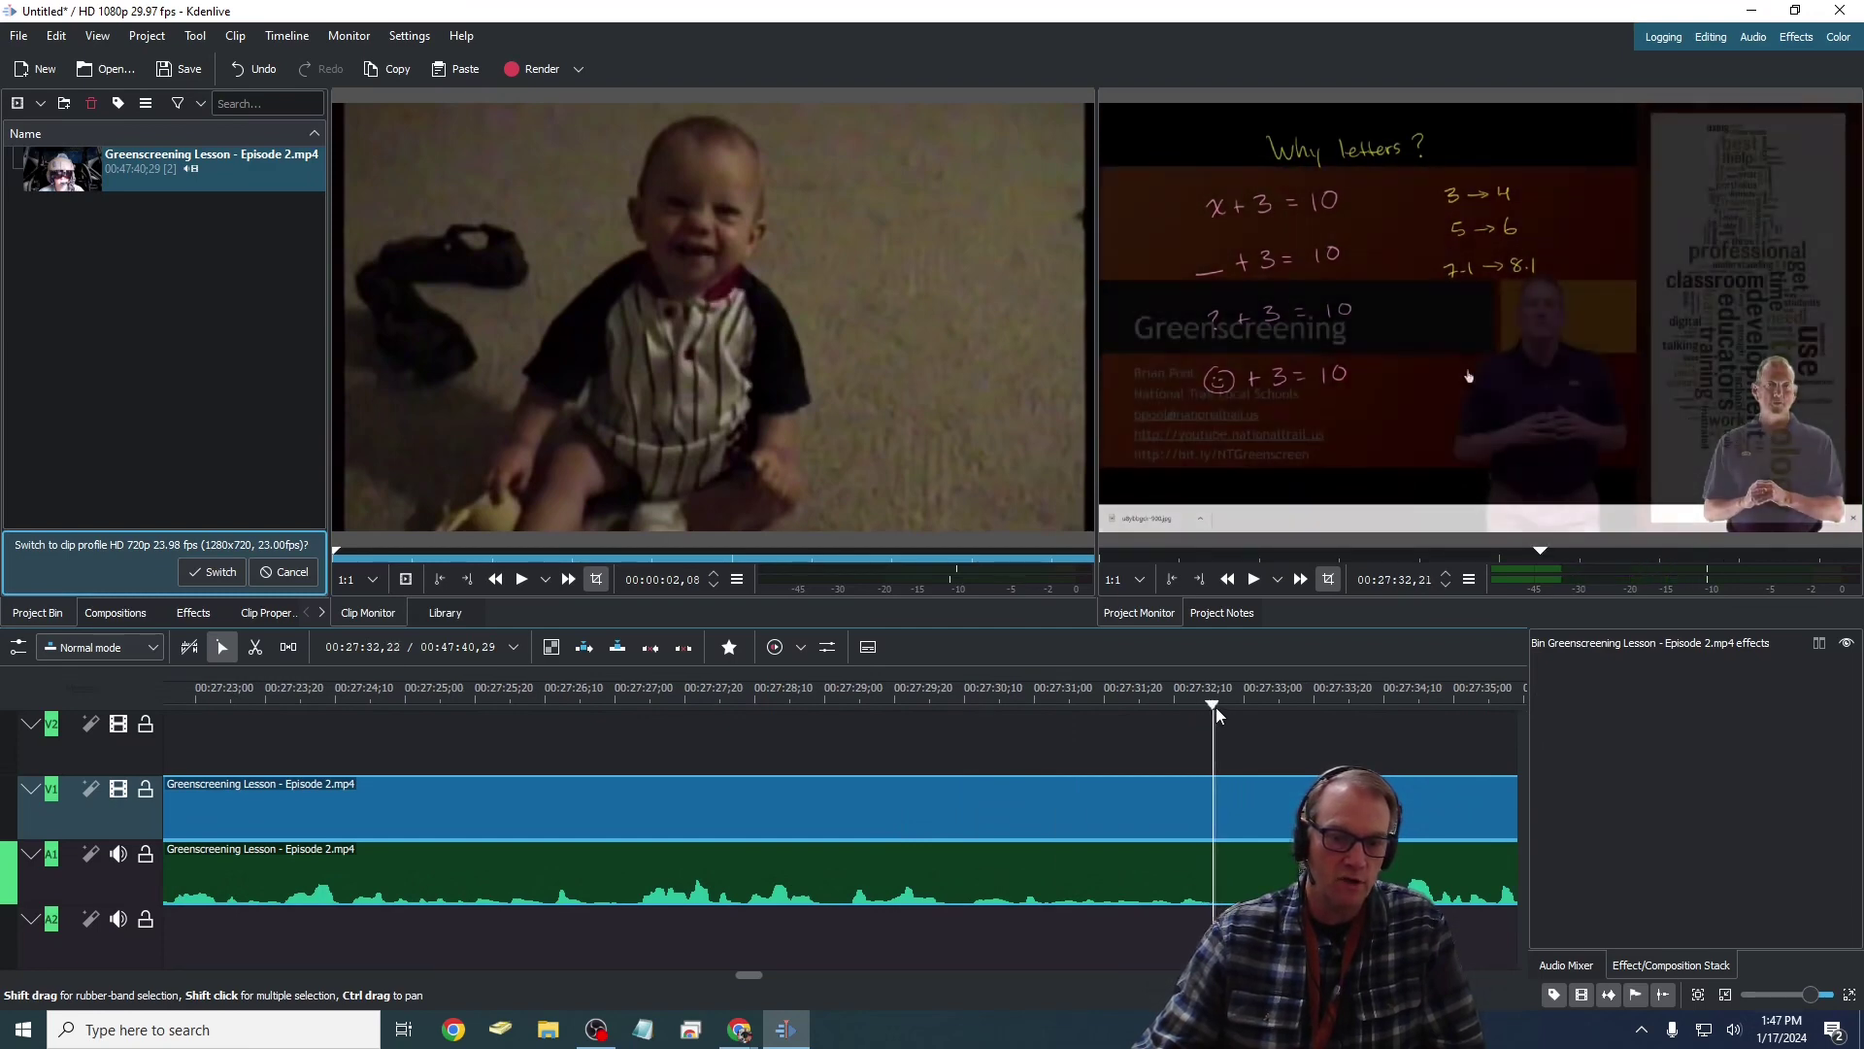
pyautogui.rightClick(1247, 825)
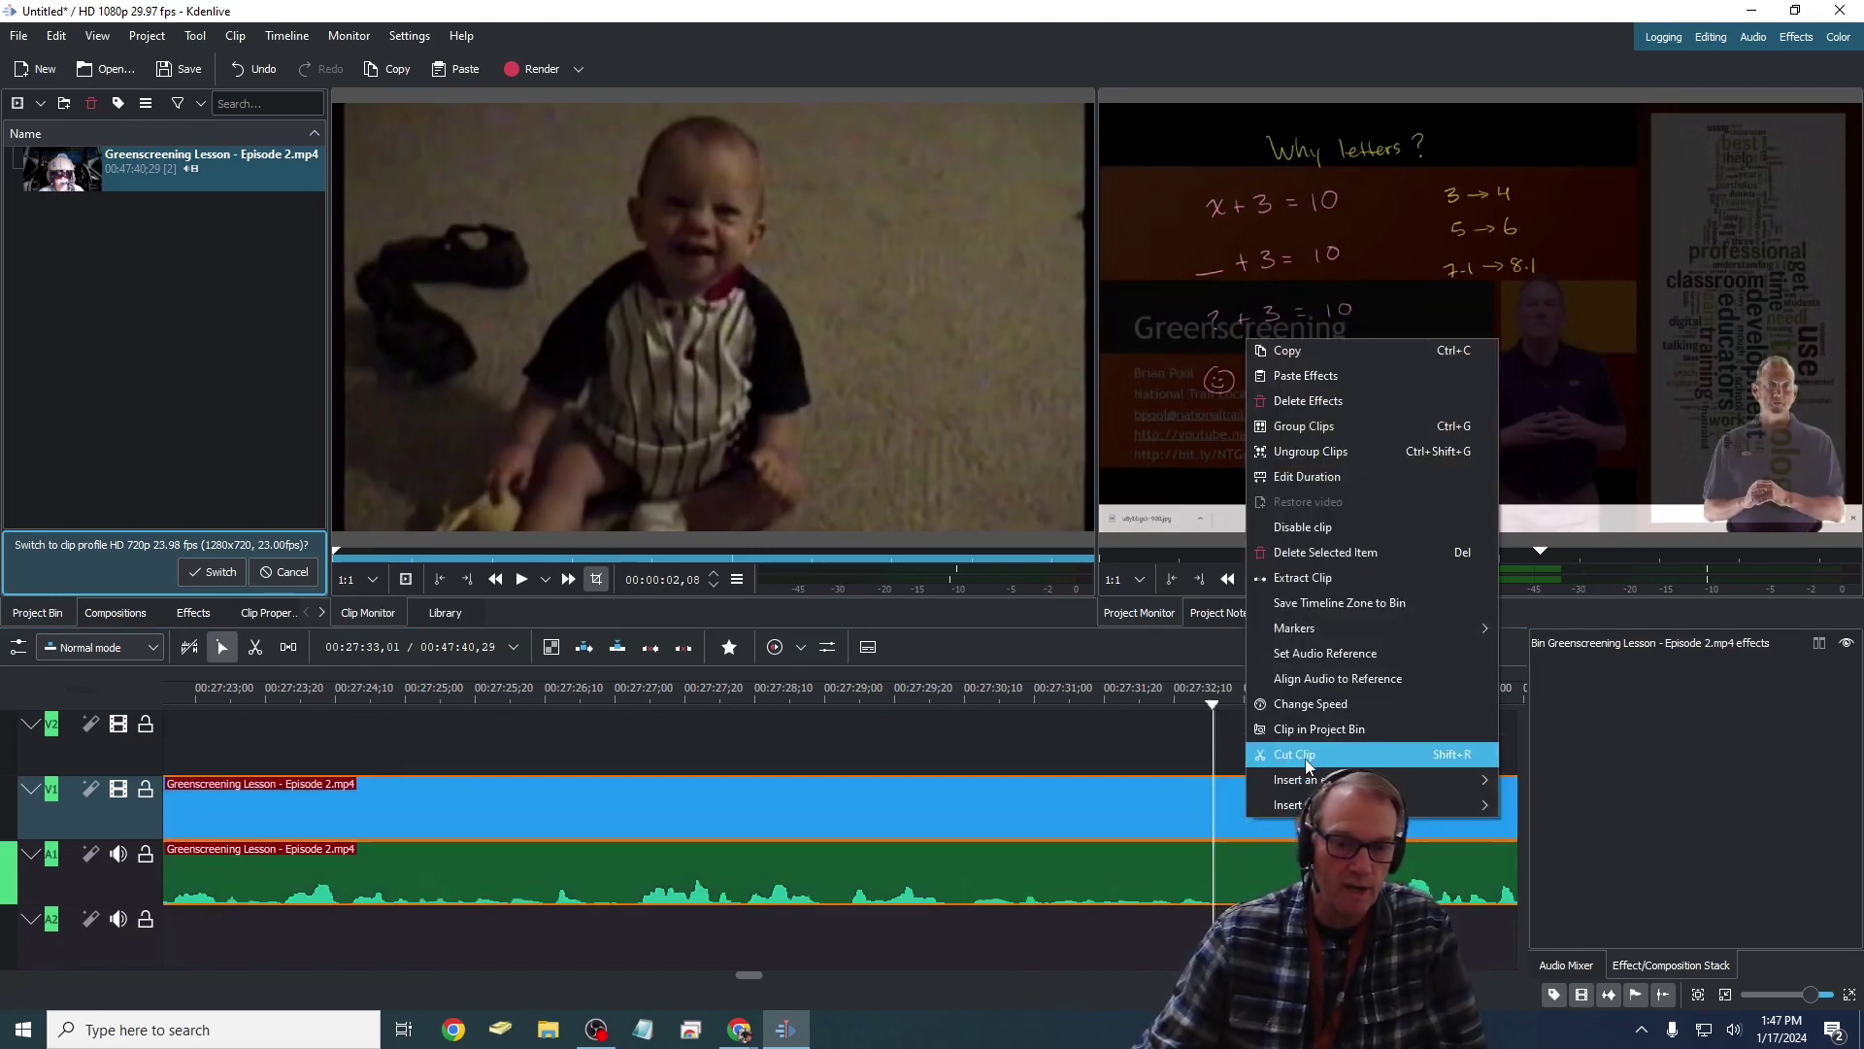
pyautogui.click(1305, 756)
# - Move the part of the lesson clip after the cut up to track V2, and delete that part from the timeline
pyautogui.click(1262, 830)
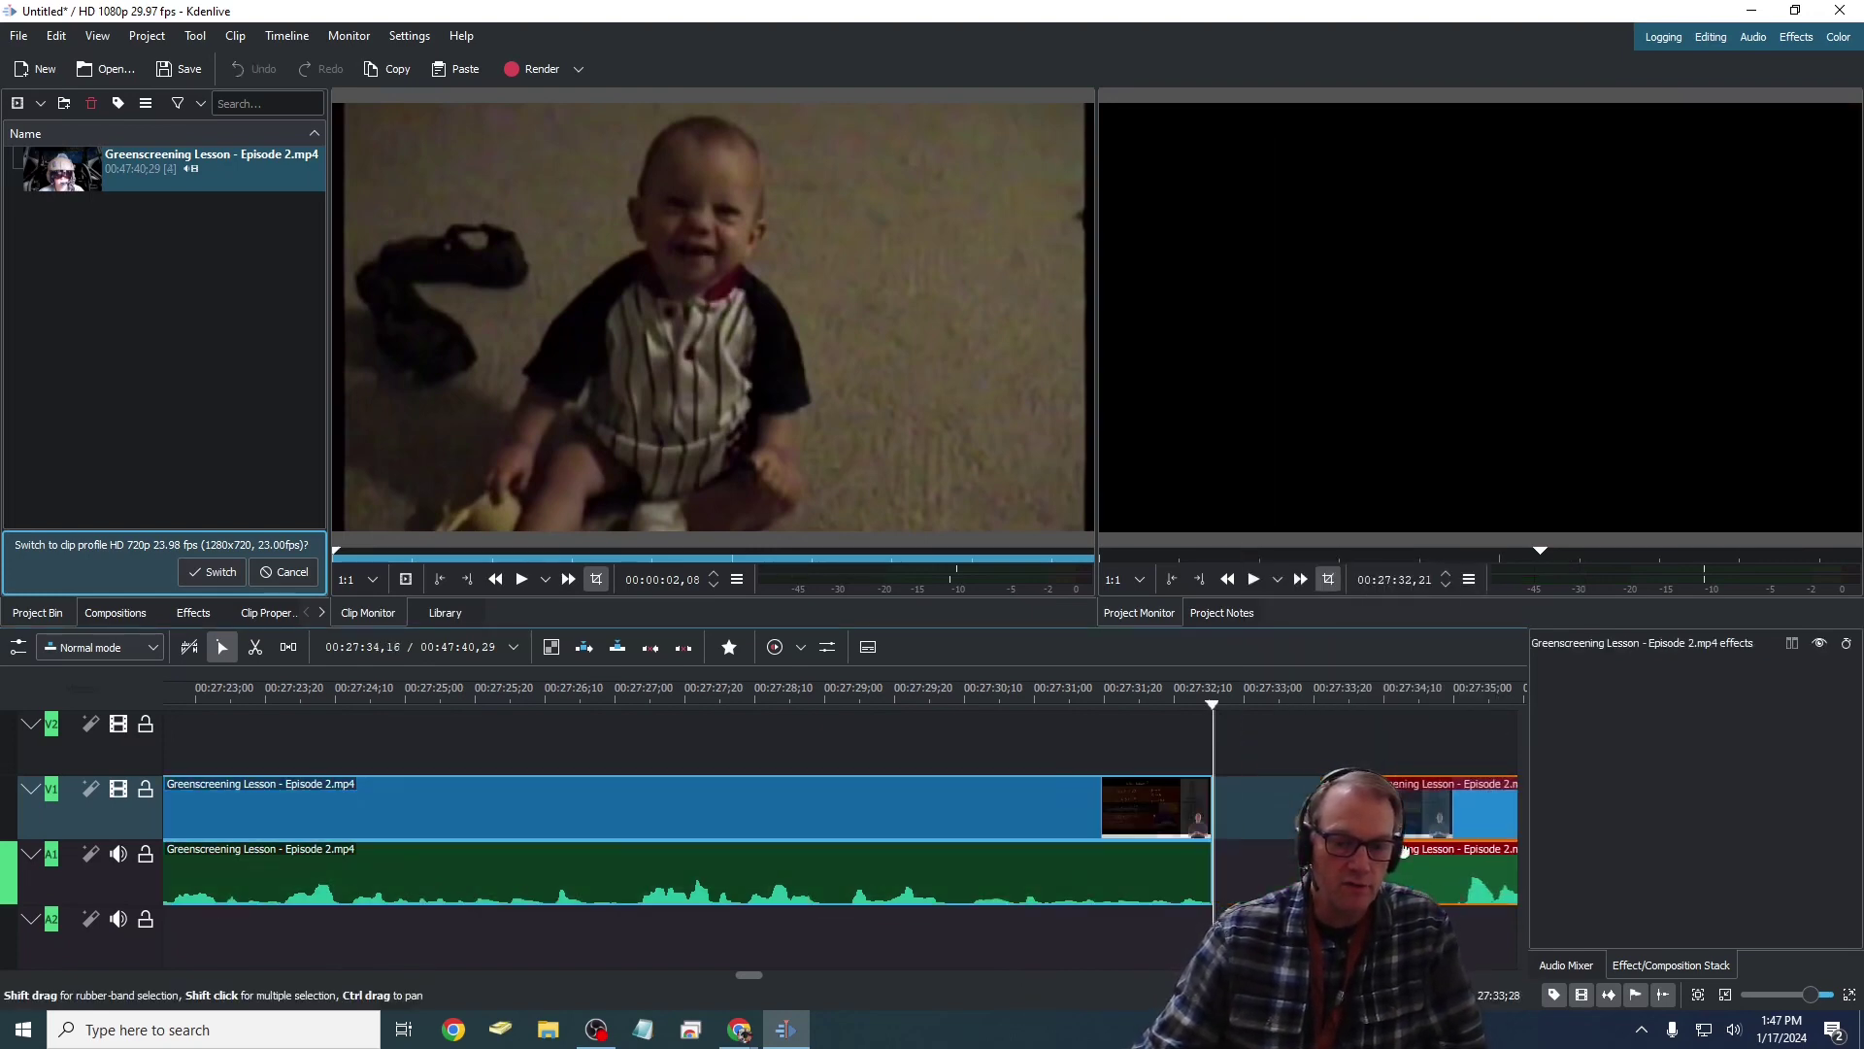
pyautogui.moveTo(1262, 835); pyautogui.dragTo(1303, 751)
pyautogui.click(1147, 695)
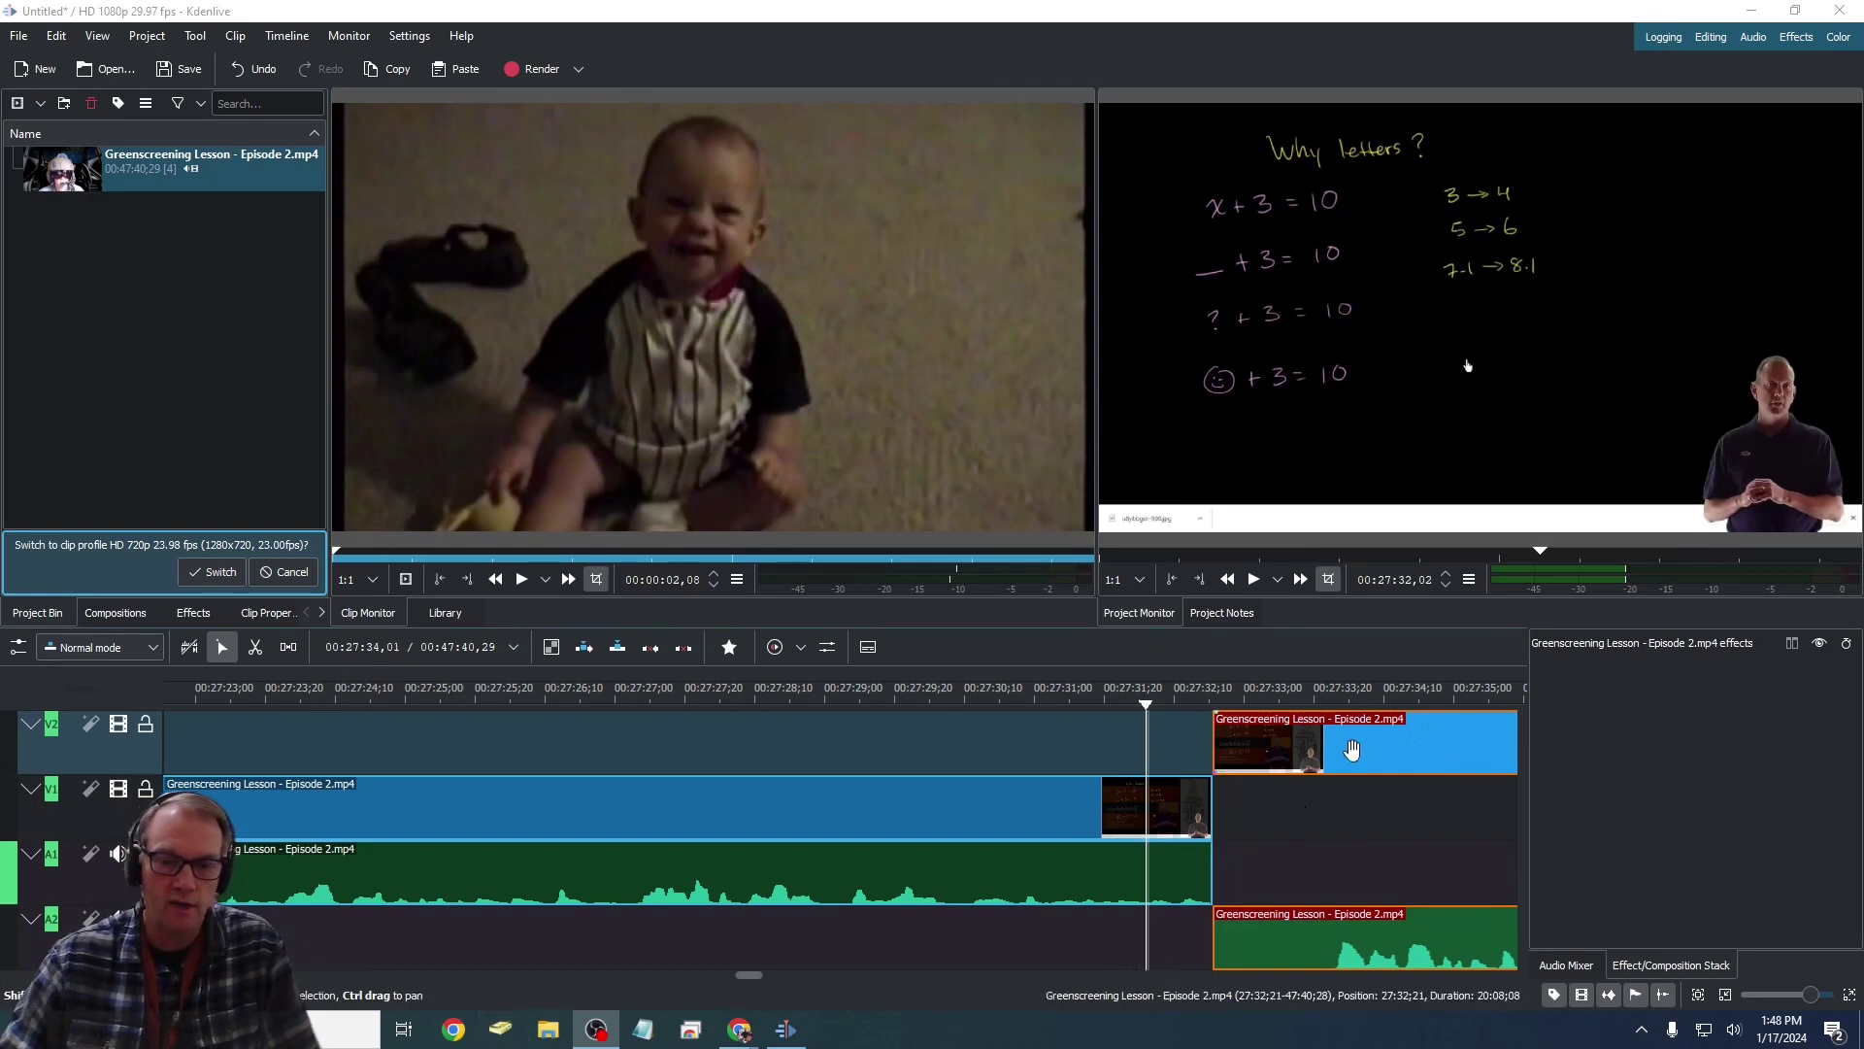
pyautogui.press('Delete')
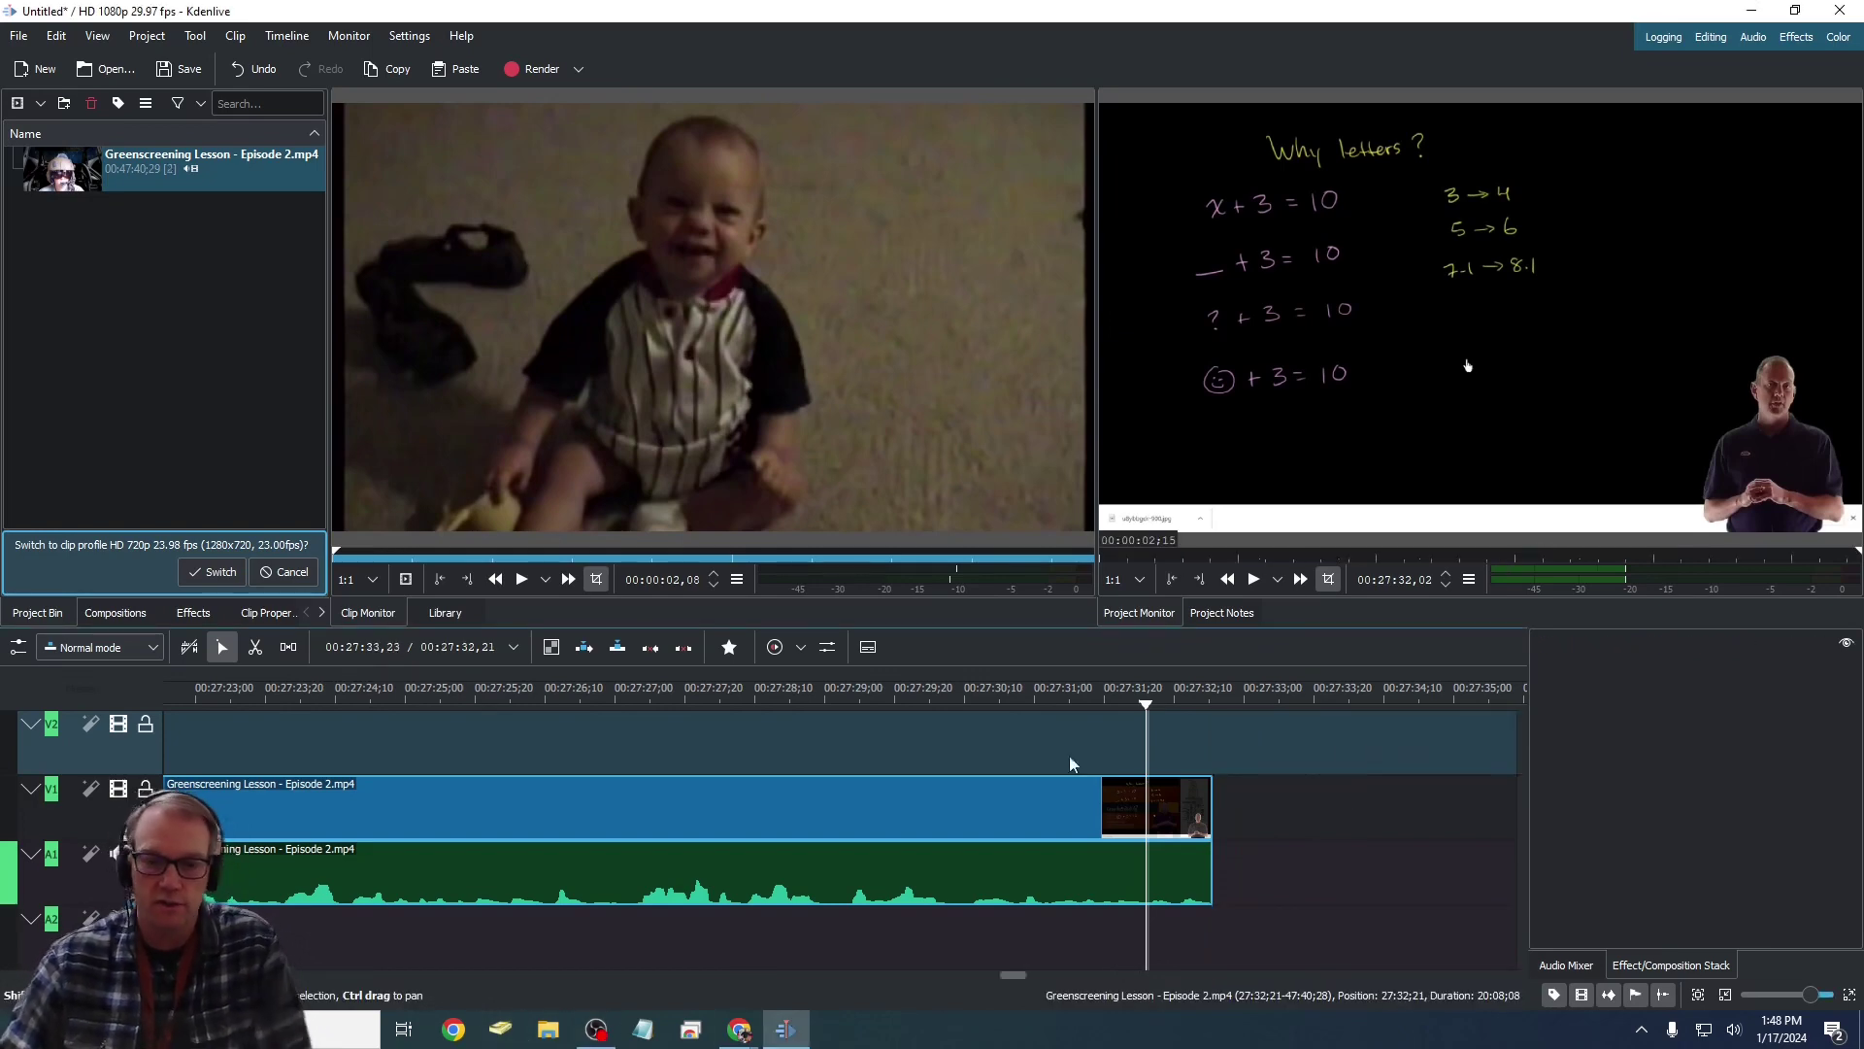
# - Import Greenscreening - Episode 1.mp4 from the recent files into the project bin, and place it on V2 starting at 00:27:32,12, overlapping Episode 2's end
pyautogui.click(549, 1029)
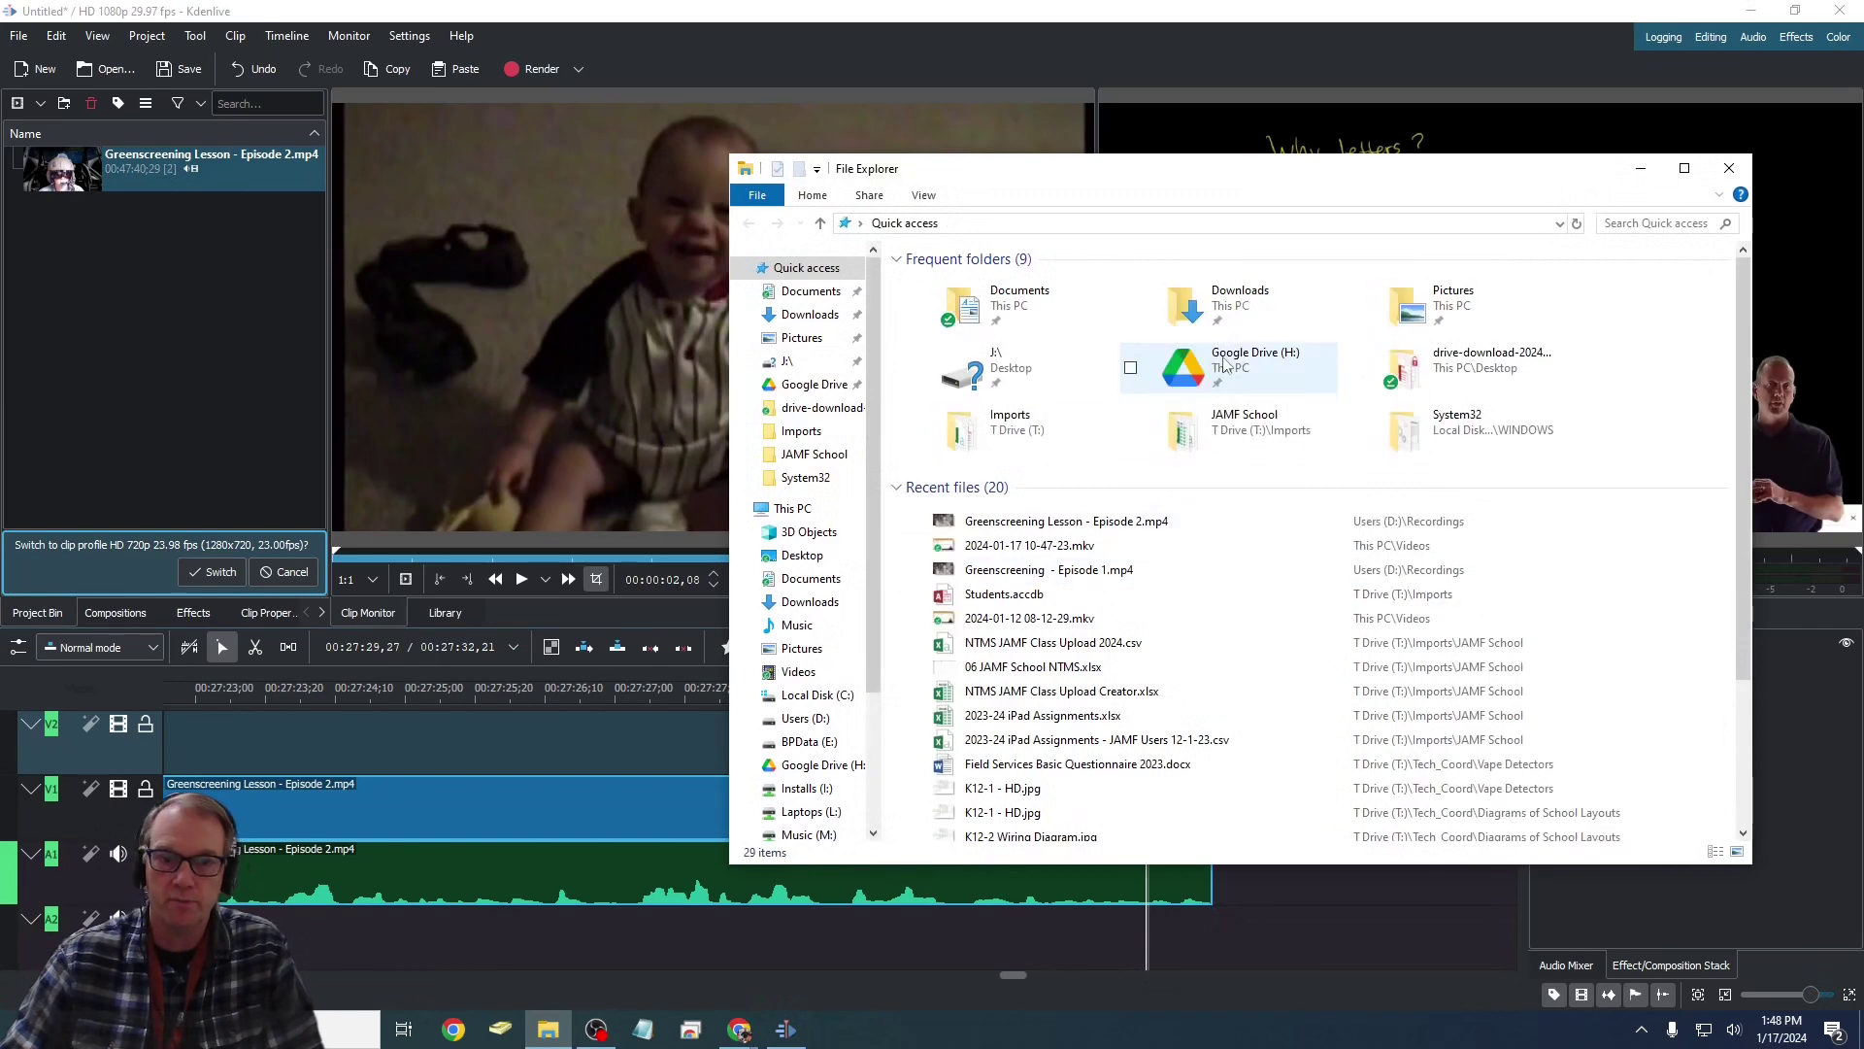
pyautogui.moveTo(1049, 570); pyautogui.dragTo(179, 379)
pyautogui.click(1729, 168)
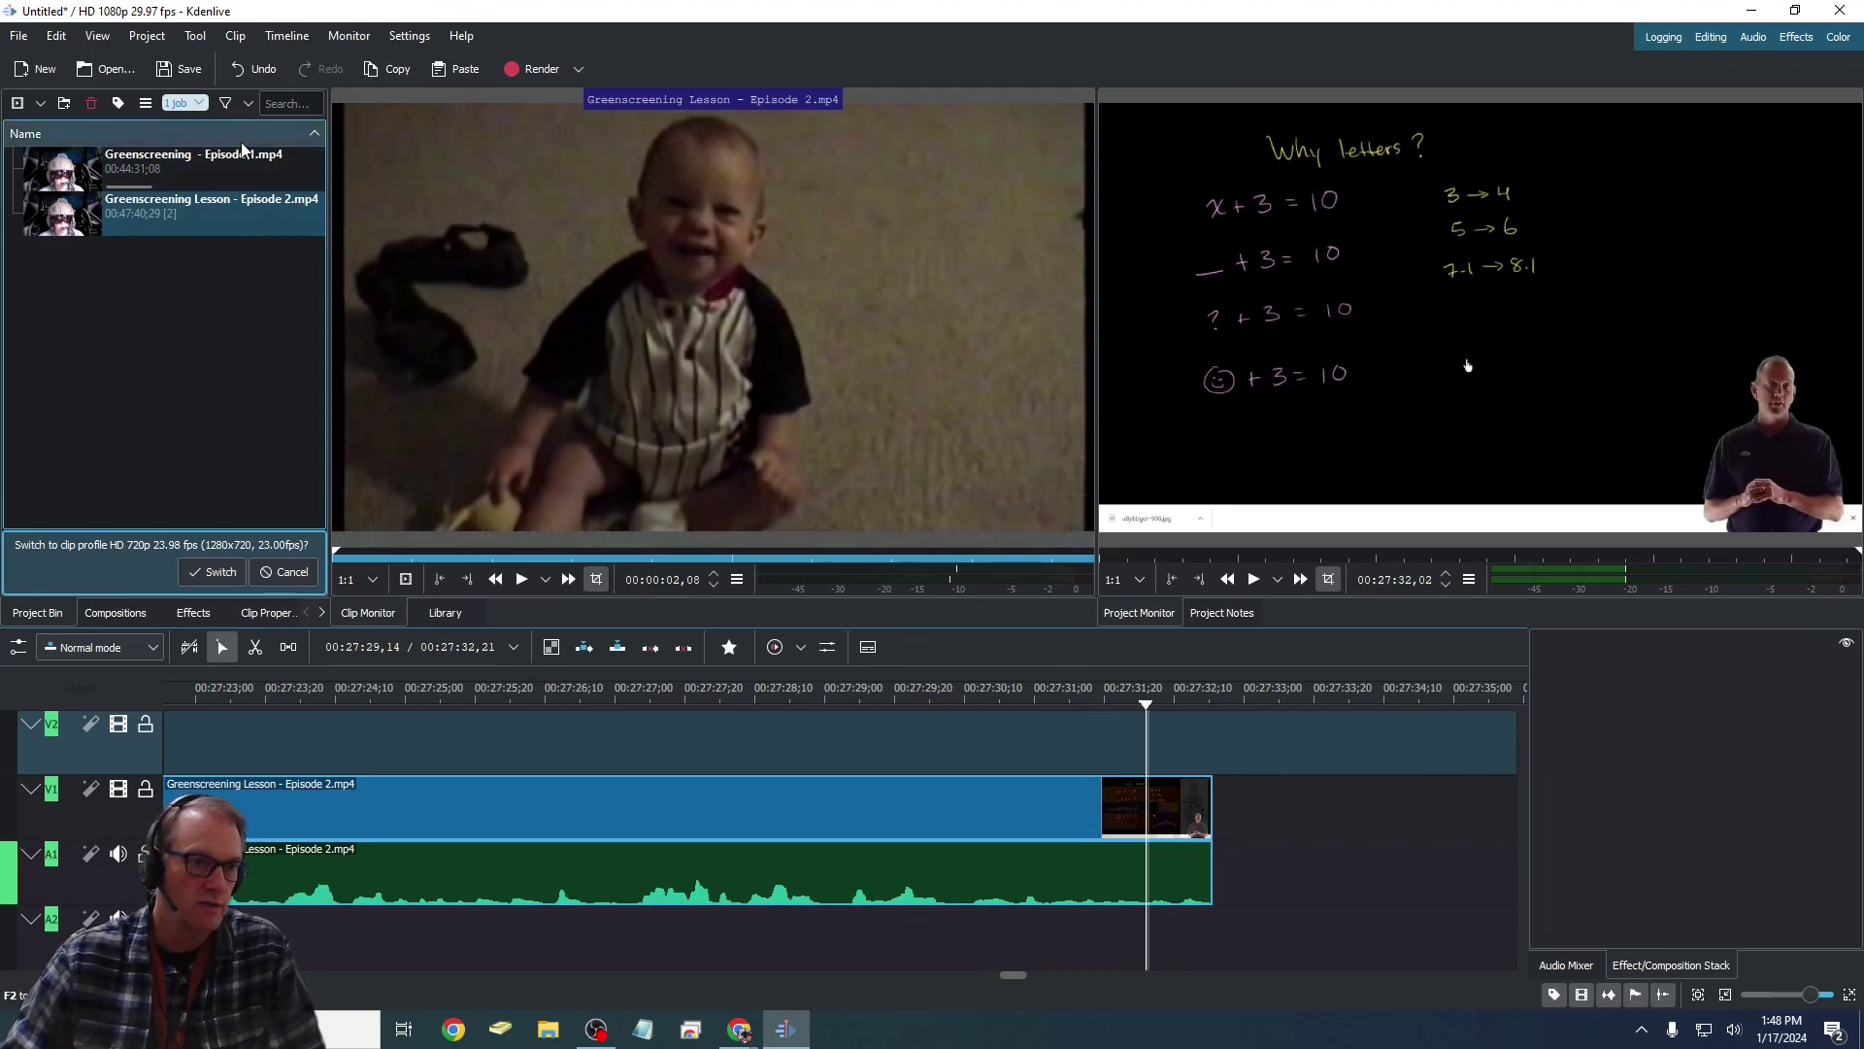
pyautogui.moveTo(194, 165); pyautogui.dragTo(1187, 746)
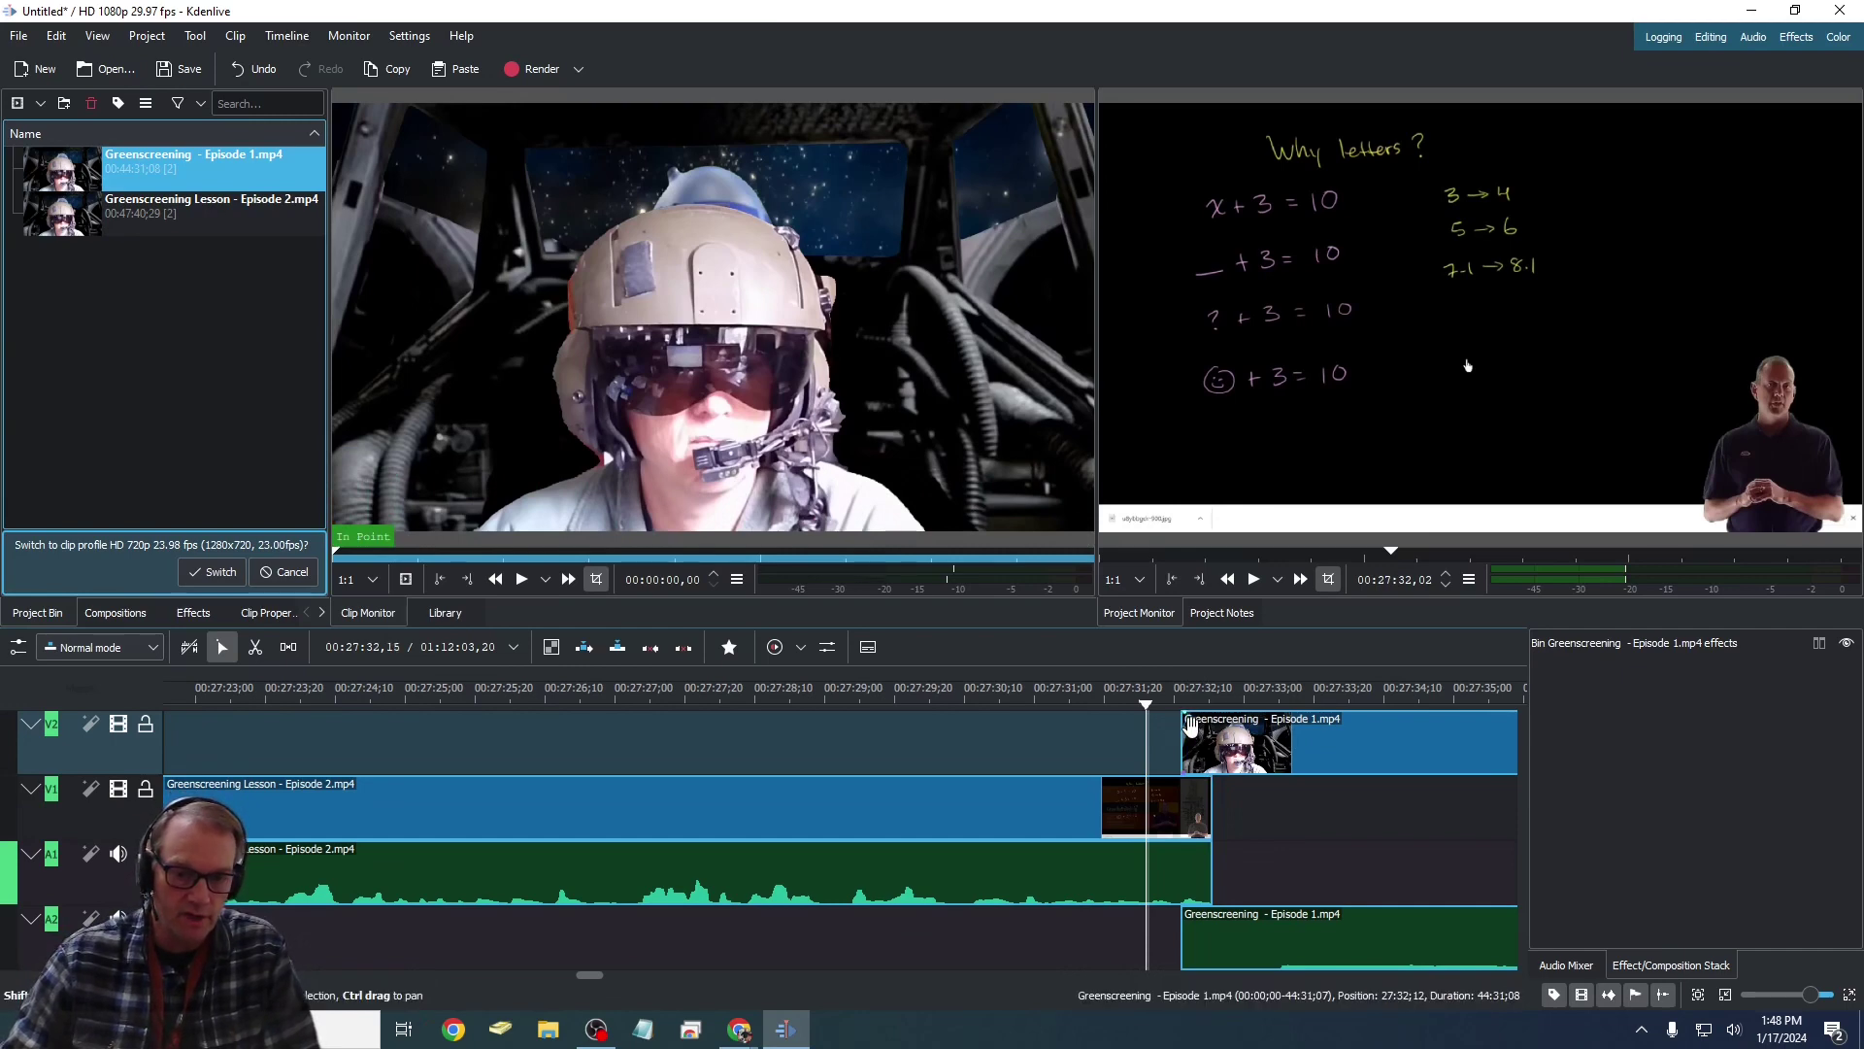
# - Add fade-ins of about 00:00:01,01 to the Episode 1 clip's video and audio, and move the clip to start at 00:27:32,02
pyautogui.moveTo(1192, 724); pyautogui.dragTo(1243, 723)
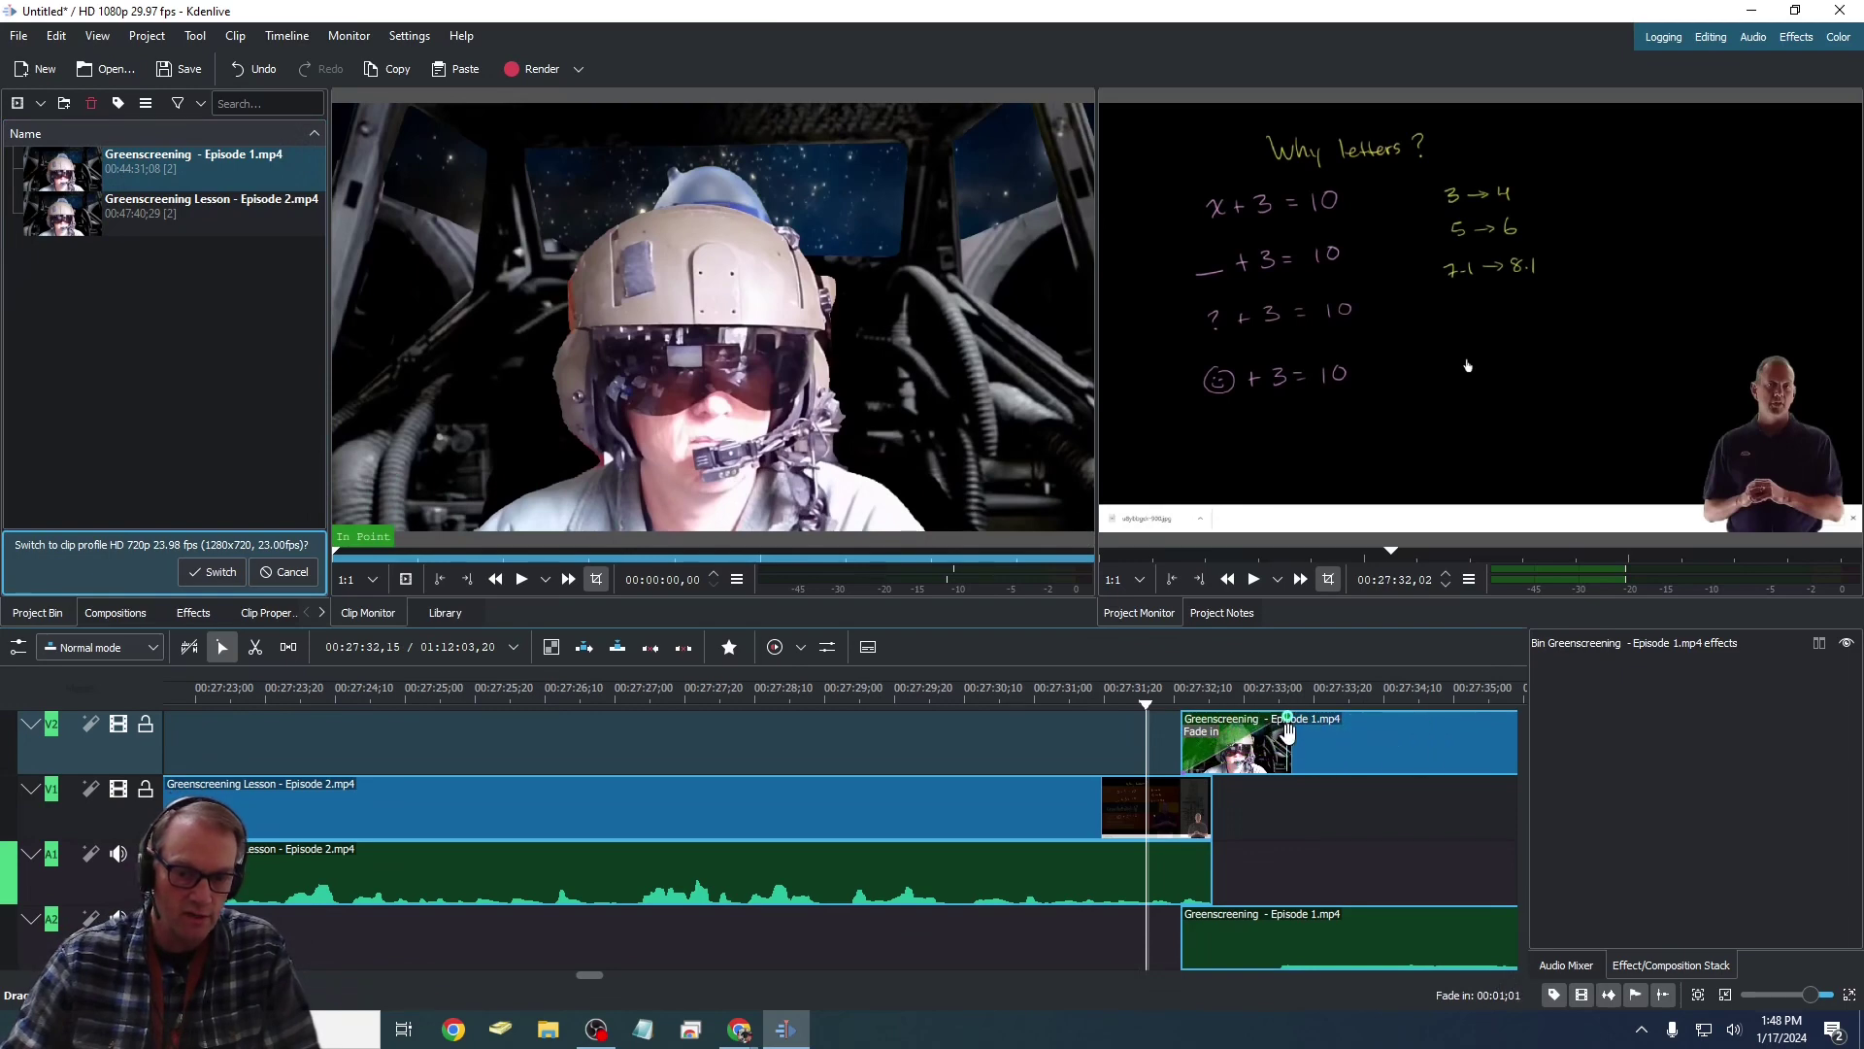
pyautogui.moveTo(1181, 917); pyautogui.dragTo(1290, 911)
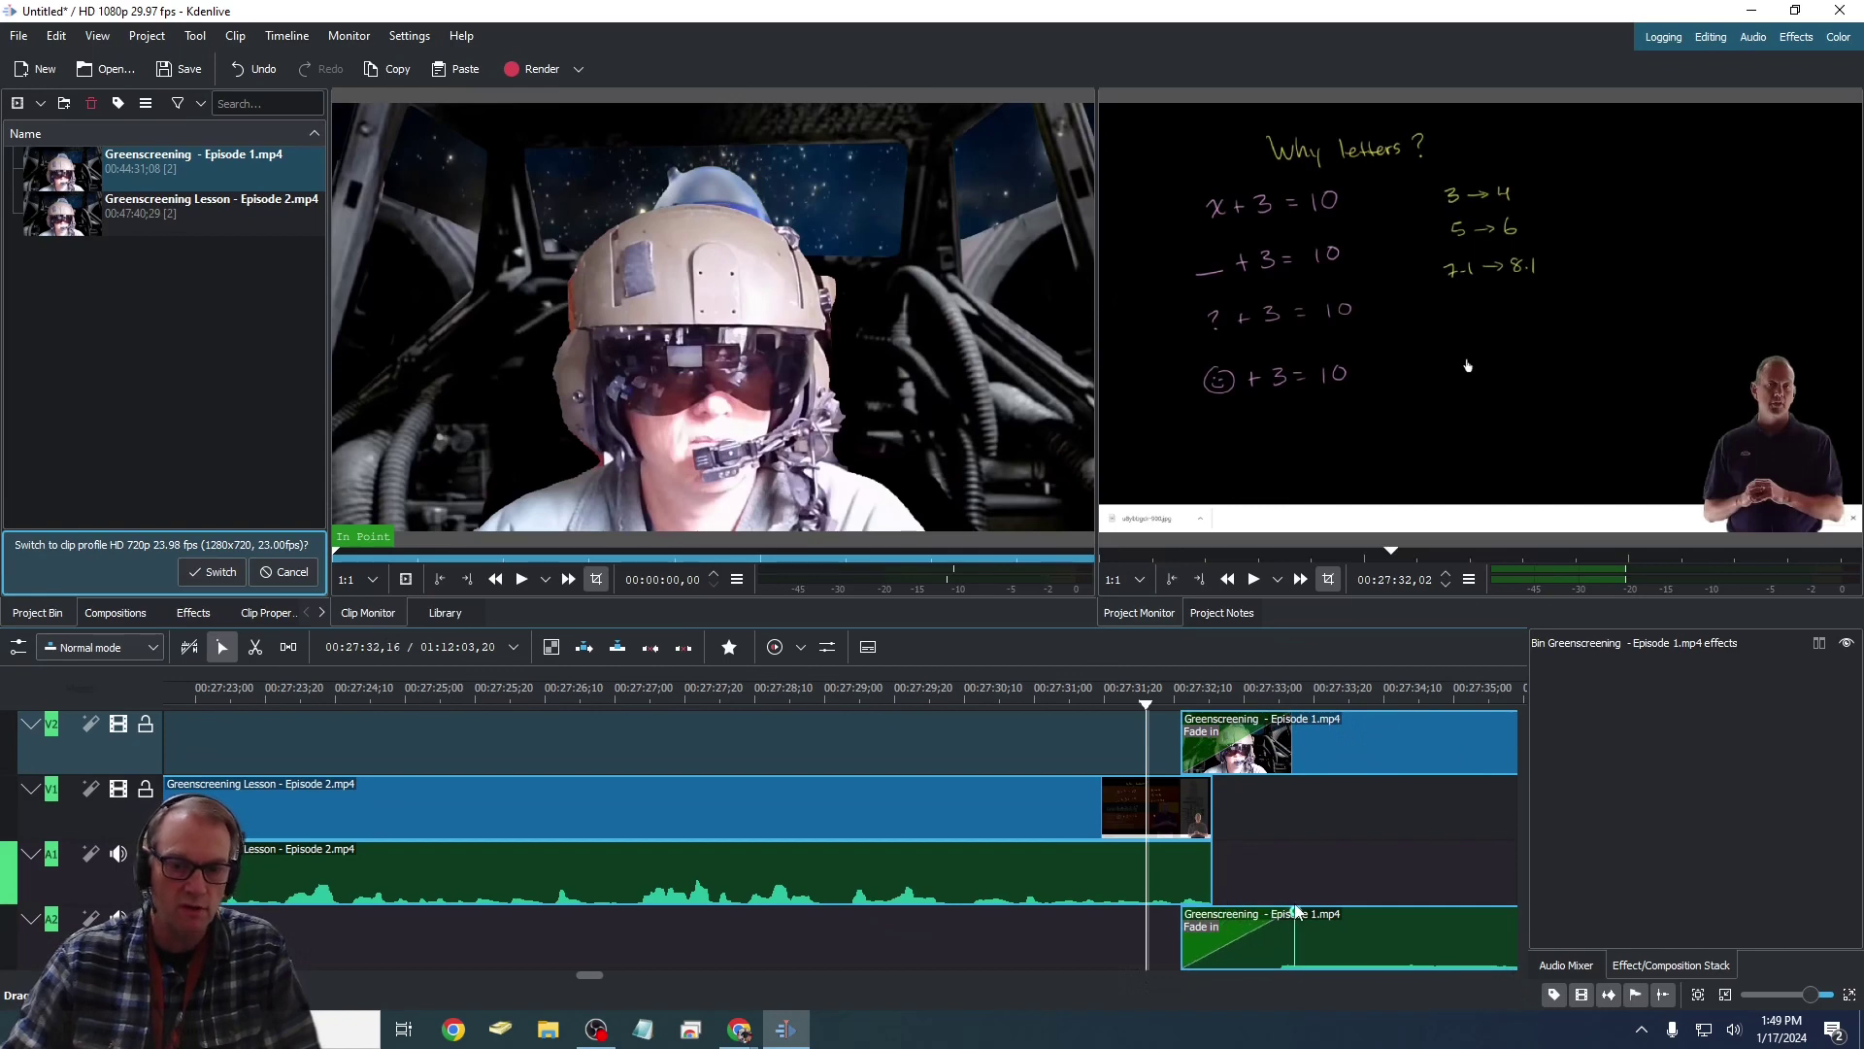
pyautogui.moveTo(1378, 752); pyautogui.dragTo(1357, 749)
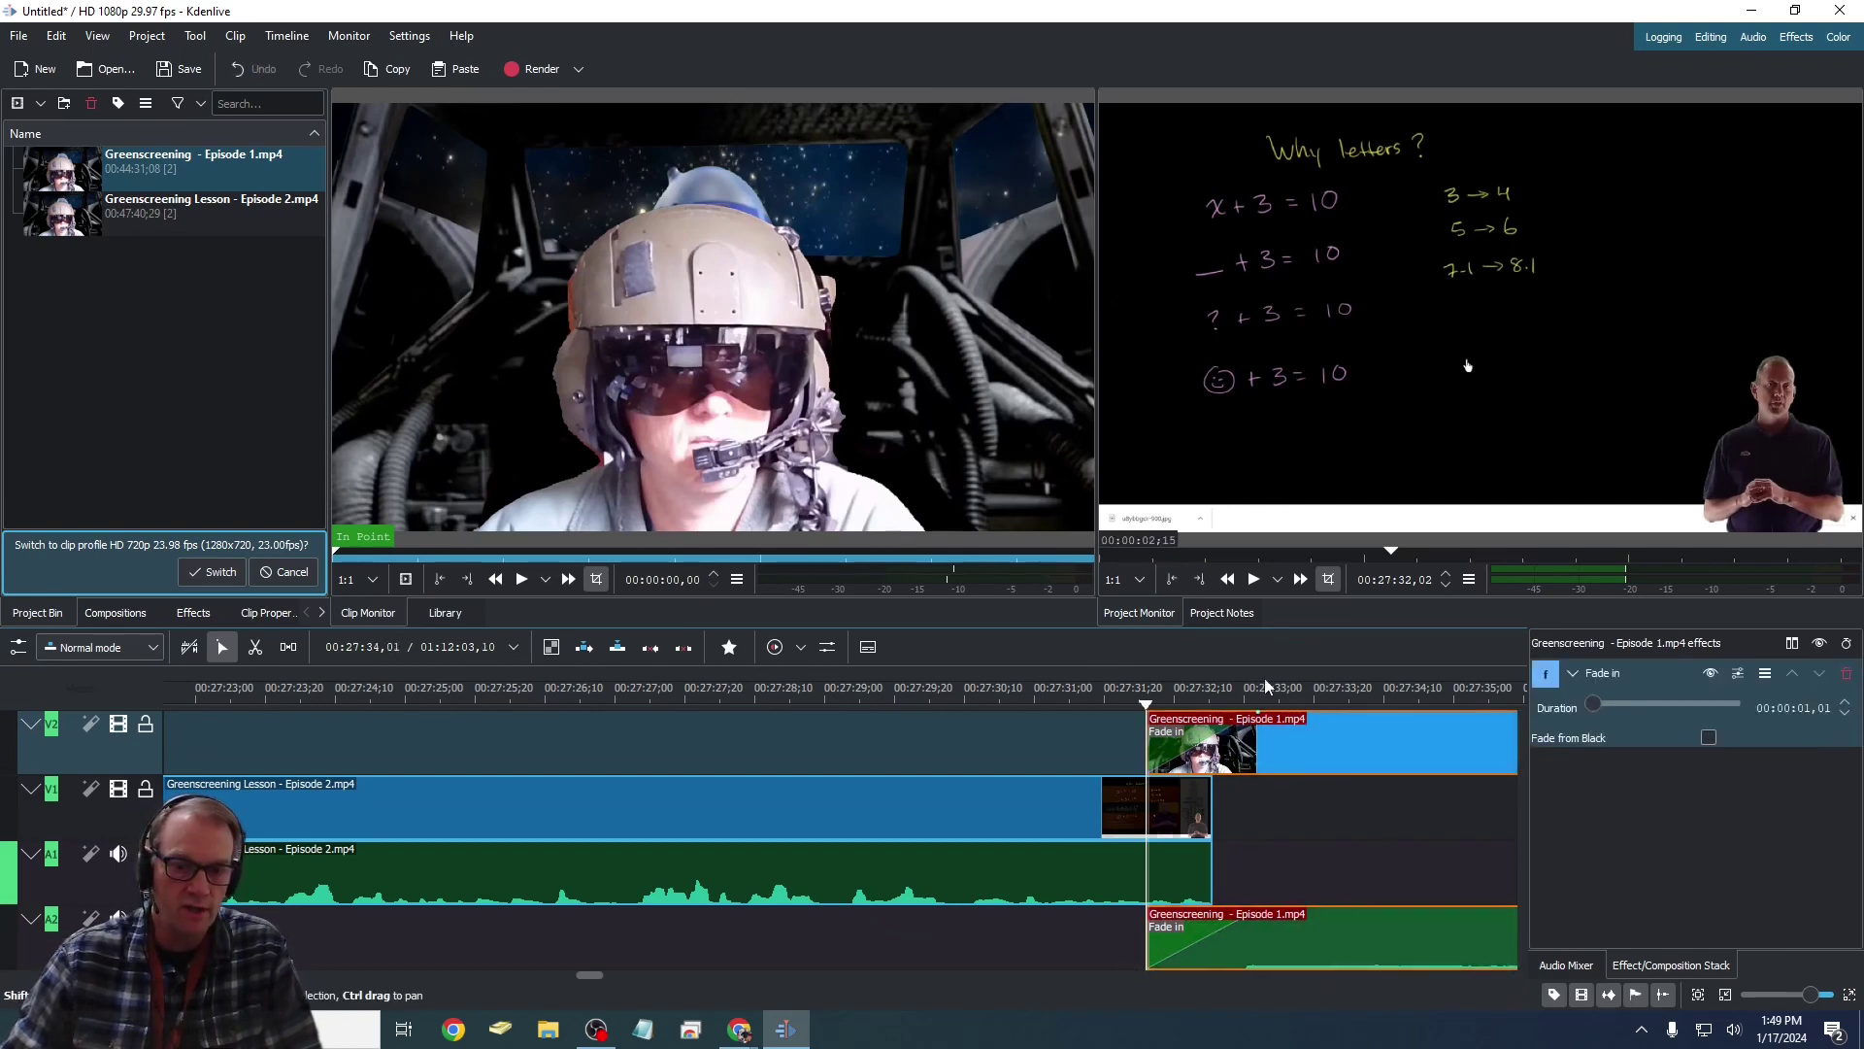
# - Play the transition from Episode 2 into Episode 1, starting from about 00:27:31
pyautogui.scroll(5, 1453, 262)
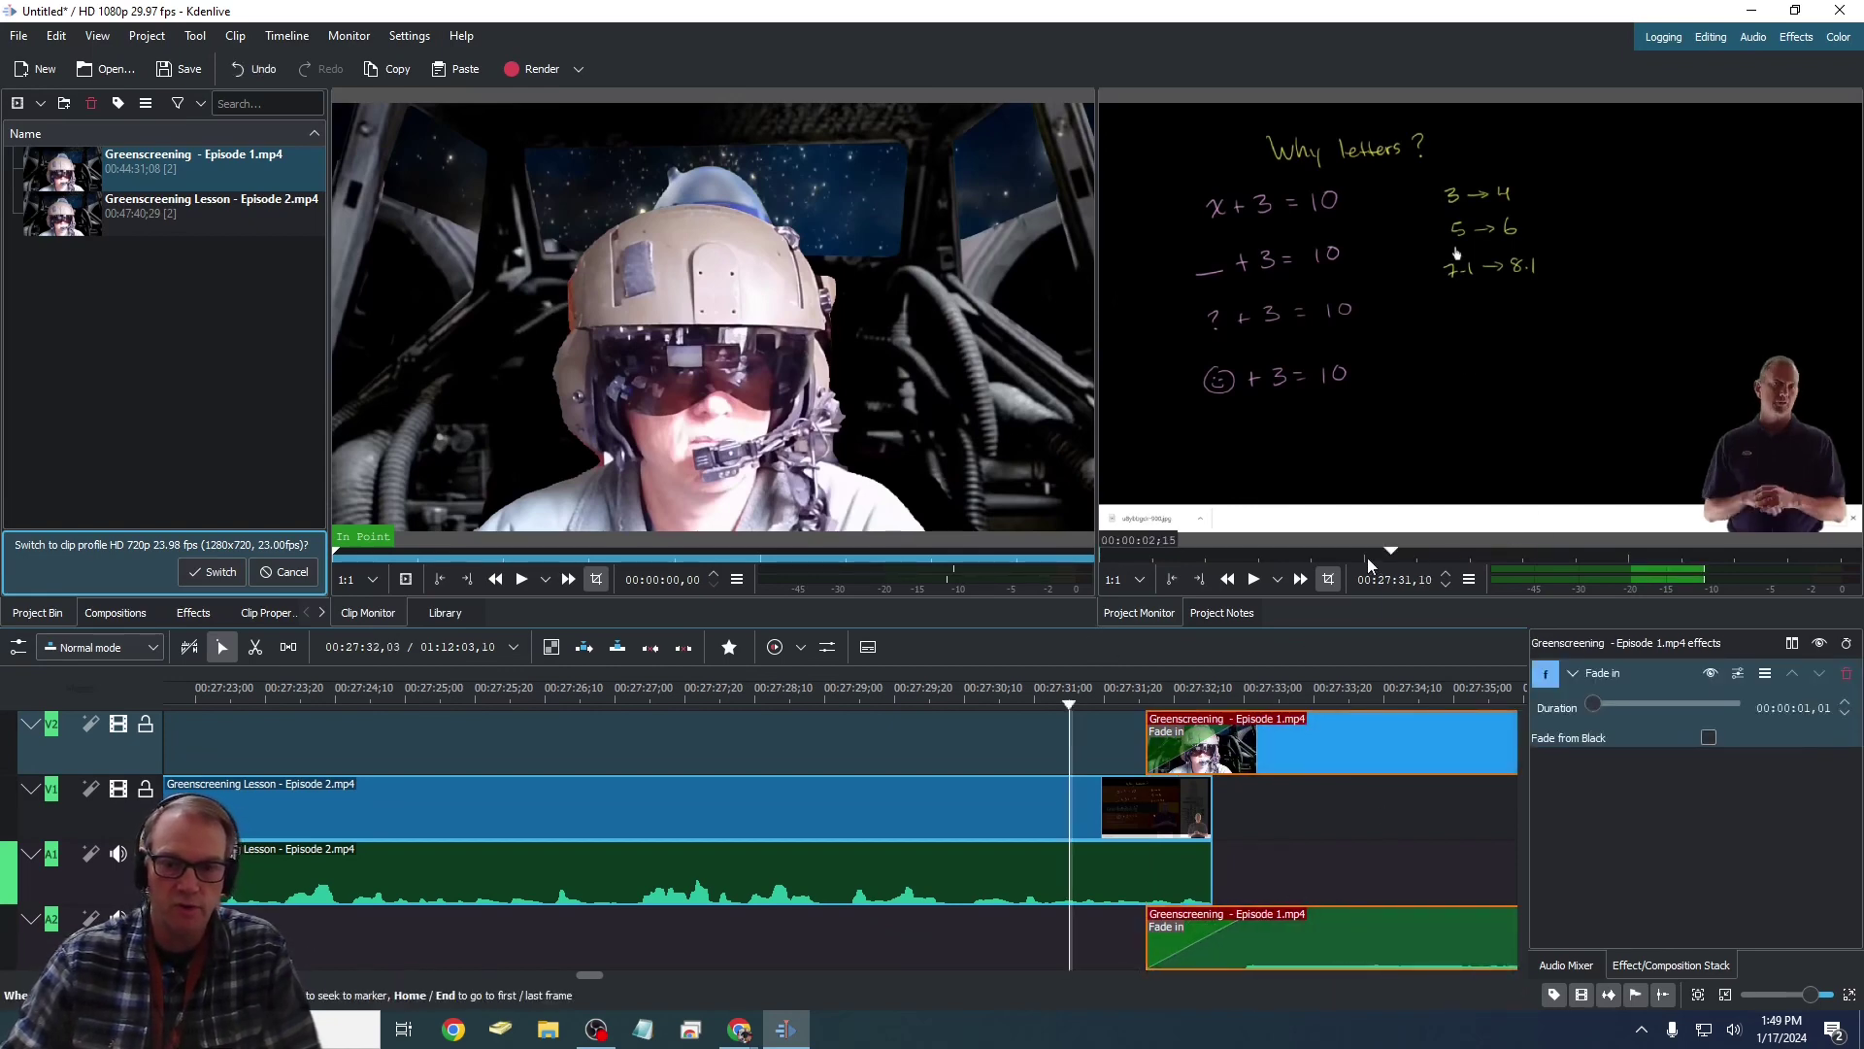
pyautogui.click(1255, 580)
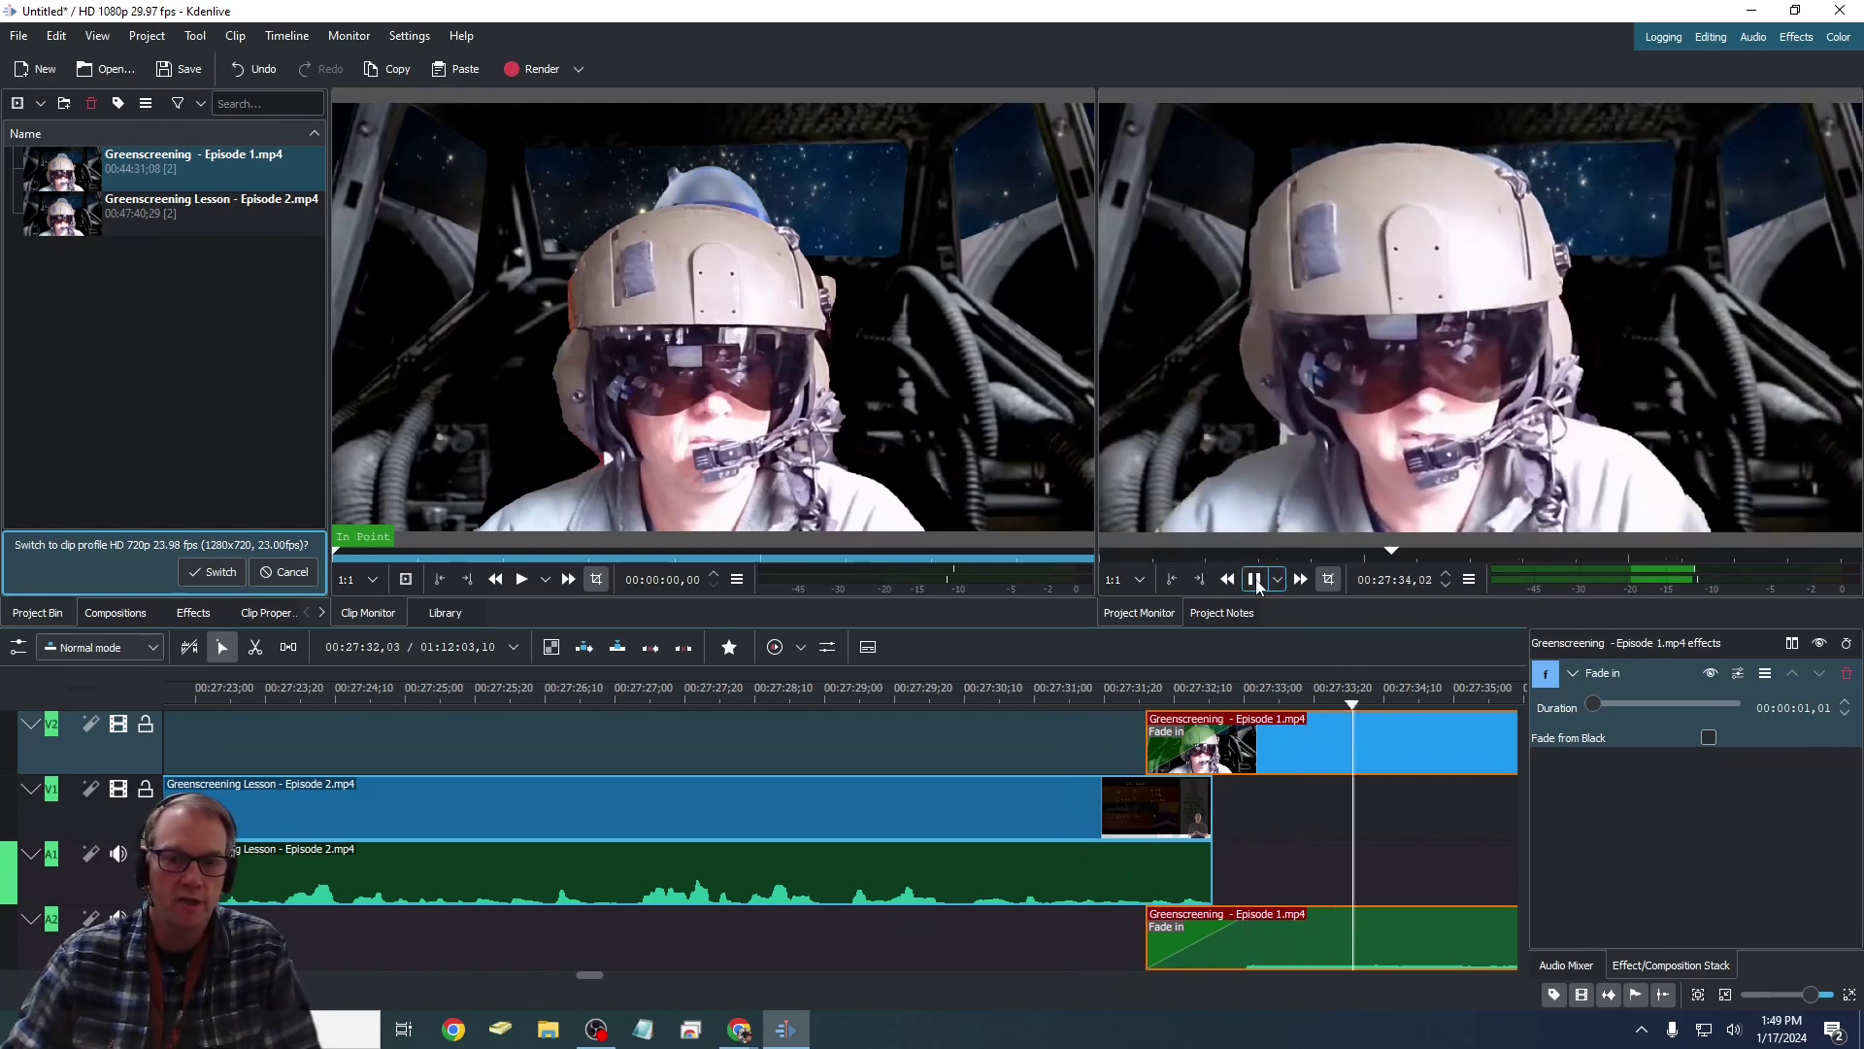
pyautogui.click(1254, 579)
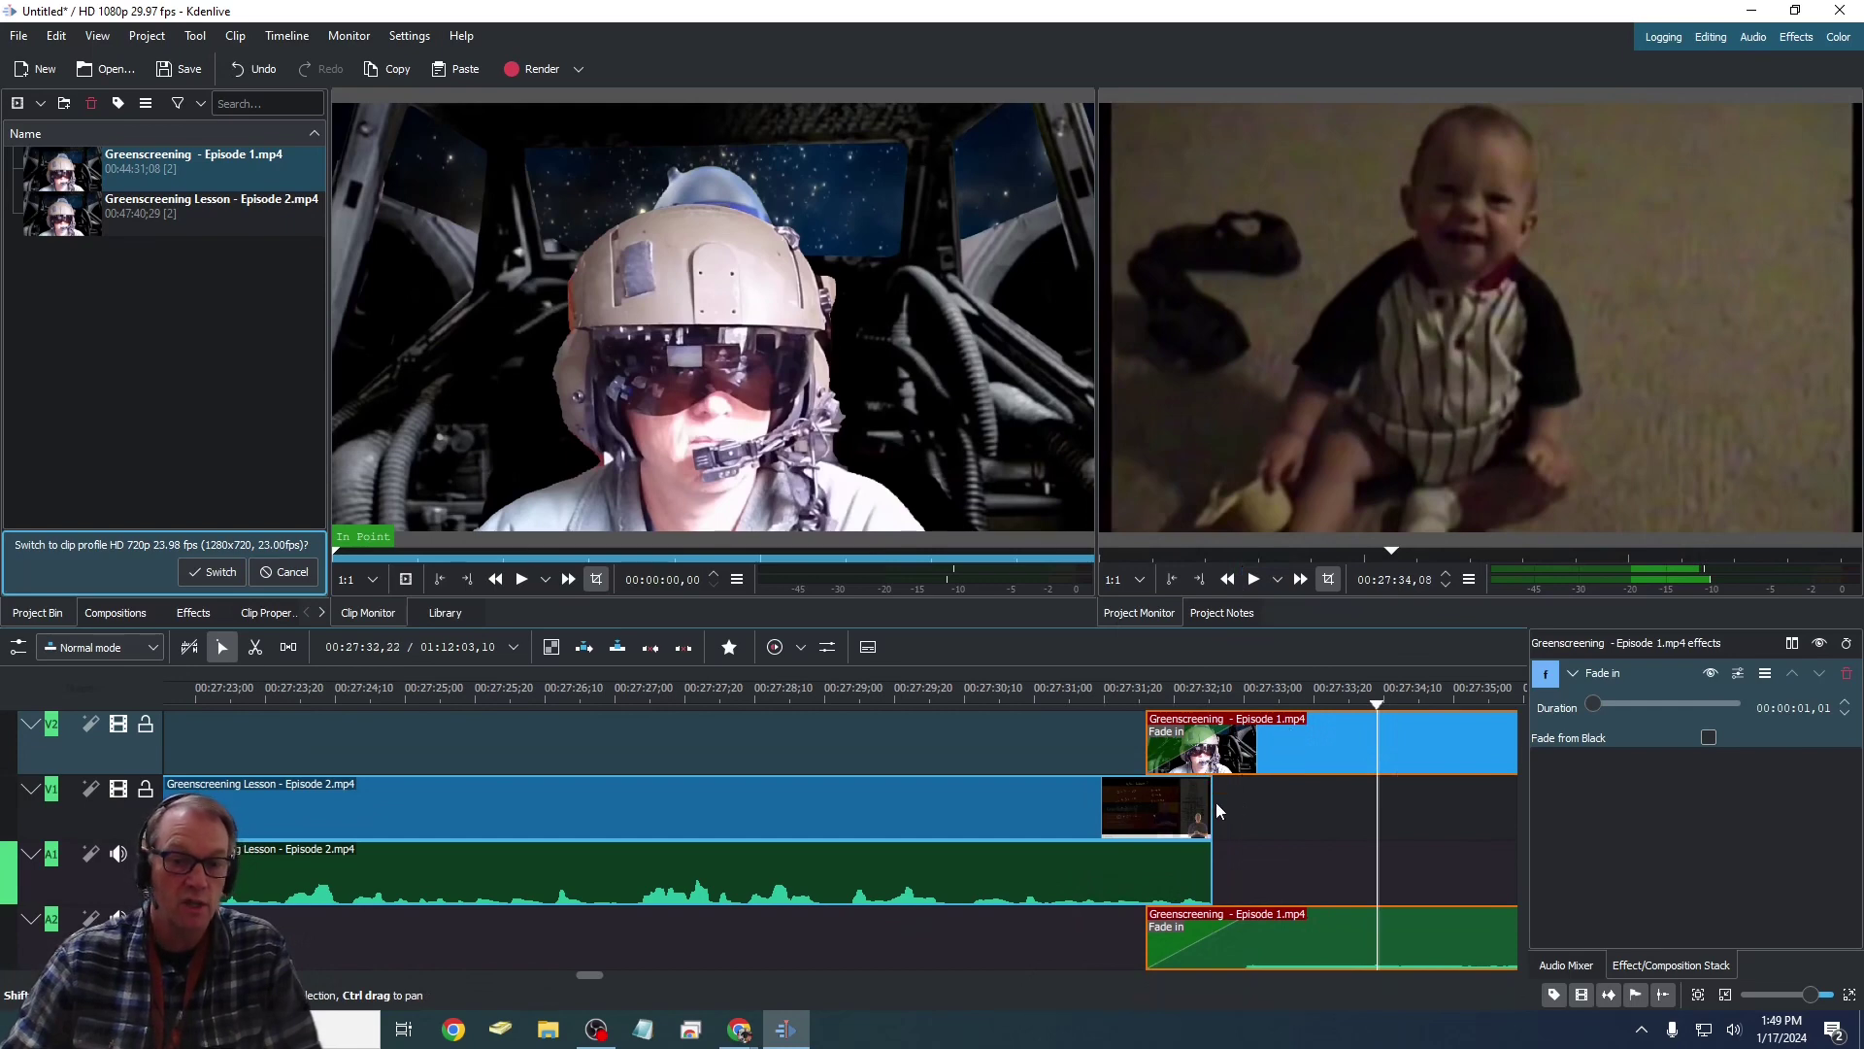
# - Try the reverse stacking, with Episode 2 on V2 and the overlapping Episode 1 clip on V1, and play the transition
pyautogui.moveTo(1207, 784)
pyautogui.mouseDown()
pyautogui.moveTo(1147, 781)
pyautogui.moveTo(1214, 784)
pyautogui.mouseUp()
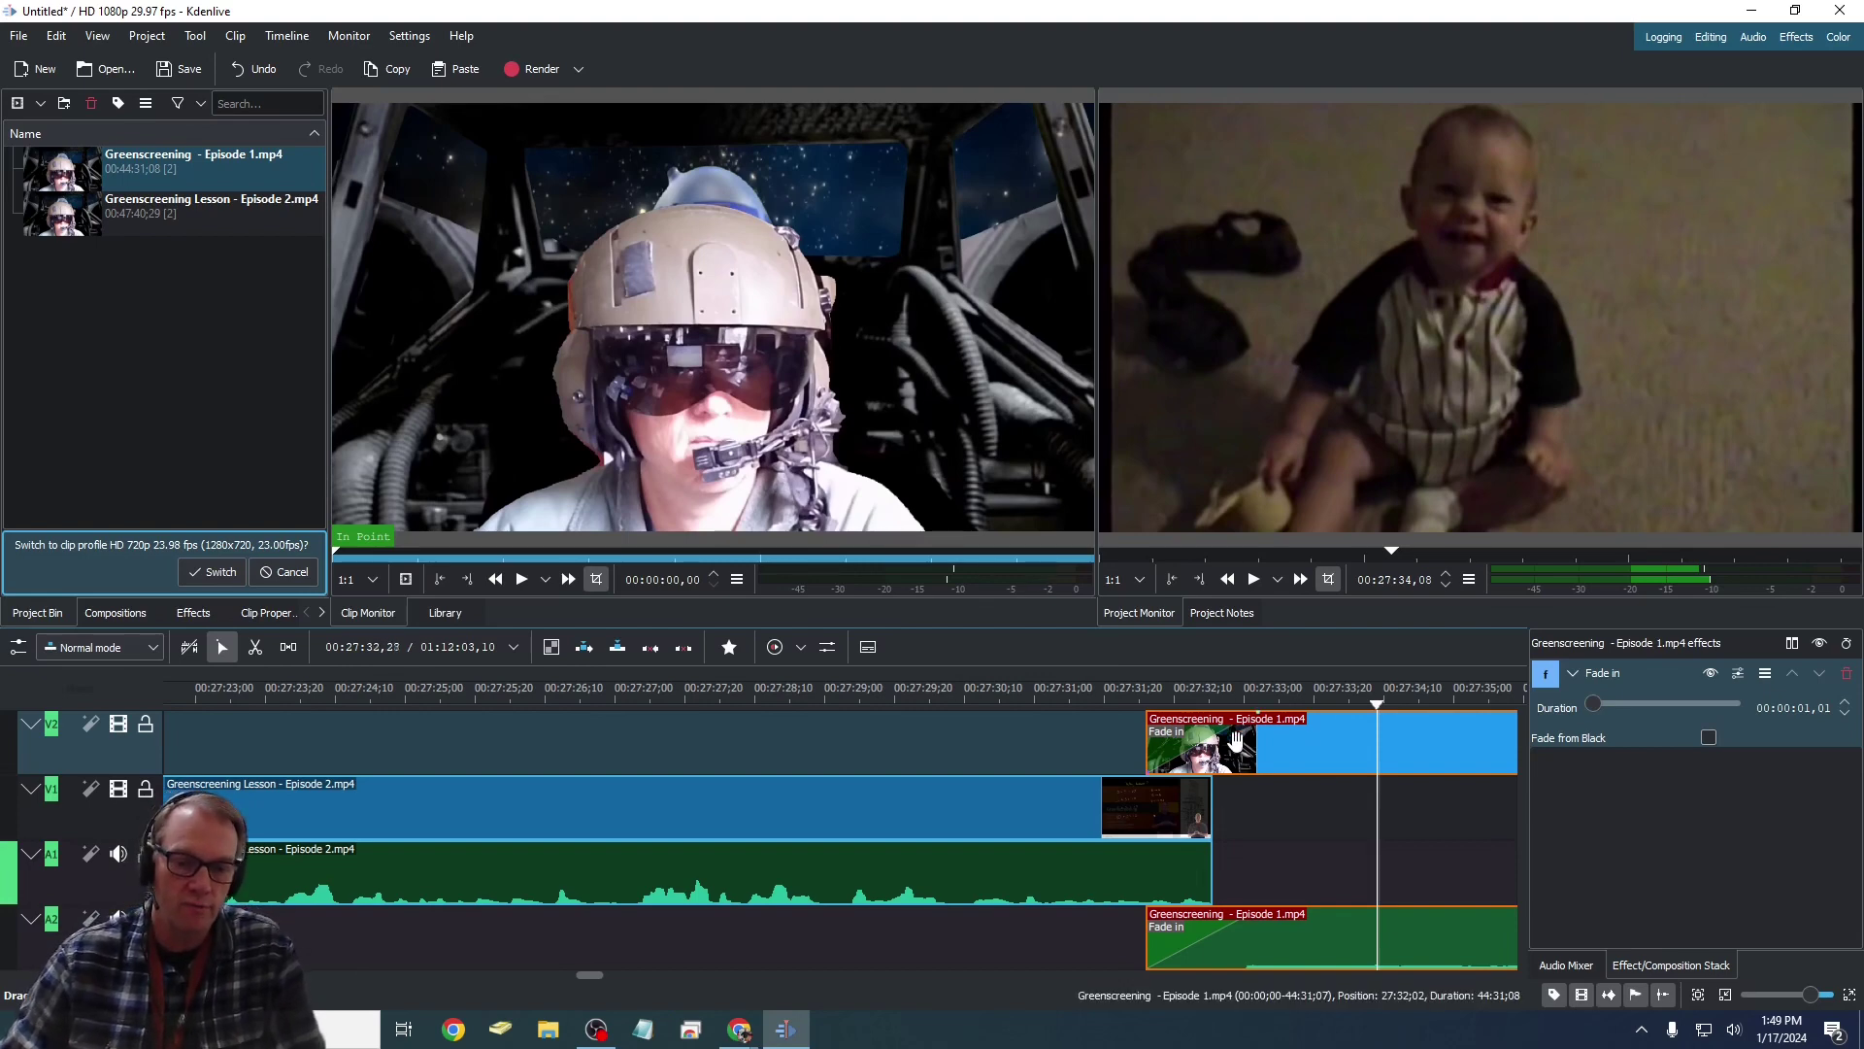
pyautogui.moveTo(1225, 749); pyautogui.dragTo(1292, 749)
pyautogui.moveTo(1166, 812); pyautogui.dragTo(1166, 747)
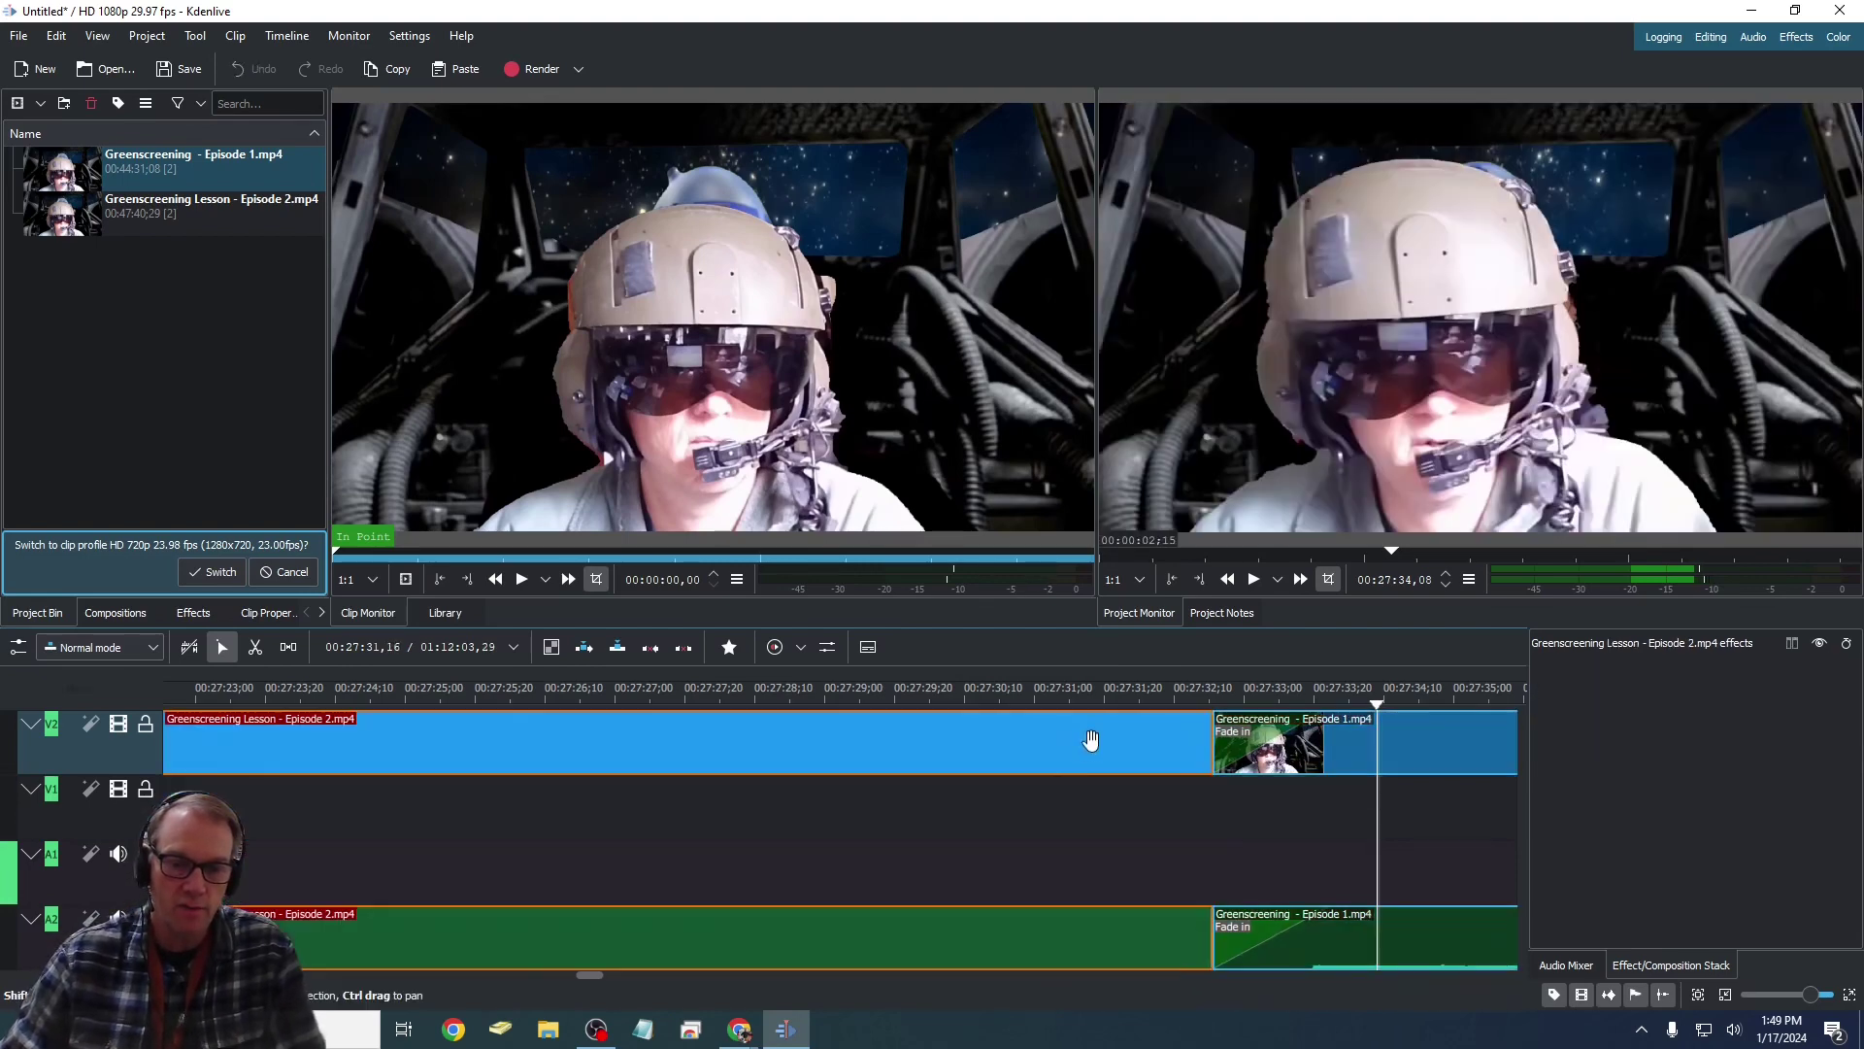
pyautogui.moveTo(1351, 912); pyautogui.dragTo(1278, 847)
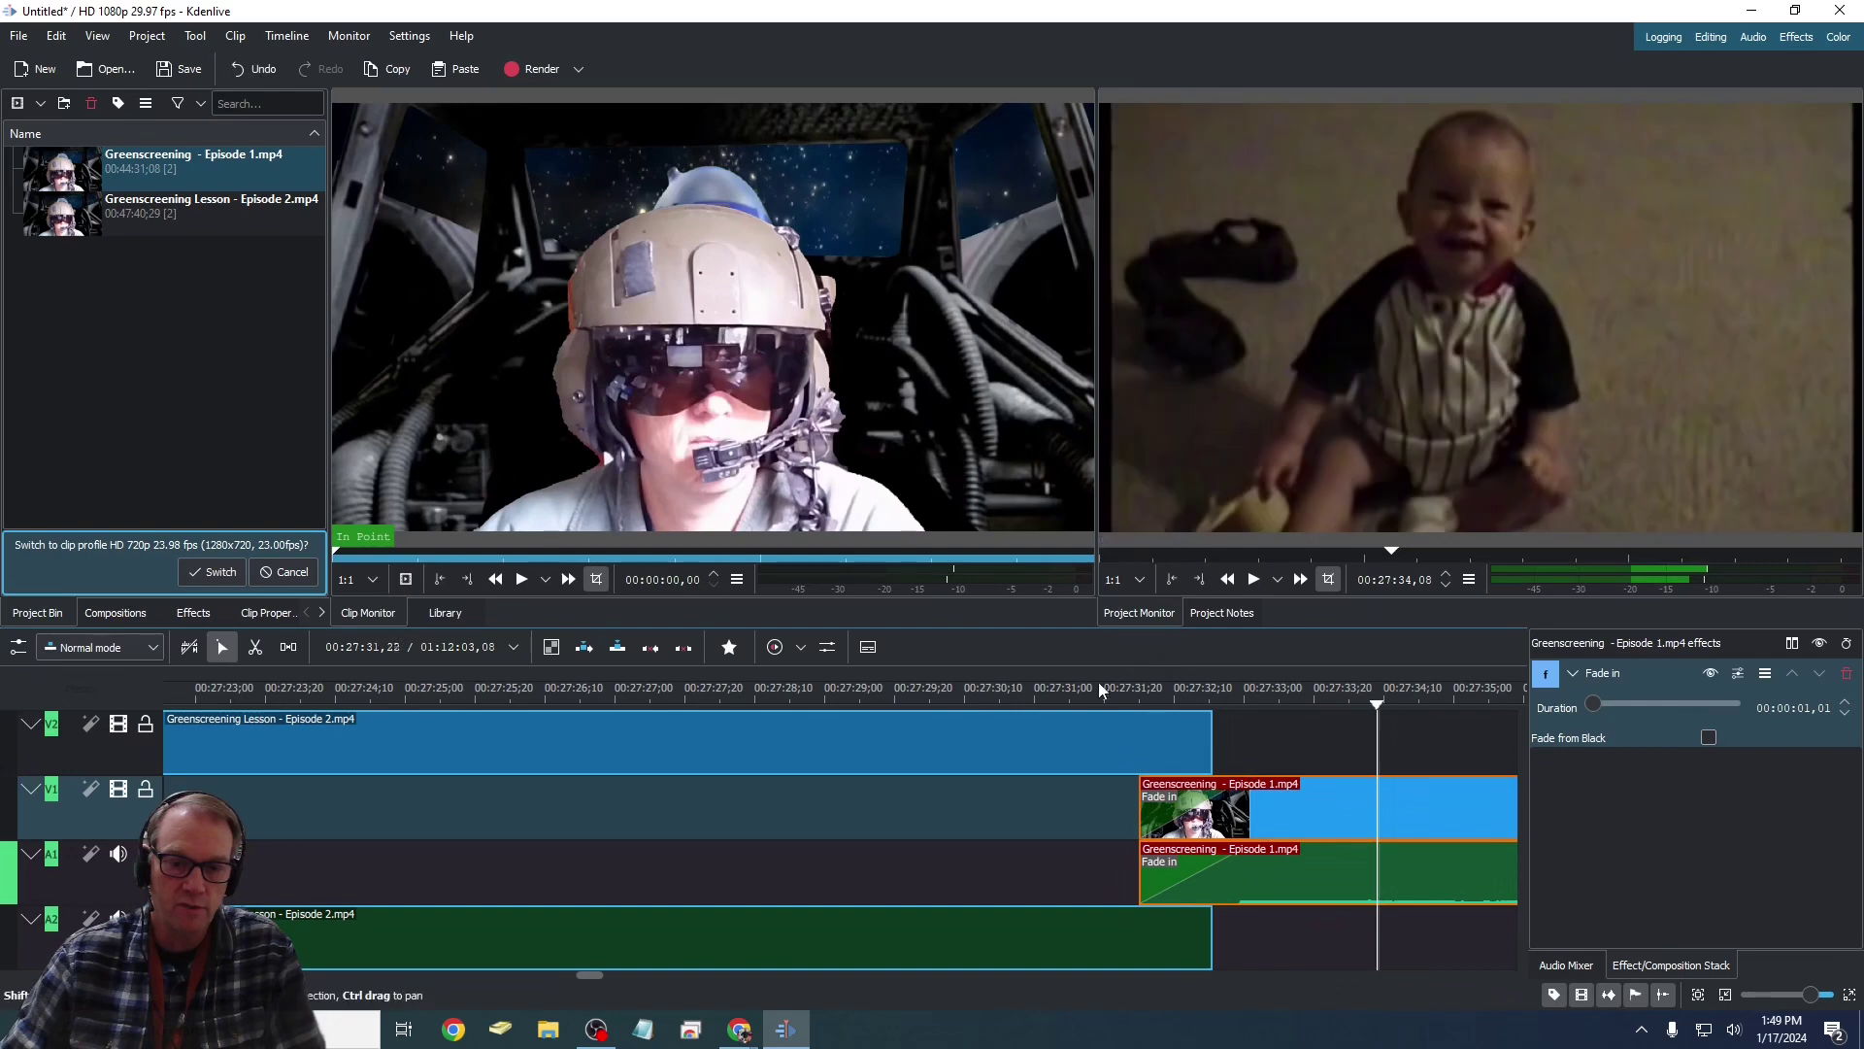
pyautogui.click(1093, 685)
pyautogui.click(1251, 580)
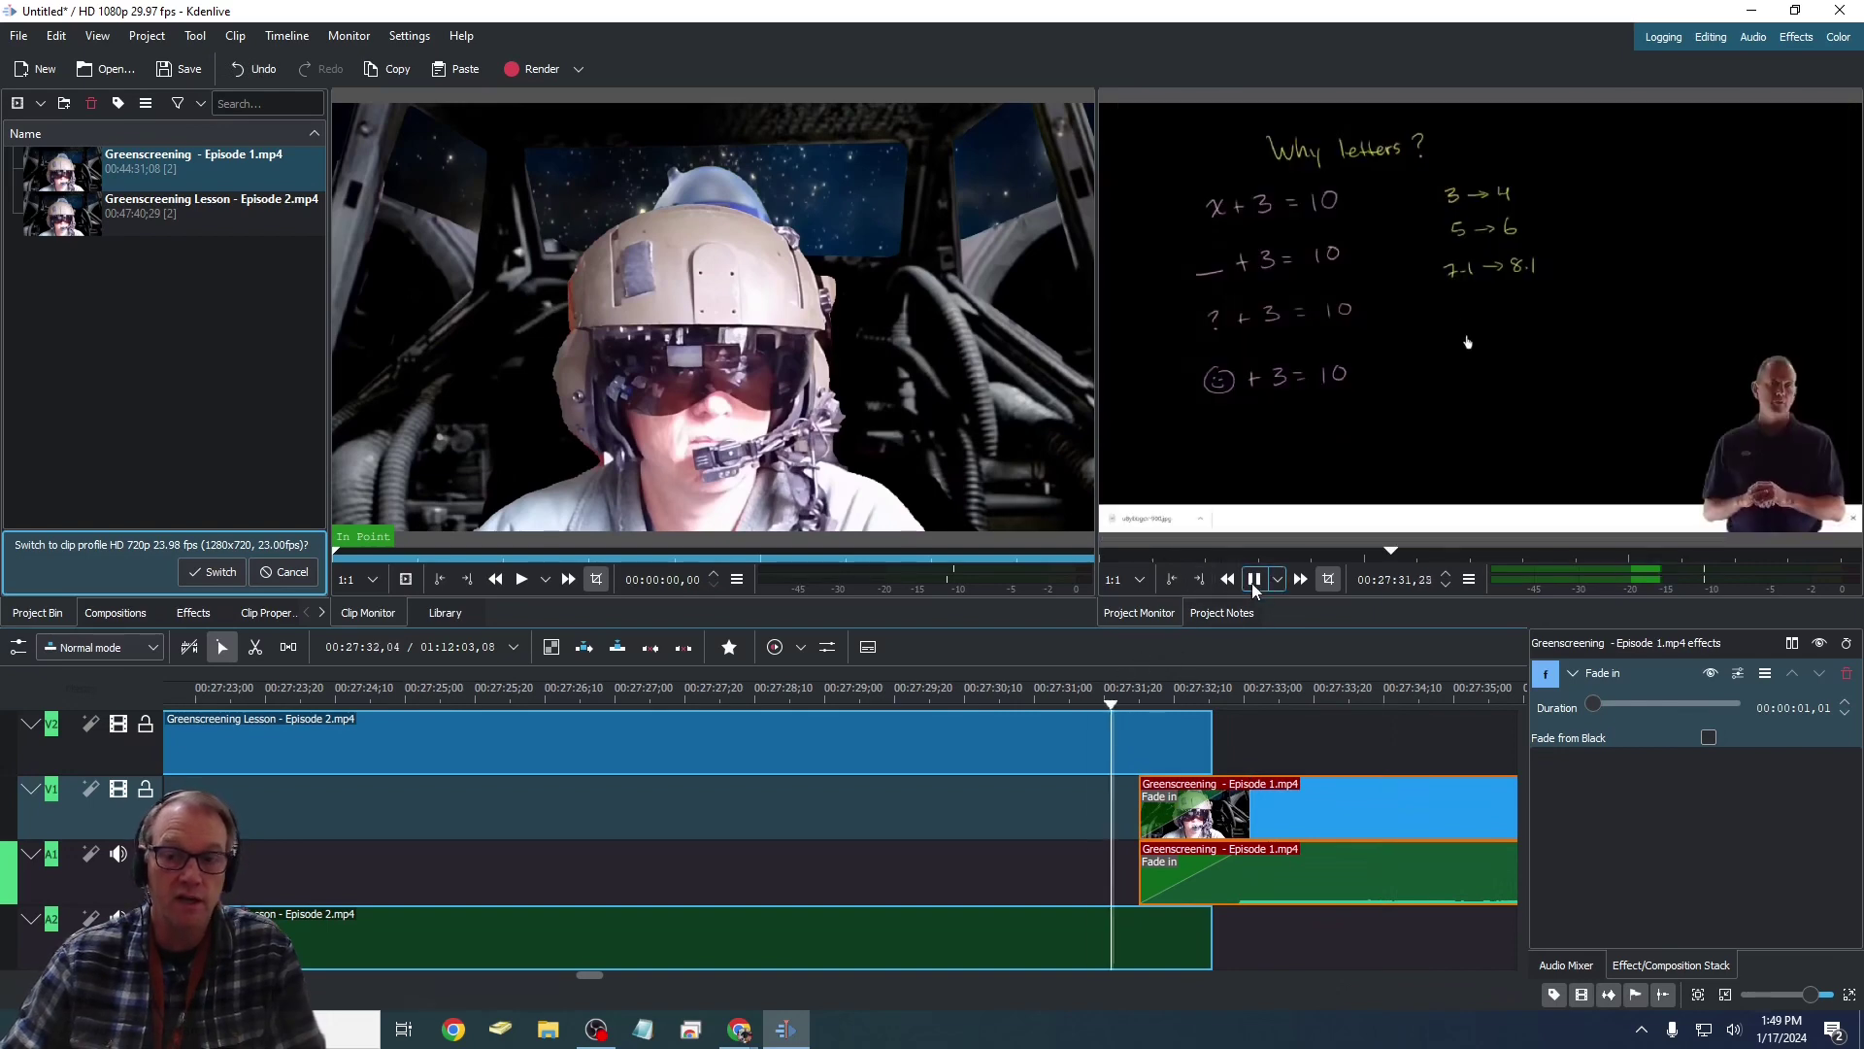
pyautogui.click(1251, 579)
# - Move Episode 2 back to track V1, and Episode 1 back to V2 overlapping its end
pyautogui.moveTo(1253, 788); pyautogui.dragTo(1372, 788)
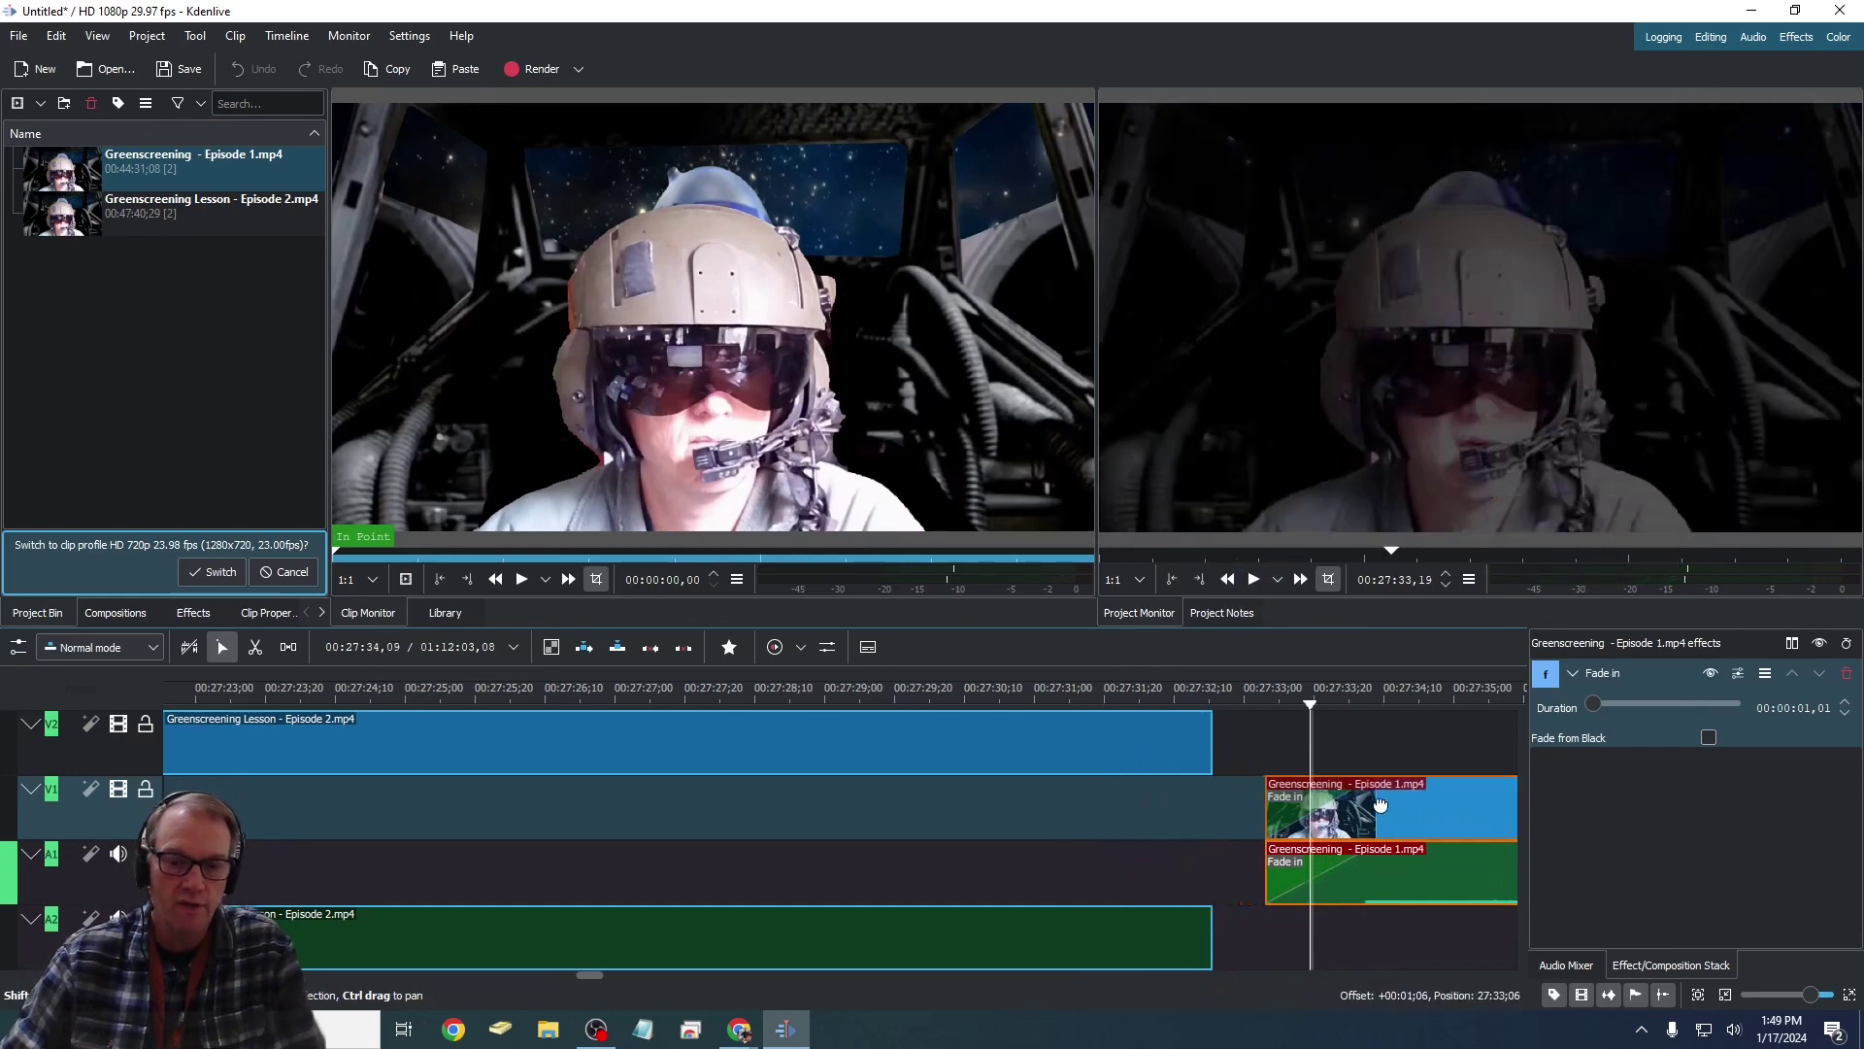
pyautogui.moveTo(1144, 754); pyautogui.dragTo(1124, 788)
pyautogui.moveTo(1363, 792); pyautogui.dragTo(1240, 717)
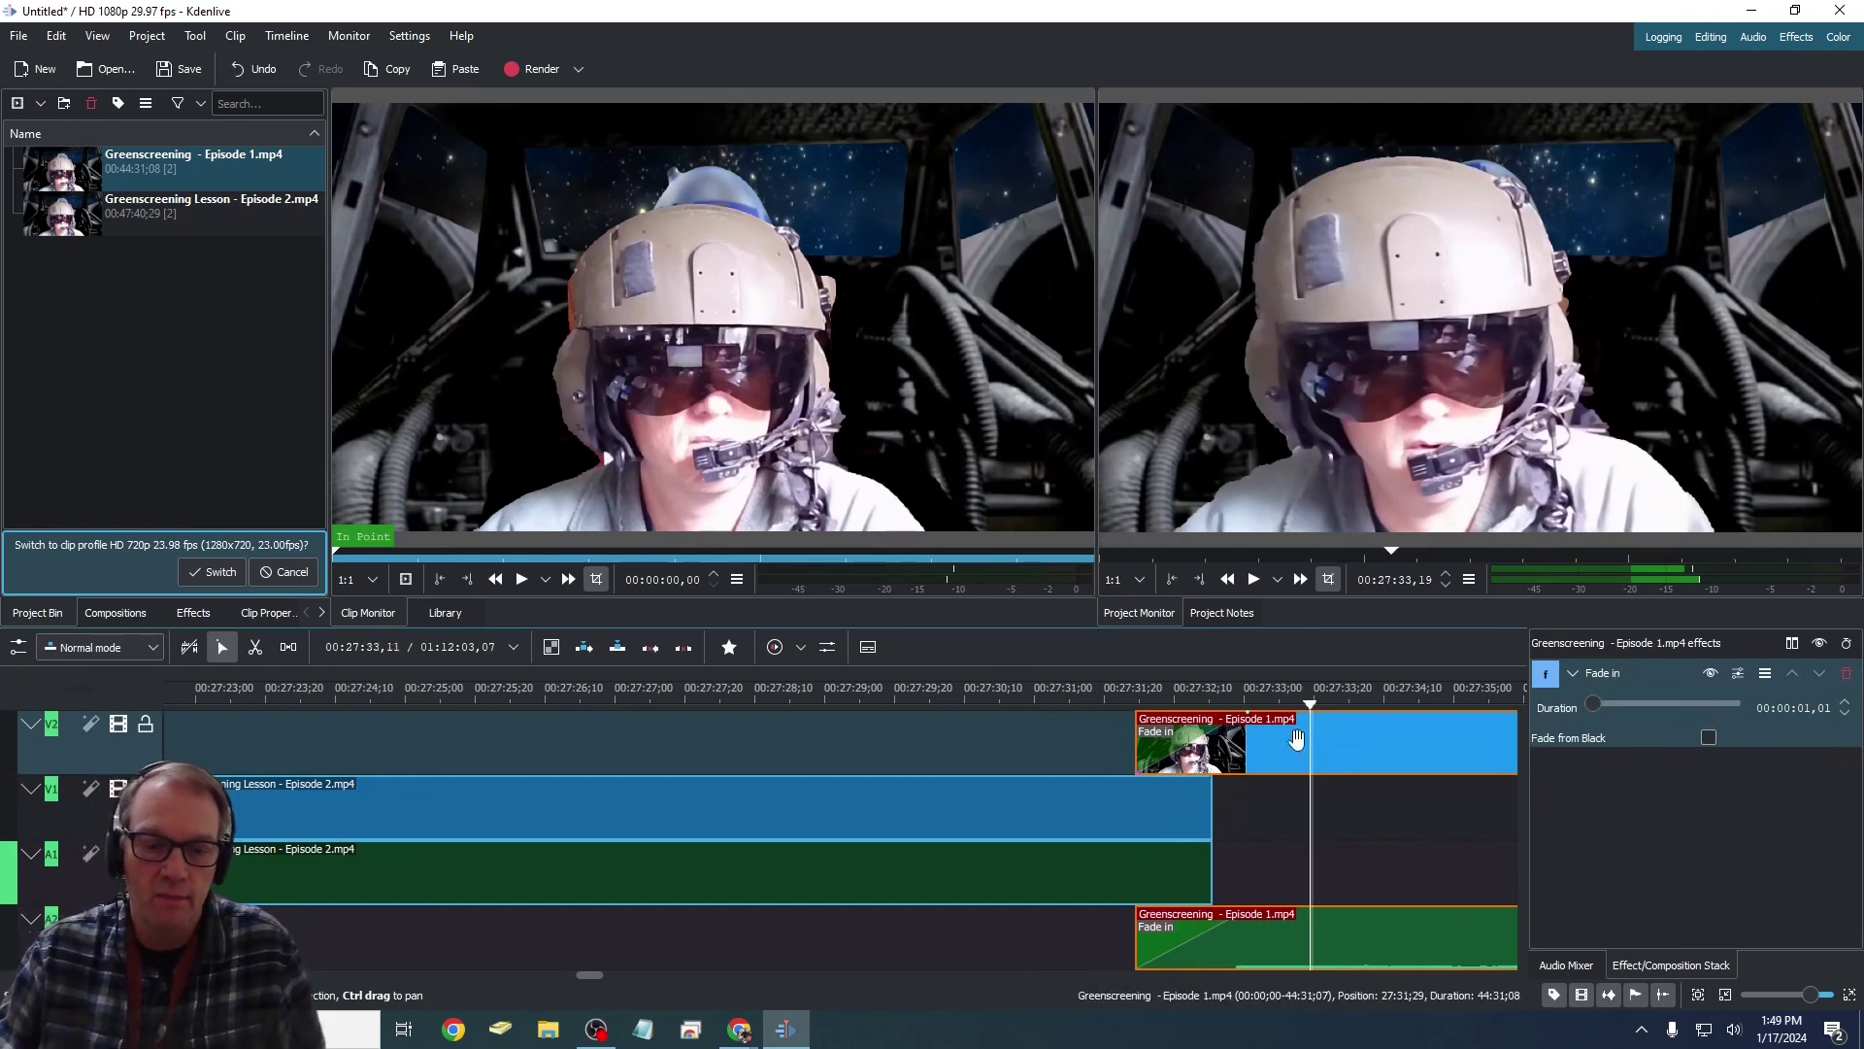
# - Start the Episode 1 clip earlier, at 00:27:30,17, and lengthen its video and audio fade-ins to about 00:00:02,03
pyautogui.moveTo(1246, 724)
pyautogui.moveTo(1247, 725); pyautogui.dragTo(1296, 749)
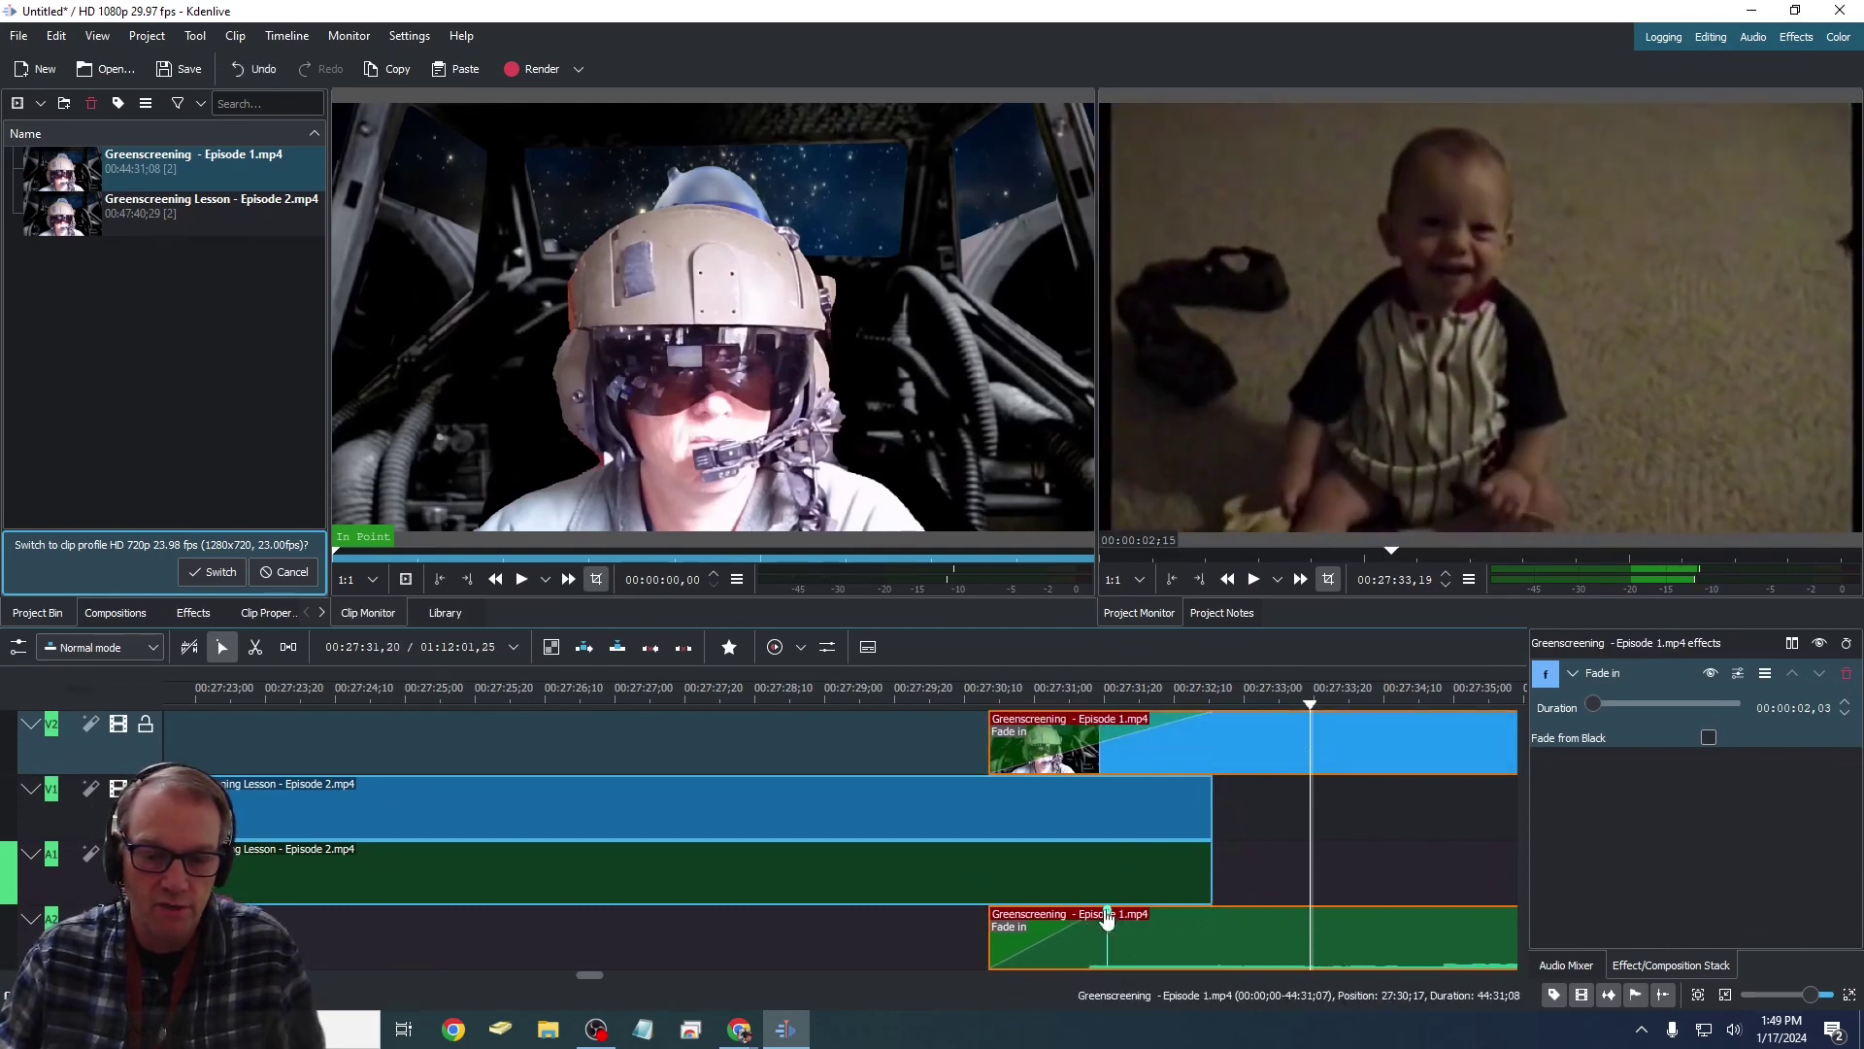
pyautogui.moveTo(1204, 903)
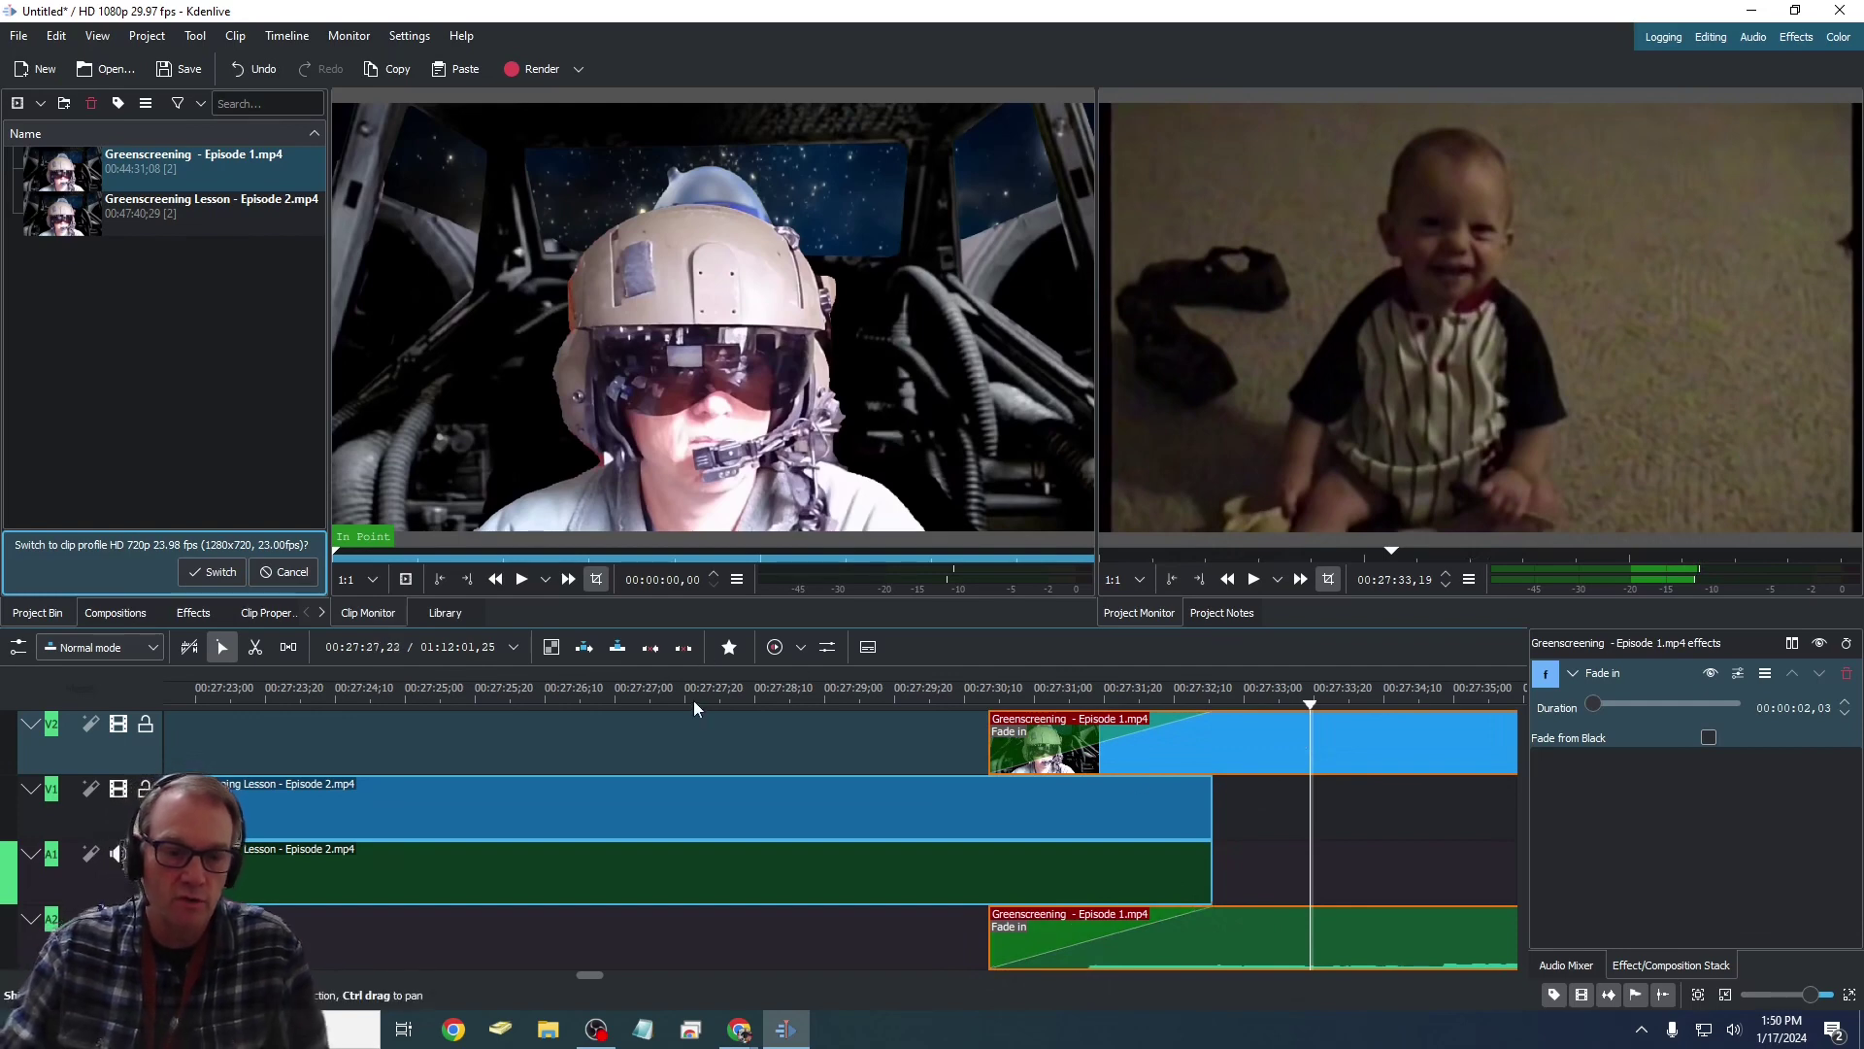
# - Play the lengthened transition into Episode 1 from a few seconds before the overlap
pyautogui.click(762, 691)
pyautogui.click(1252, 580)
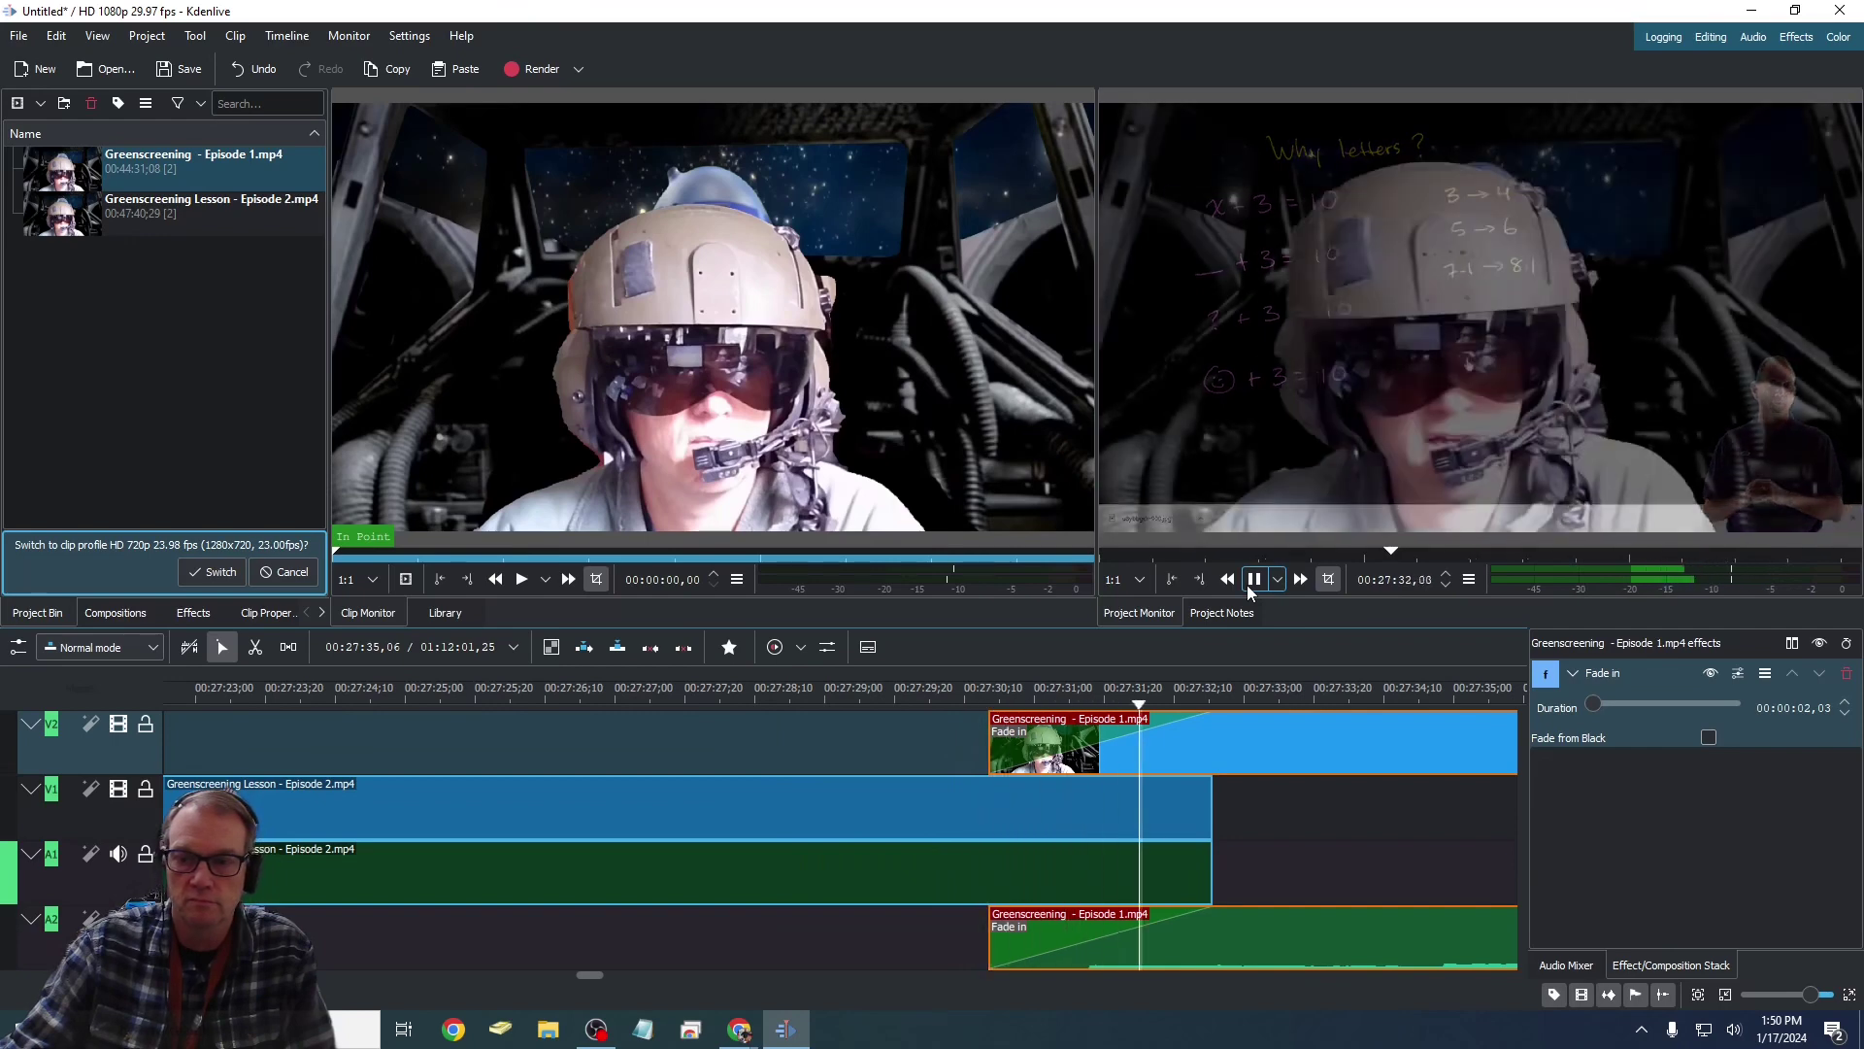
pyautogui.click(1252, 580)
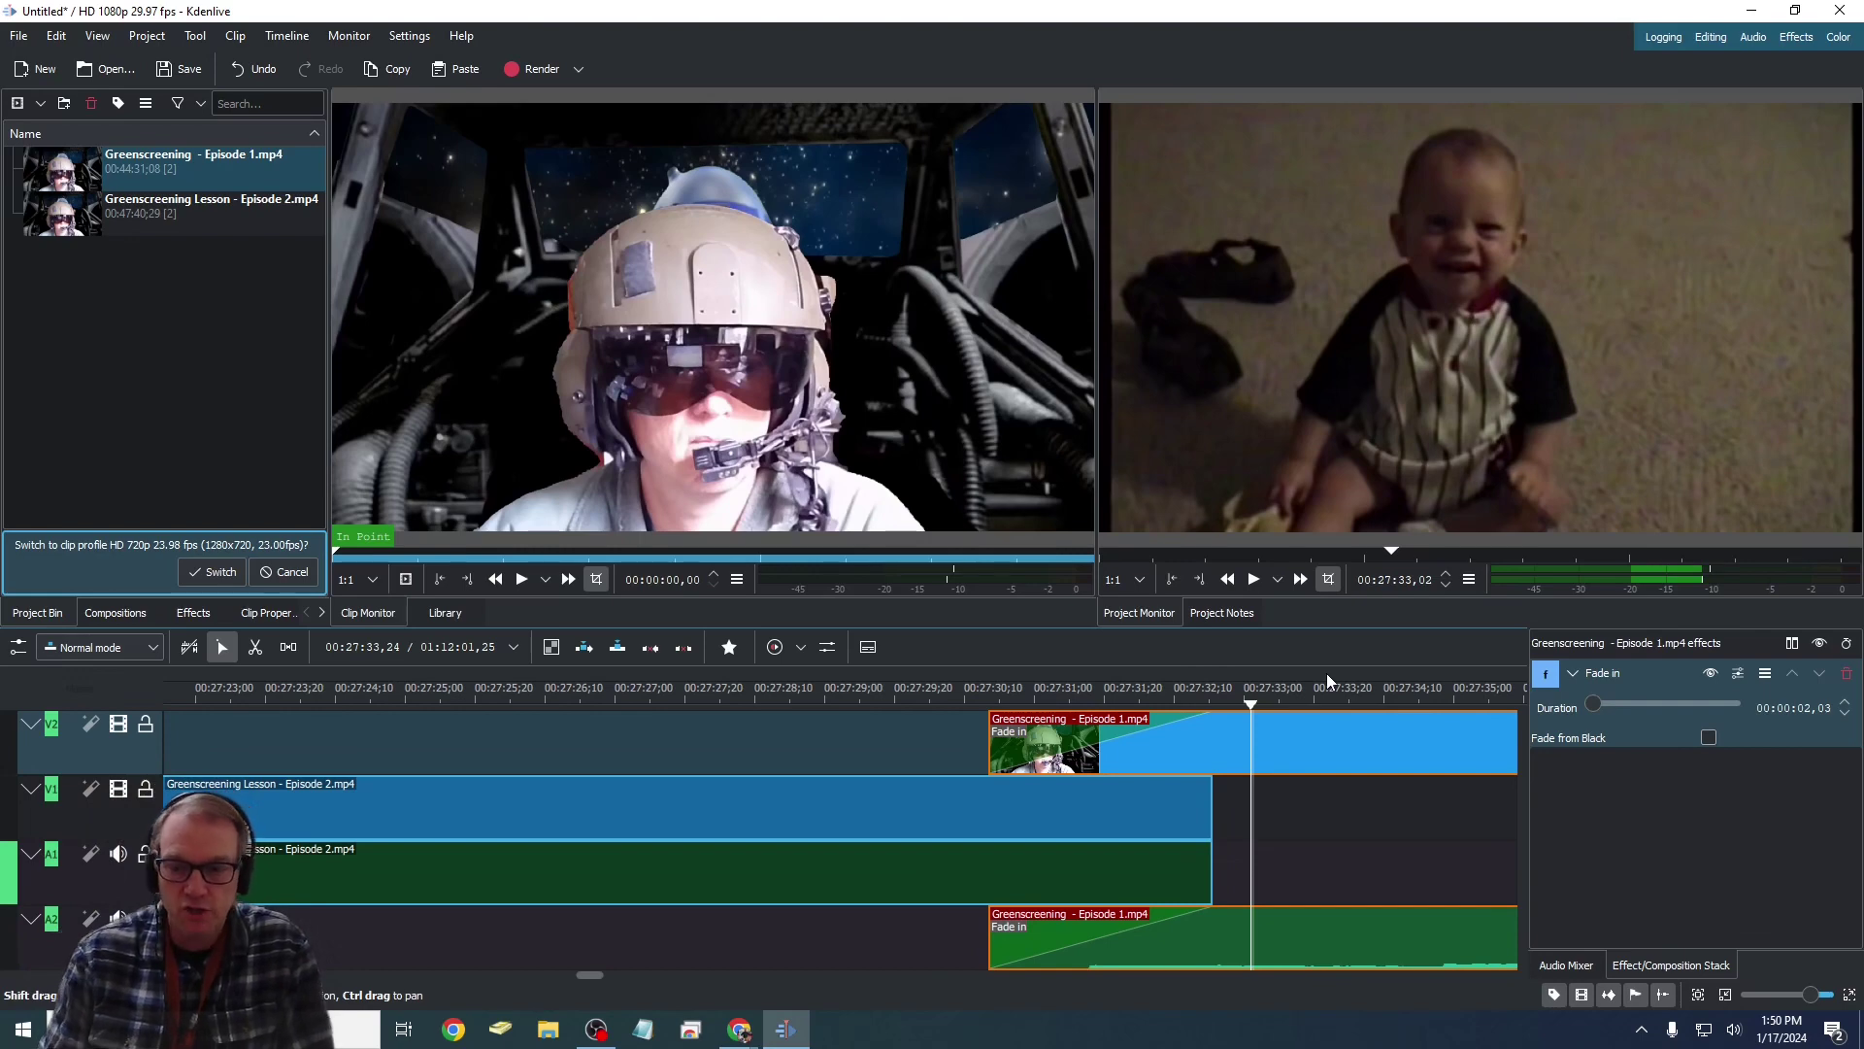
# - Open the audio mixer and examine the volume controls for track A2 and the master
pyautogui.click(1569, 965)
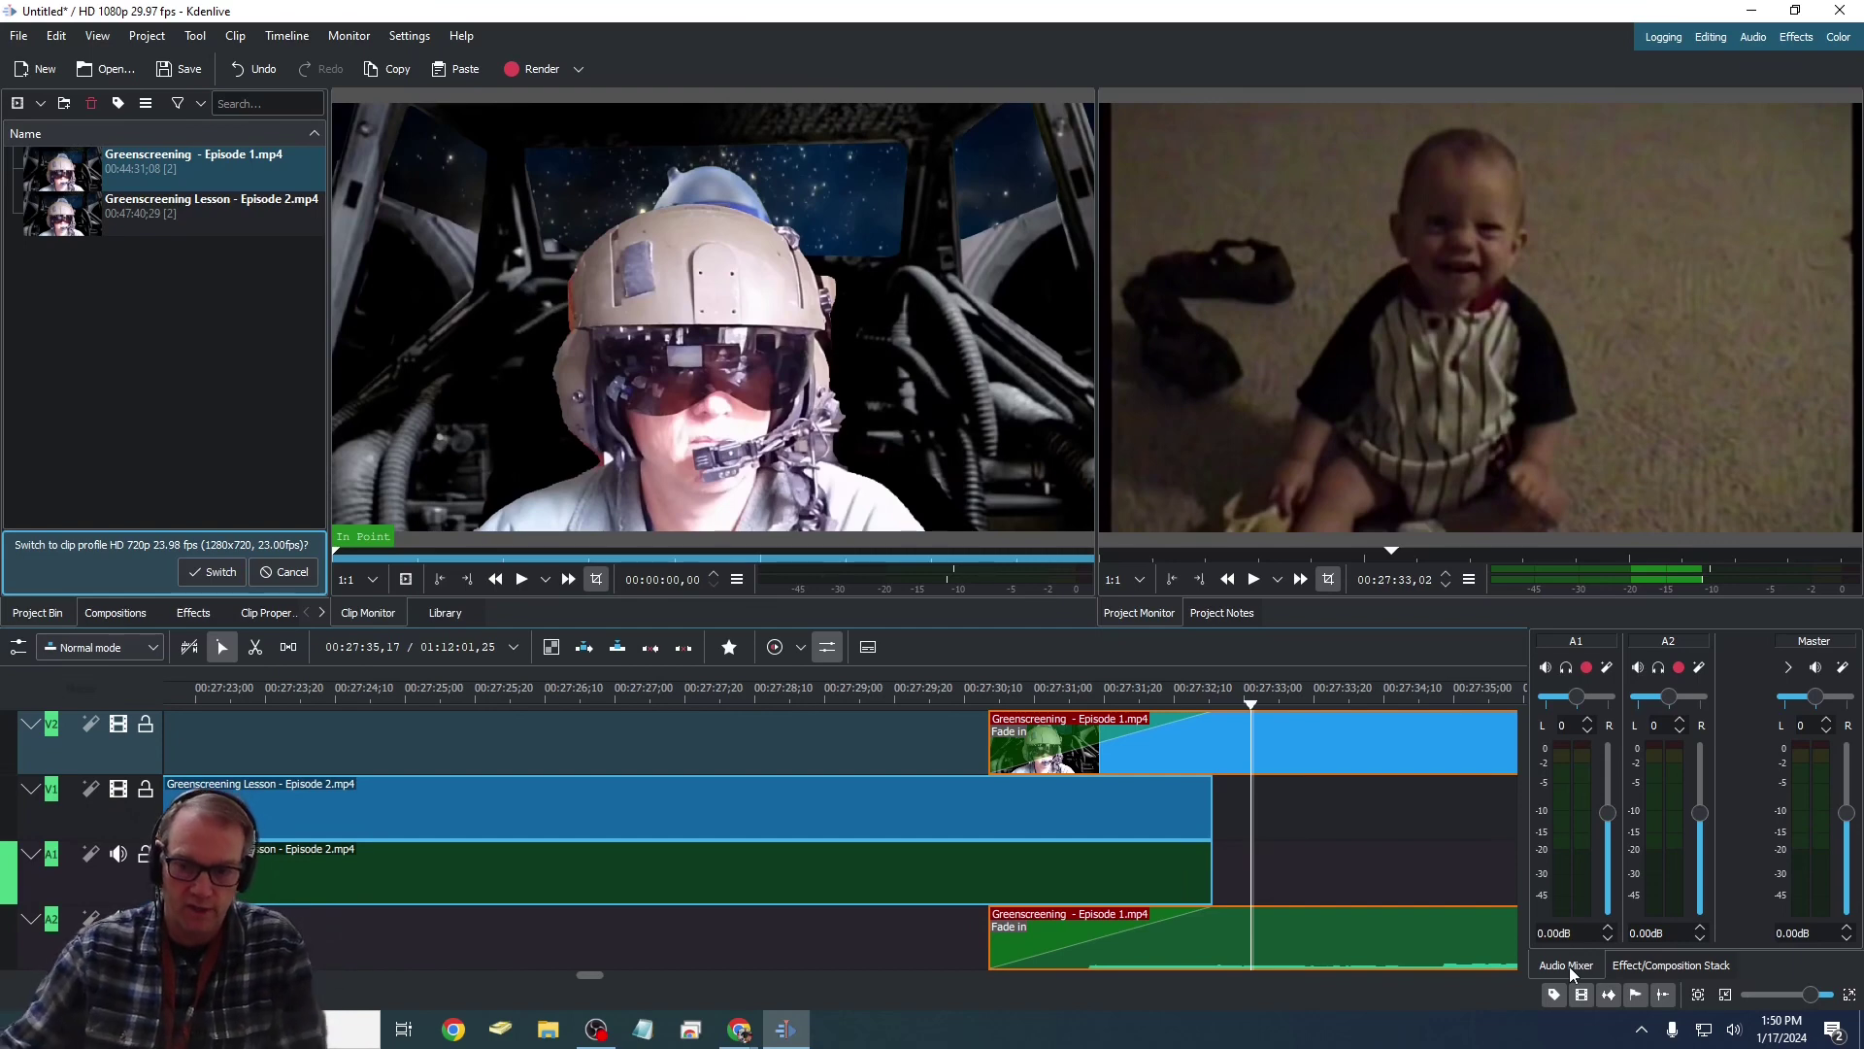
pyautogui.moveTo(1697, 811)
pyautogui.mouseDown()
pyautogui.moveTo(1687, 912)
pyautogui.moveTo(1698, 783)
pyautogui.moveTo(1697, 813)
pyautogui.mouseUp()
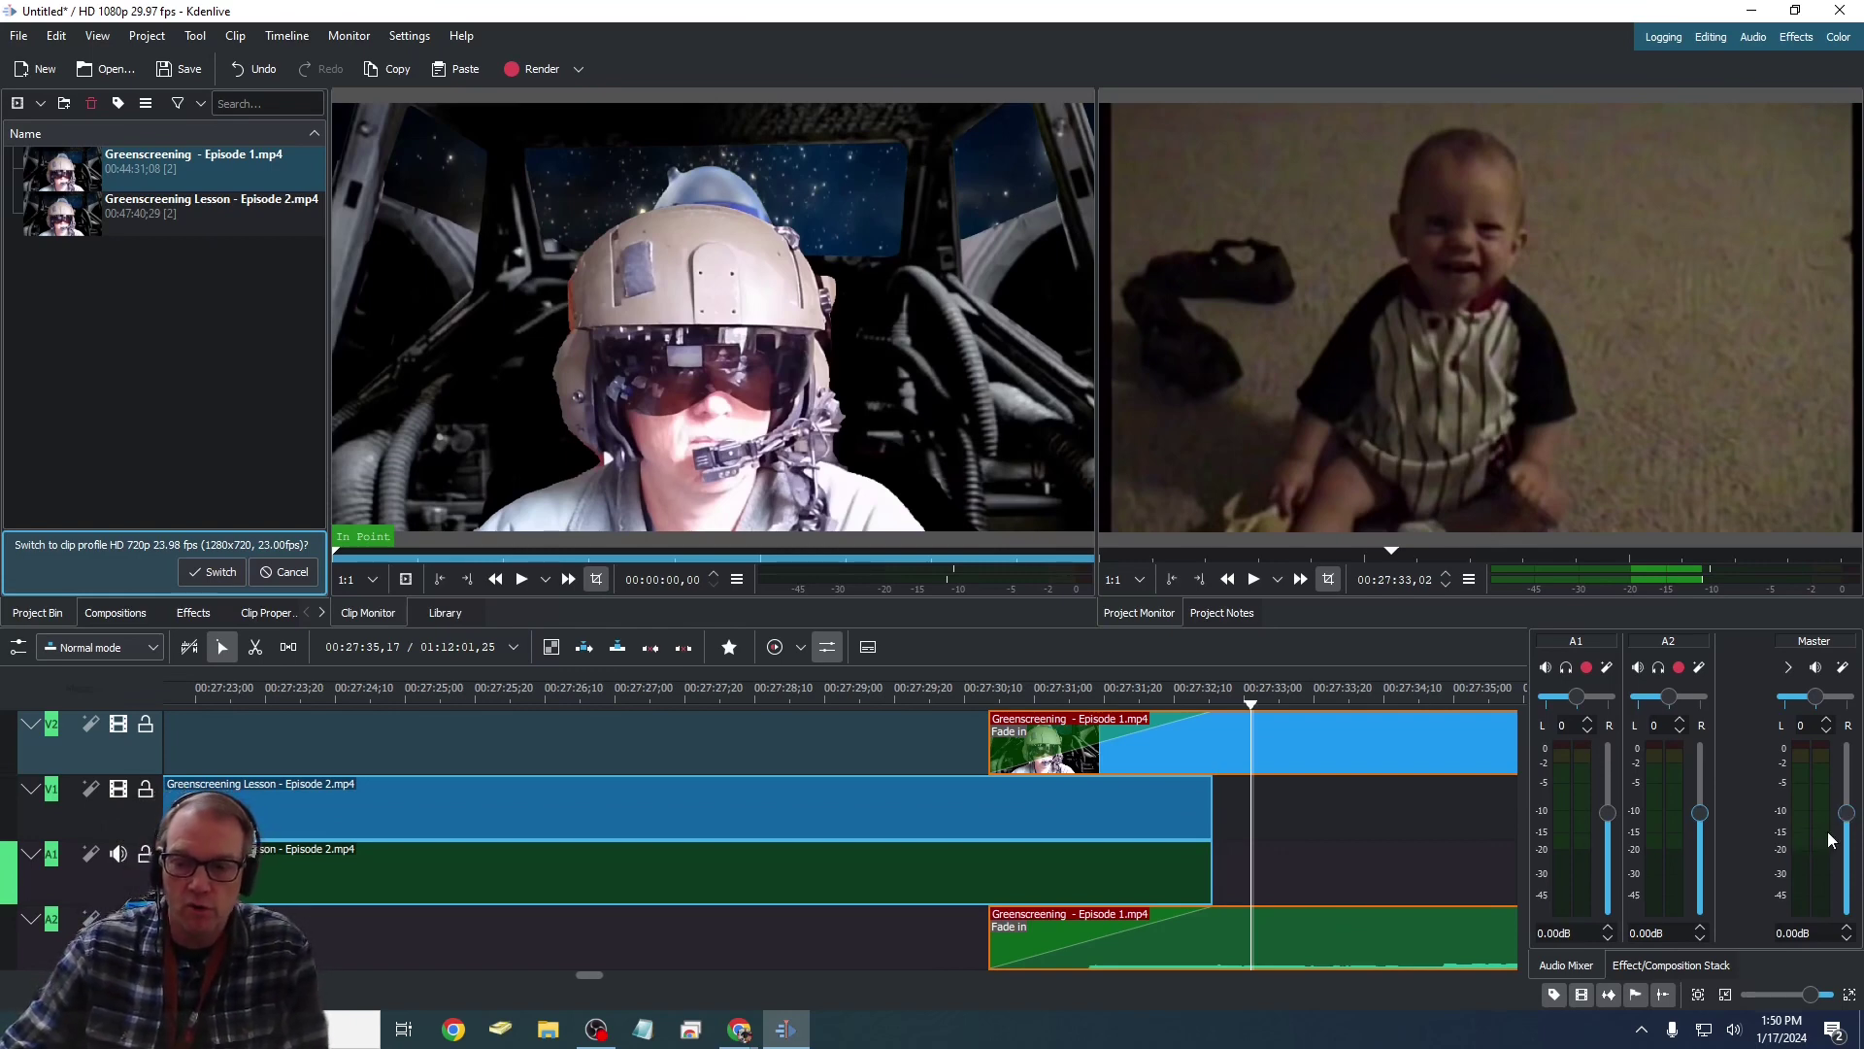
pyautogui.moveTo(1845, 814)
pyautogui.mouseDown()
pyautogui.moveTo(1850, 777)
pyautogui.moveTo(1848, 821)
pyautogui.mouseUp()
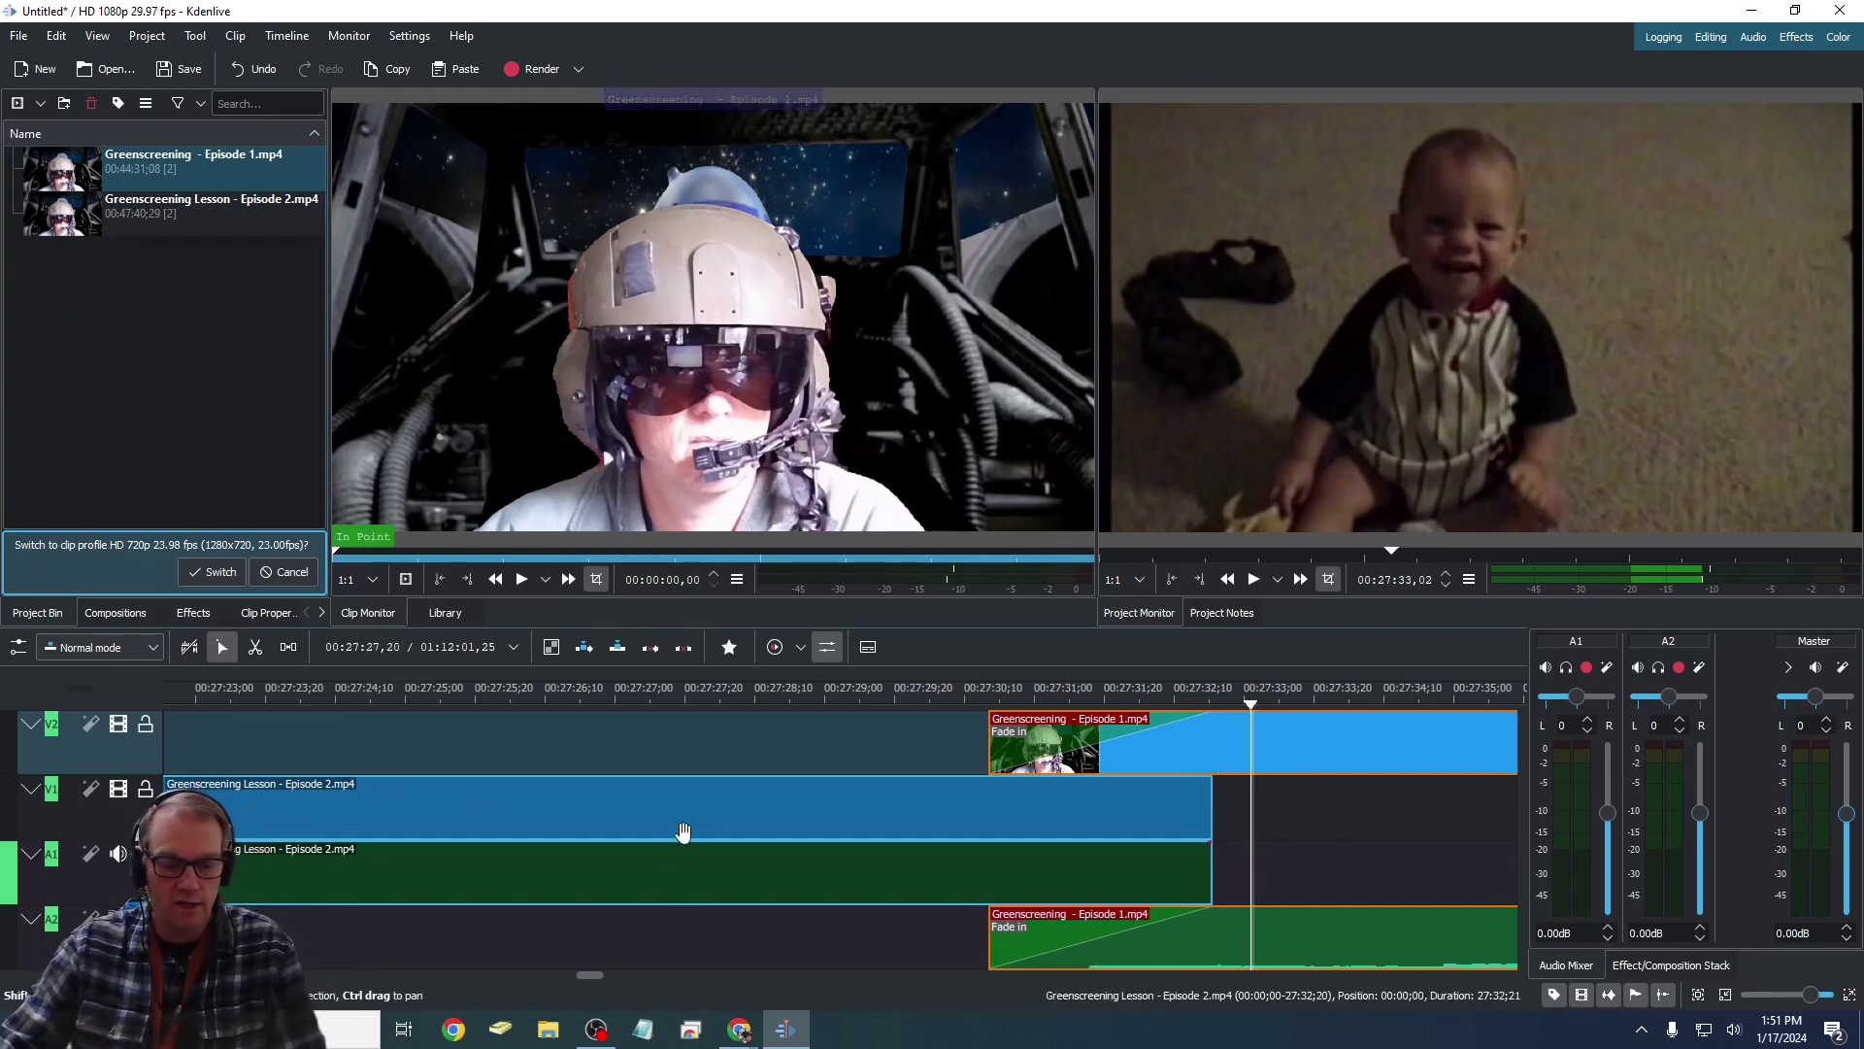
pyautogui.scroll(-1, 790, 763)
pyautogui.scroll(-5, 788, 760)
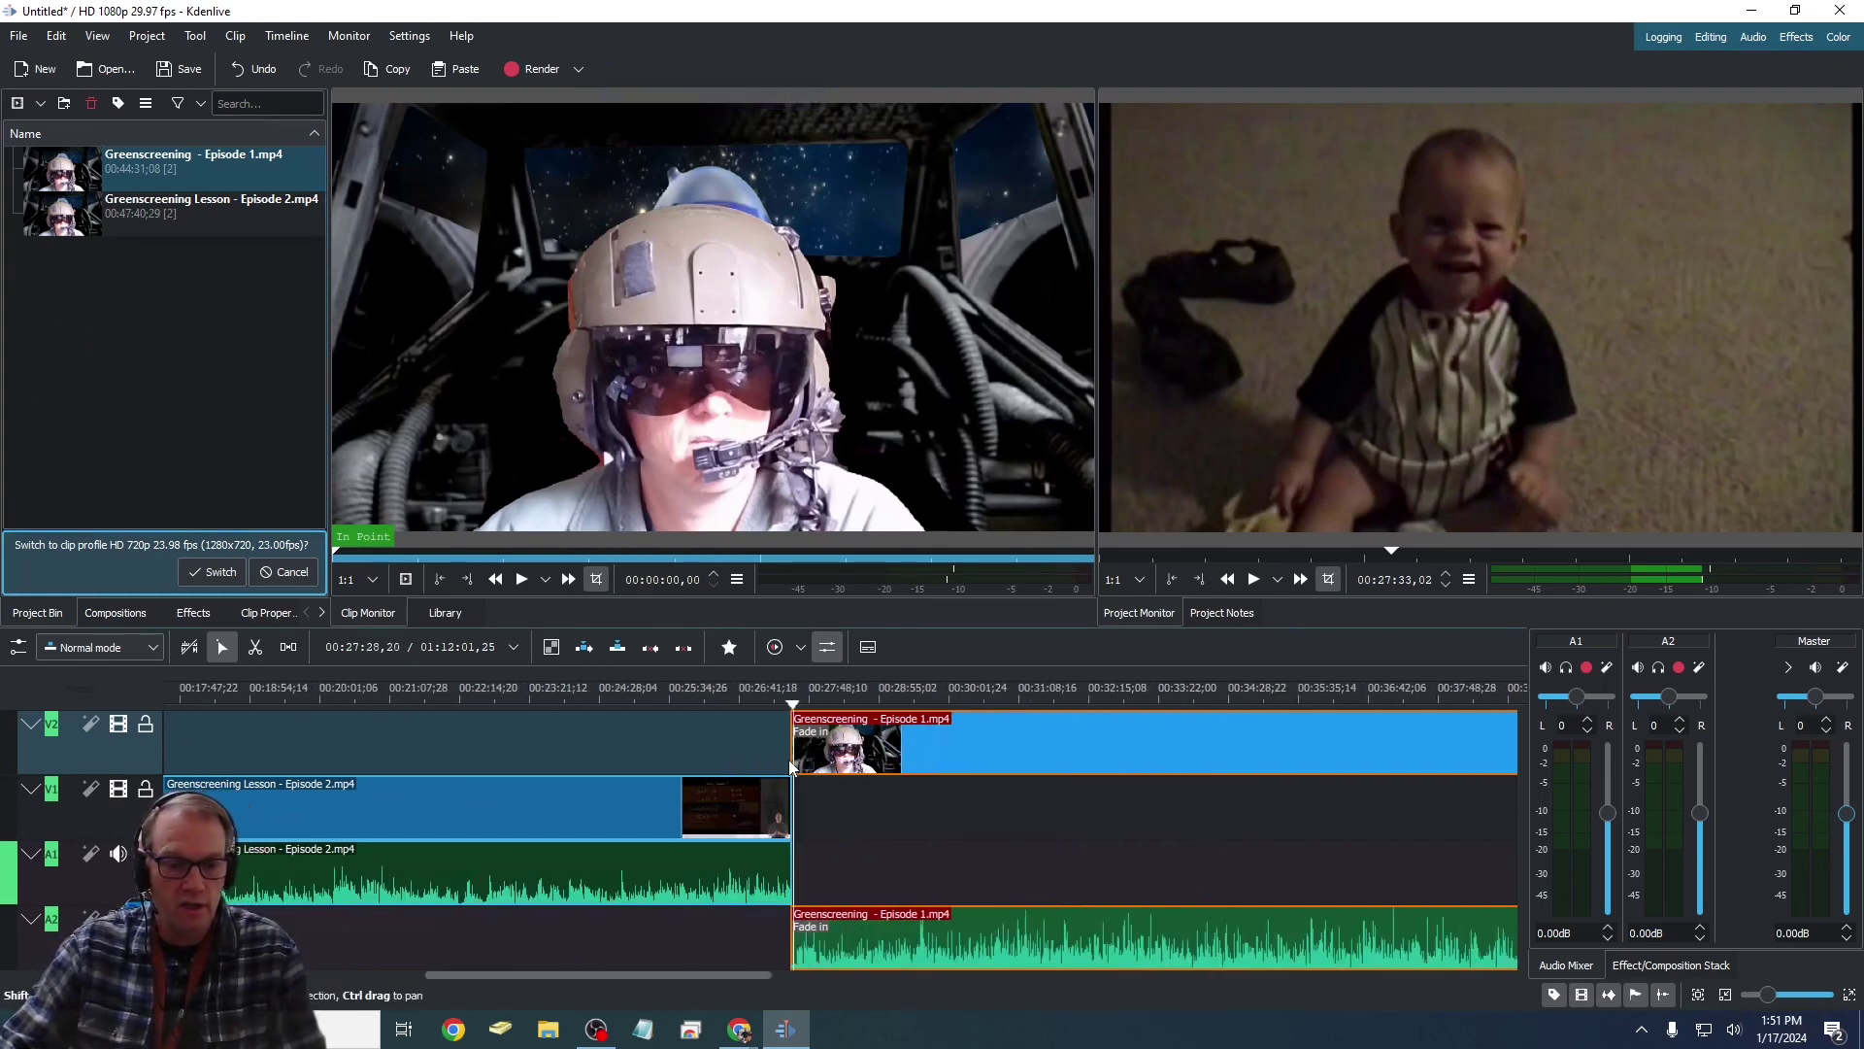
pyautogui.scroll(3, 782, 754)
pyautogui.scroll(-1, 782, 755)
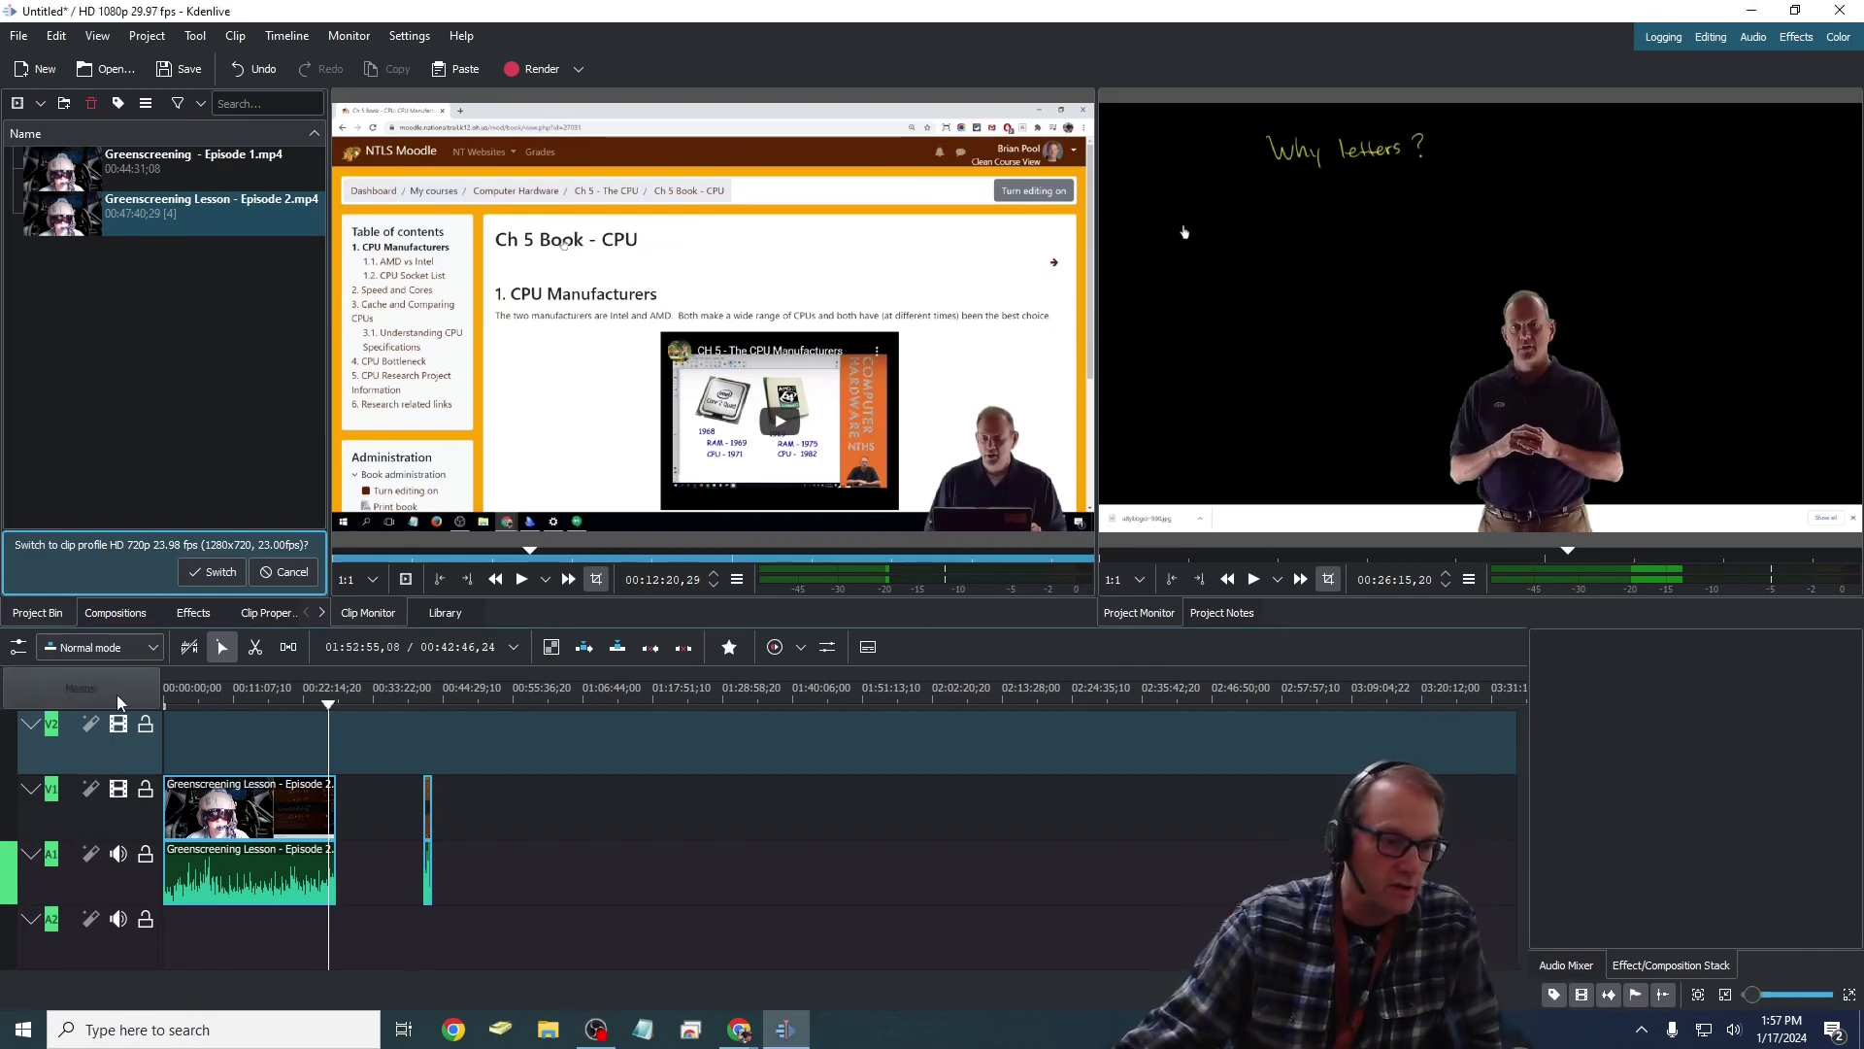
# - Insert one AV track above V2, and move the short separate Episode 2 clip from V1 to V2 at the long clip's end
pyautogui.rightClick(119, 756)
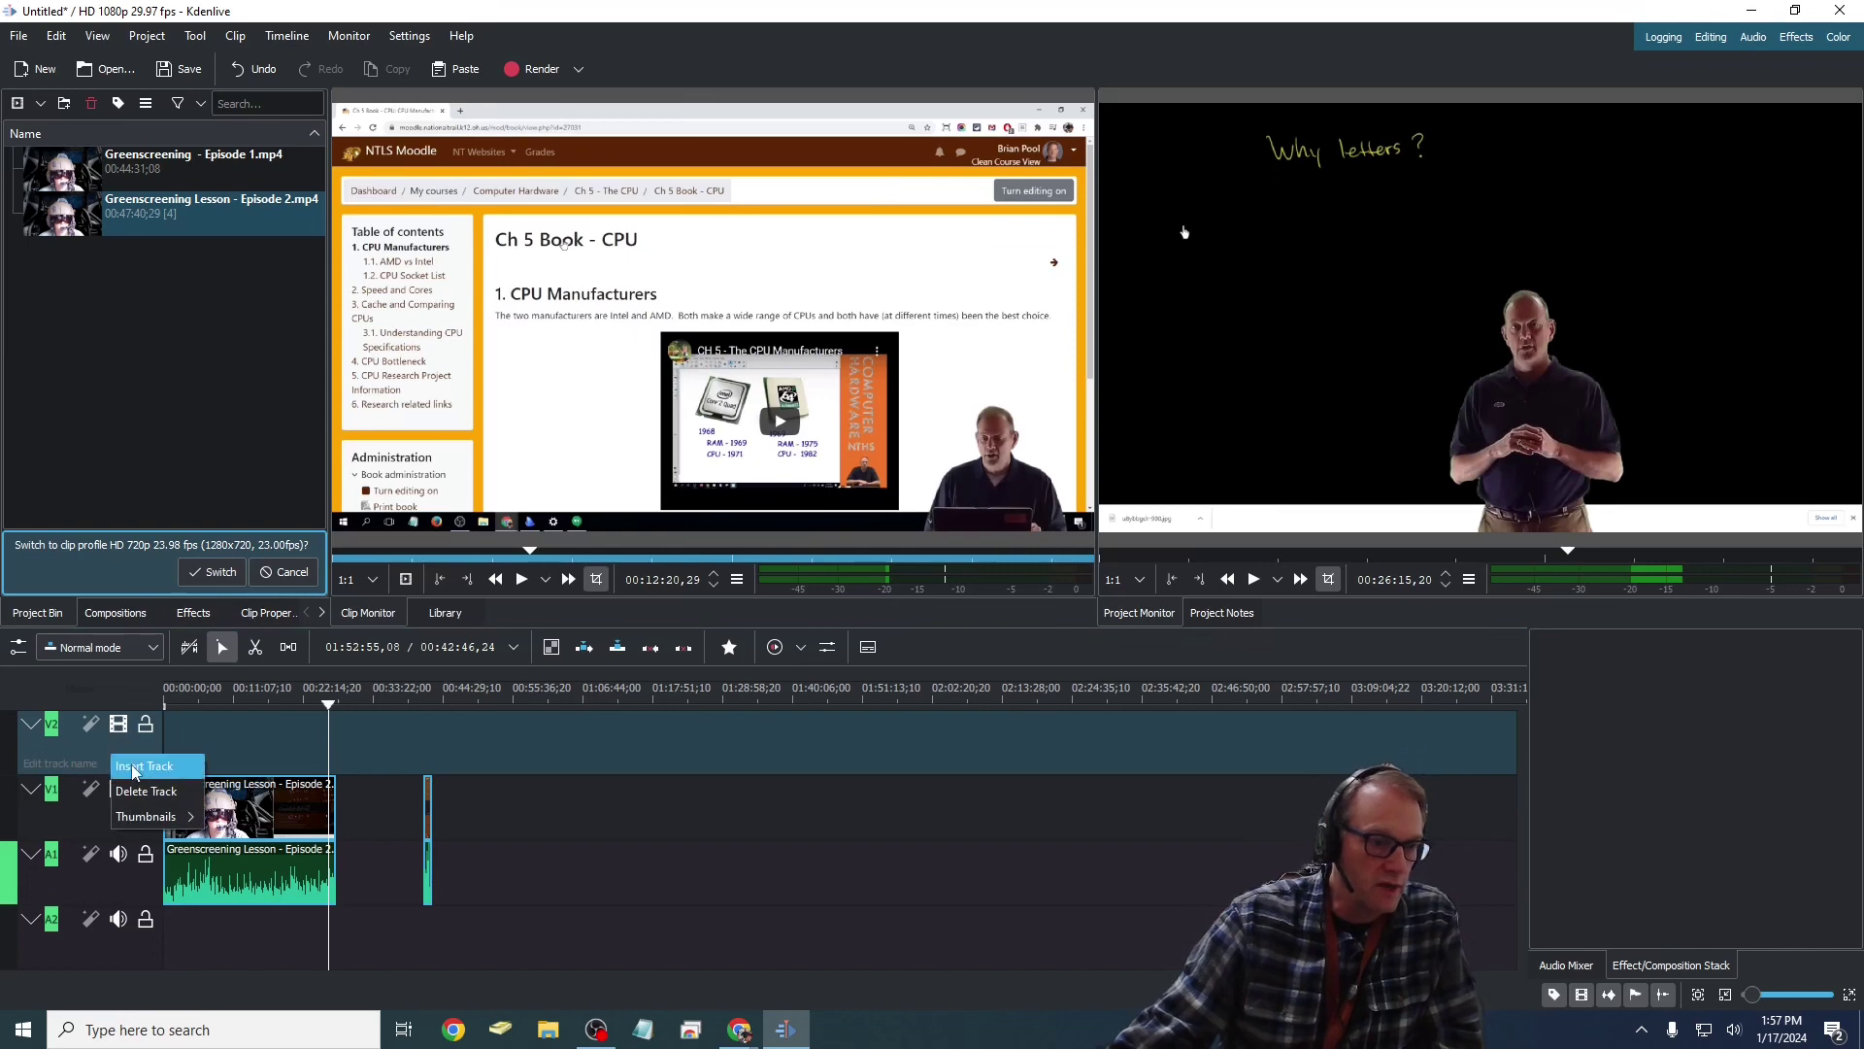
pyautogui.click(134, 767)
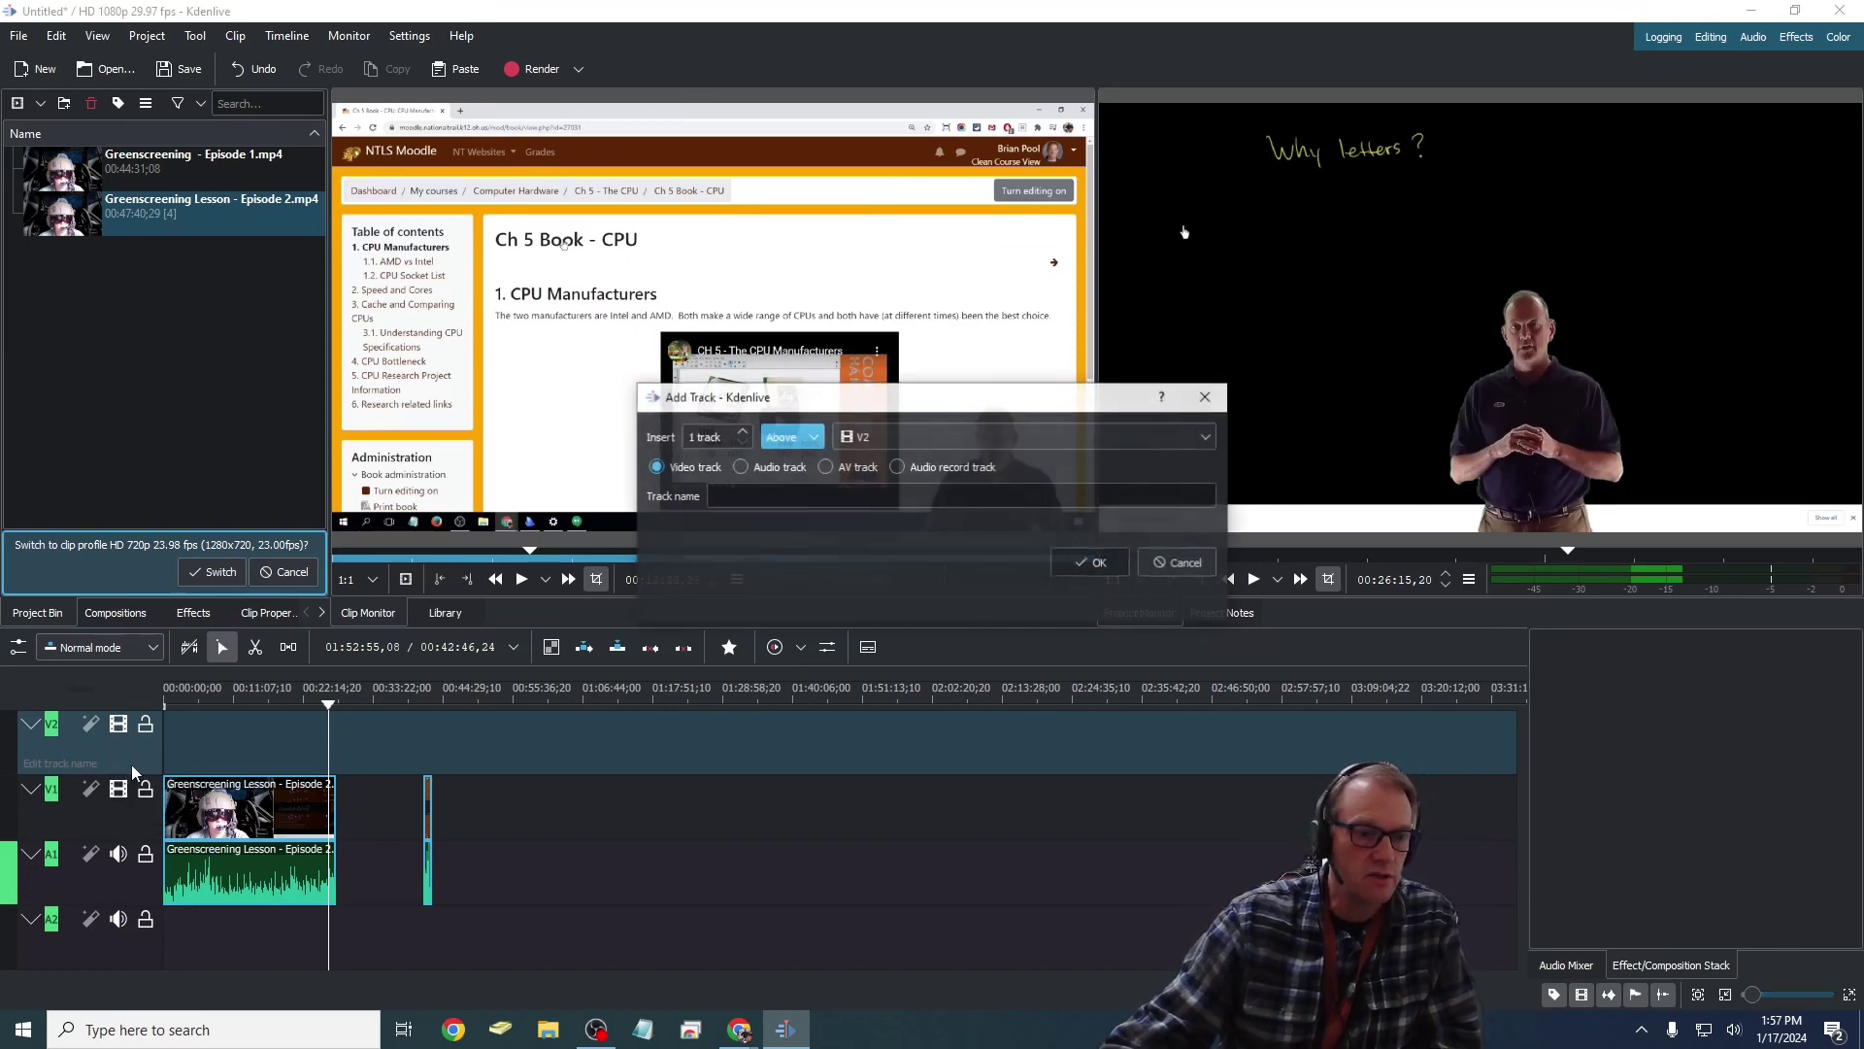
pyautogui.click(826, 468)
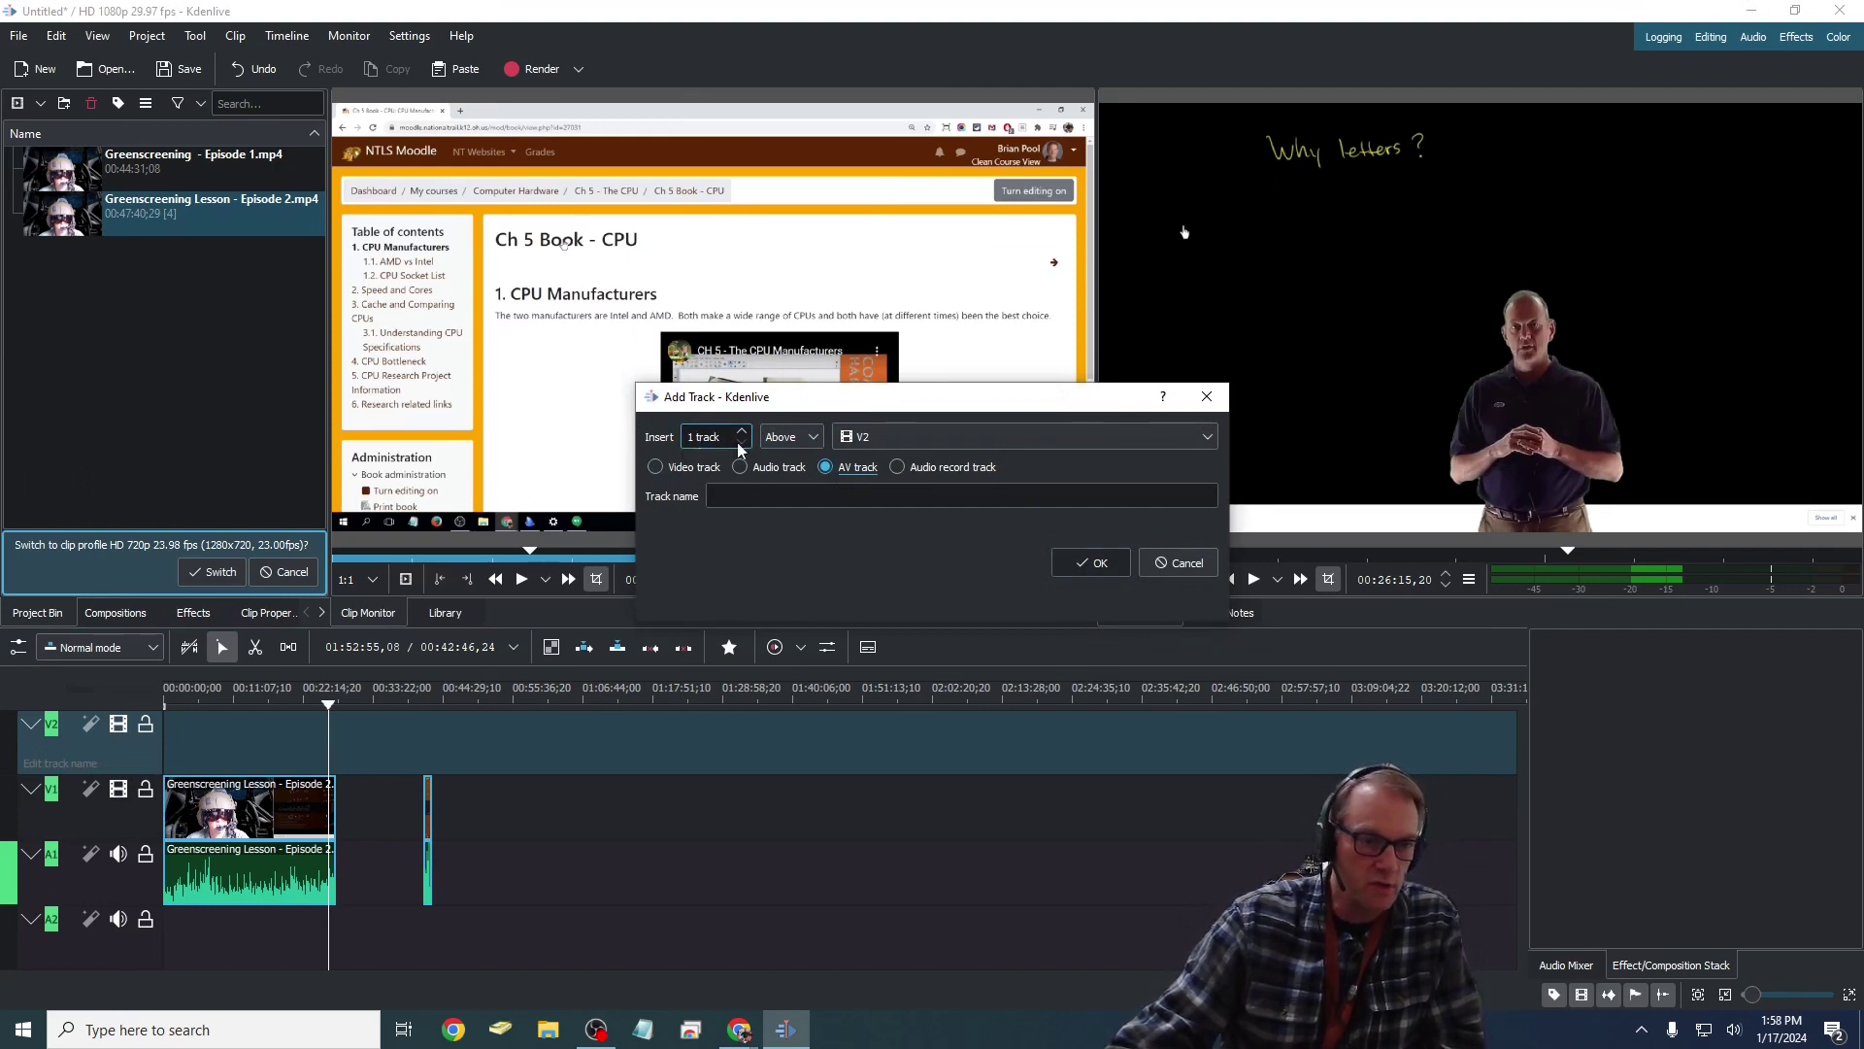
pyautogui.click(775, 448)
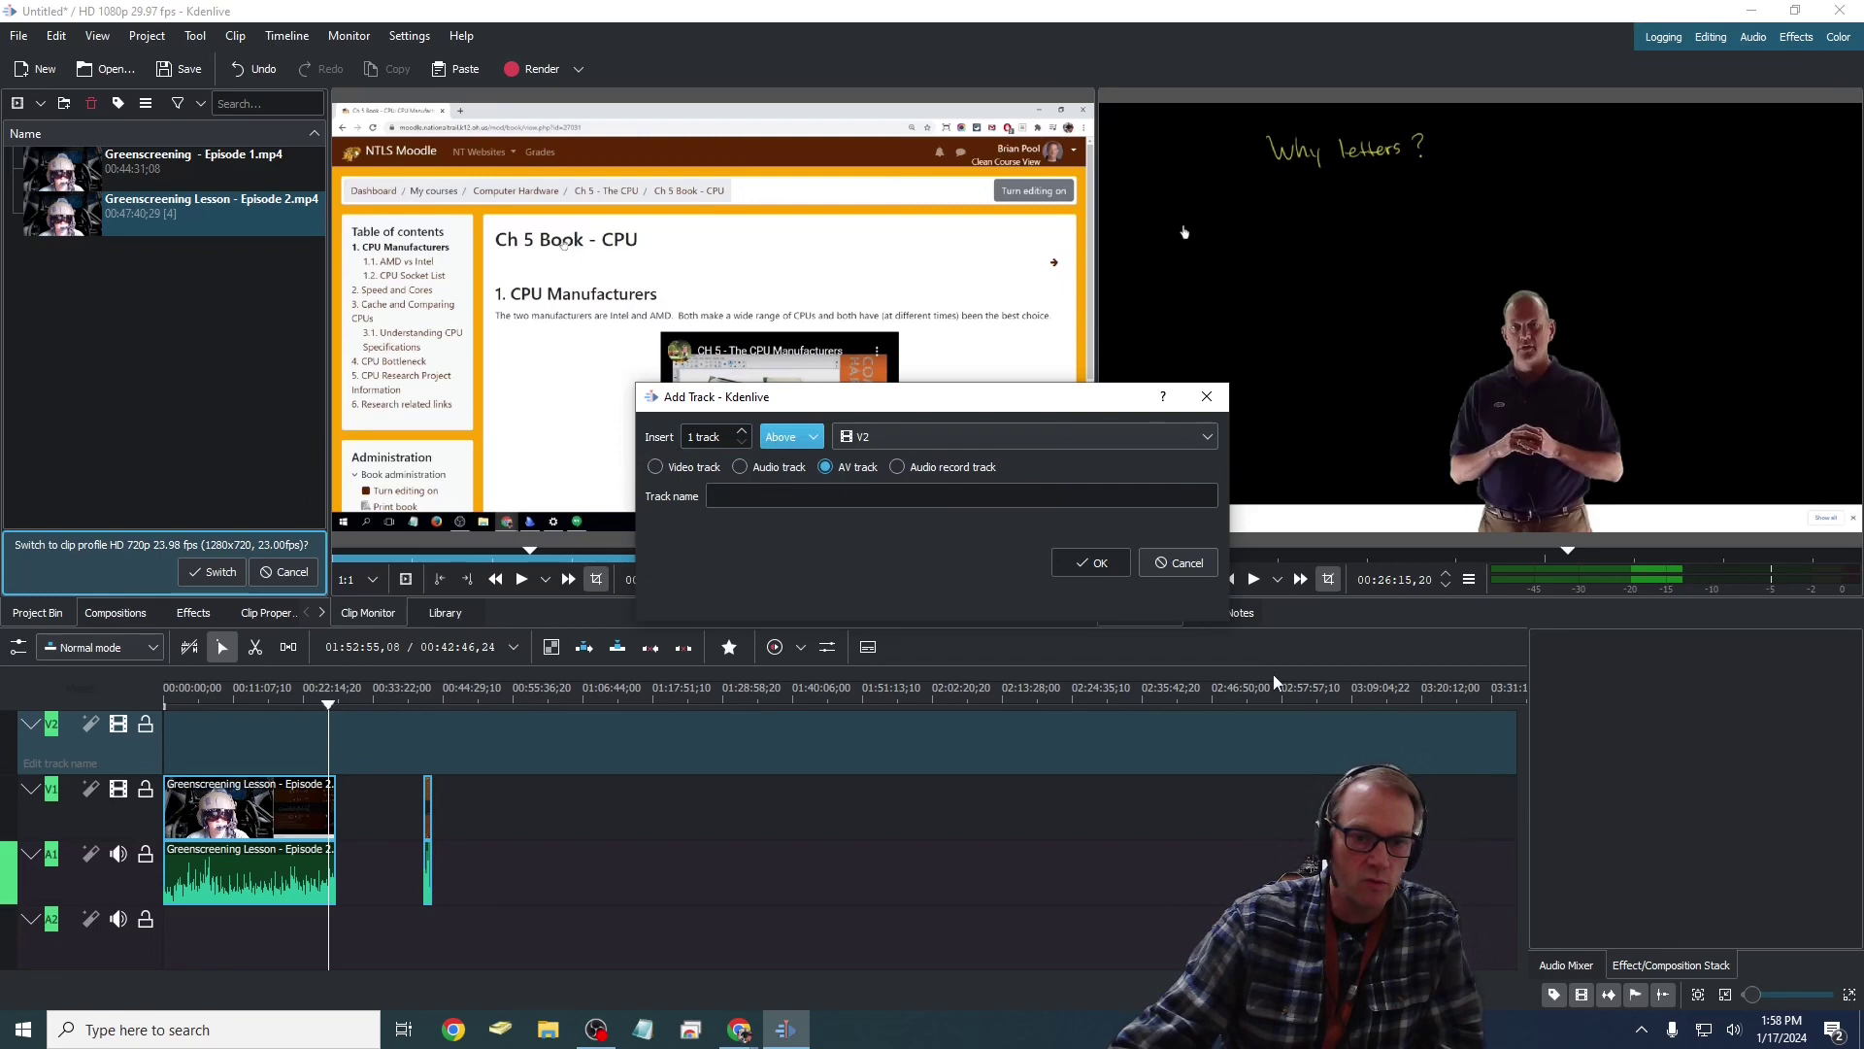
pyautogui.click(1095, 563)
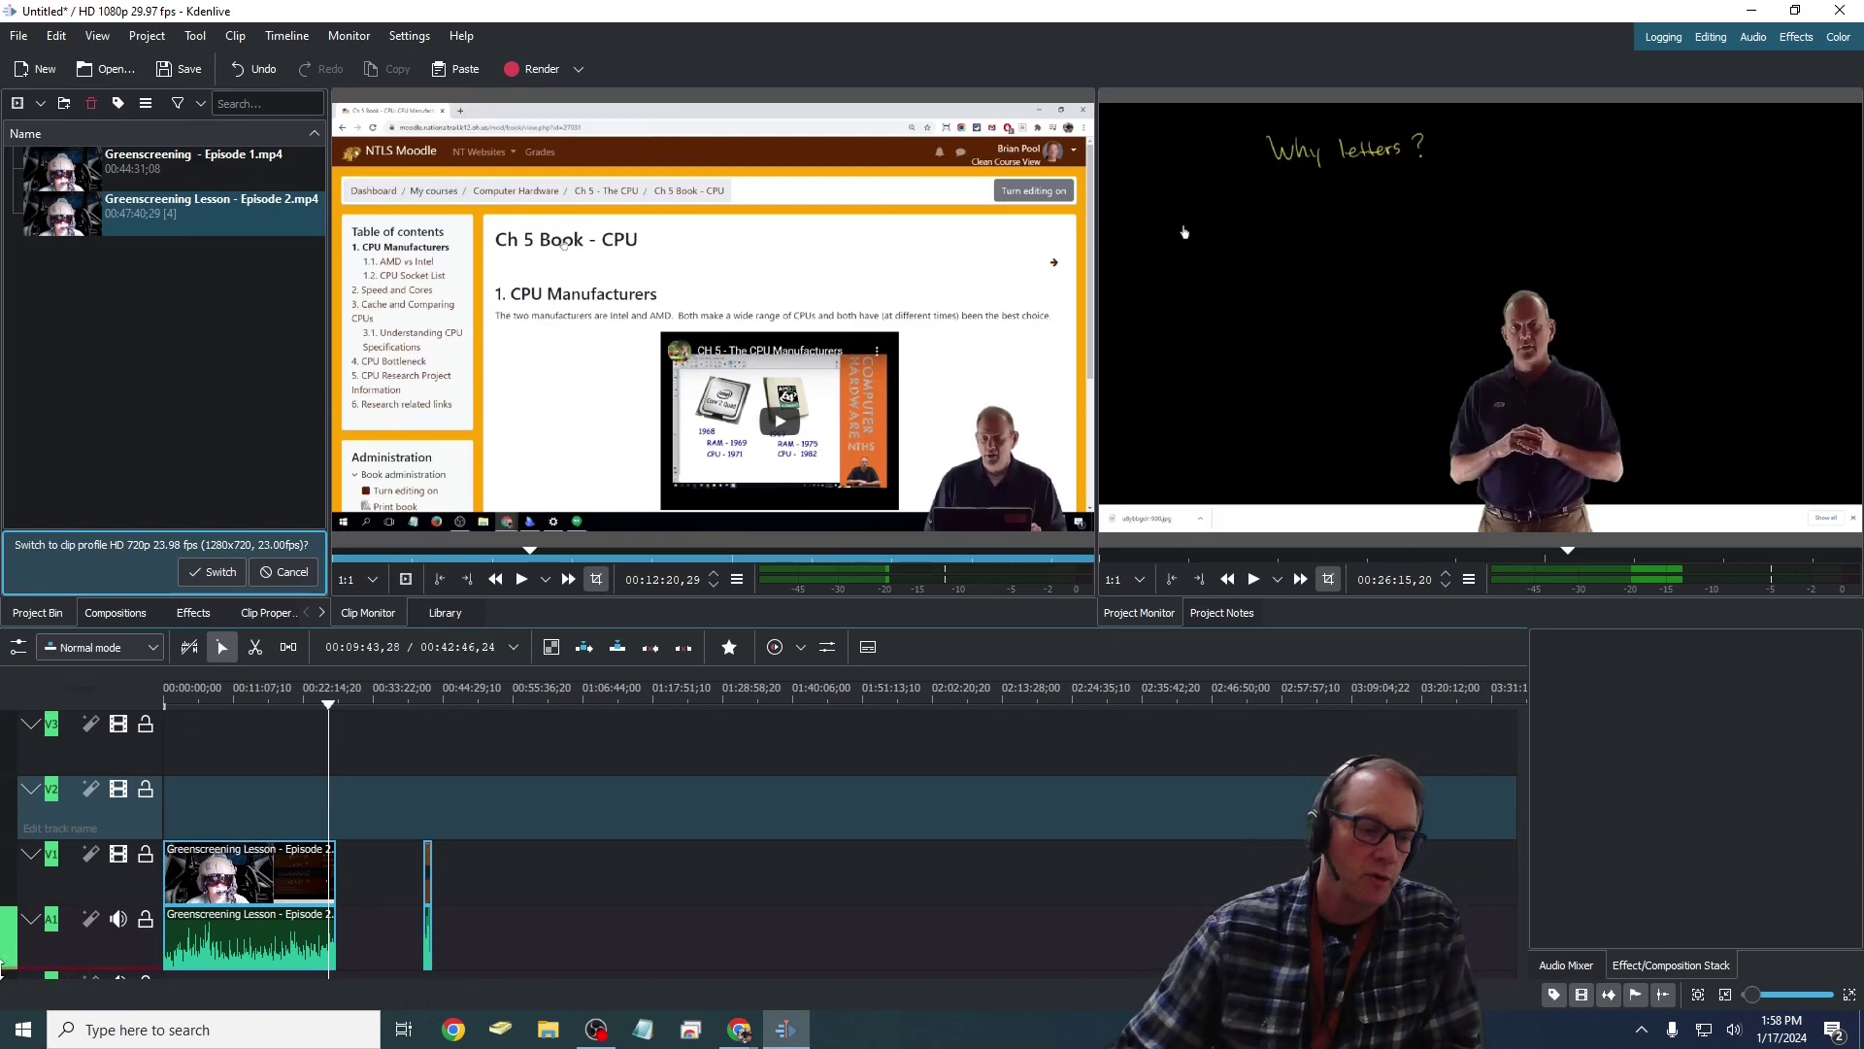
pyautogui.moveTo(427, 874); pyautogui.dragTo(340, 813)
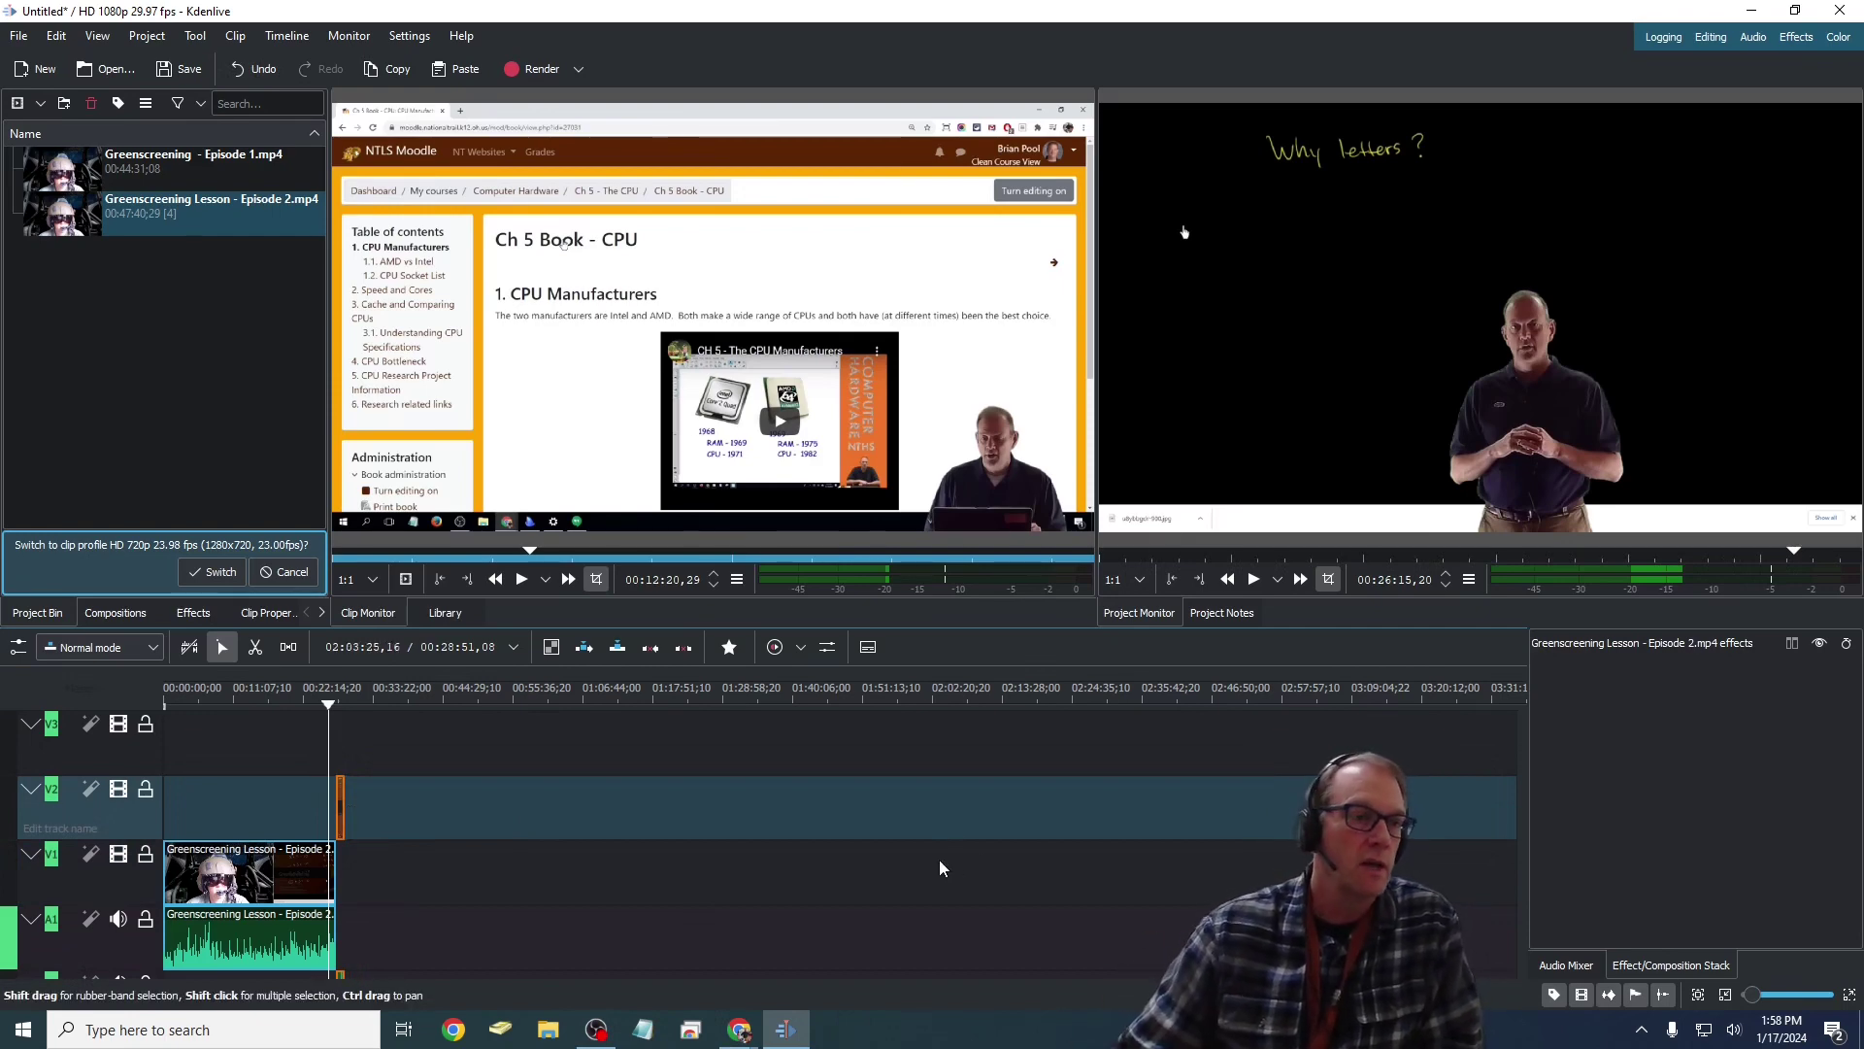
# - Save the project in the Videos folder under the name "Editing with KDEN"
pyautogui.click(18, 36)
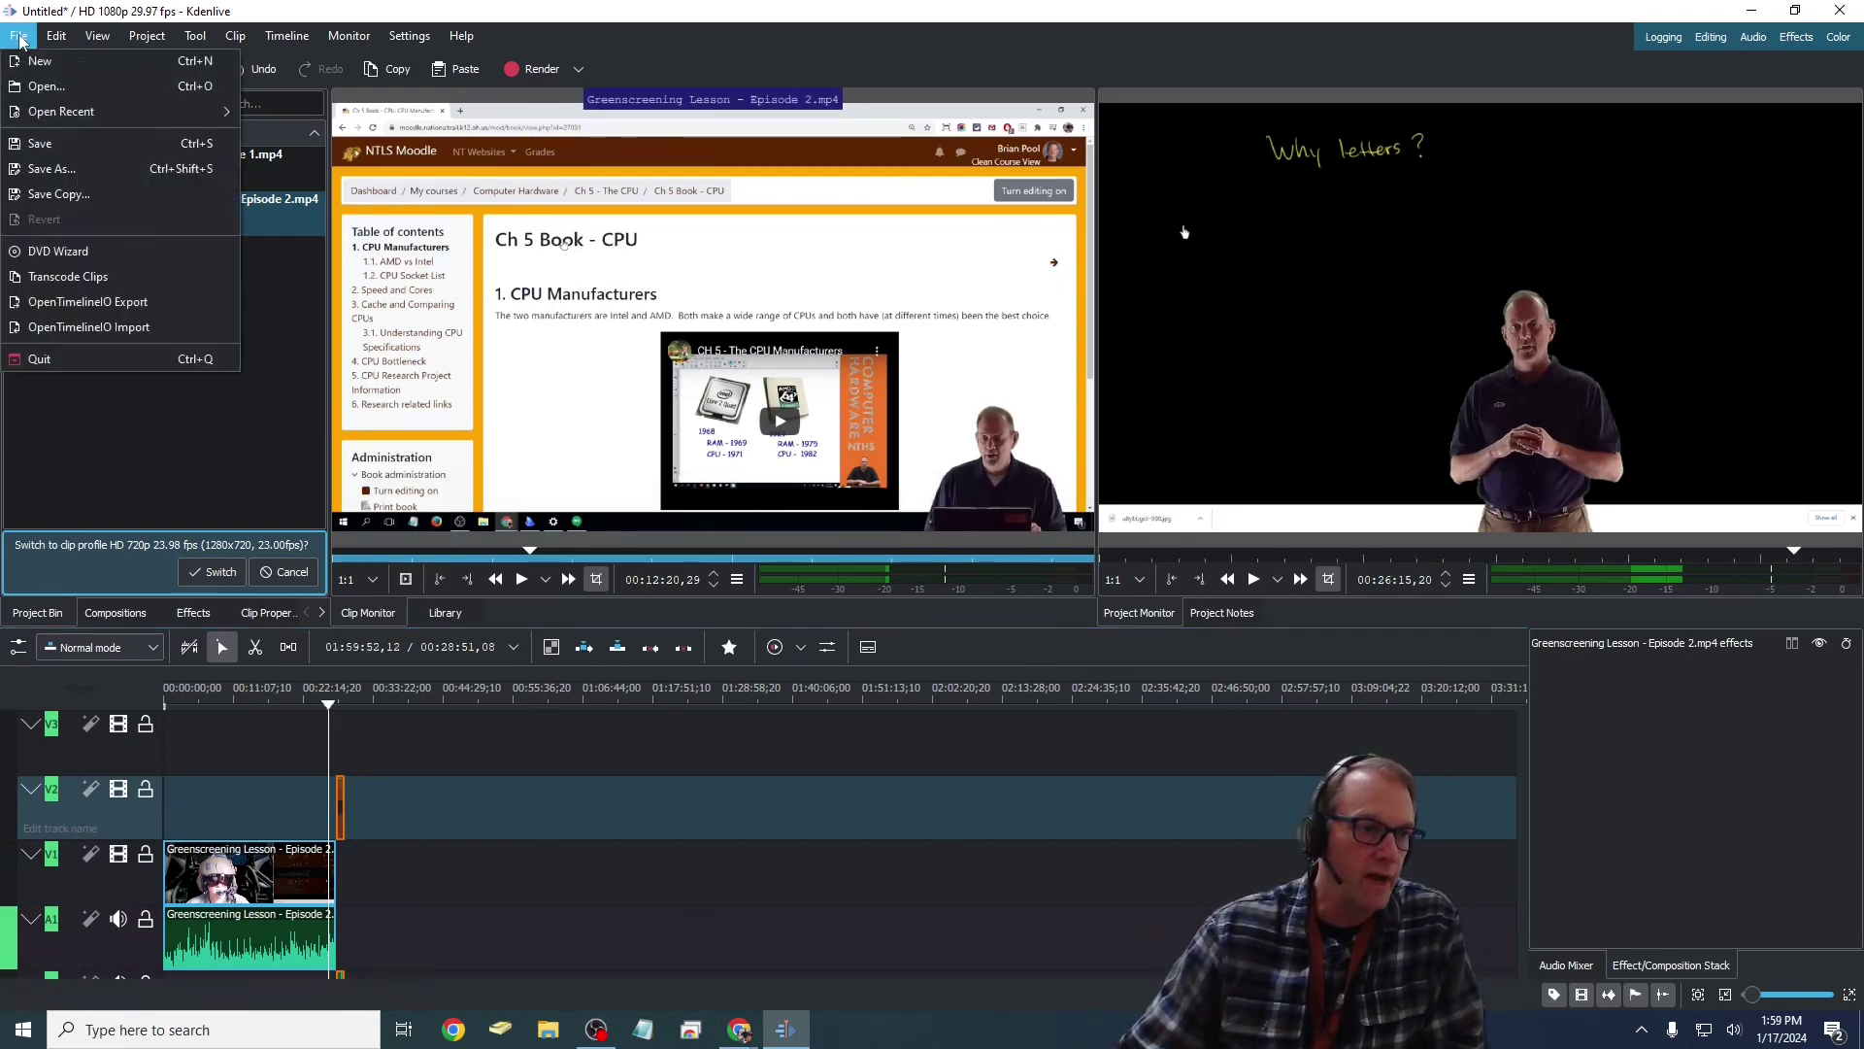
pyautogui.click(42, 170)
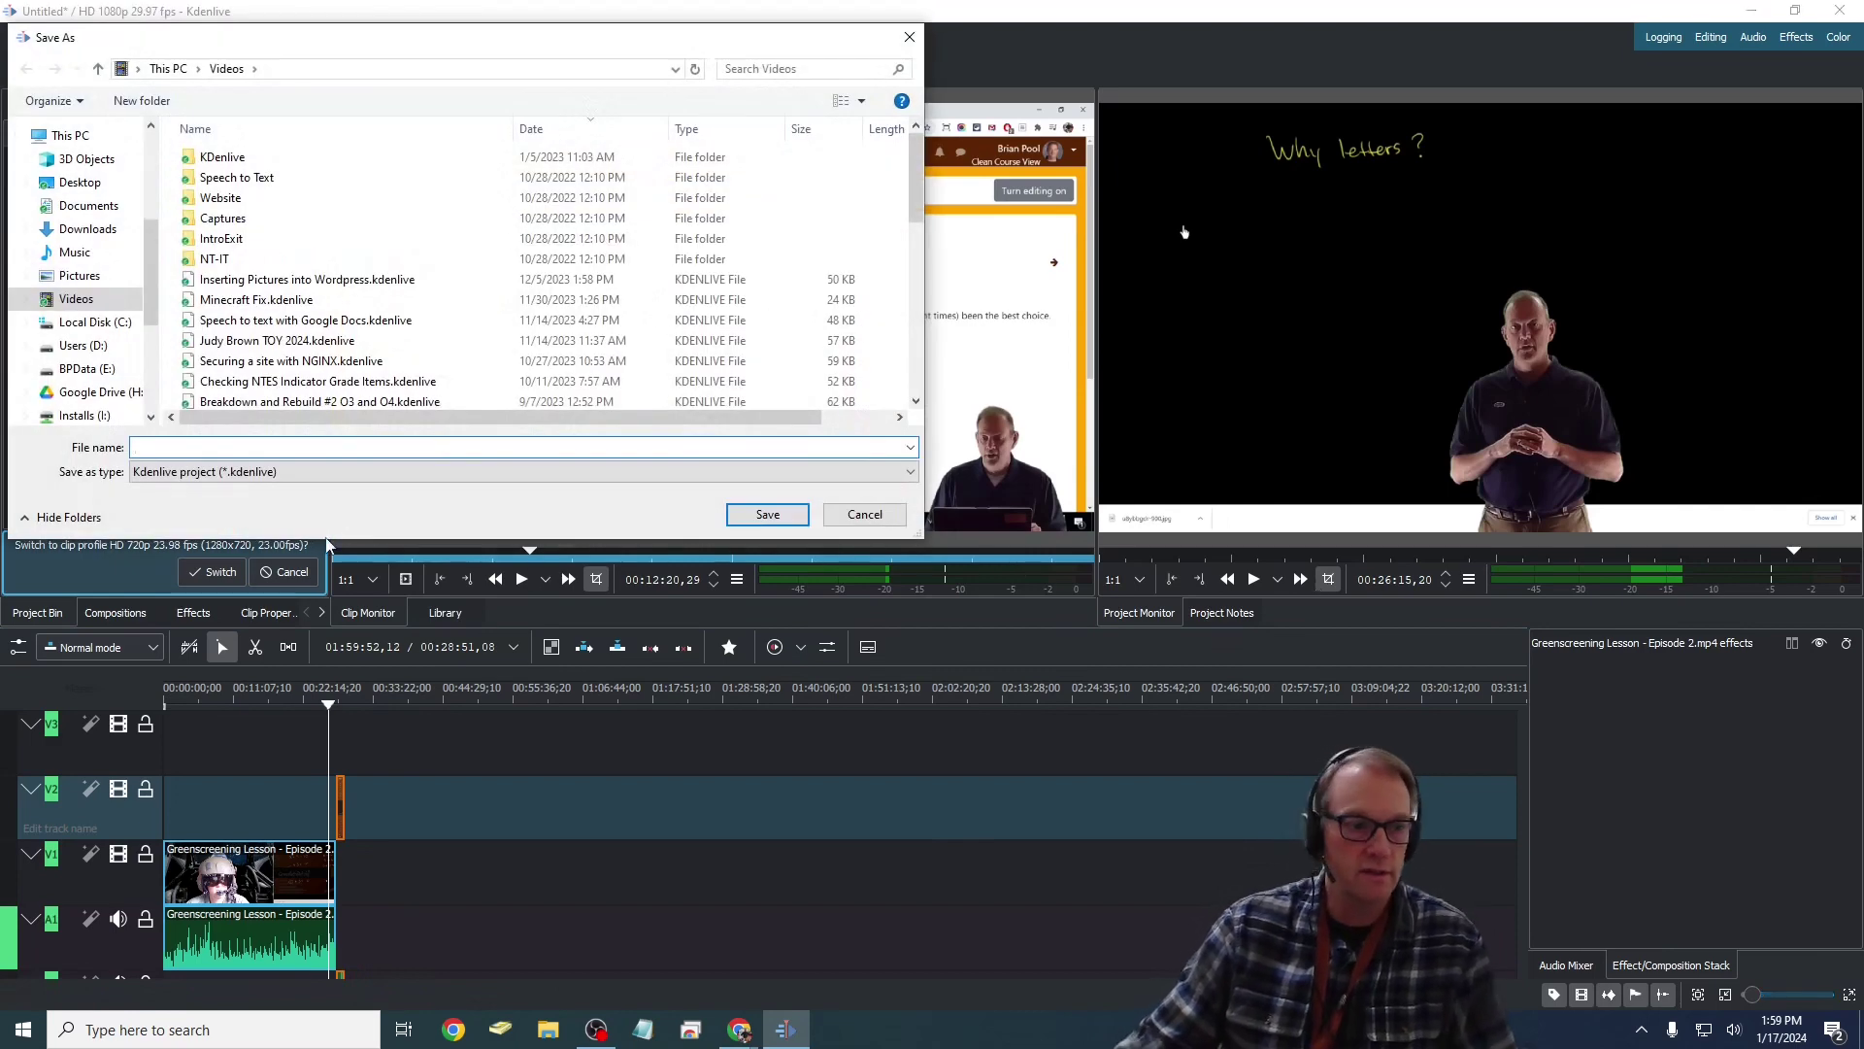
pyautogui.write('Ed')
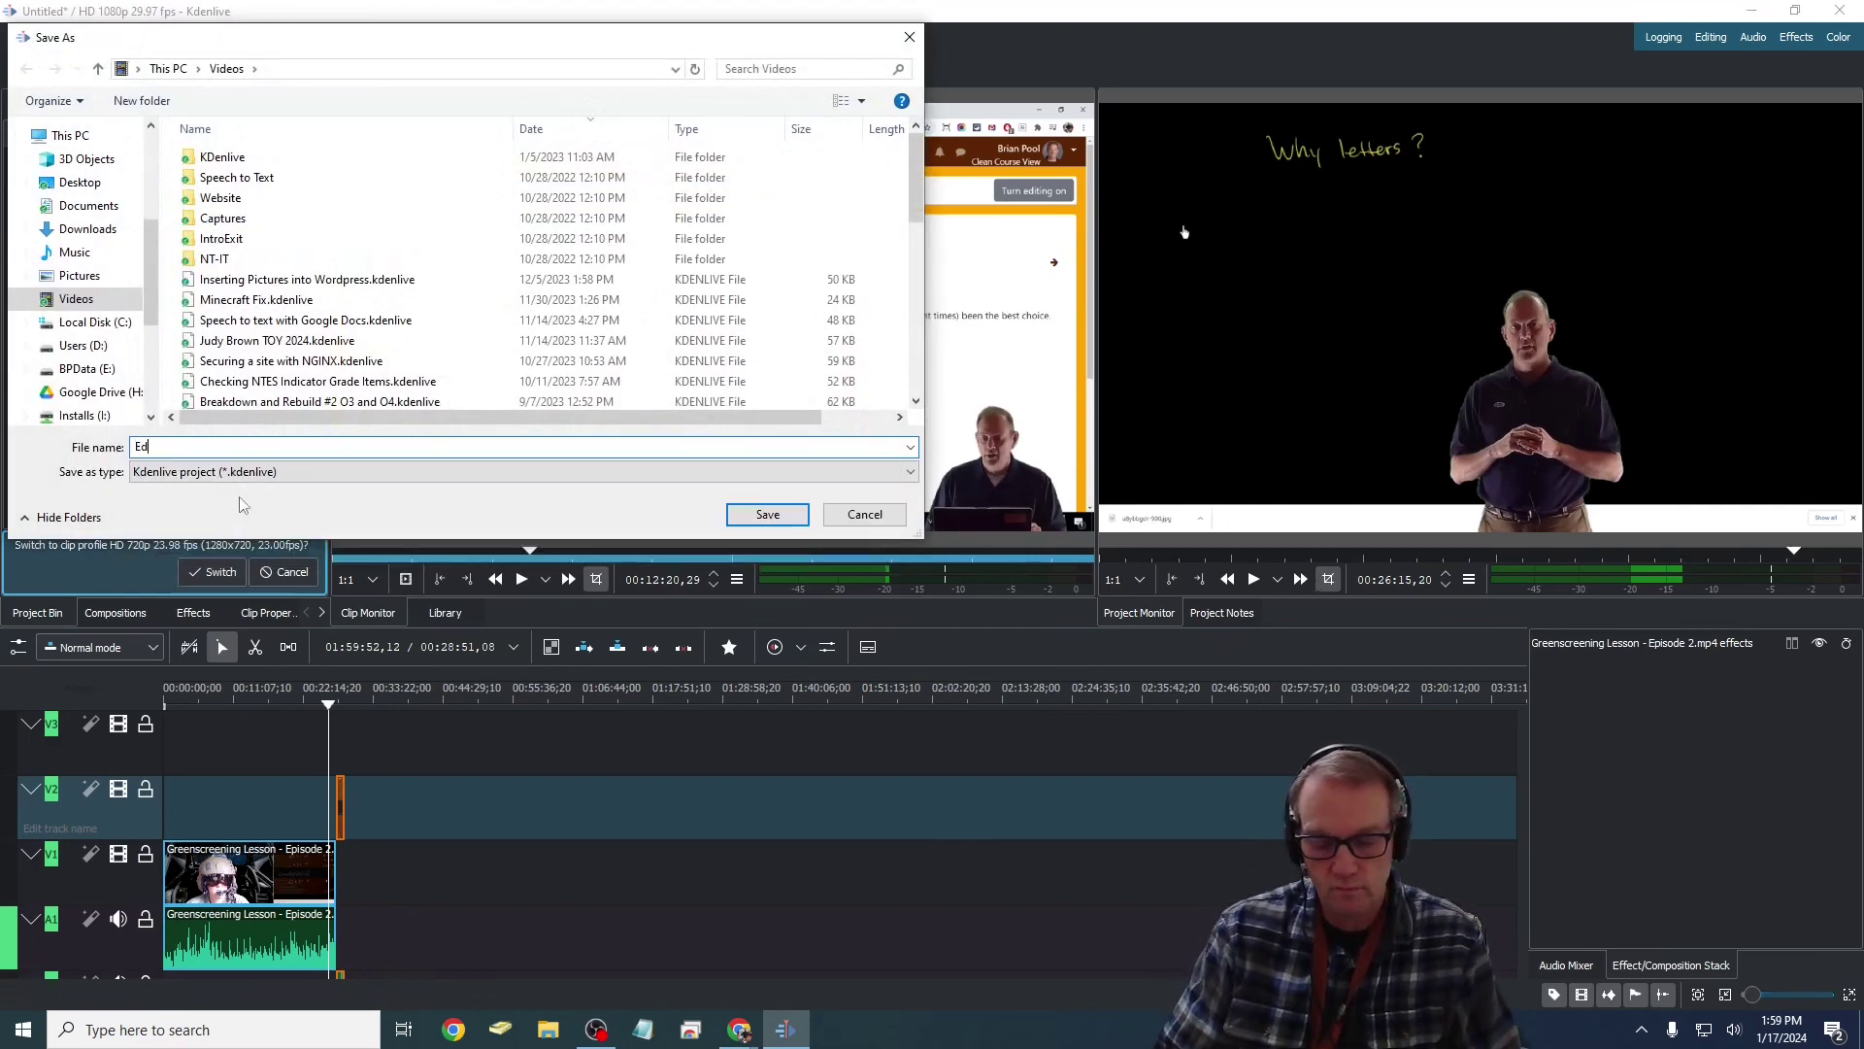
pyautogui.write('iting with KDEN')
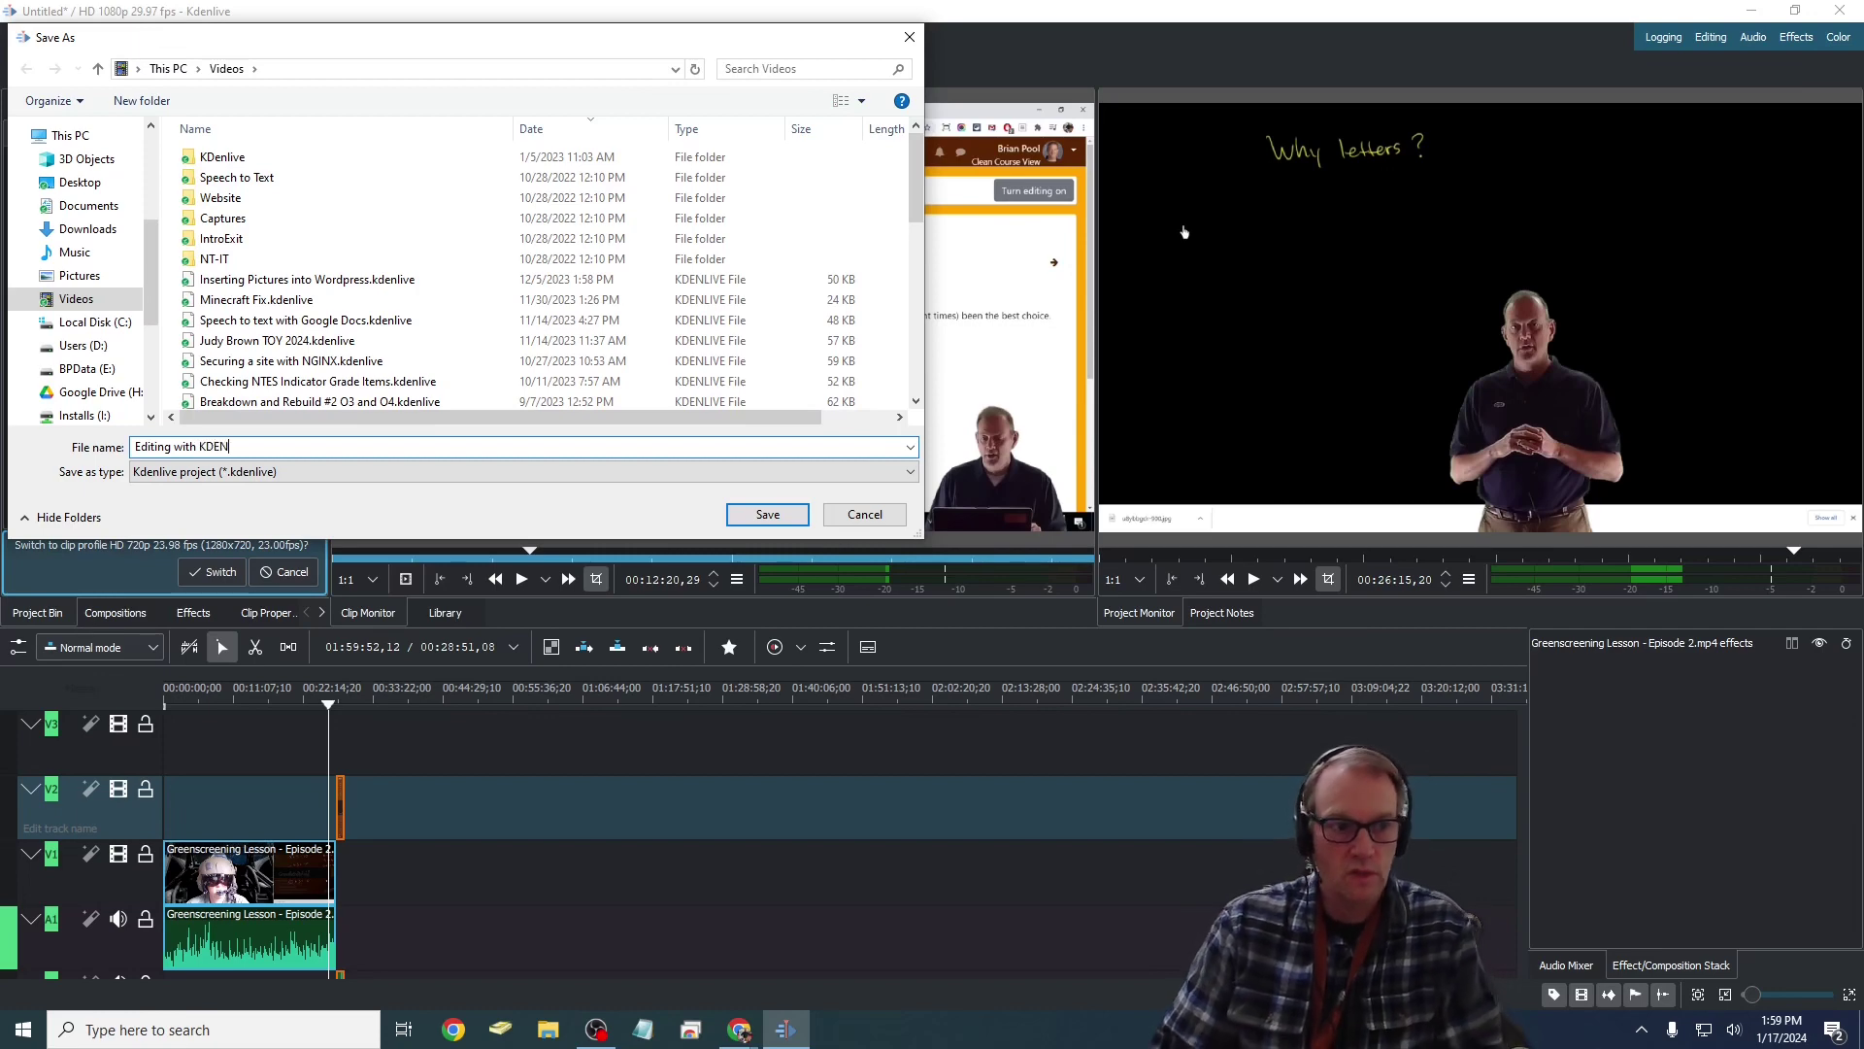
pyautogui.press('Return')
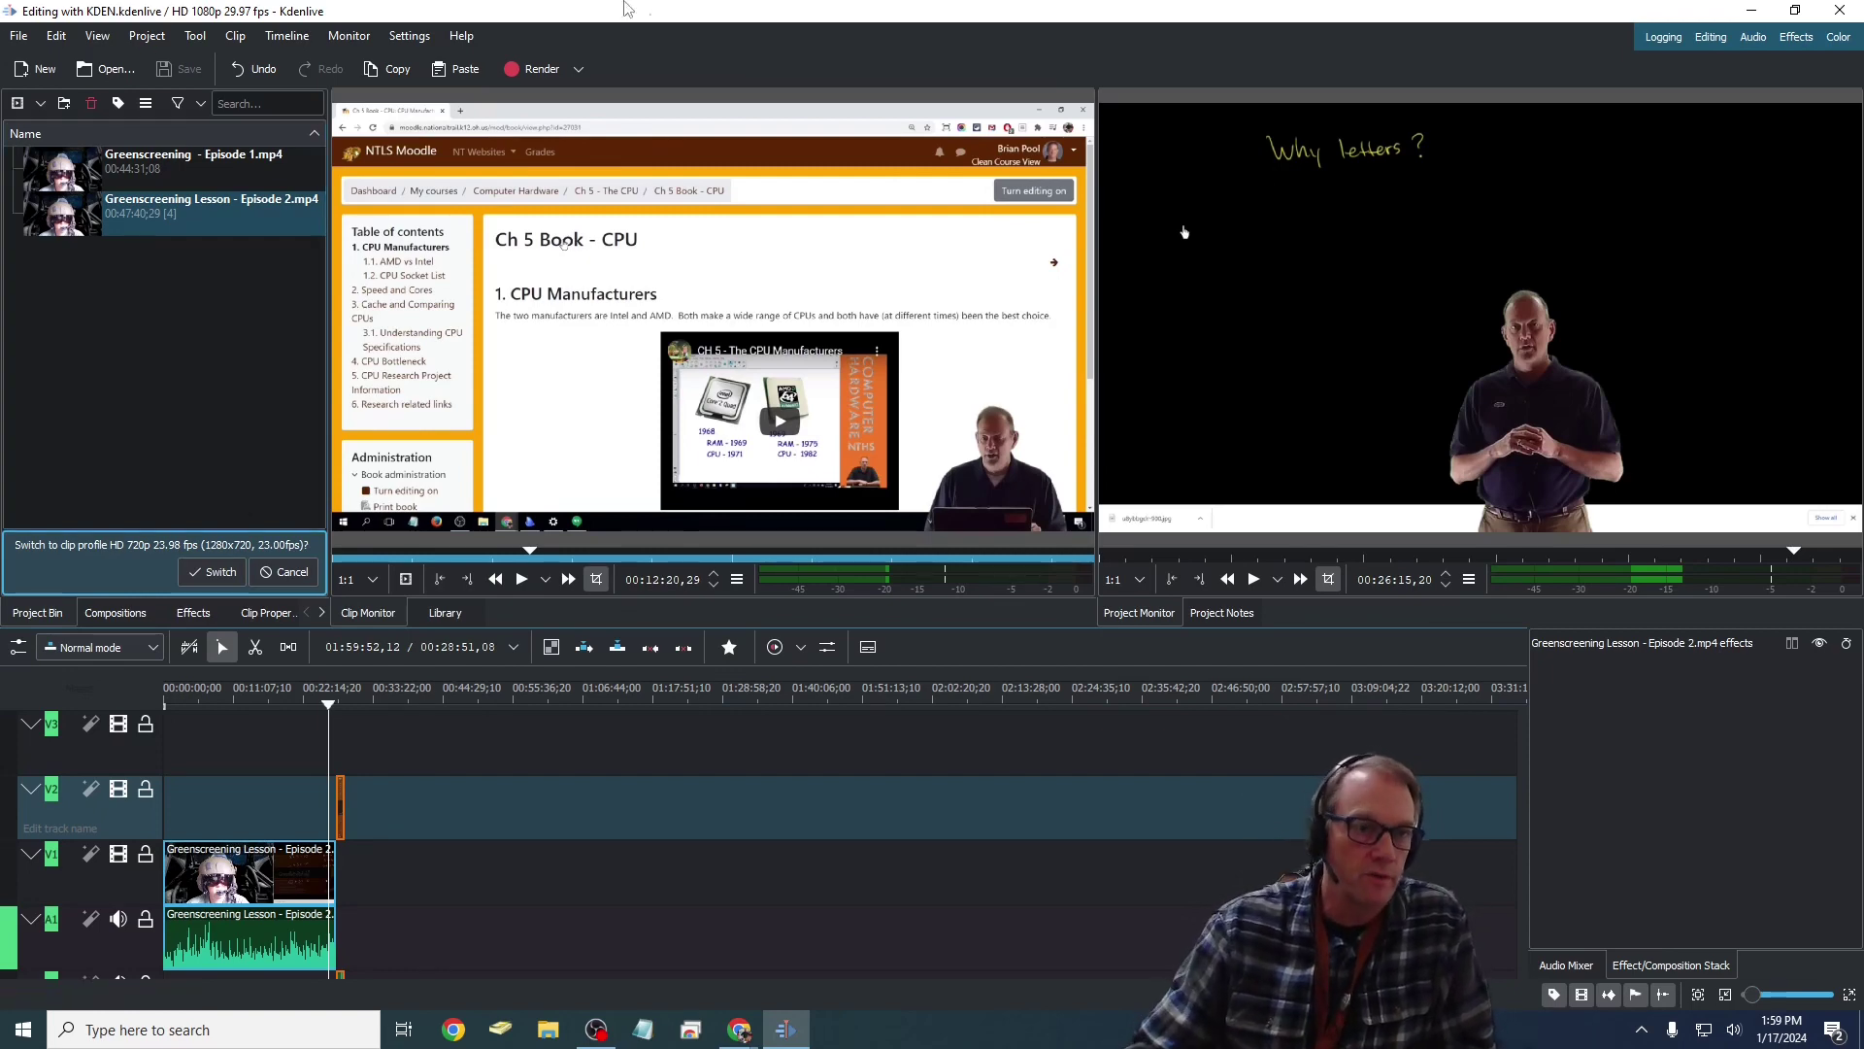
# - Render the full project to a file with the Ultra-High Definition (4K) MP4-H265 (HEVC) format
pyautogui.click(536, 69)
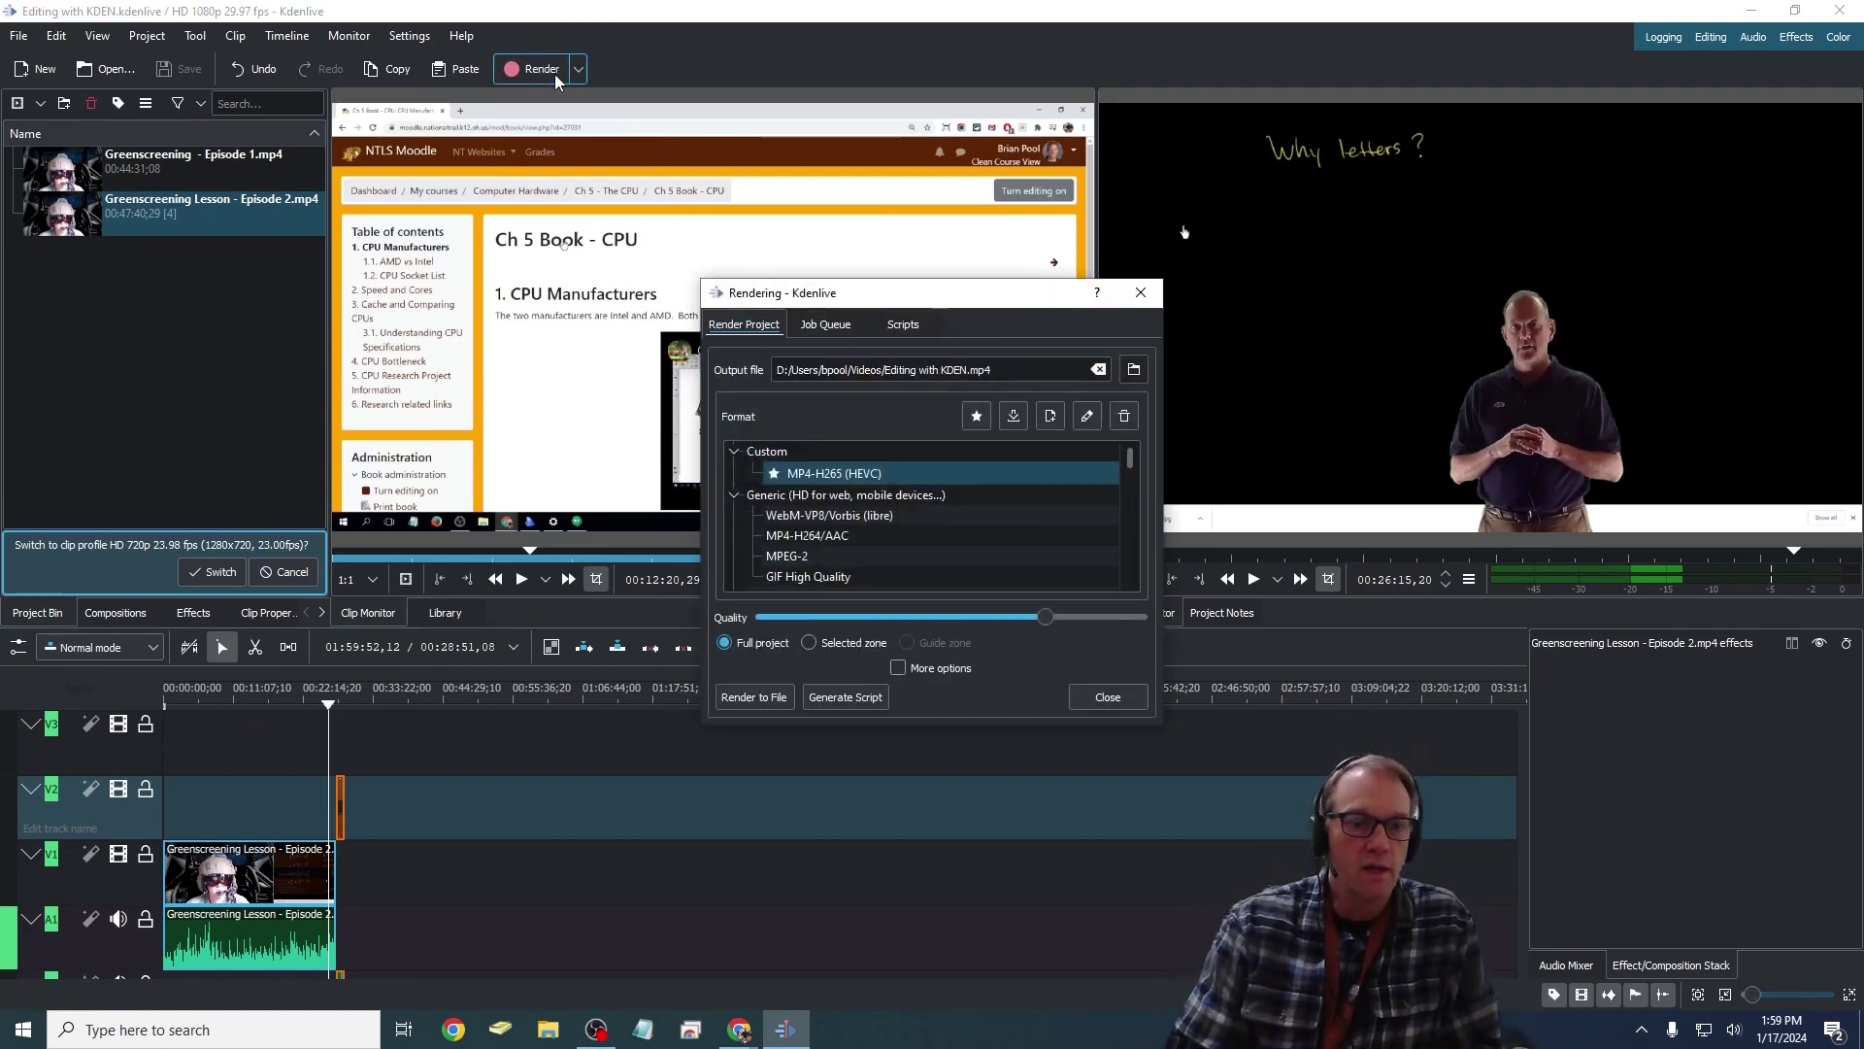
pyautogui.scroll(-2, 918, 515)
pyautogui.scroll(-5, 913, 527)
pyautogui.scroll(7, 916, 563)
pyautogui.scroll(2, 917, 561)
pyautogui.scroll(-2, 976, 510)
pyautogui.scroll(-1, 980, 511)
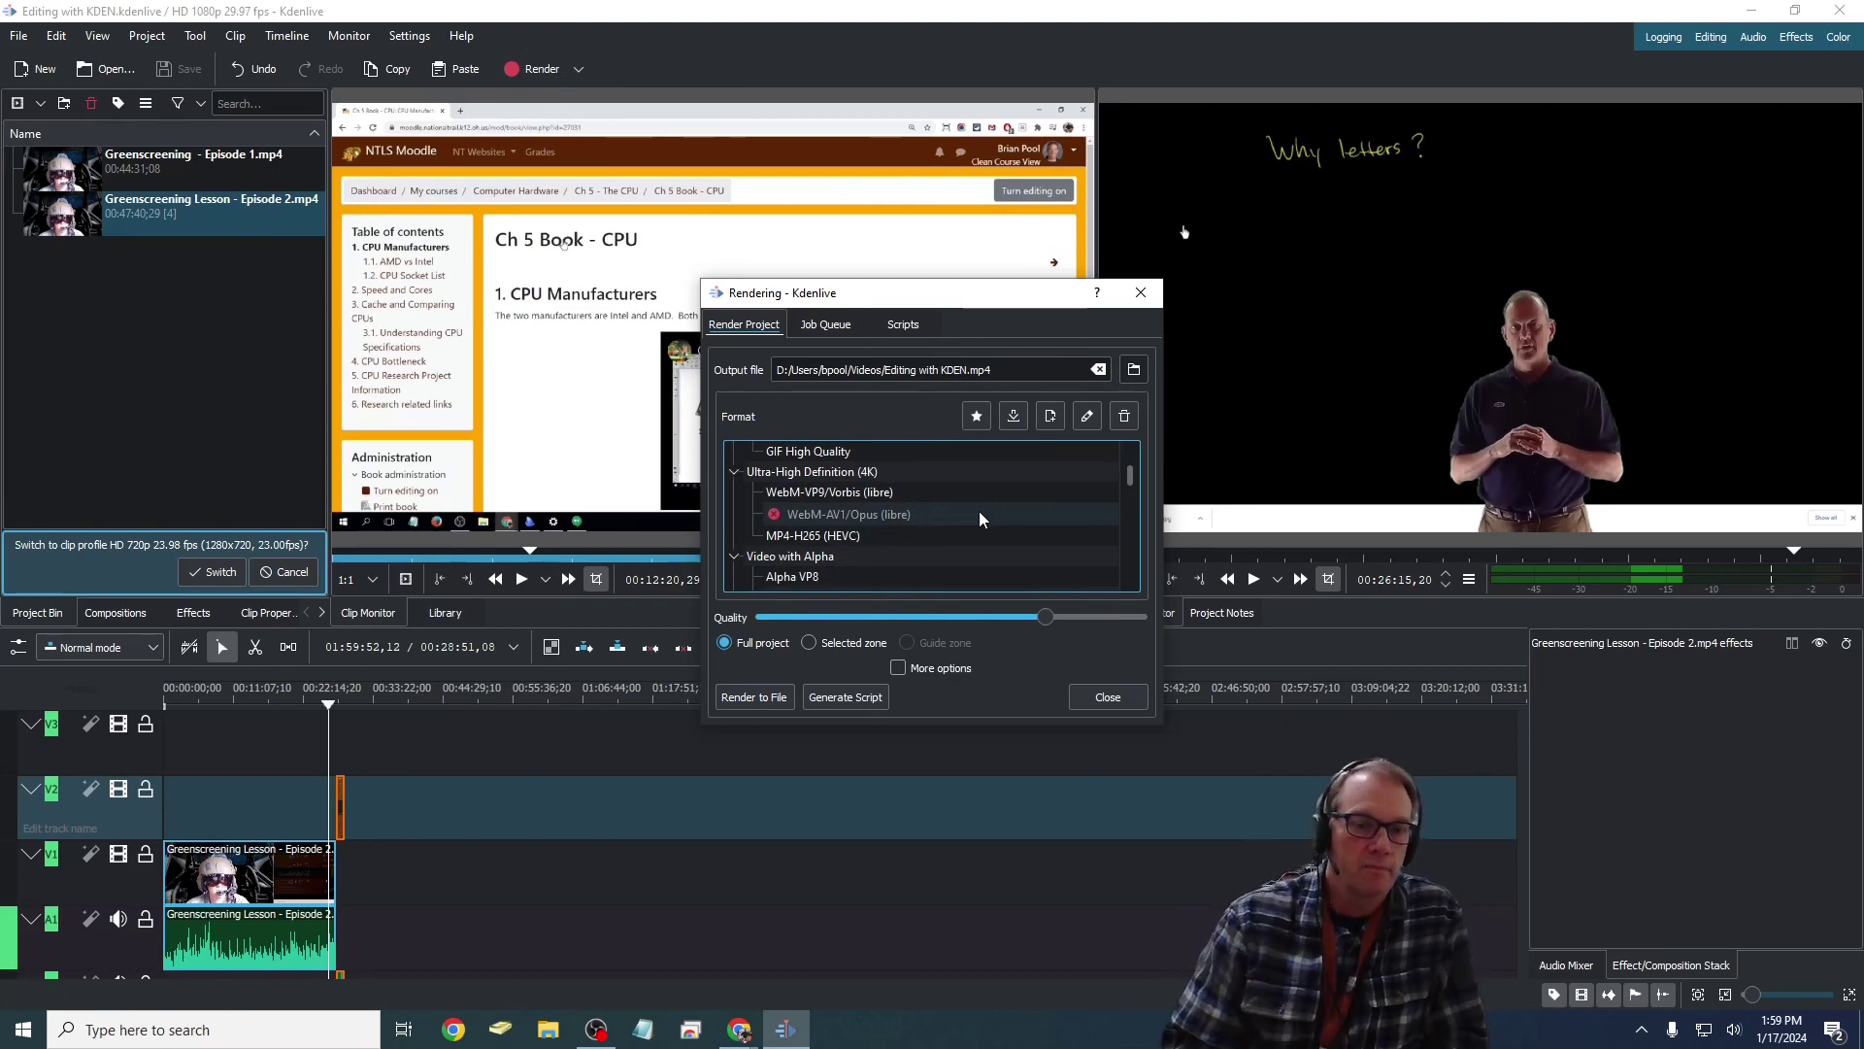
pyautogui.click(780, 537)
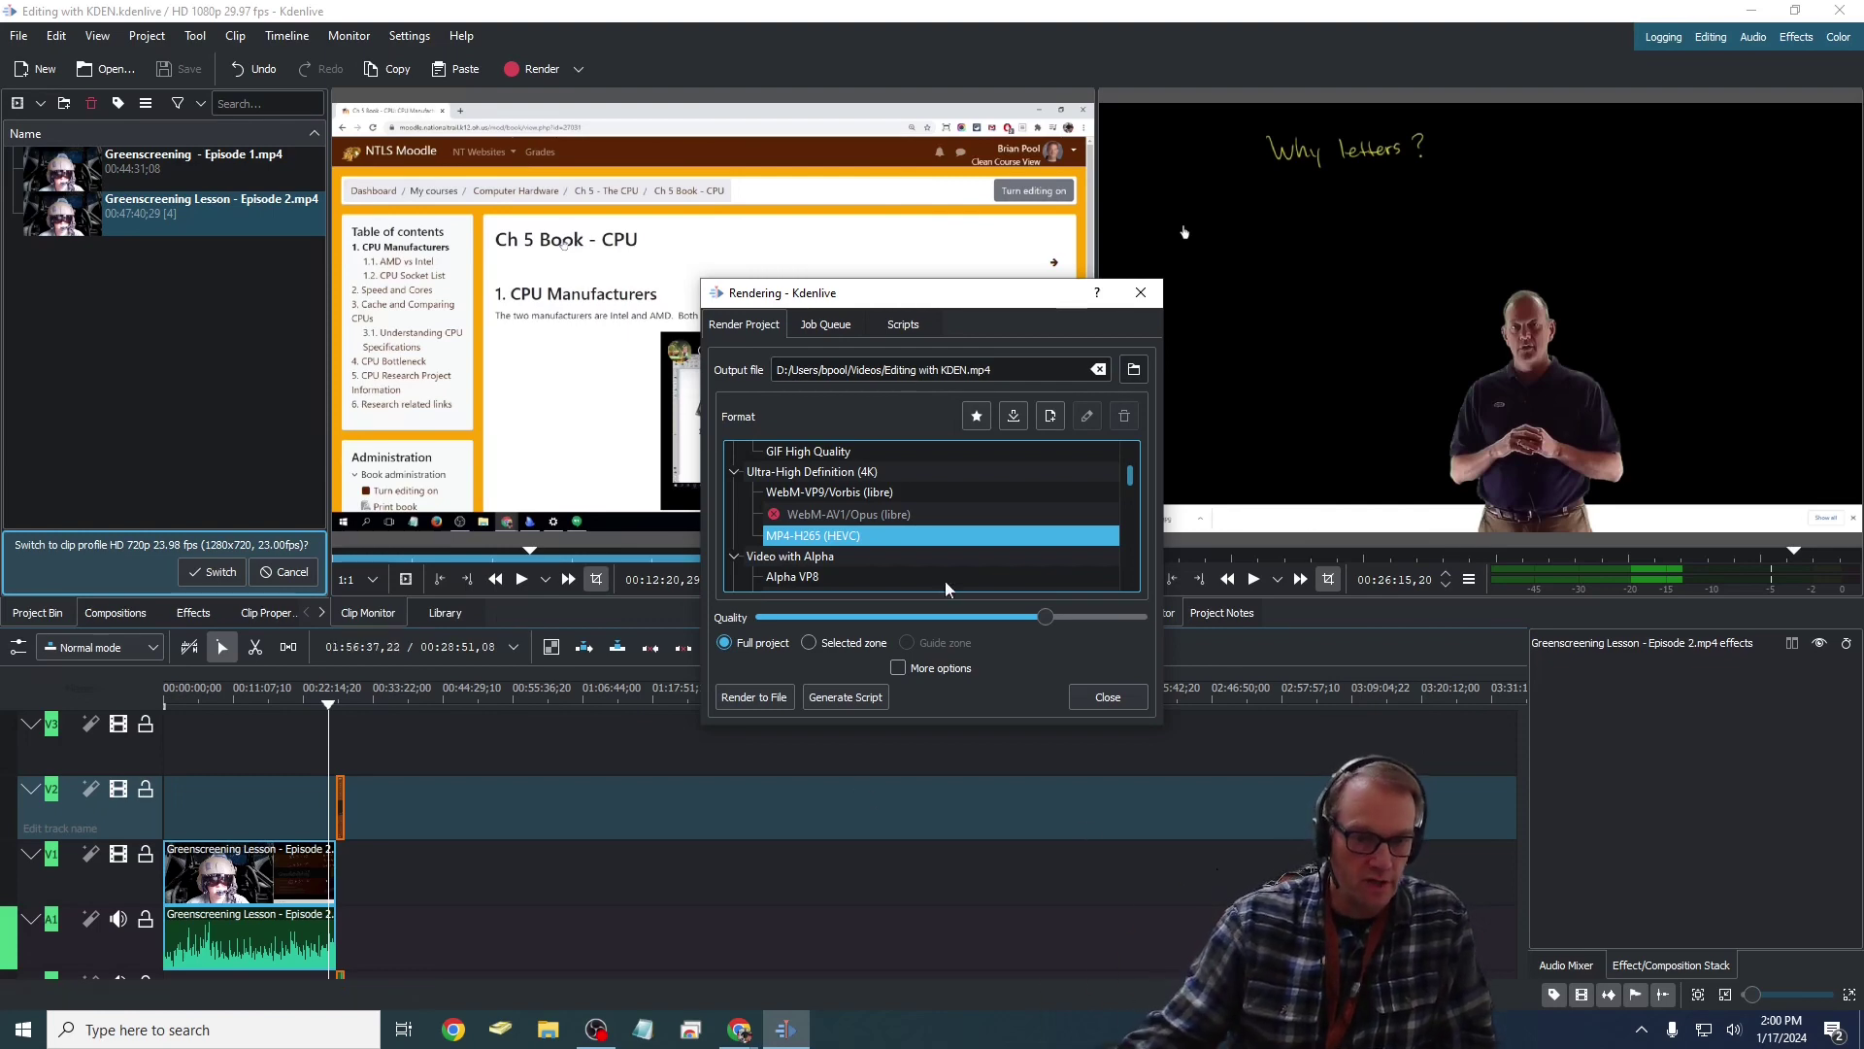
pyautogui.click(755, 697)
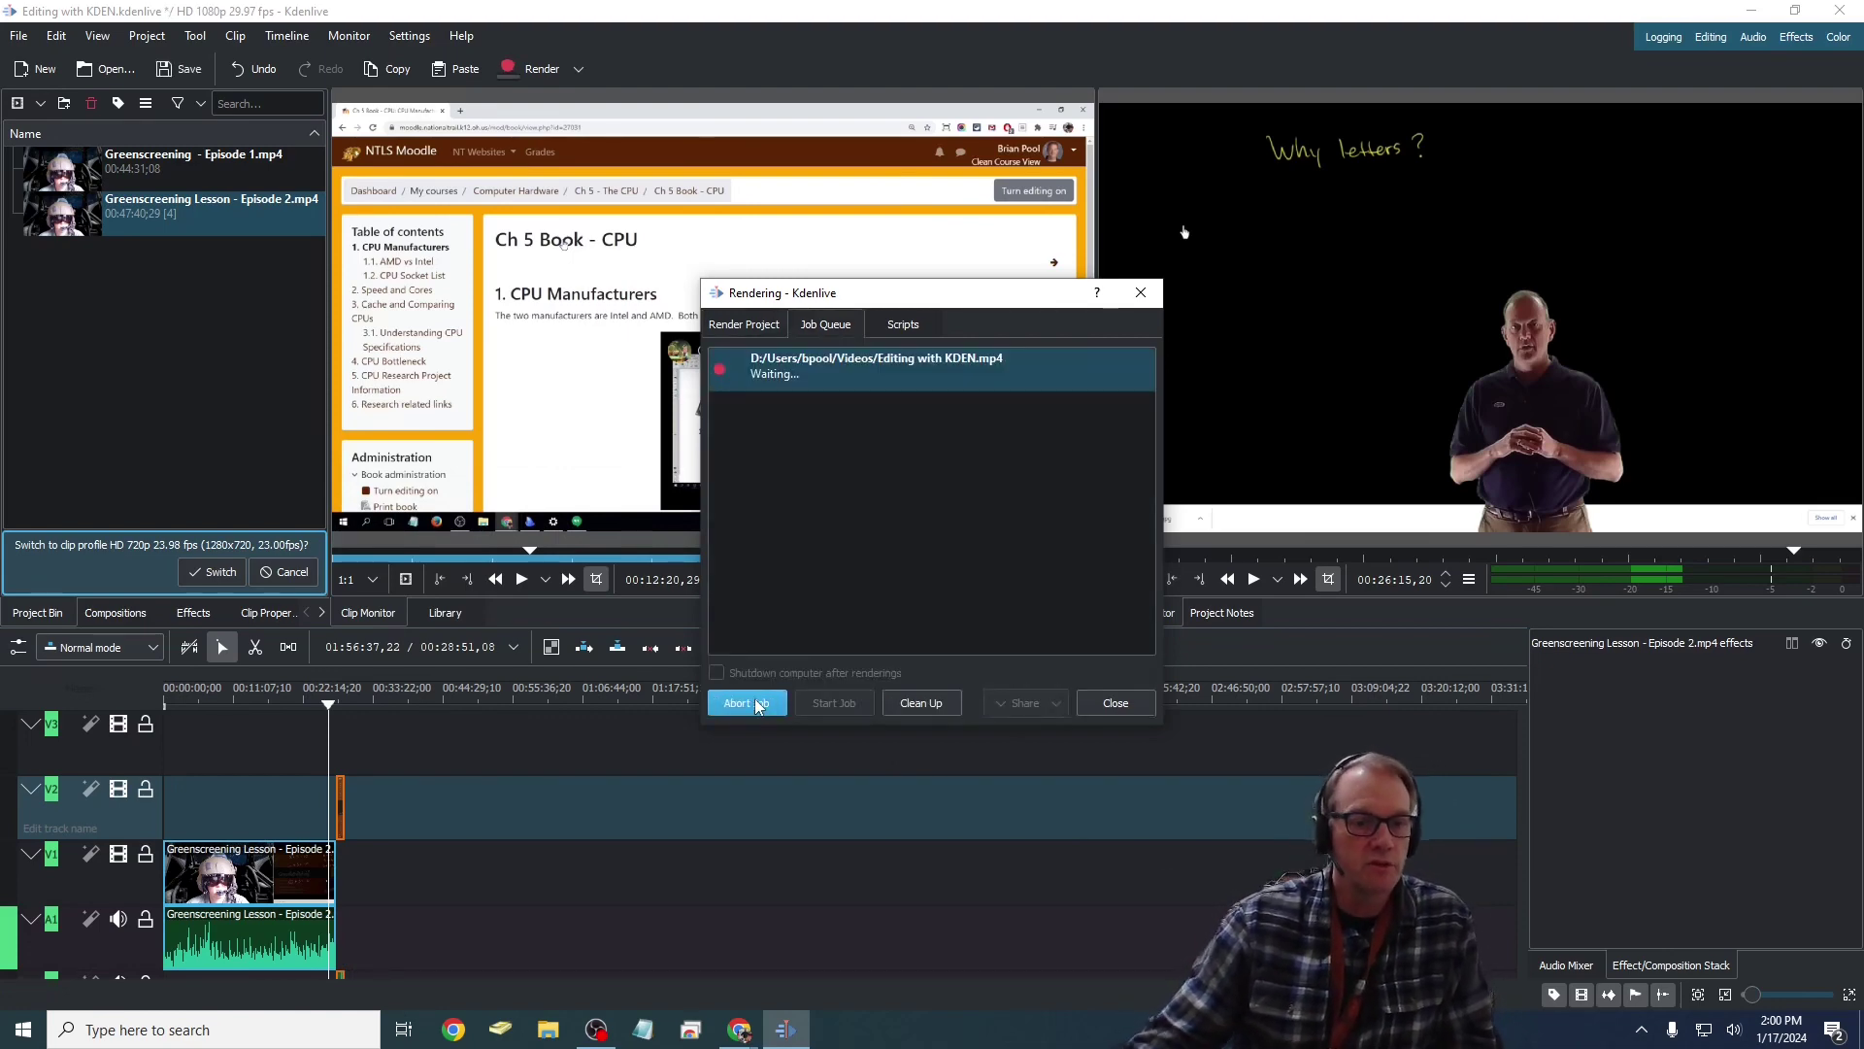